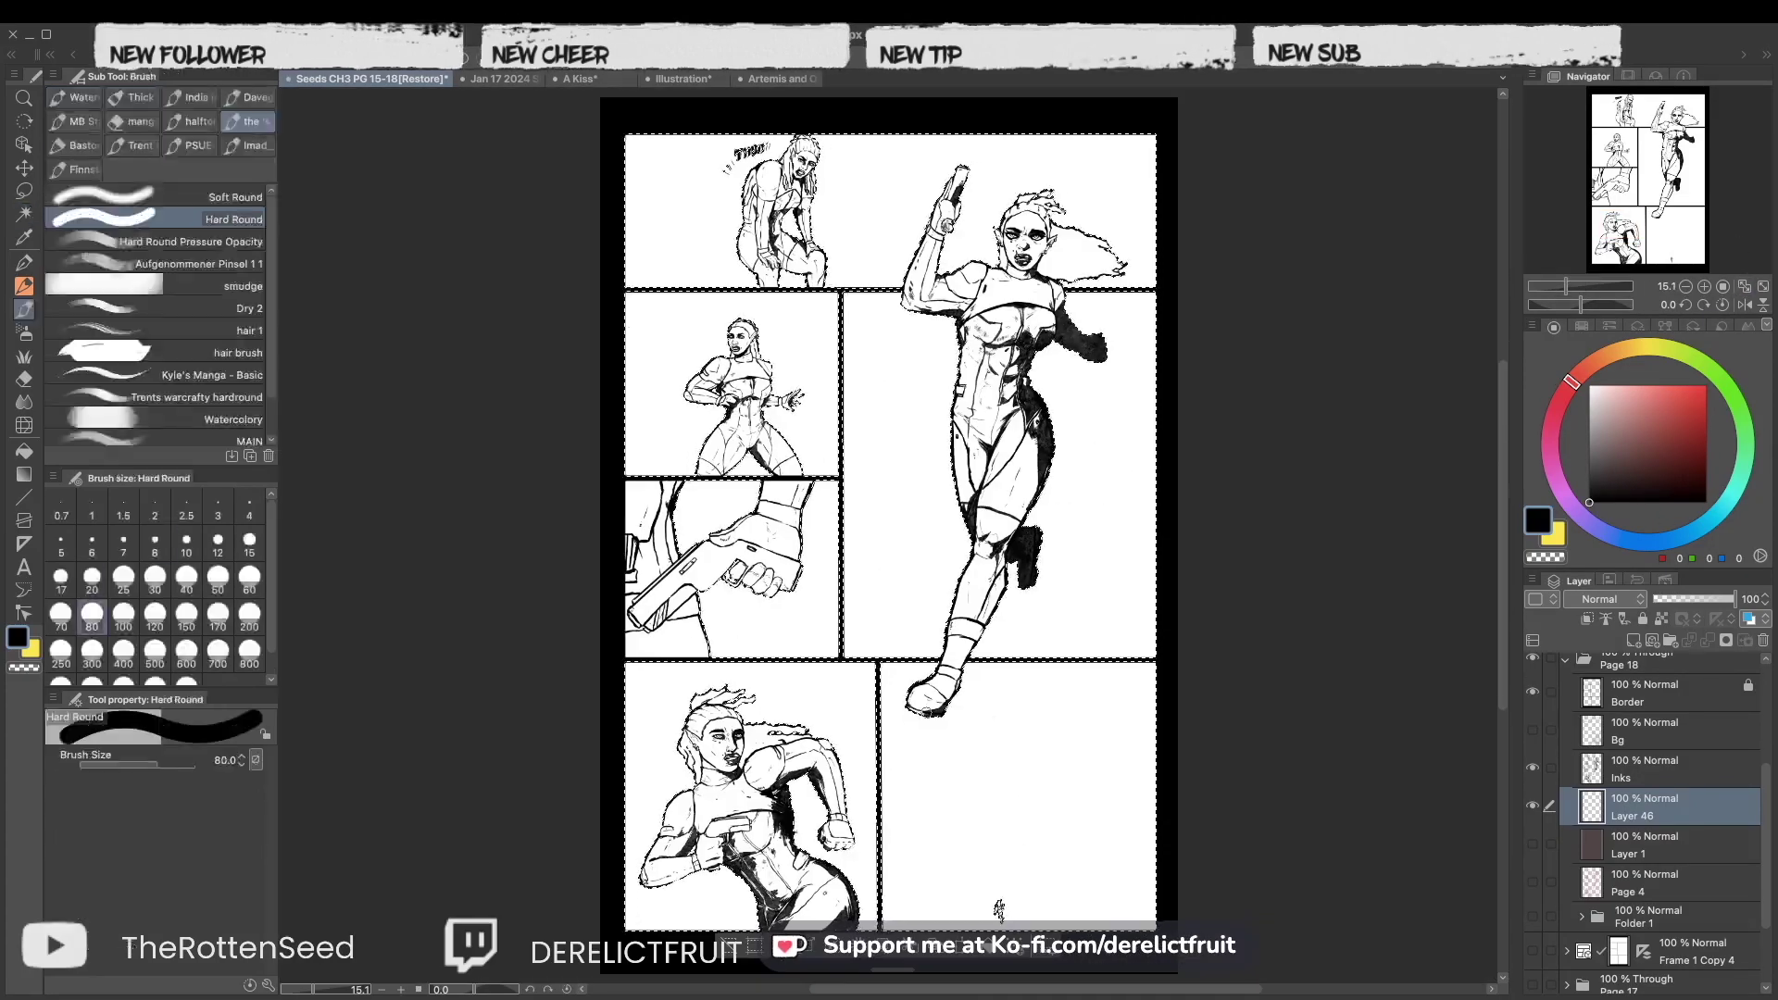
# Clear the selection around the page's figures and show the Bg layer.
pyautogui.hotkey('ctrl', 'd')
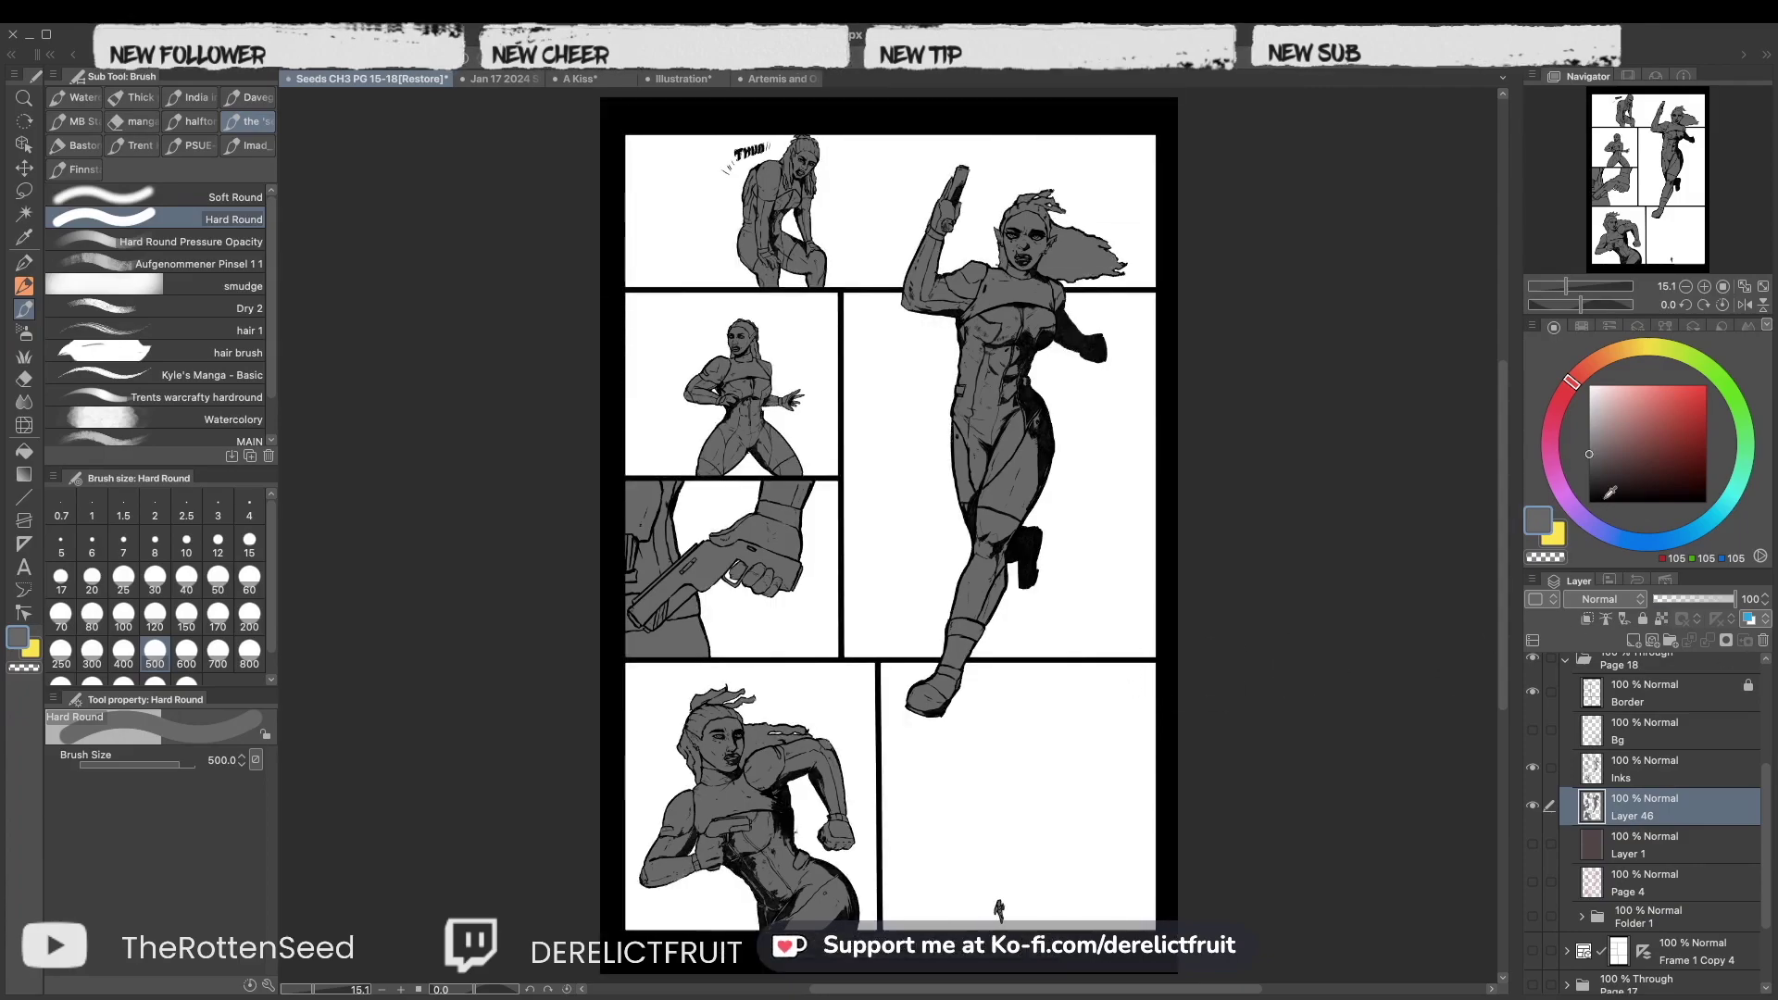
pyautogui.click(1532, 730)
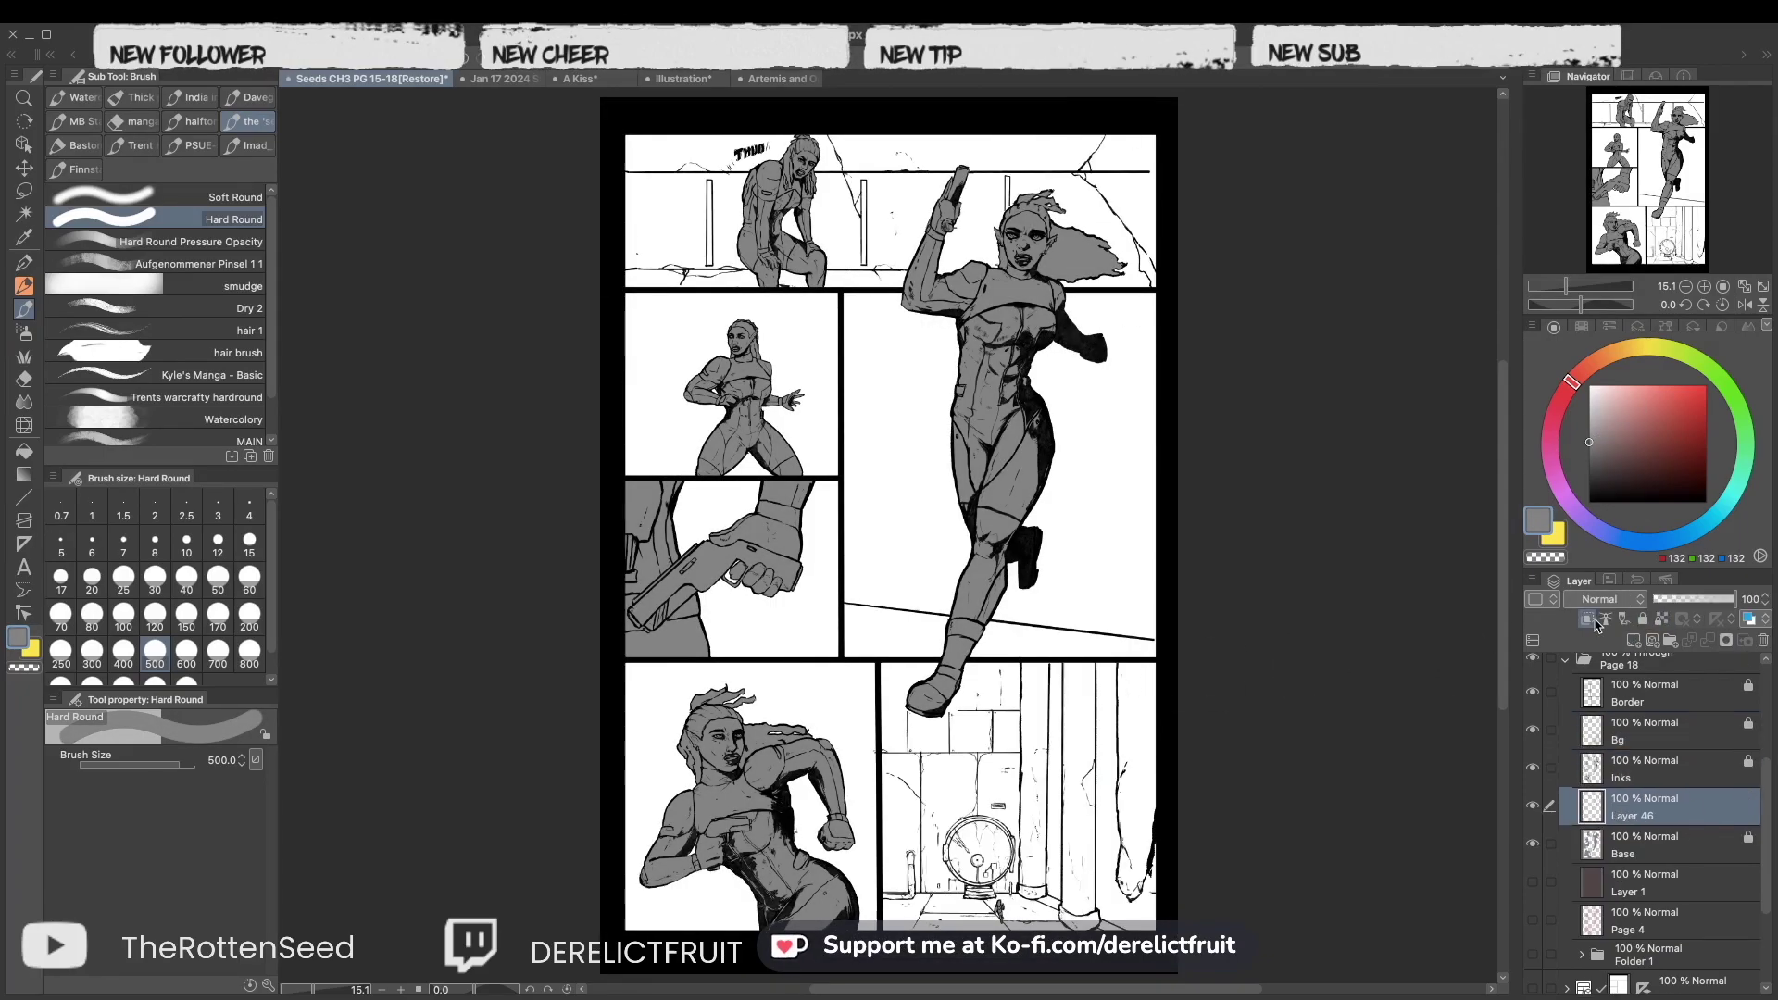
# Show the Seeds CH3 PG 14 flat ref layer as a colour reference and sample the suit's dark blue from it.
pyautogui.scroll(4, 1587, 836)
pyautogui.click(1532, 822)
pyautogui.click(1532, 823)
pyautogui.hotkey('ctrl', '+')
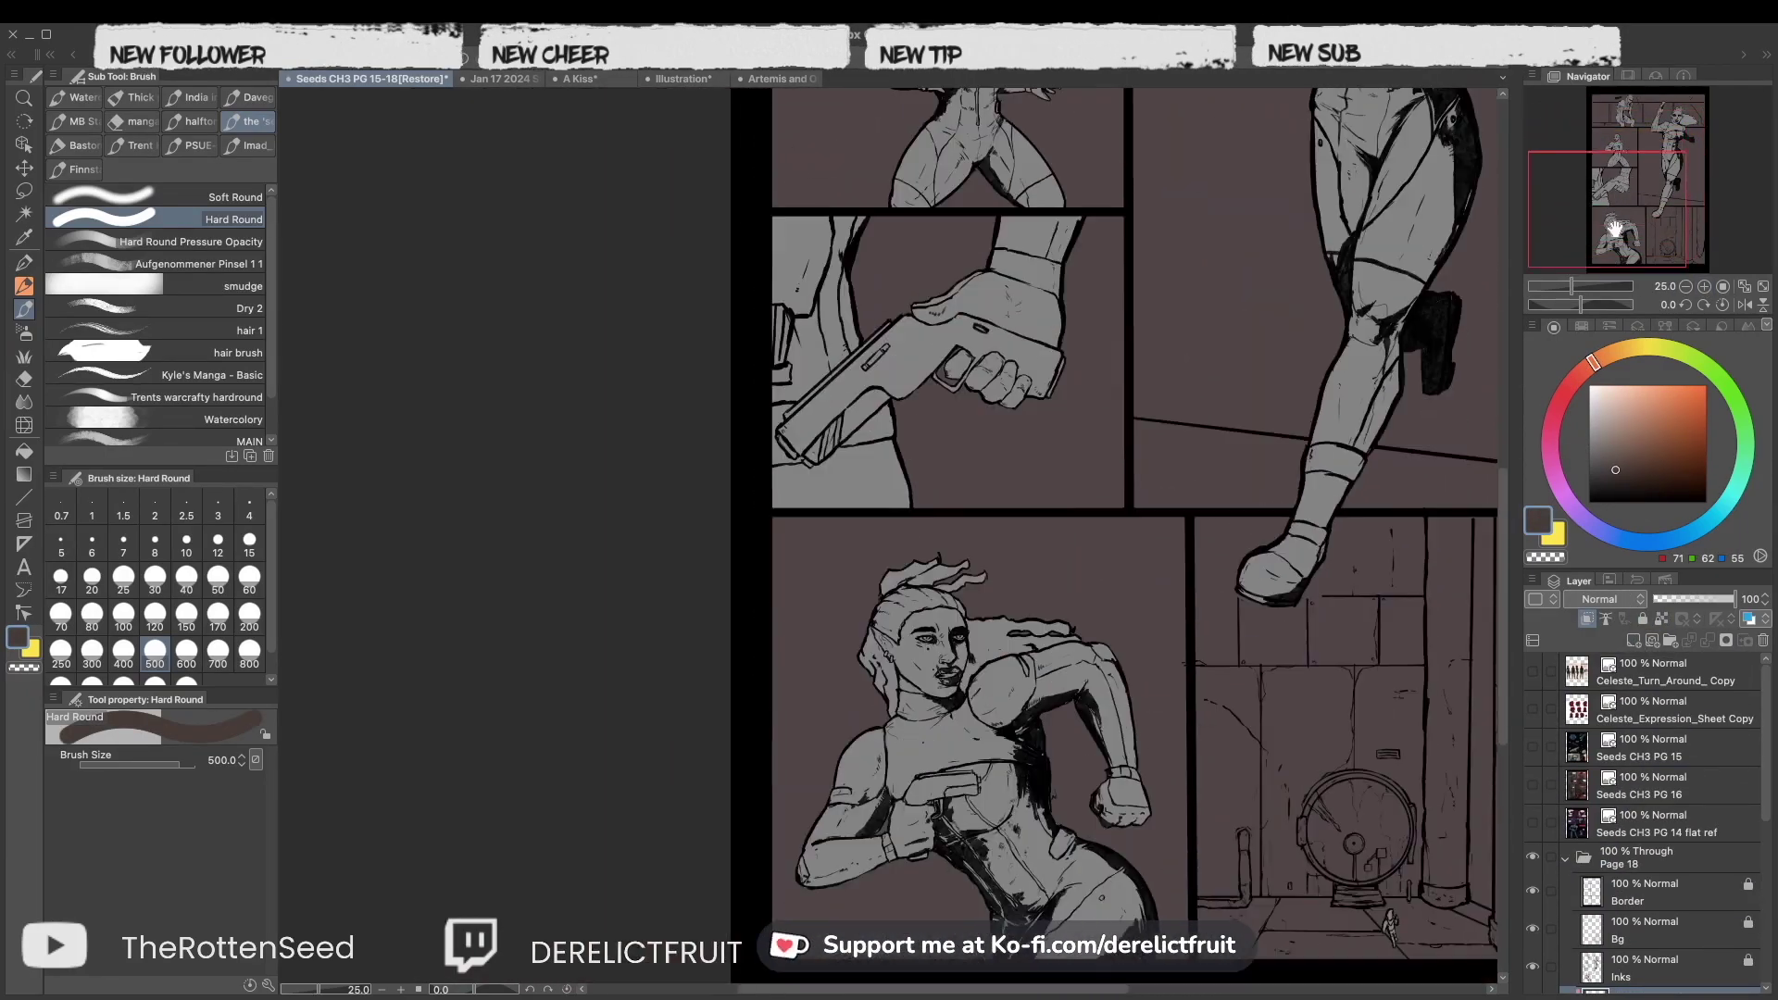
pyautogui.click(1532, 822)
pyautogui.moveTo(1627, 130); pyautogui.dragTo(1647, 183)
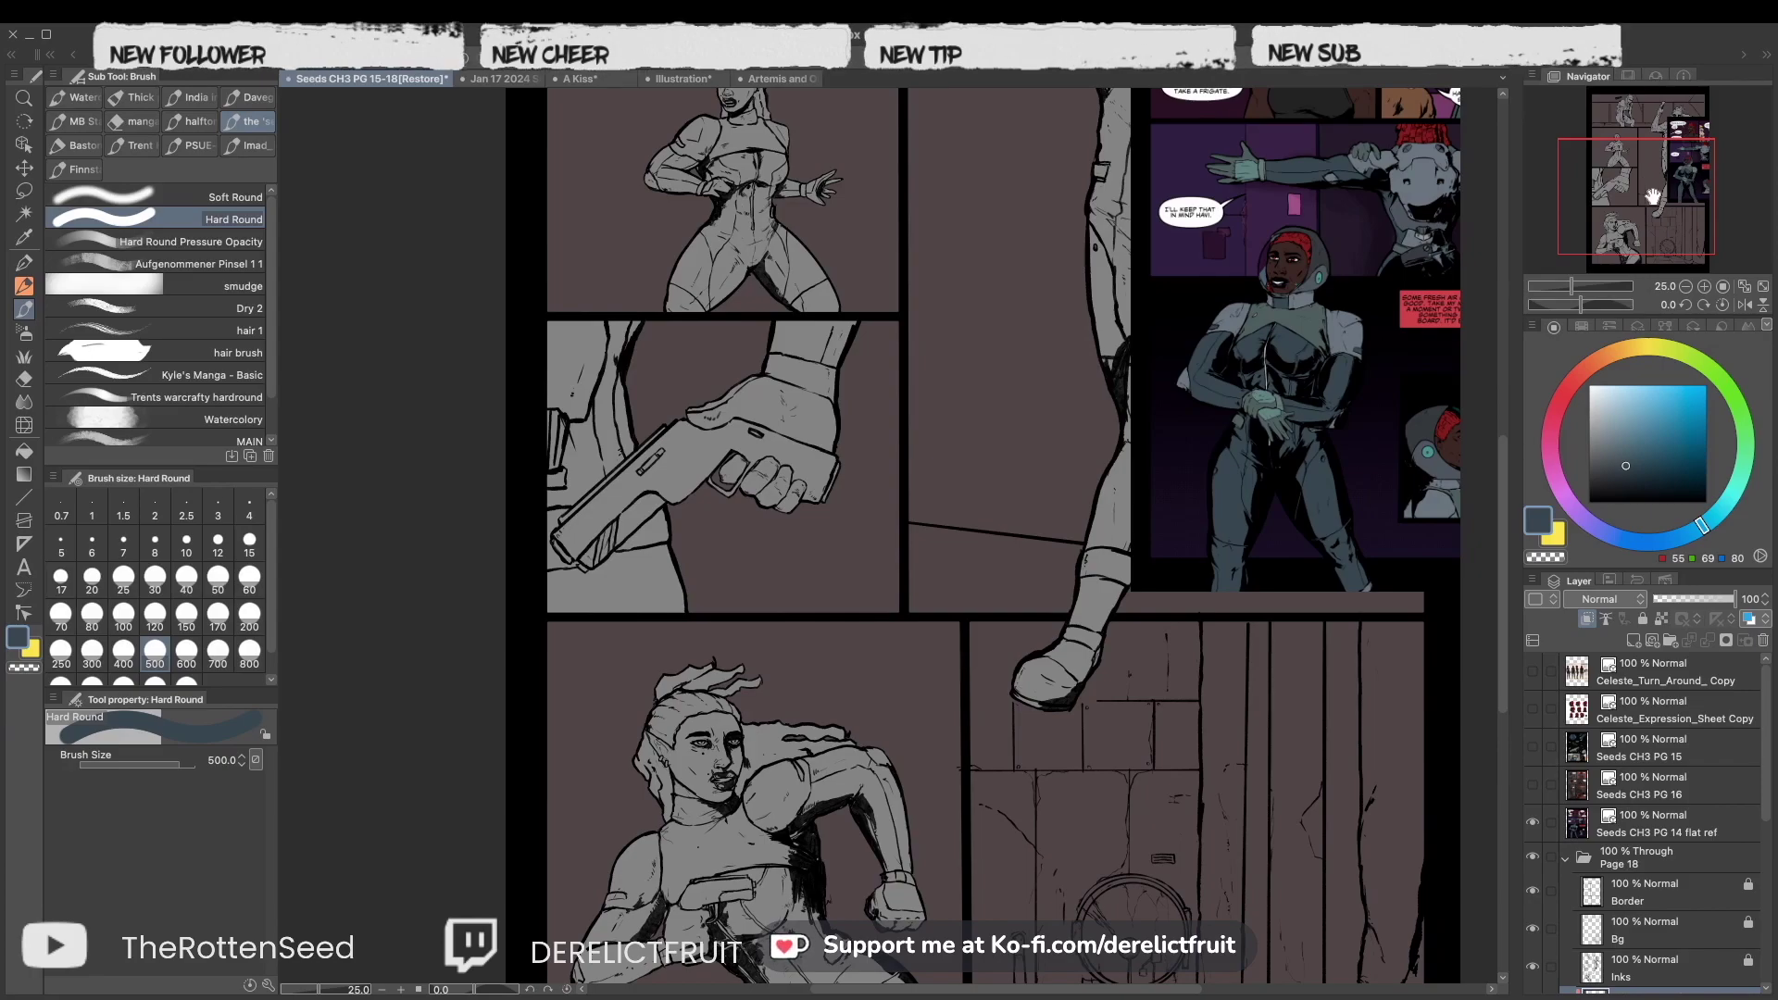
# Reduce the Hard Round brush to size 80 and block dark blue onto the bottom-left woman's sleeve and hips.
pyautogui.moveTo(1645, 182); pyautogui.dragTo(1648, 214)
pyautogui.scroll(3, 846, 635)
pyautogui.press('[')
pyautogui.press('[')
pyautogui.press('[')
pyautogui.press('[')
pyautogui.press('[')
pyautogui.press('[')
pyautogui.press('[')
pyautogui.press('[')
pyautogui.press('[')
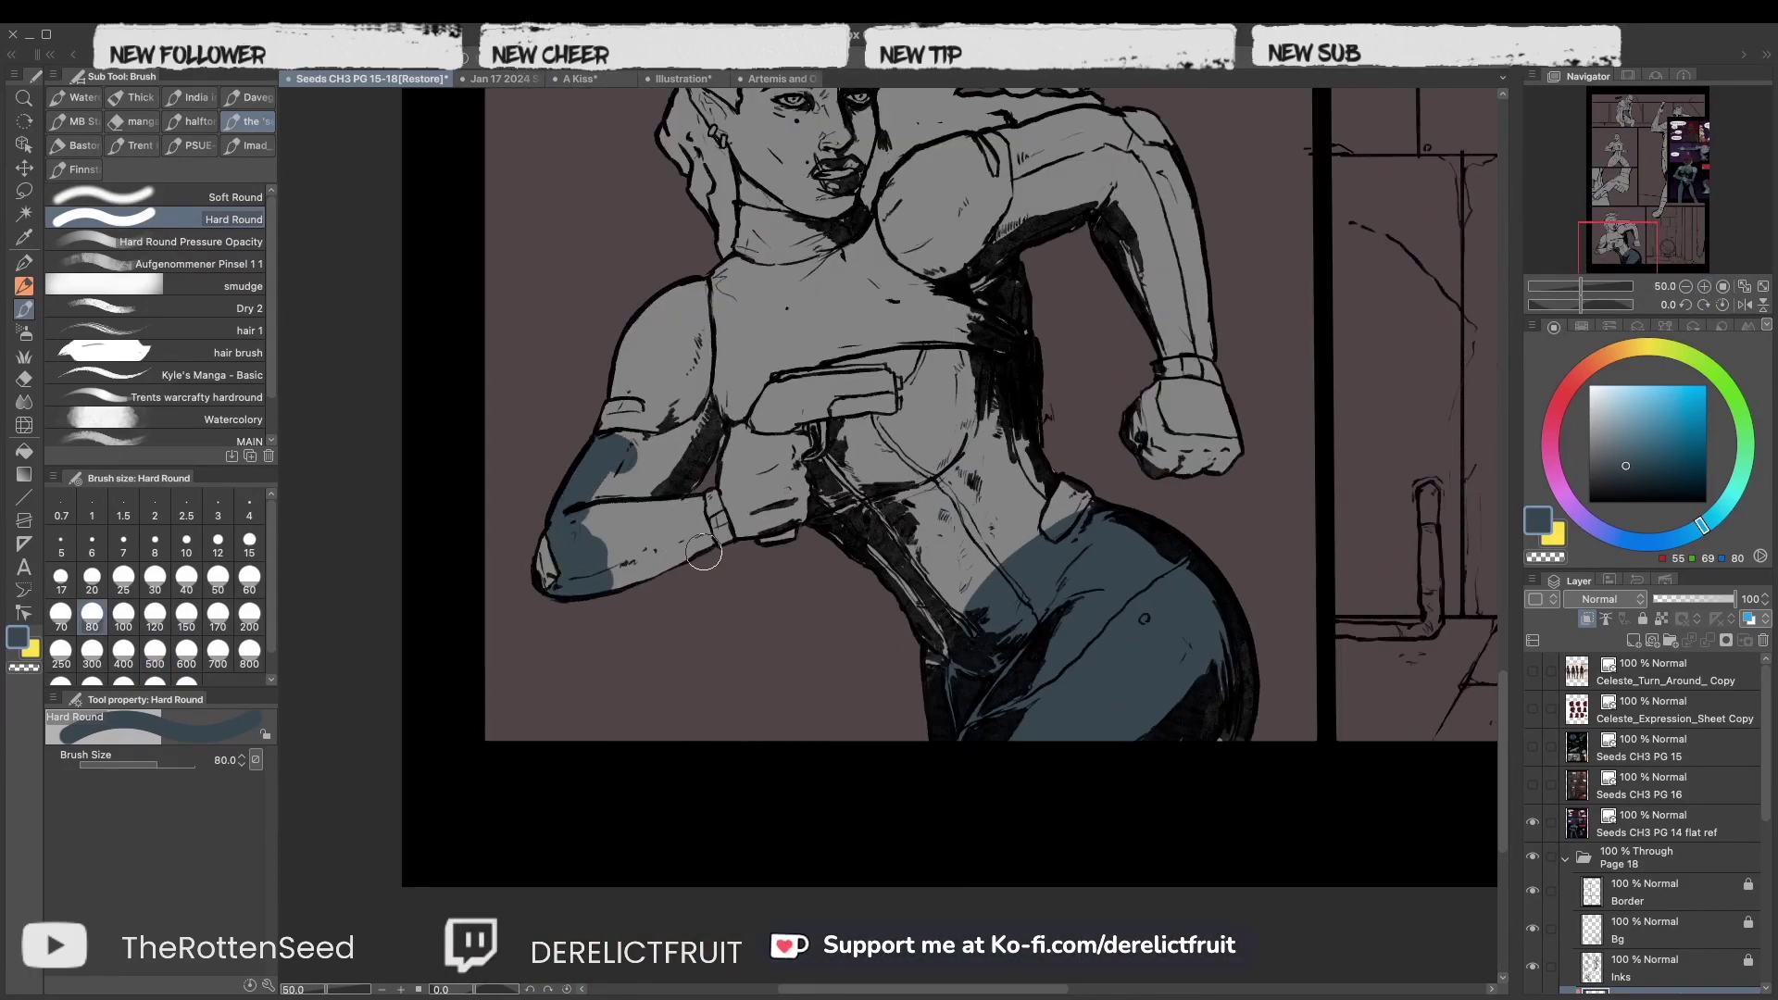
# Lasso the bottom-left woman's bent sleeve and hip area and fill them with the dark blue.
pyautogui.press('m')
pyautogui.scroll(2, 699, 558)
pyautogui.moveTo(648, 921); pyautogui.dragTo(838, 898)
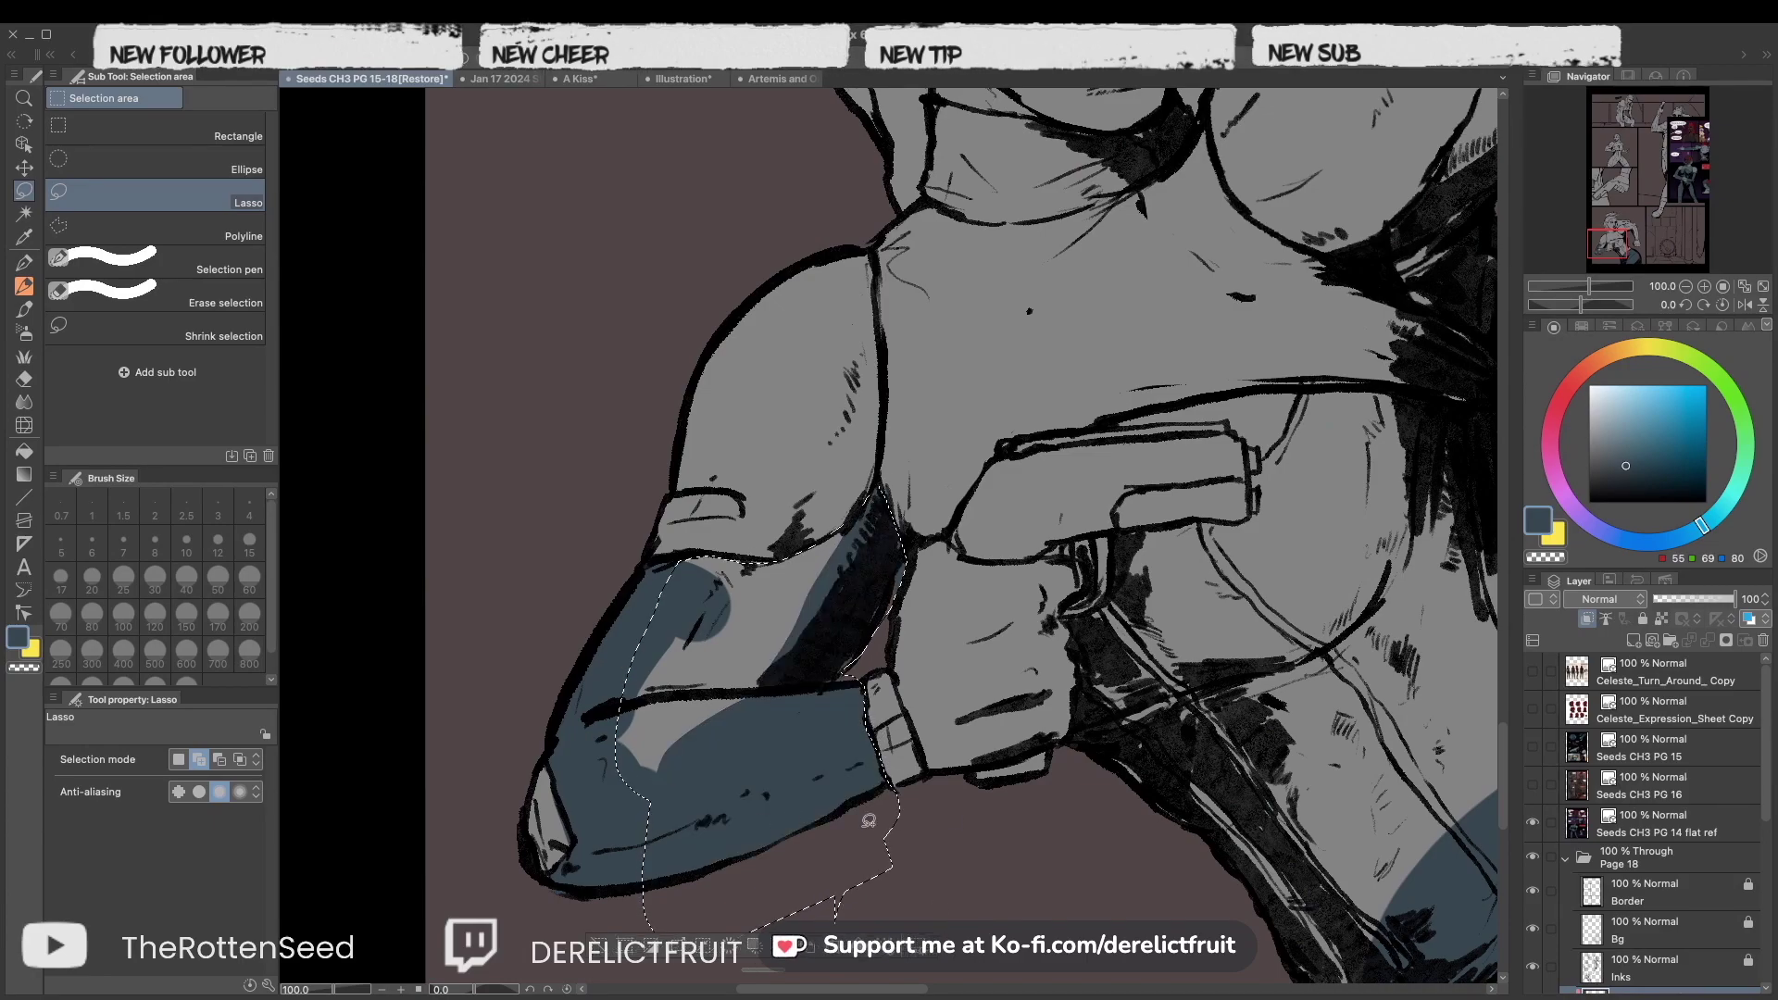
pyautogui.moveTo(1396, 915); pyautogui.dragTo(1054, 818)
pyautogui.moveTo(1224, 425); pyautogui.dragTo(953, 866)
pyautogui.press('h')
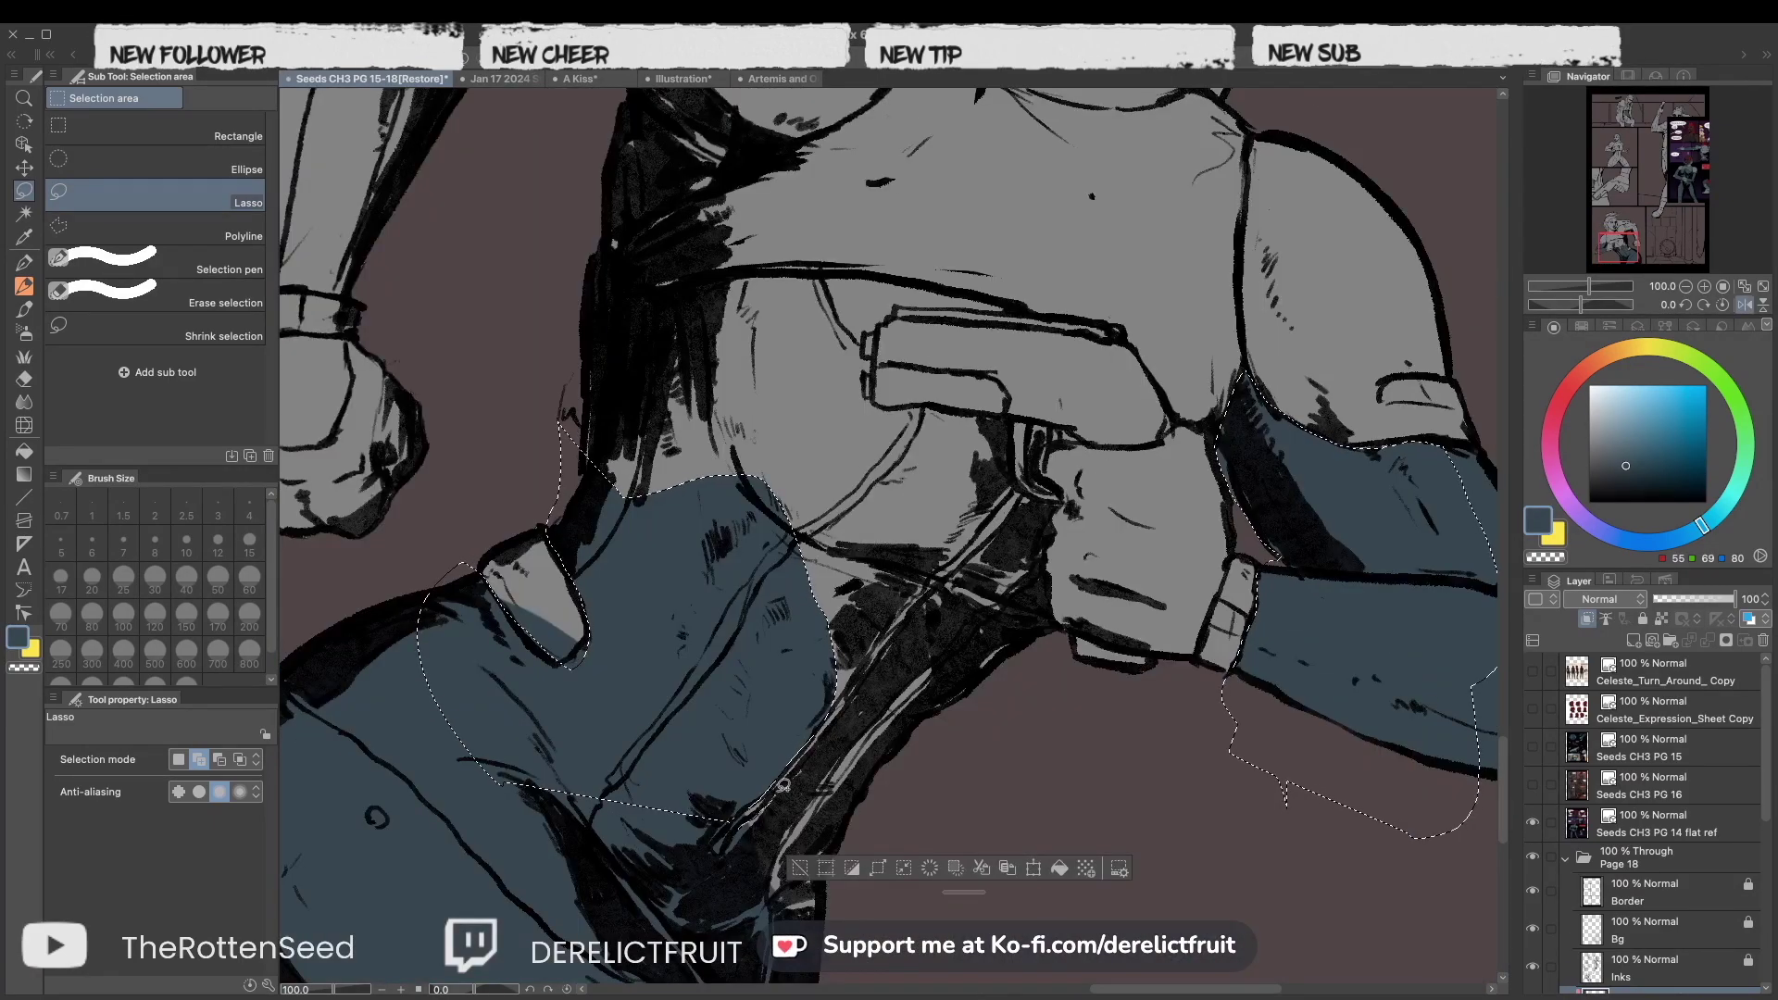
# Lasso the bottom-left woman's midriff around the gun and zip, up to the cropped top's hem, and fill it dark blue.
pyautogui.moveTo(845, 831)
pyautogui.mouseDown()
pyautogui.moveTo(1160, 548)
pyautogui.moveTo(1232, 787)
pyautogui.moveTo(1037, 926)
pyautogui.moveTo(1010, 574)
pyautogui.mouseUp()
pyautogui.scroll(2, 1430, 340)
pyautogui.press('h')
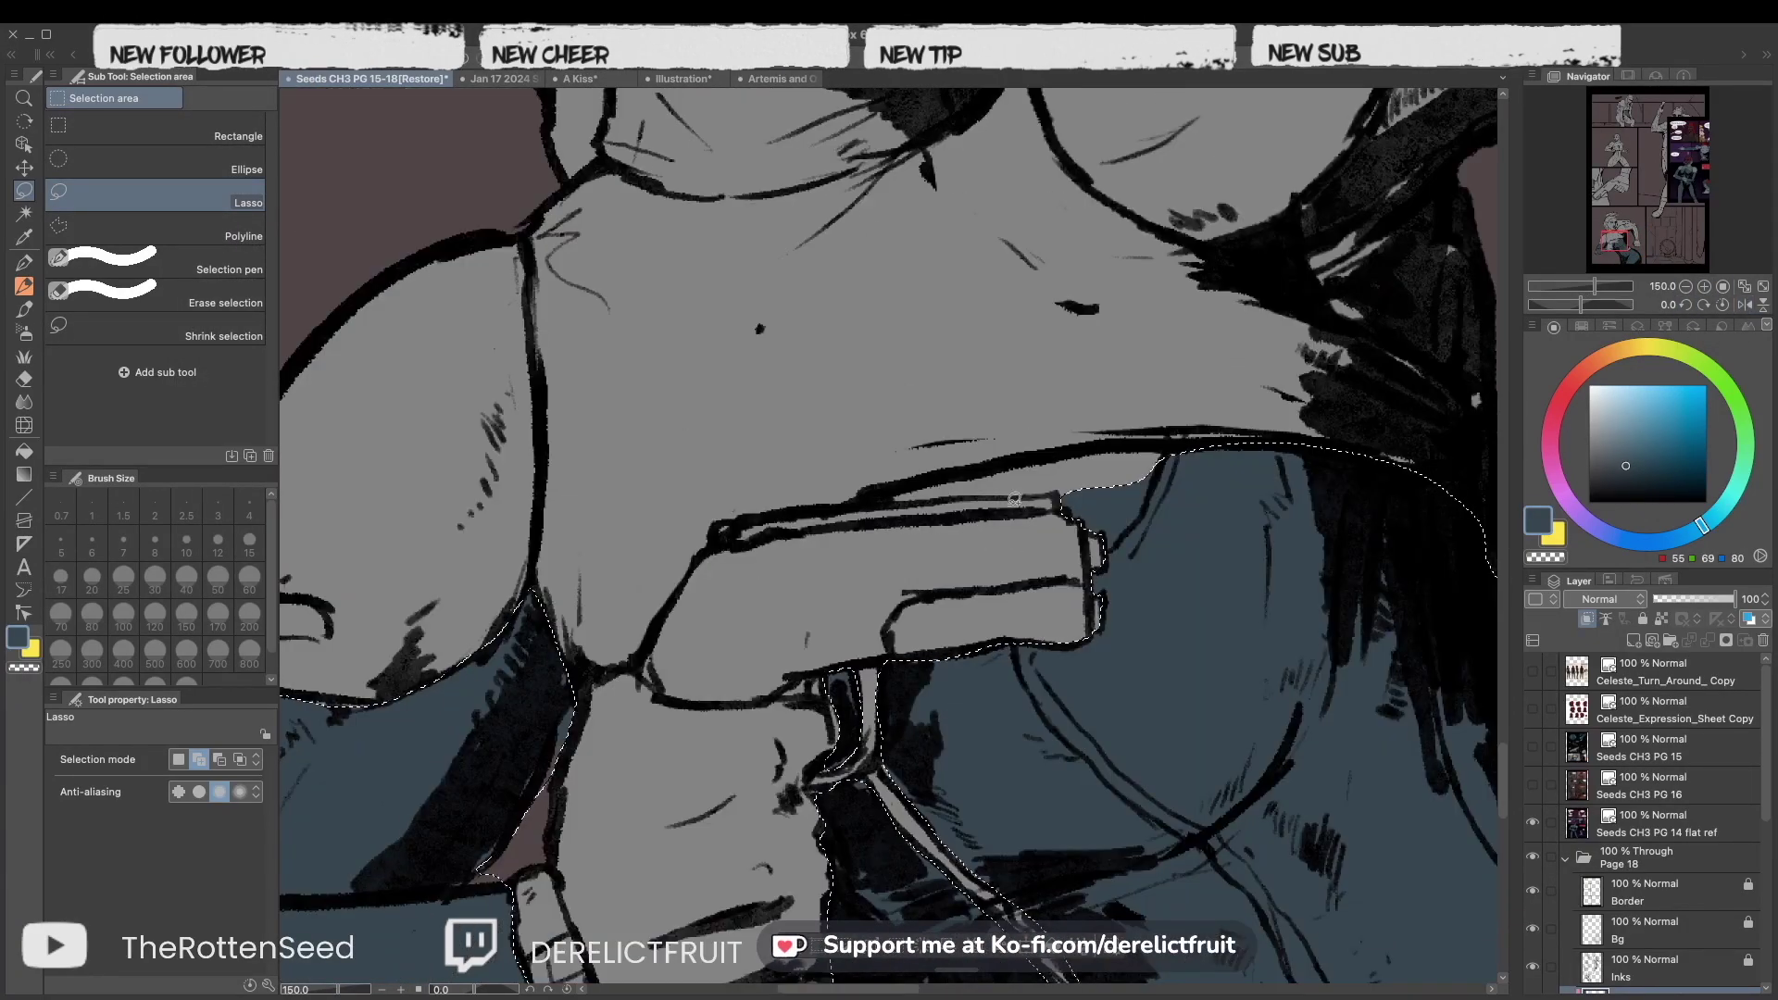
pyautogui.moveTo(1037, 491); pyautogui.dragTo(1051, 498)
# Lasso the bottom-left woman's raised sleeve from the armpit to the elbow and fill it dark blue.
pyautogui.moveTo(916, 697); pyautogui.dragTo(729, 600)
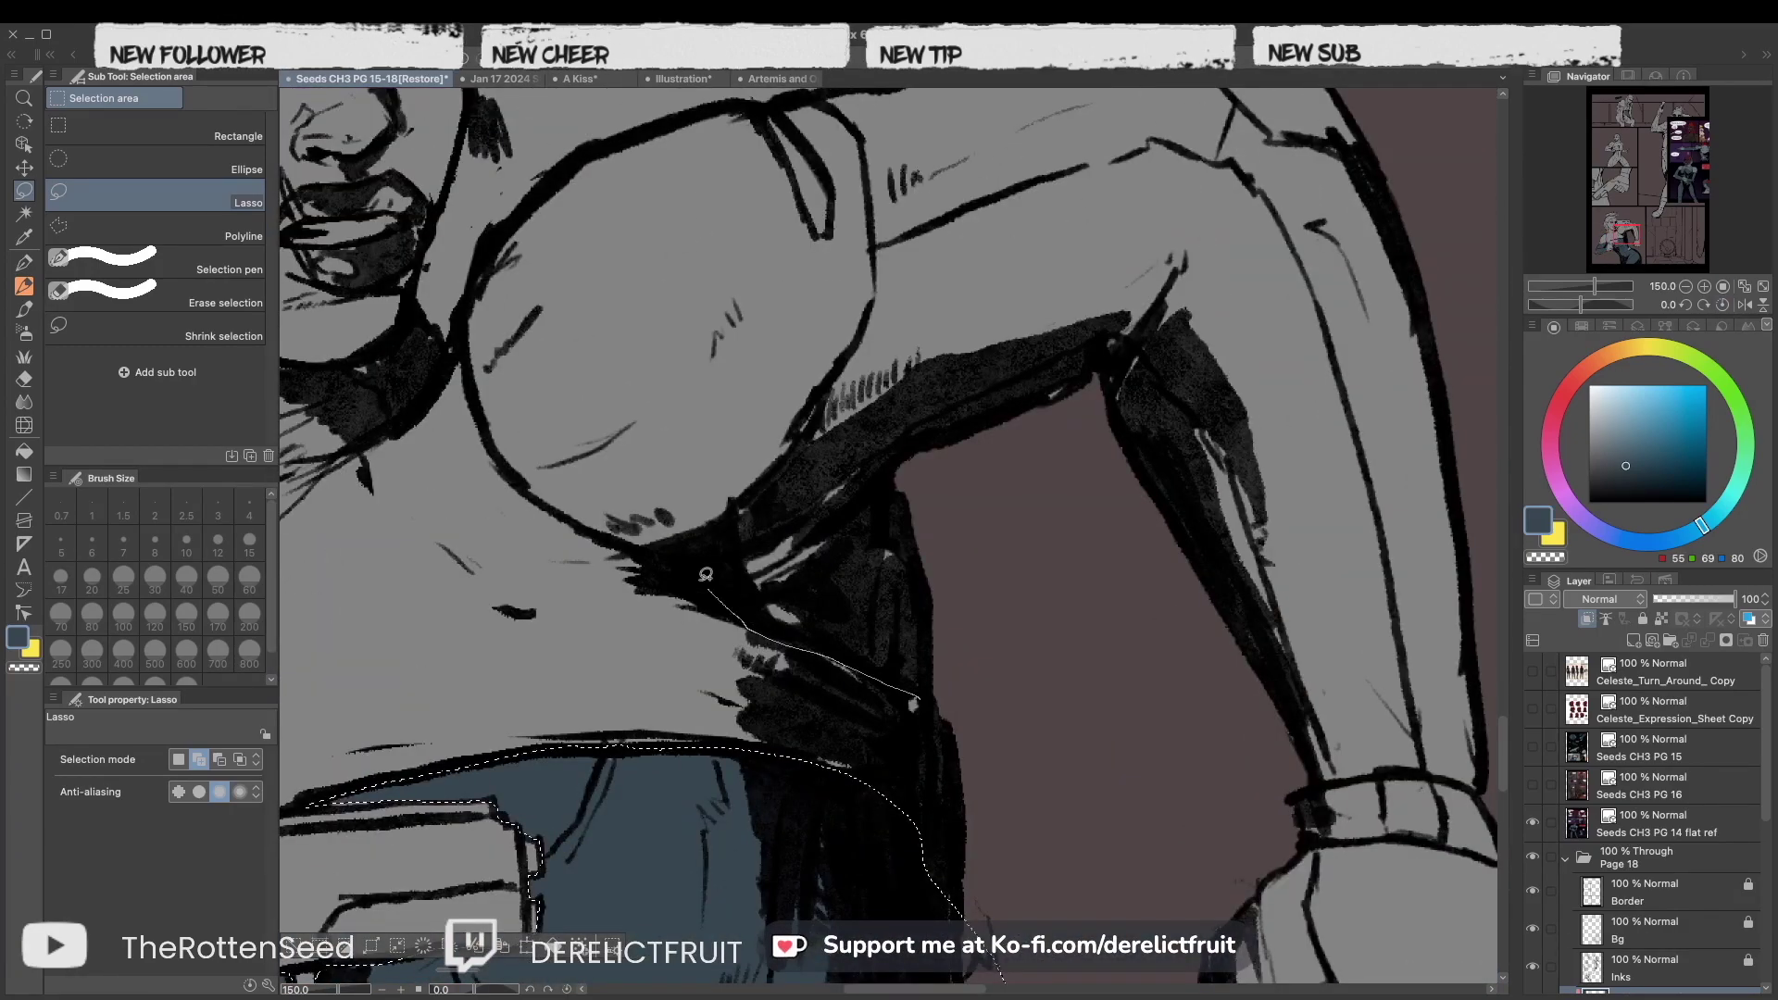
pyautogui.moveTo(864, 629); pyautogui.dragTo(1166, 498)
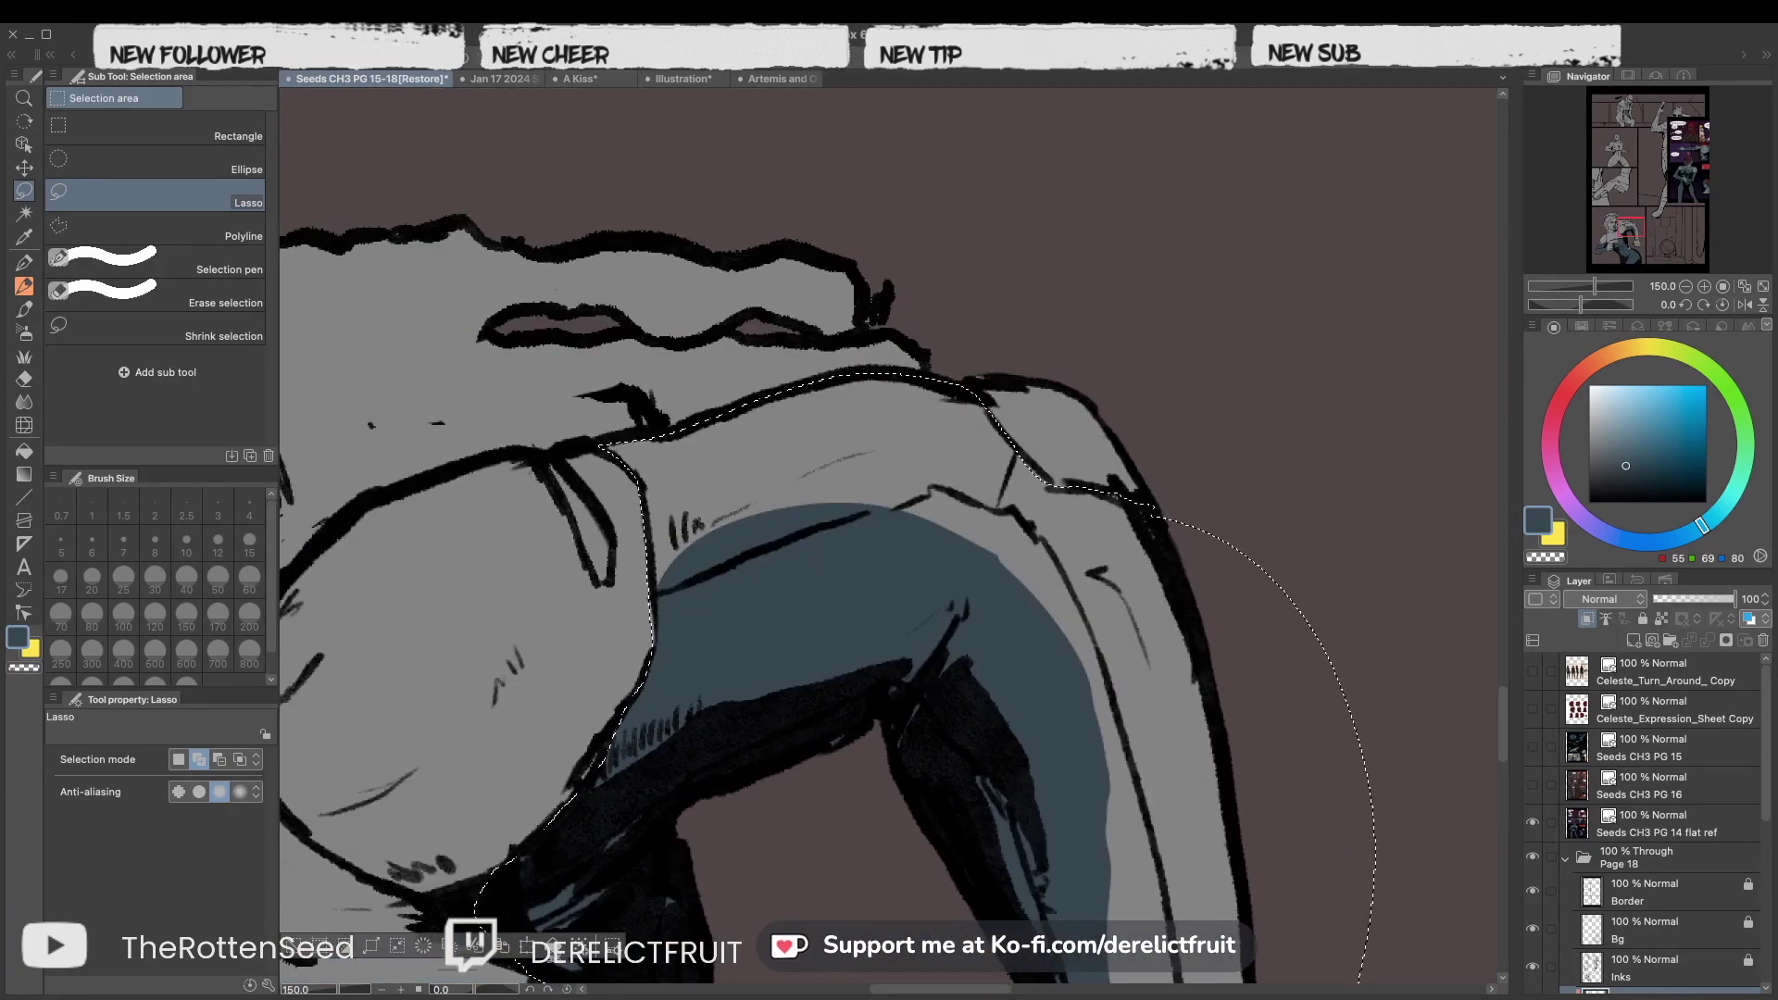
pyautogui.scroll(5, 545, 967)
pyautogui.moveTo(1421, 315); pyautogui.dragTo(1296, 458)
# Lasso the suit's hip, waist and sleeve areas in the gun close-up panel and fill them dark blue.
pyautogui.scroll(-3, 1341, 450)
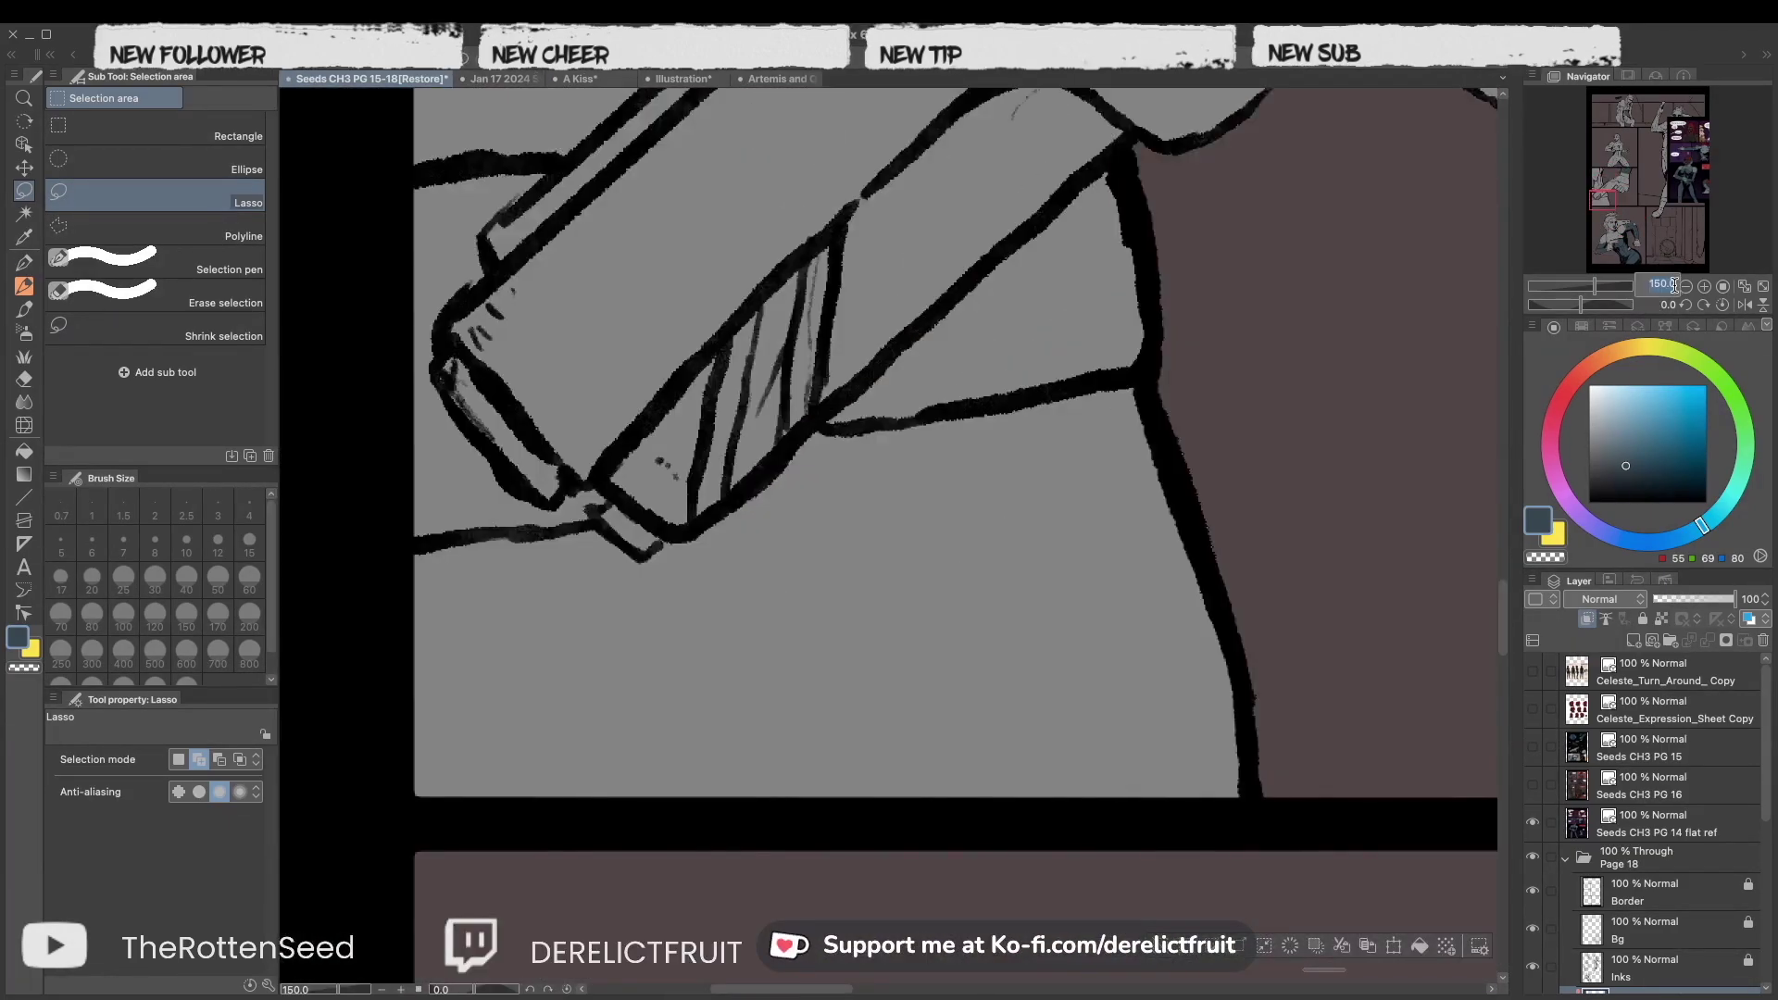
pyautogui.moveTo(1310, 713); pyautogui.dragTo(1171, 402)
pyautogui.moveTo(832, 495); pyautogui.dragTo(801, 701)
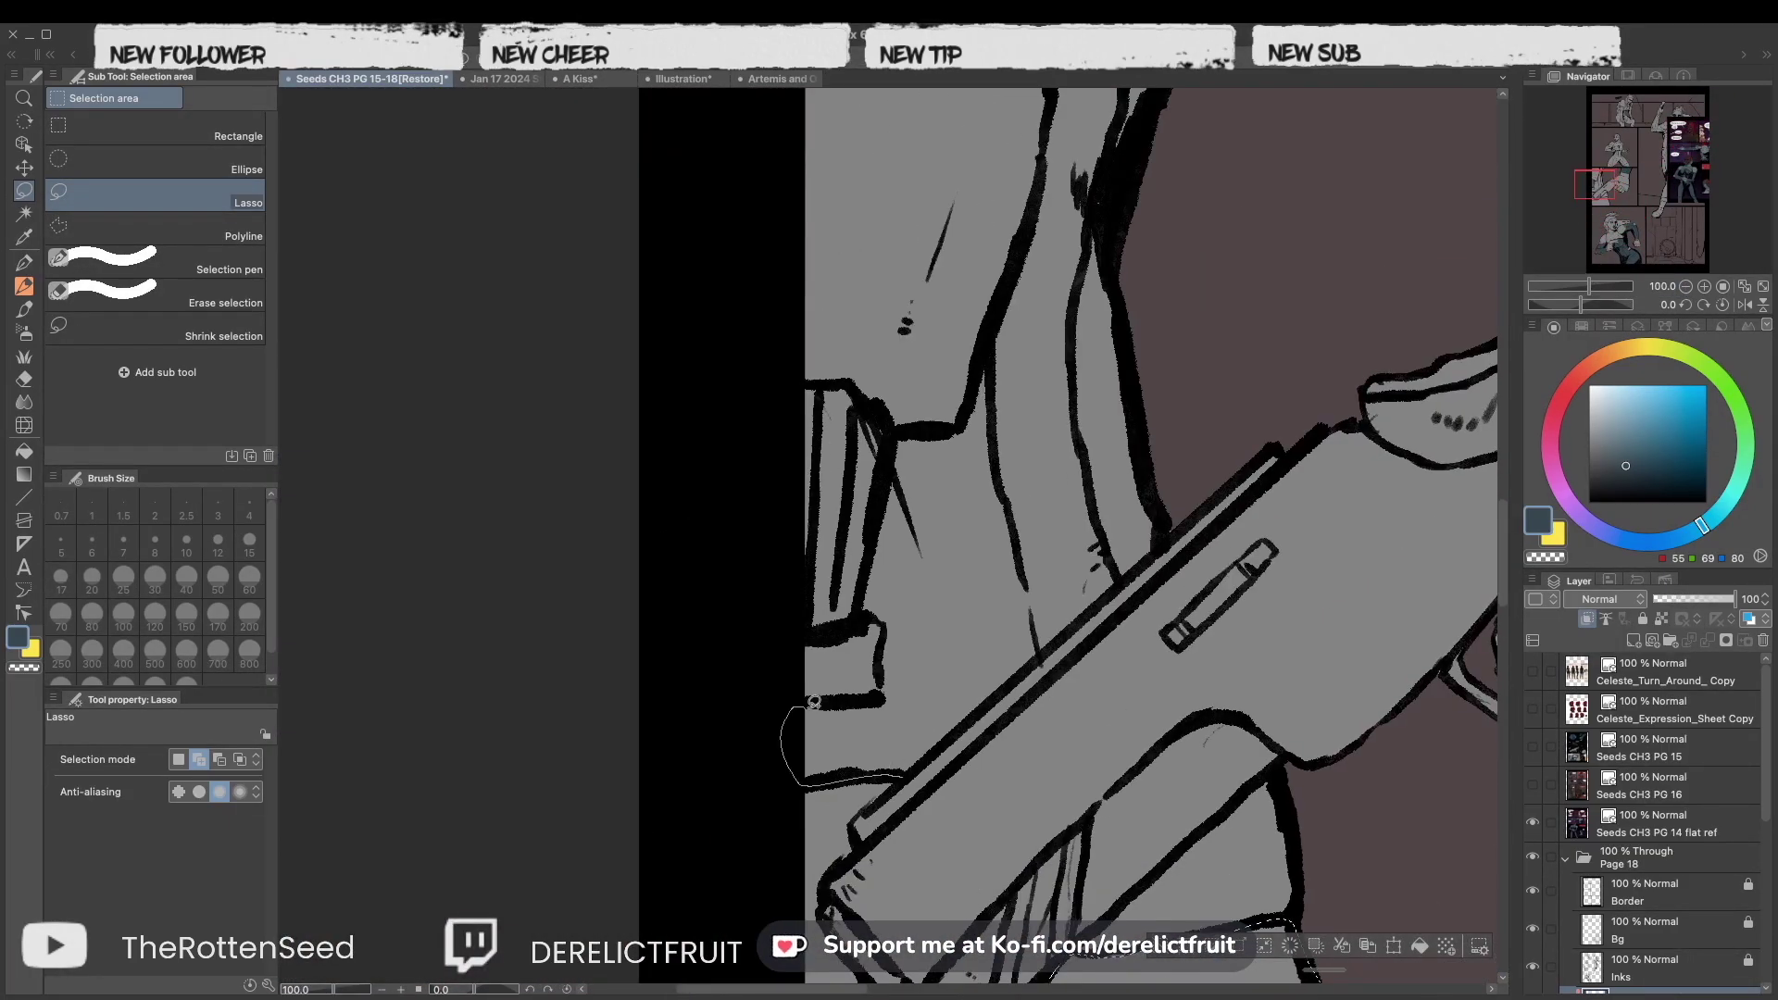
pyautogui.moveTo(1395, 944)
pyautogui.mouseDown()
pyautogui.moveTo(1176, 648)
pyautogui.moveTo(926, 463)
pyautogui.moveTo(782, 274)
pyautogui.mouseUp()
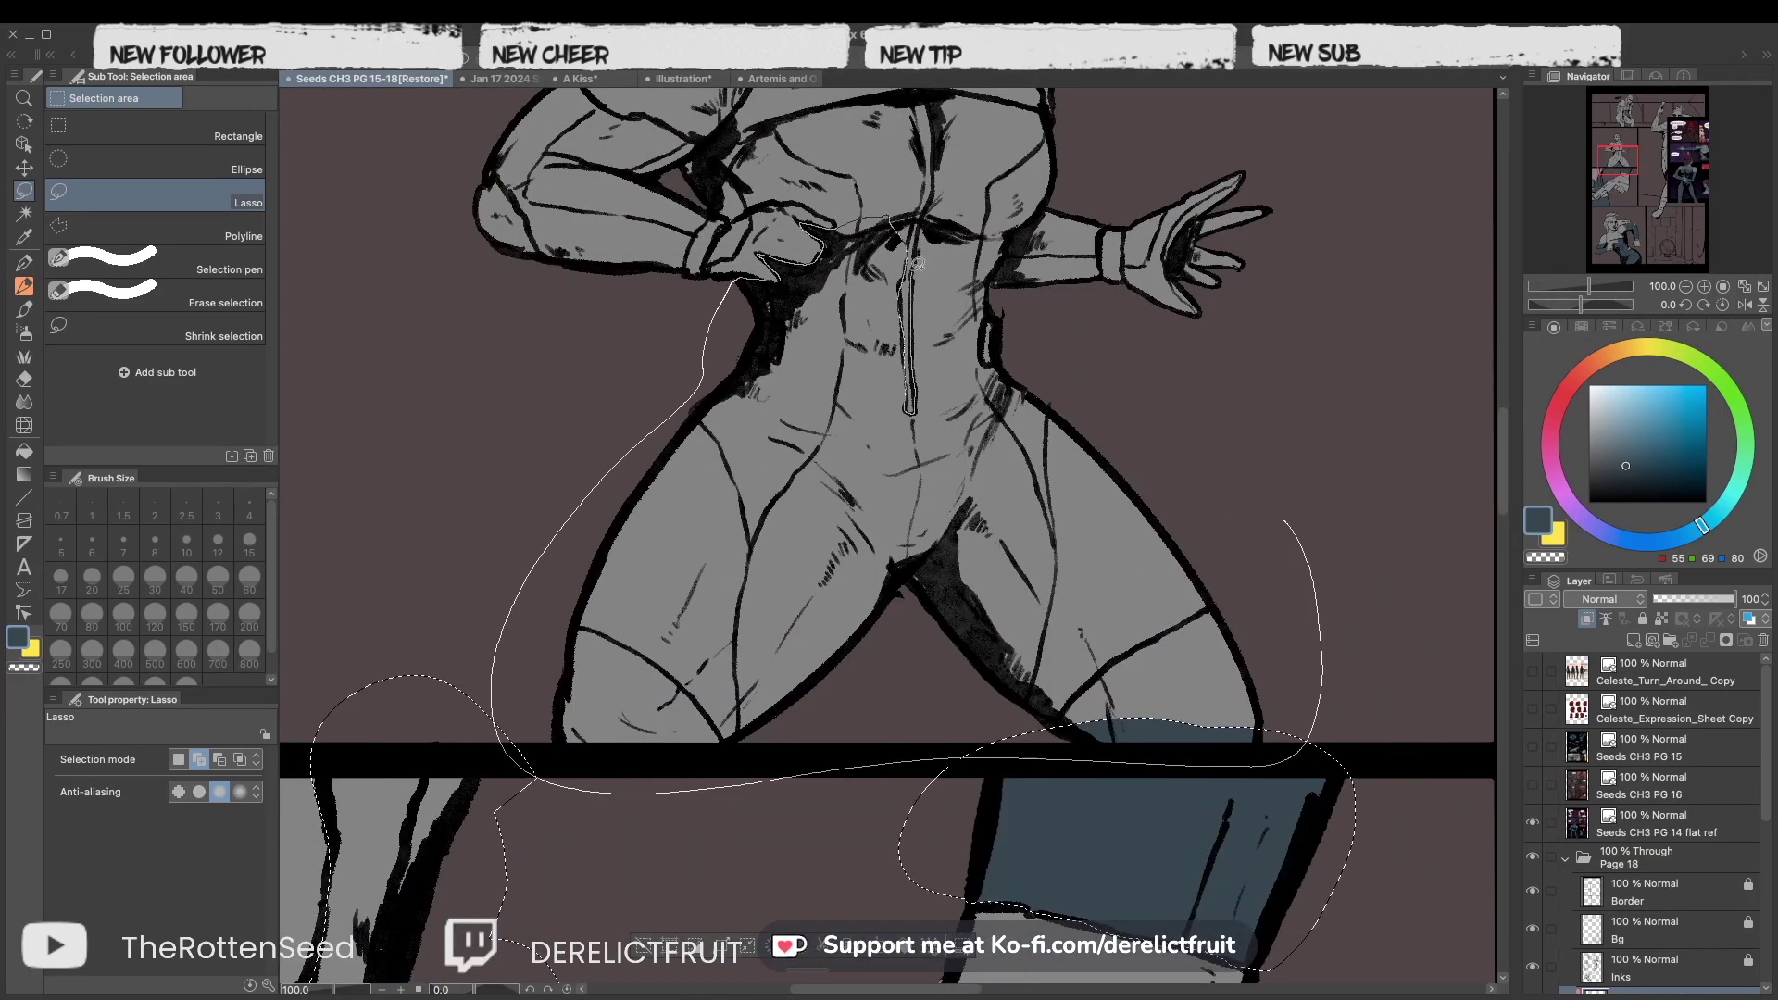
# Lasso the bent sleeve and torso of the woman in the middle-left panel and fill them dark blue, leaving the elbow pad and glove.
pyautogui.scroll(2, 961, 757)
pyautogui.moveTo(962, 757)
pyautogui.mouseDown()
pyautogui.moveTo(1148, 676)
pyautogui.moveTo(1000, 727)
pyautogui.mouseUp()
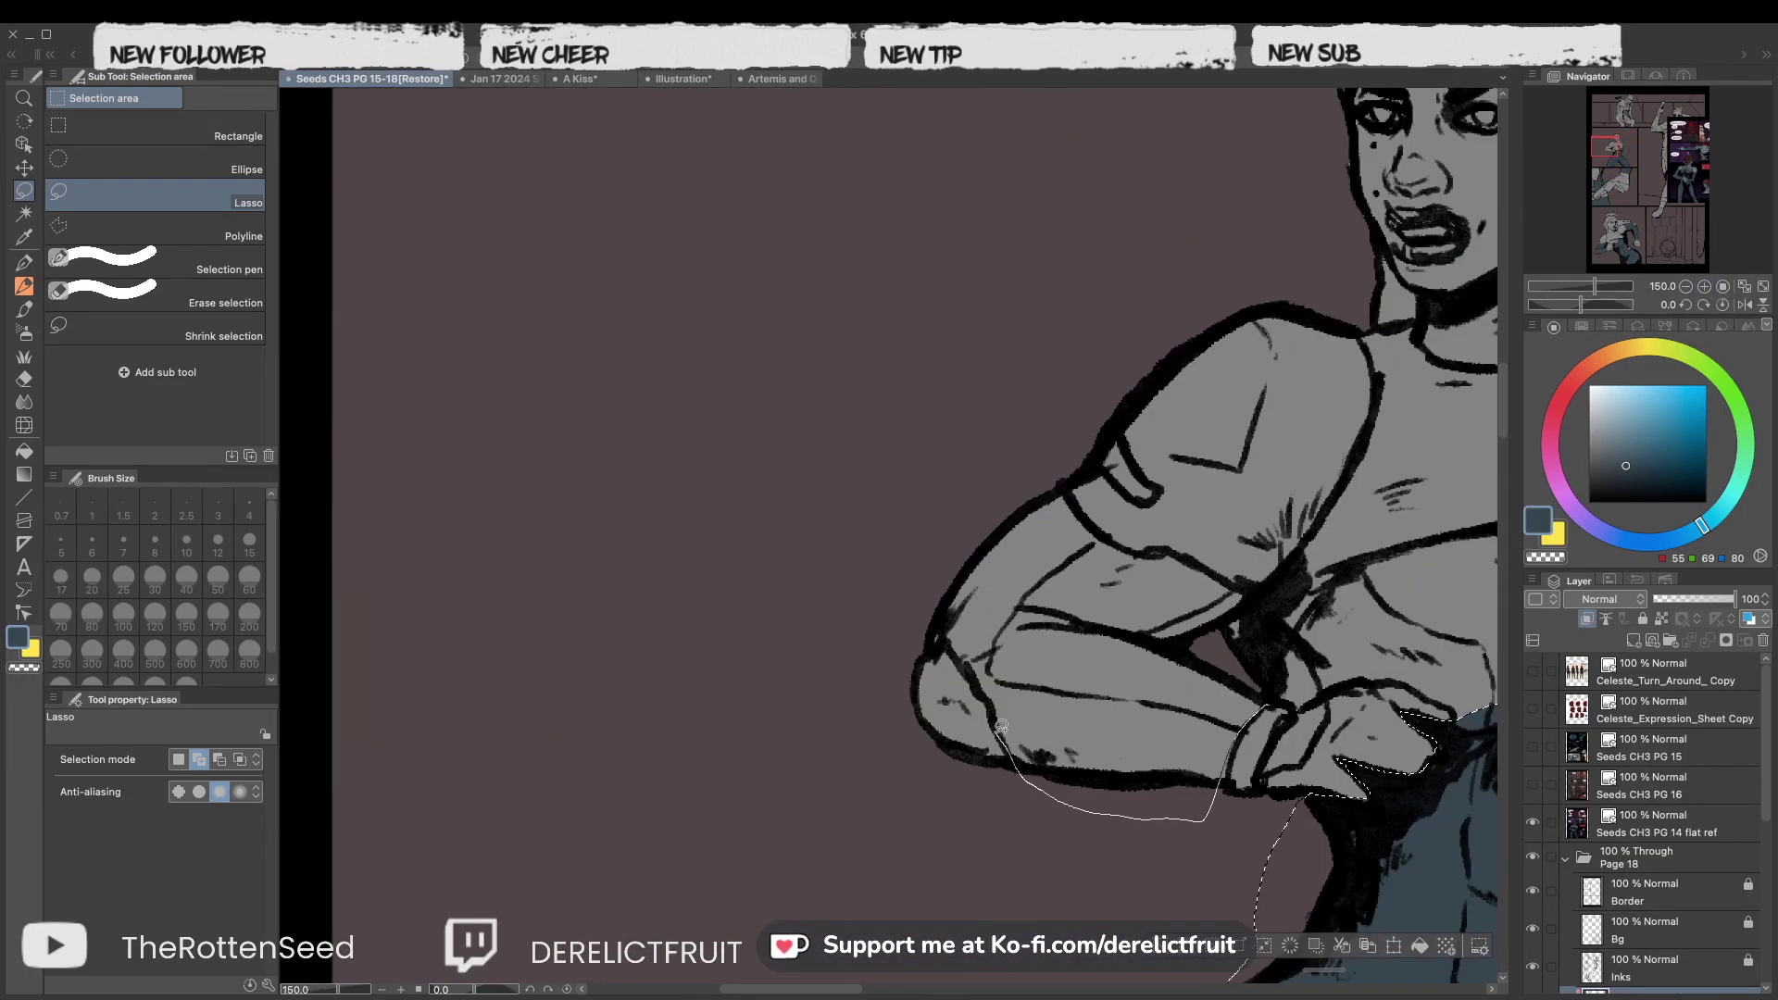
pyautogui.scroll(1, 1231, 780)
pyautogui.moveTo(1231, 780); pyautogui.dragTo(1308, 587)
pyautogui.moveTo(1114, 639); pyautogui.dragTo(1120, 641)
pyautogui.hotkey('alt', 'Delete')
pyautogui.scroll(-2, 1121, 641)
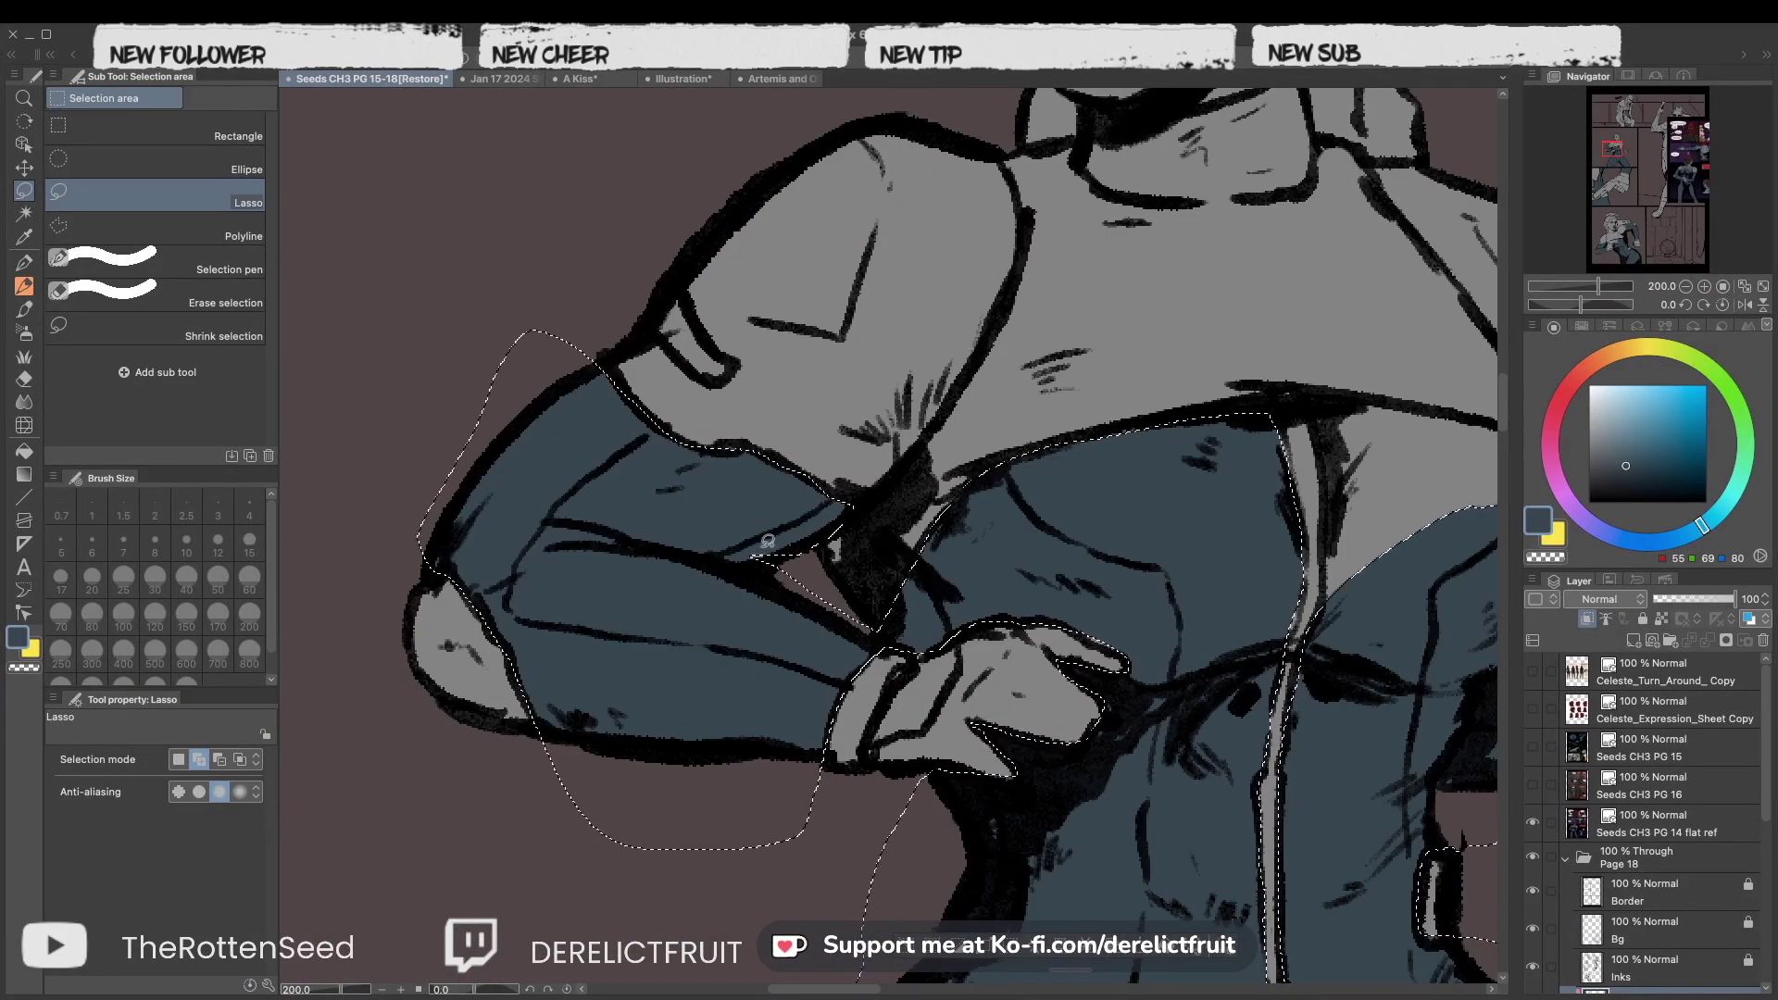
# Lasso the crouching woman's front leg around her gloved fingers in the top panel and fill it dark blue.
pyautogui.scroll(2, 1376, 451)
pyautogui.click(1622, 117)
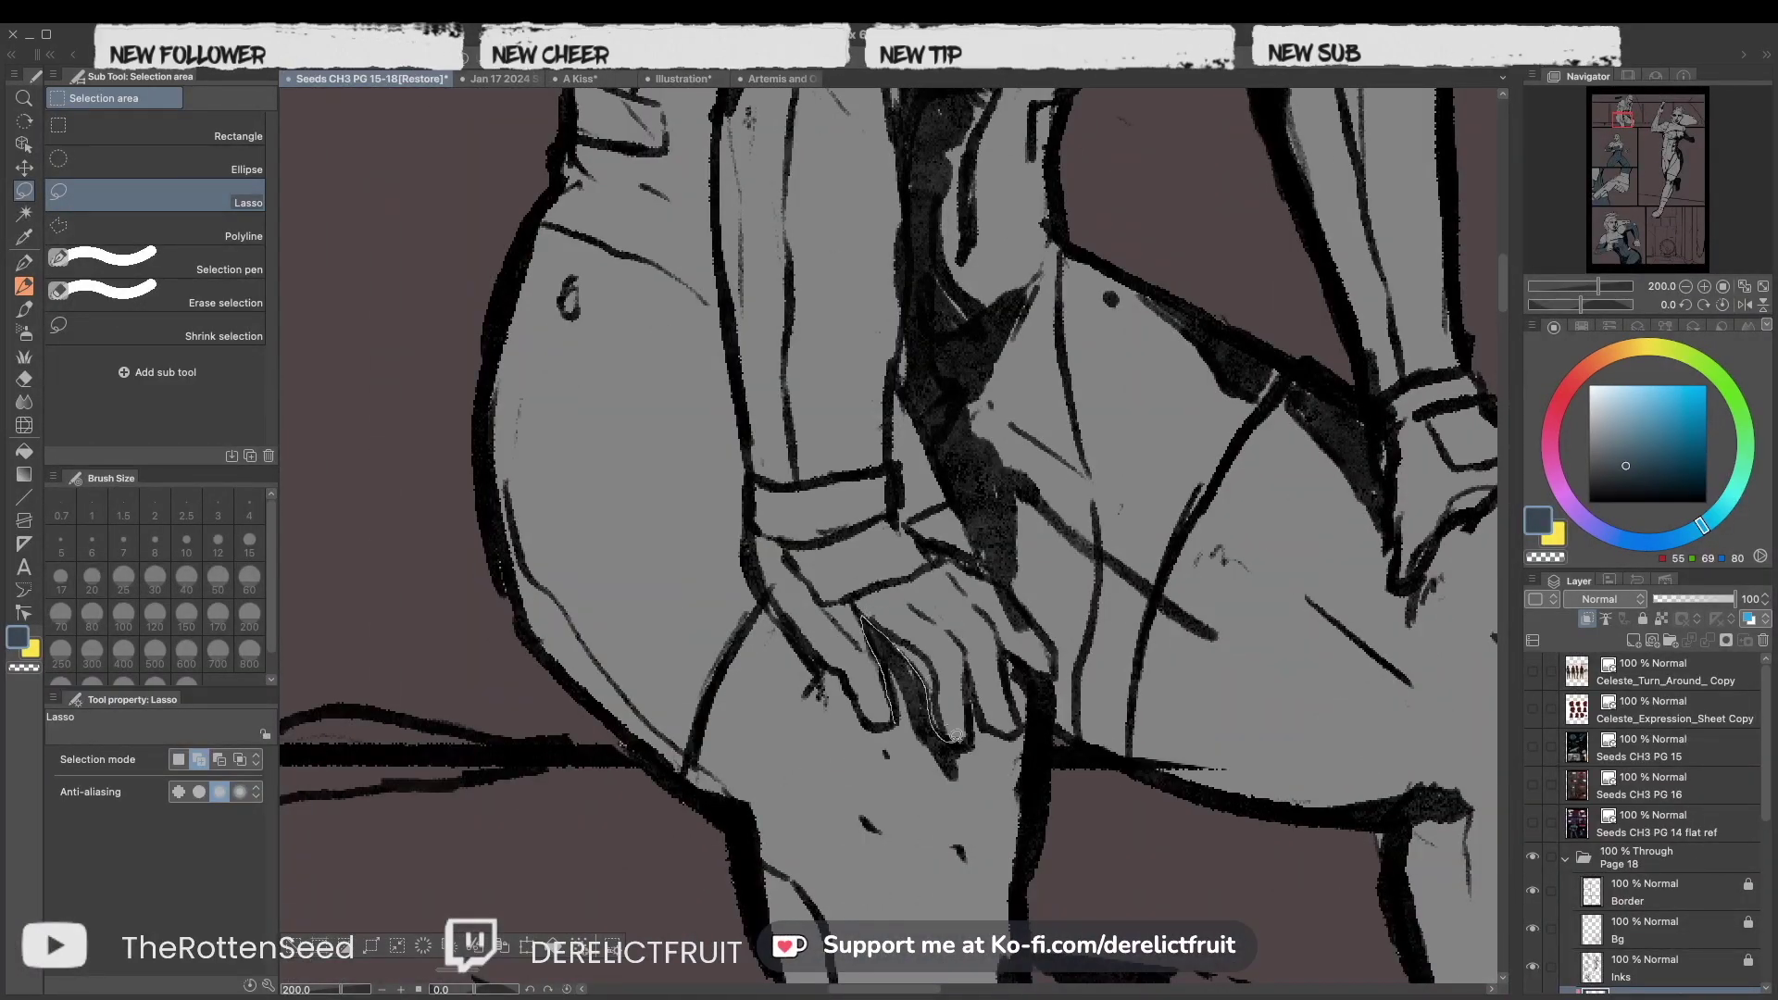
pyautogui.moveTo(1083, 808); pyautogui.dragTo(871, 726)
pyautogui.hotkey('alt', 'Delete')
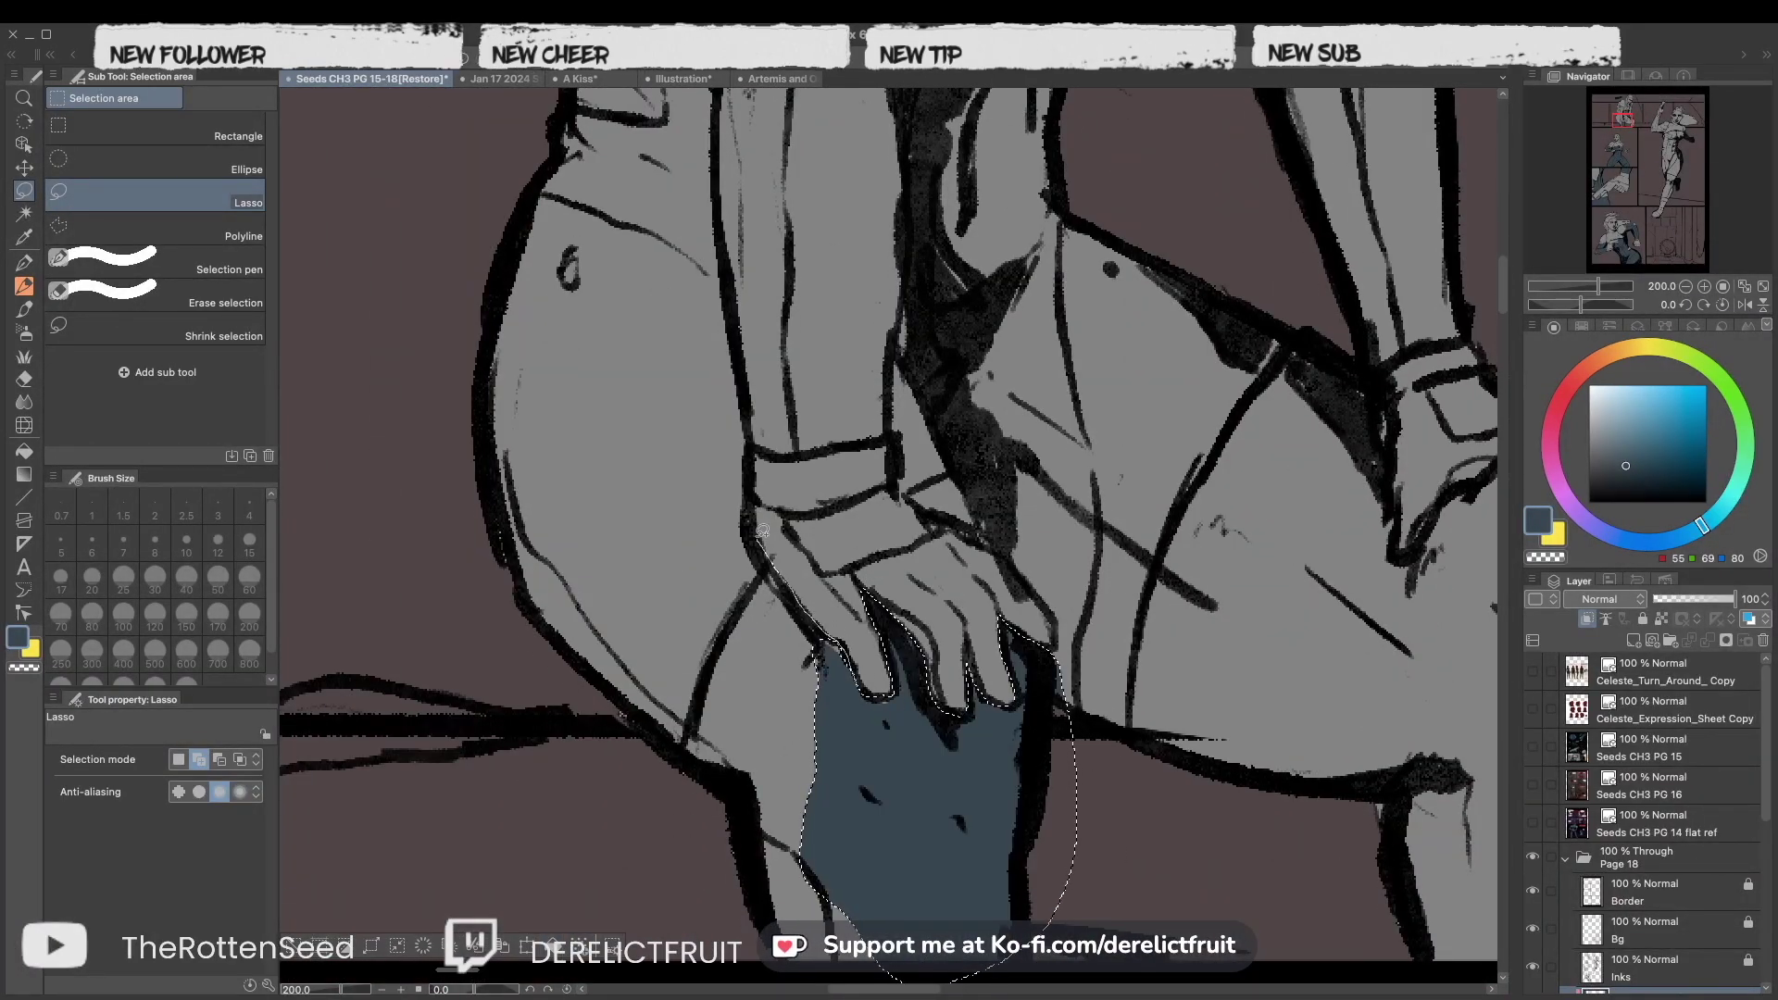
# Lasso the crouching woman's hip and side below the hair, leaving out the belt loop, and fill them dark blue.
pyautogui.moveTo(428, 601); pyautogui.dragTo(433, 629)
pyautogui.scroll(-2, 811, 798)
pyautogui.scroll(2, 772, 616)
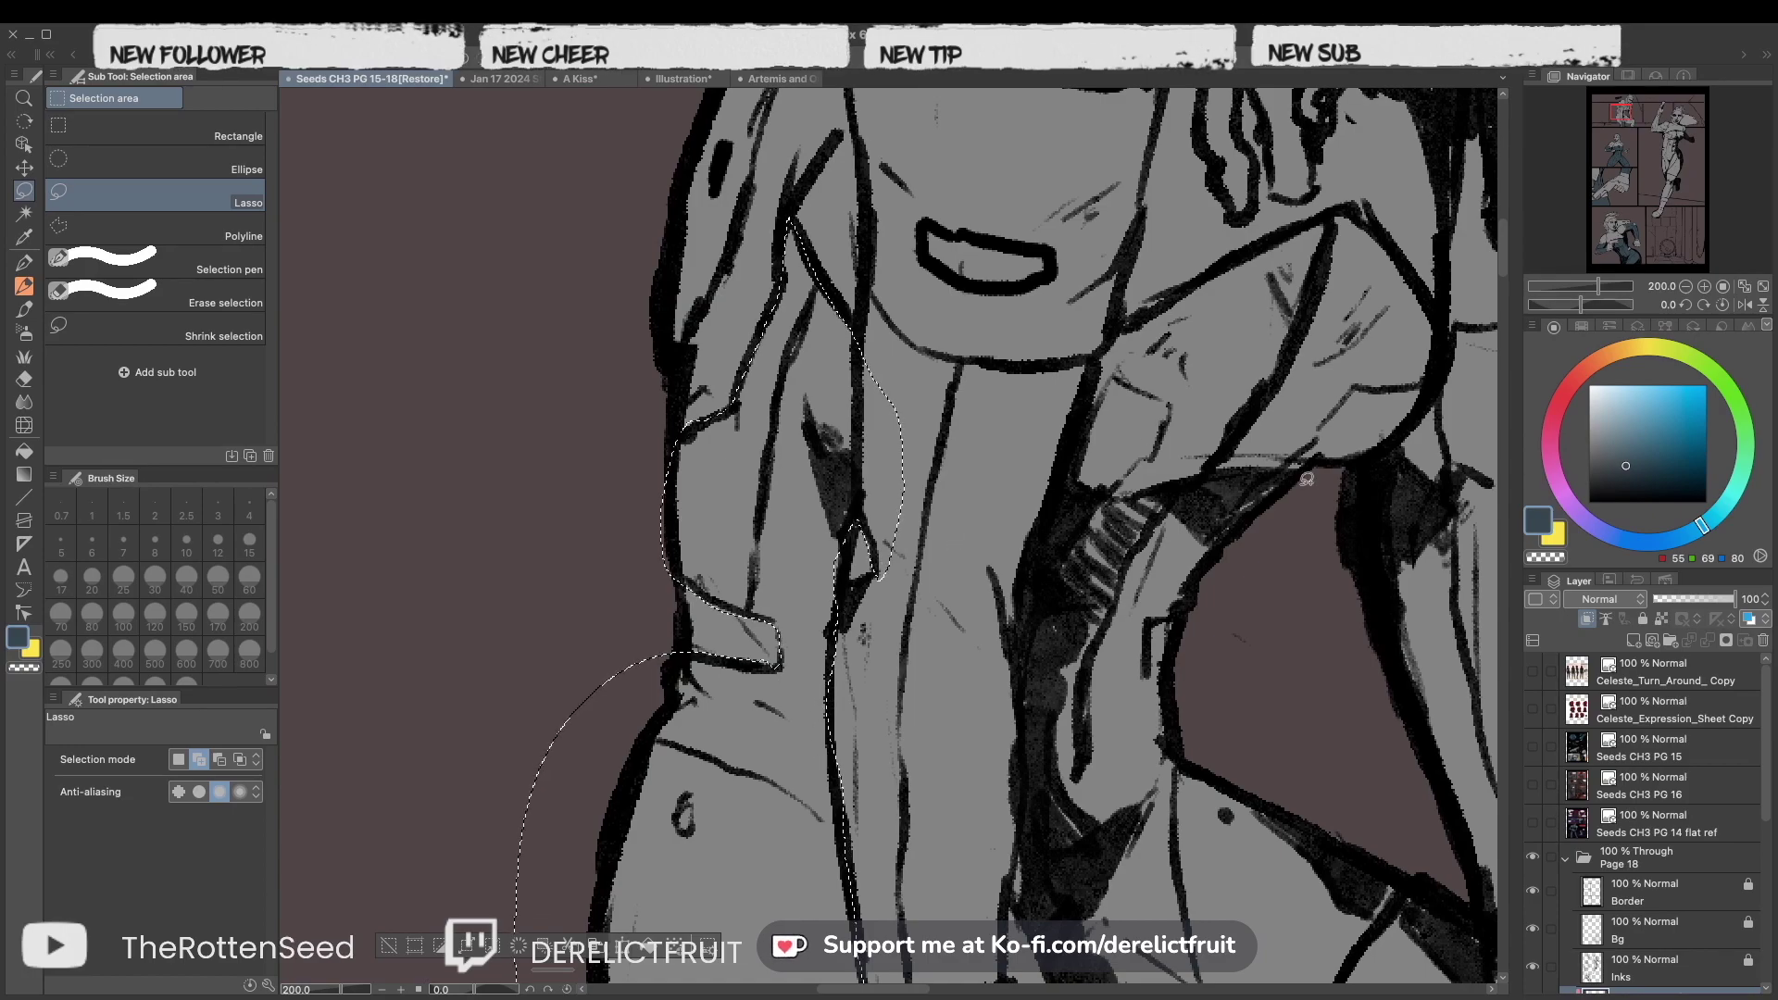
pyautogui.hotkey('alt', 'Delete')
# Lasso the crouching woman's upper sleeve and torso below the cropped top and fill them dark blue.
pyautogui.moveTo(841, 632); pyautogui.dragTo(1065, 782)
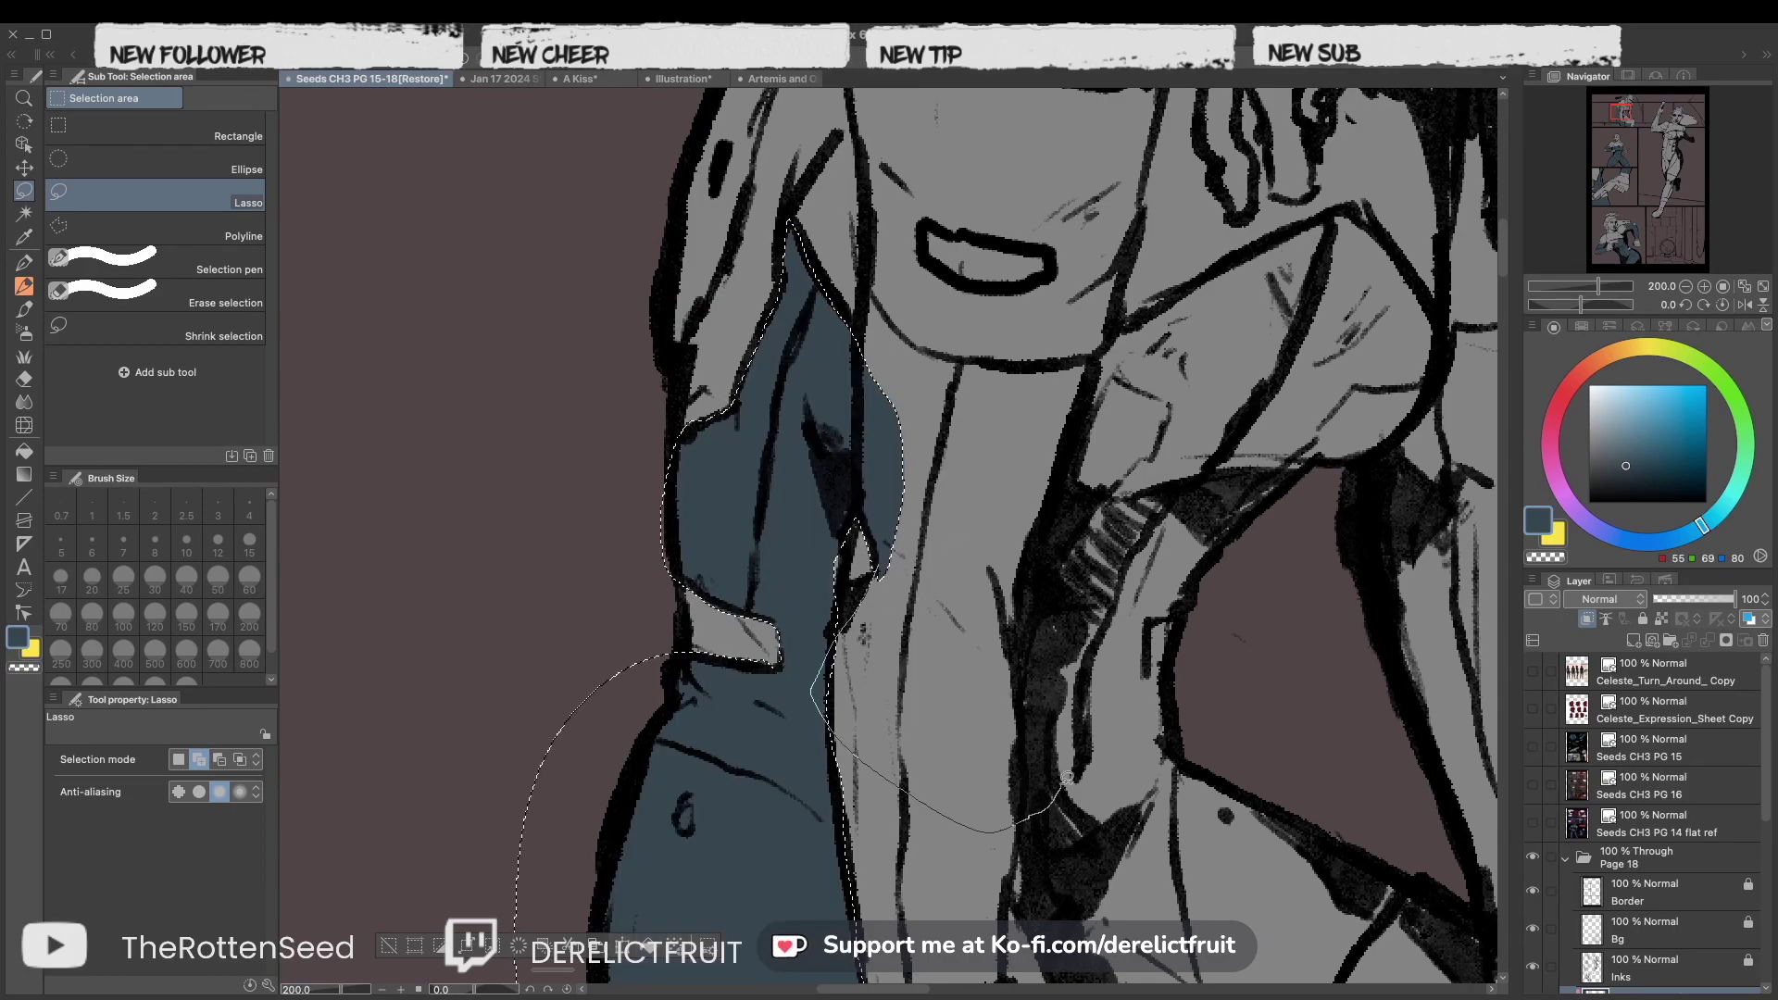
pyautogui.moveTo(1043, 271); pyautogui.dragTo(1192, 289)
pyautogui.hotkey('alt', 'Delete')
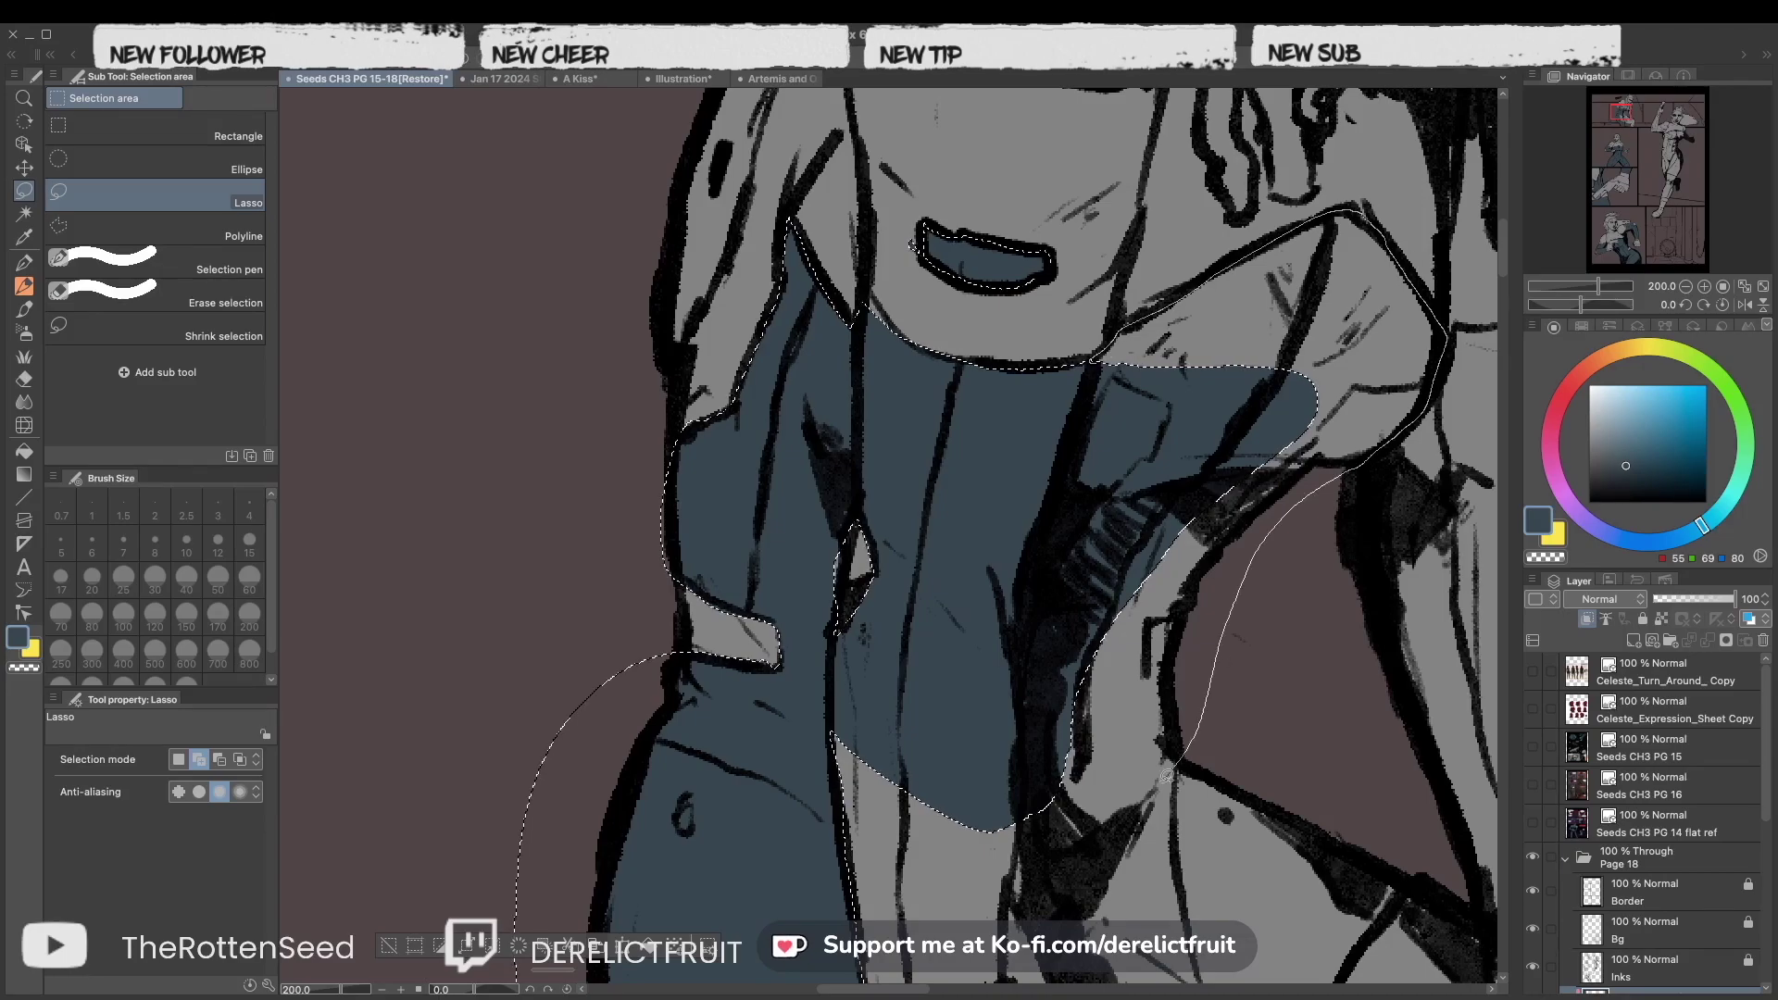
# Lasso the crouching woman's forearms and far thigh around the gloves and fill them dark blue.
pyautogui.scroll(-4, 889, 537)
pyautogui.scroll(2, 889, 537)
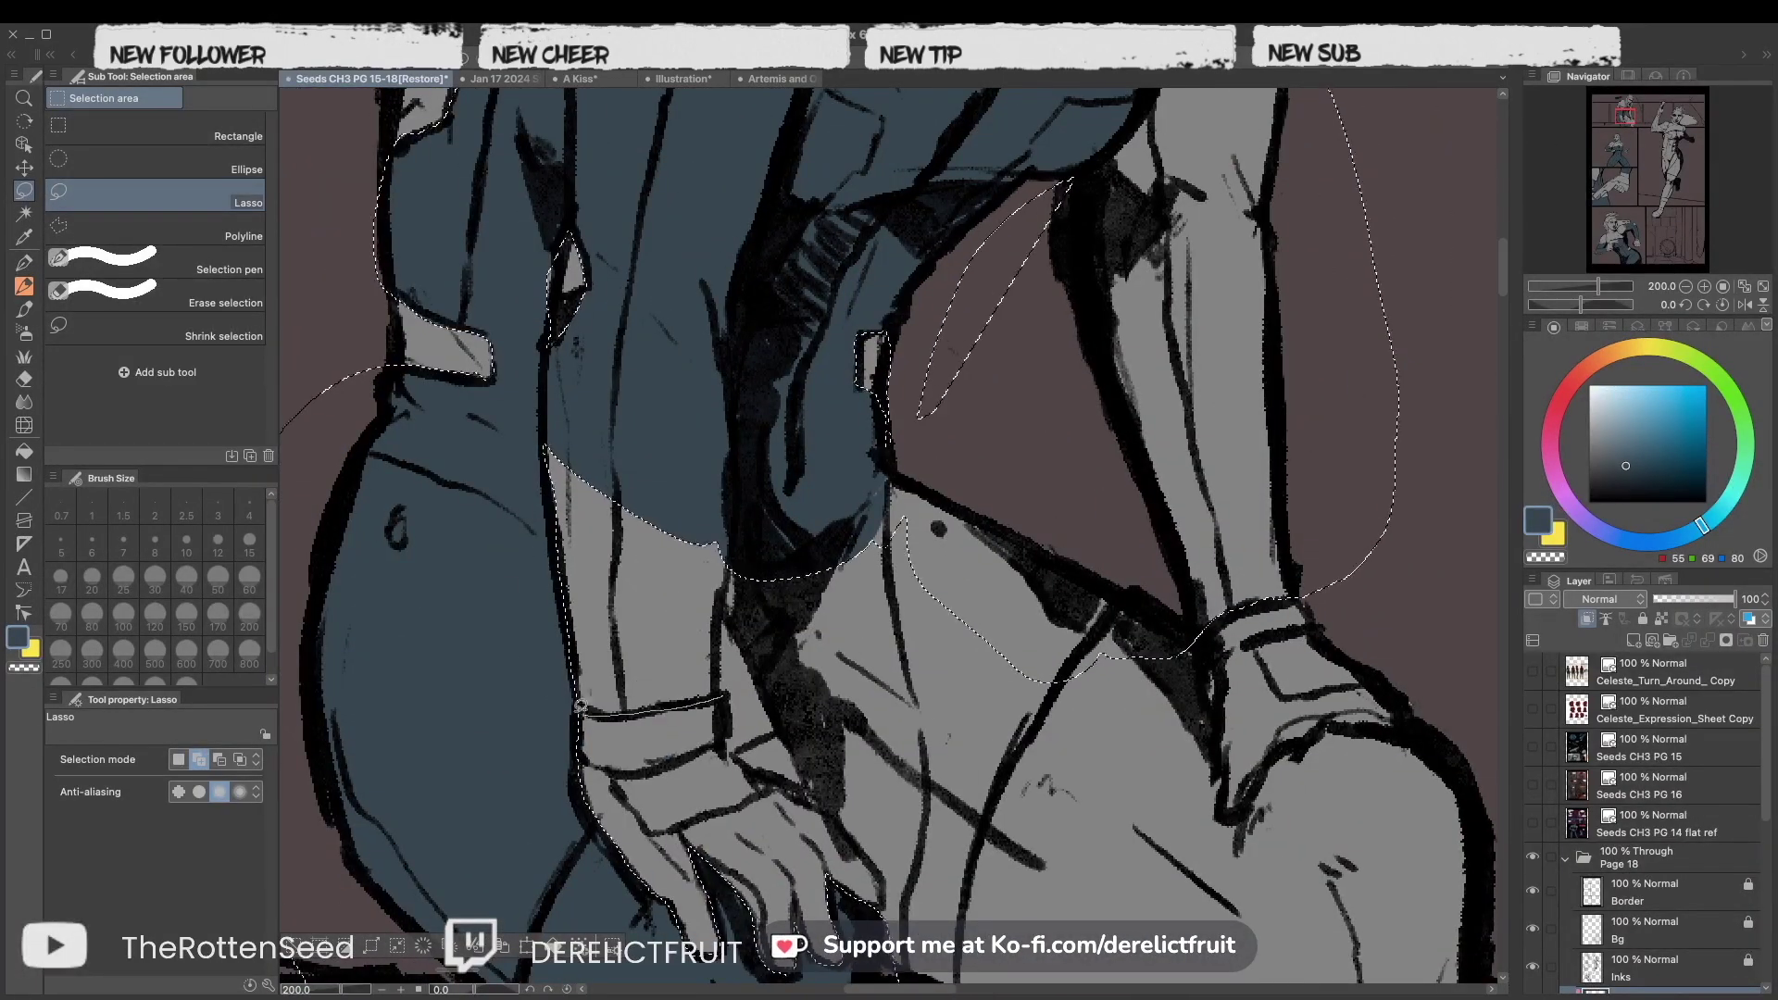
pyautogui.scroll(-3, 888, 537)
pyautogui.hscroll(2, 889, 537)
pyautogui.moveTo(713, 758); pyautogui.dragTo(672, 705)
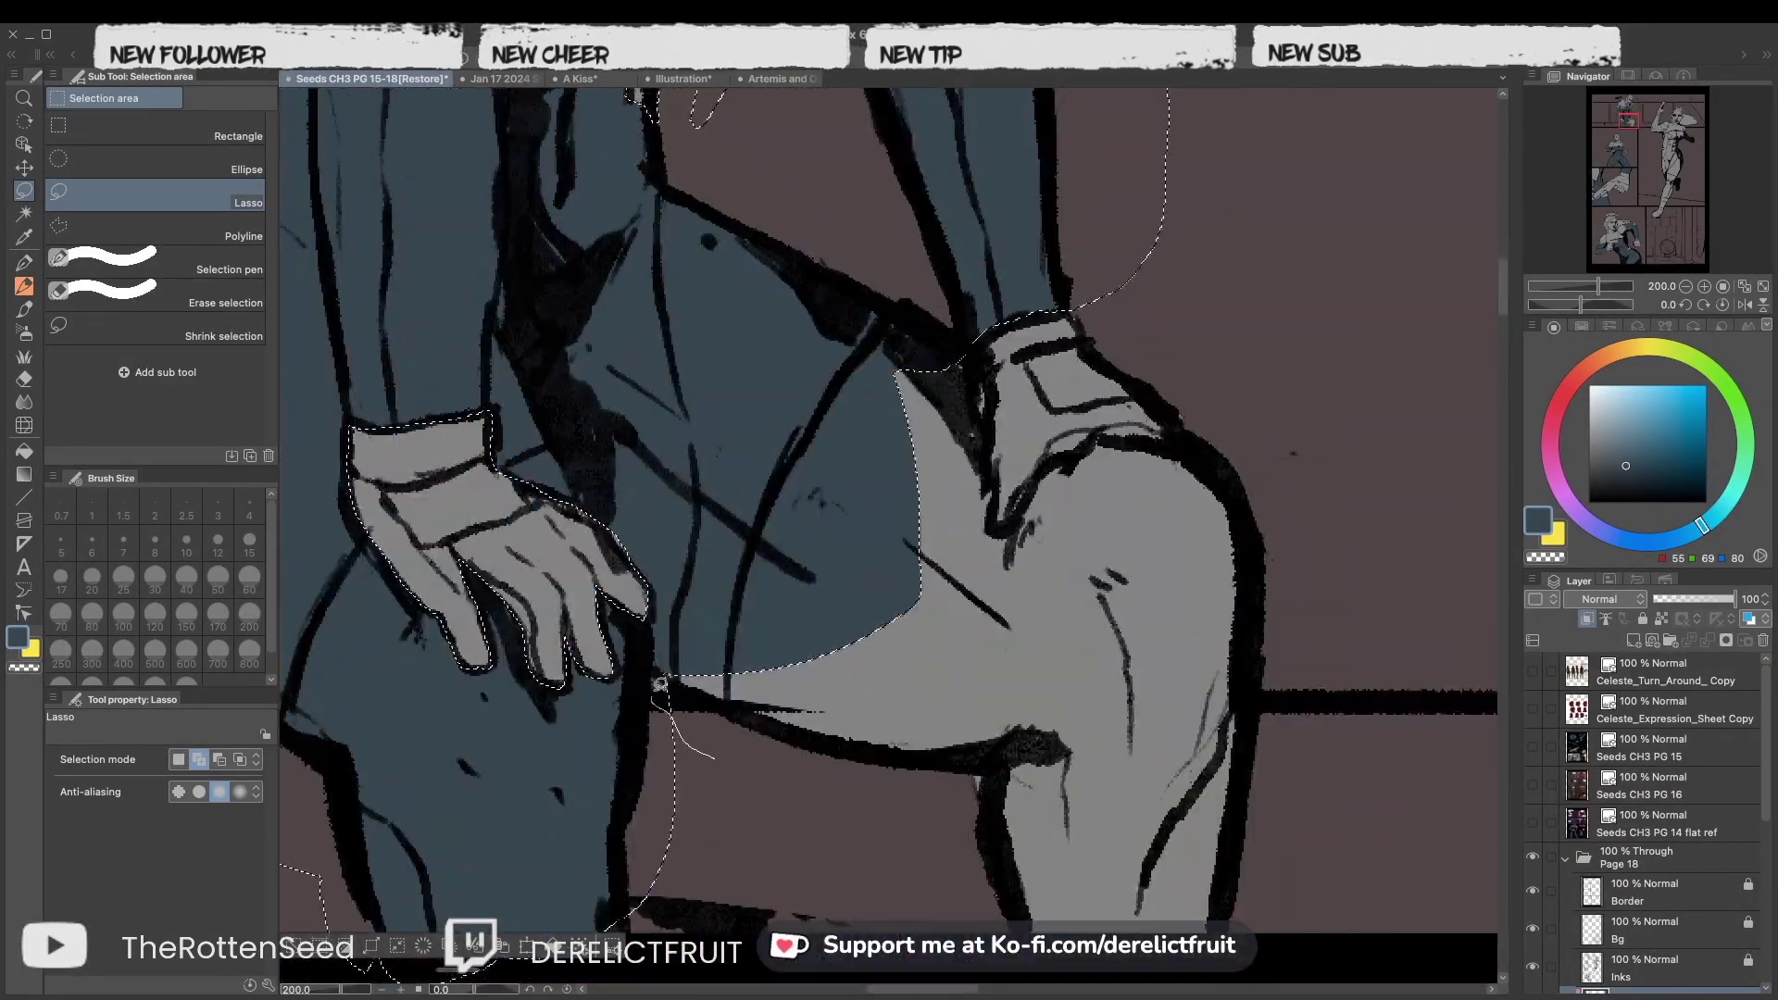
# Lasso the large central figure's lower leg above the boot and fill it dark blue.
pyautogui.scroll(-10, 1052, 470)
pyautogui.hscroll(4, 1052, 470)
pyautogui.scroll(-2, 1111, 556)
pyautogui.scroll(5, 1273, 457)
pyautogui.scroll(-8, 1111, 519)
pyautogui.scroll(5, 916, 586)
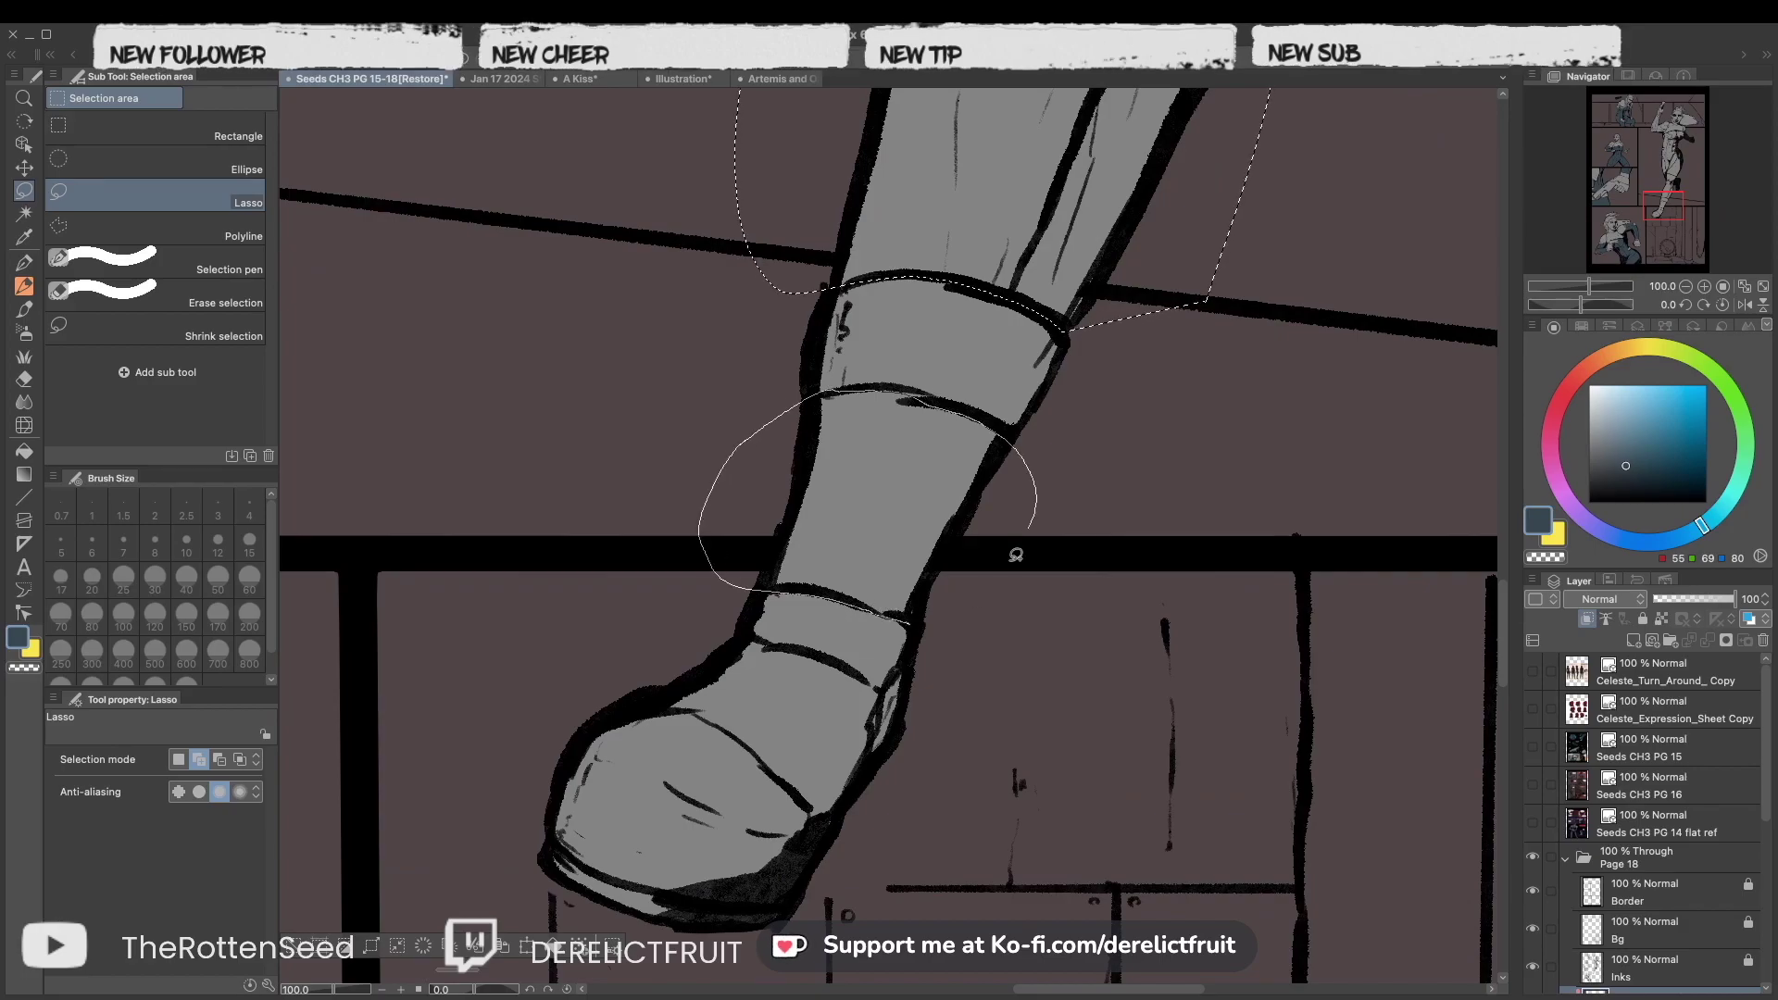
pyautogui.scroll(10, 889, 537)
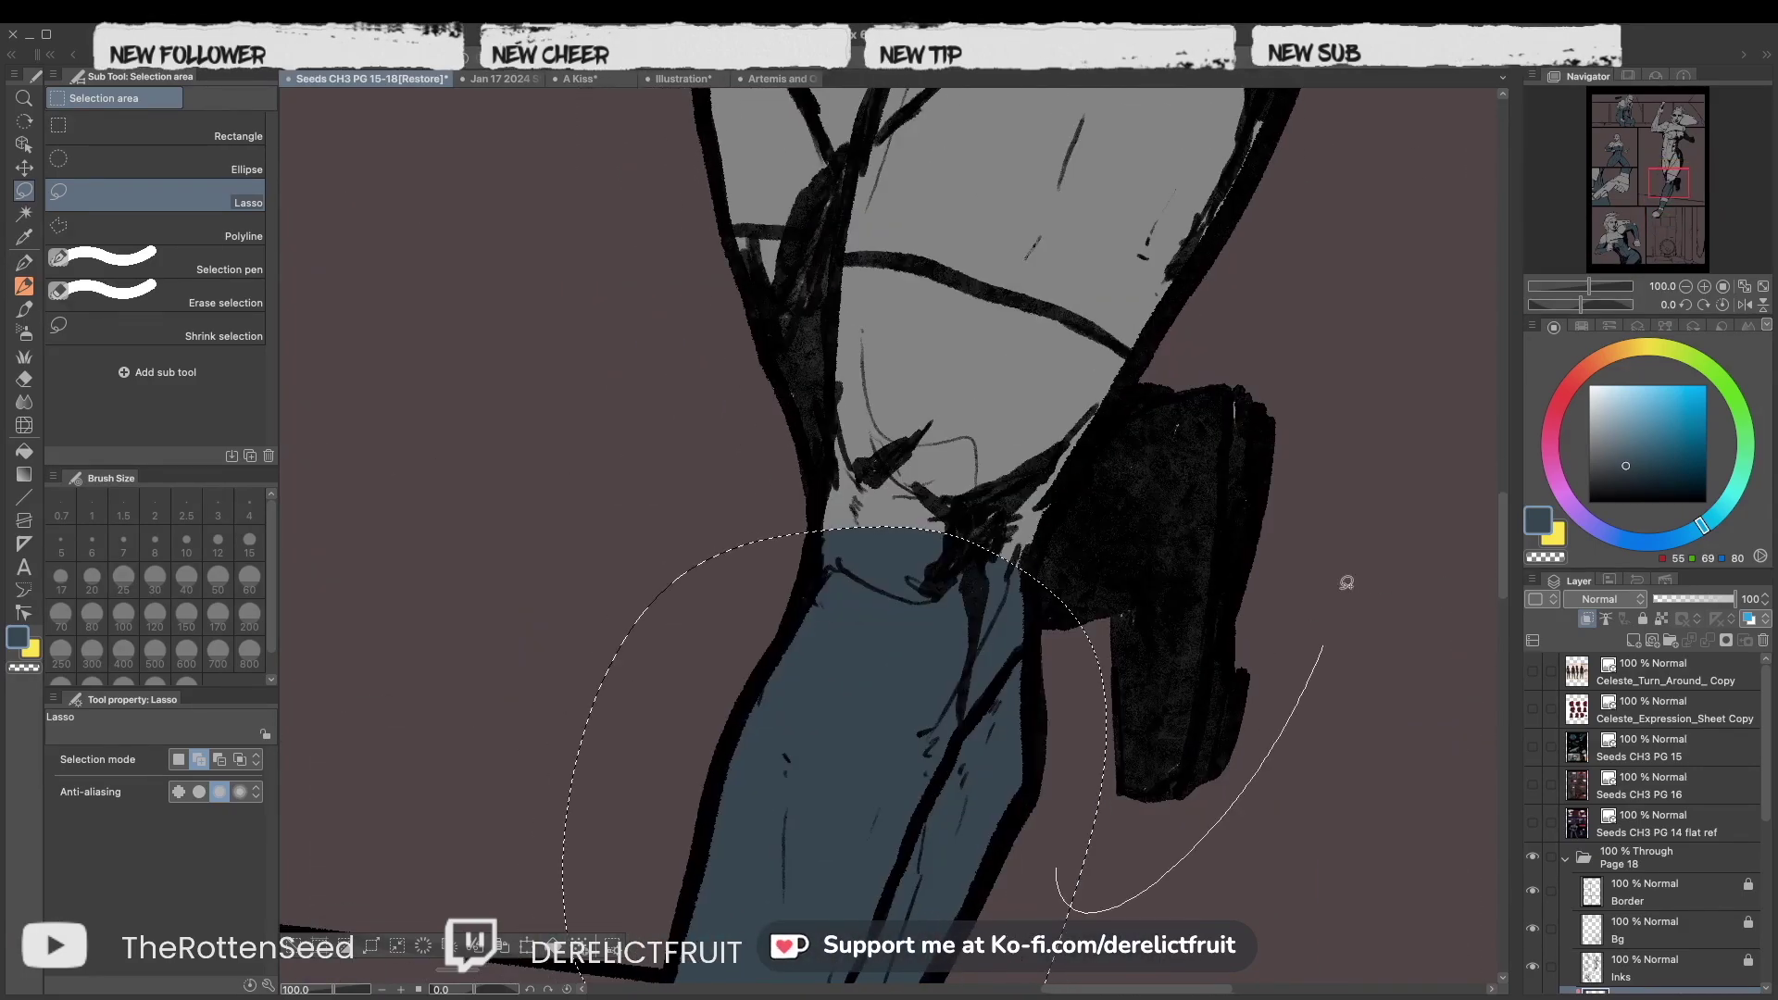
# Lasso the large central figure's hips and torso around the zip and belt loops and fill them dark blue.
pyautogui.moveTo(1144, 602); pyautogui.dragTo(1142, 535)
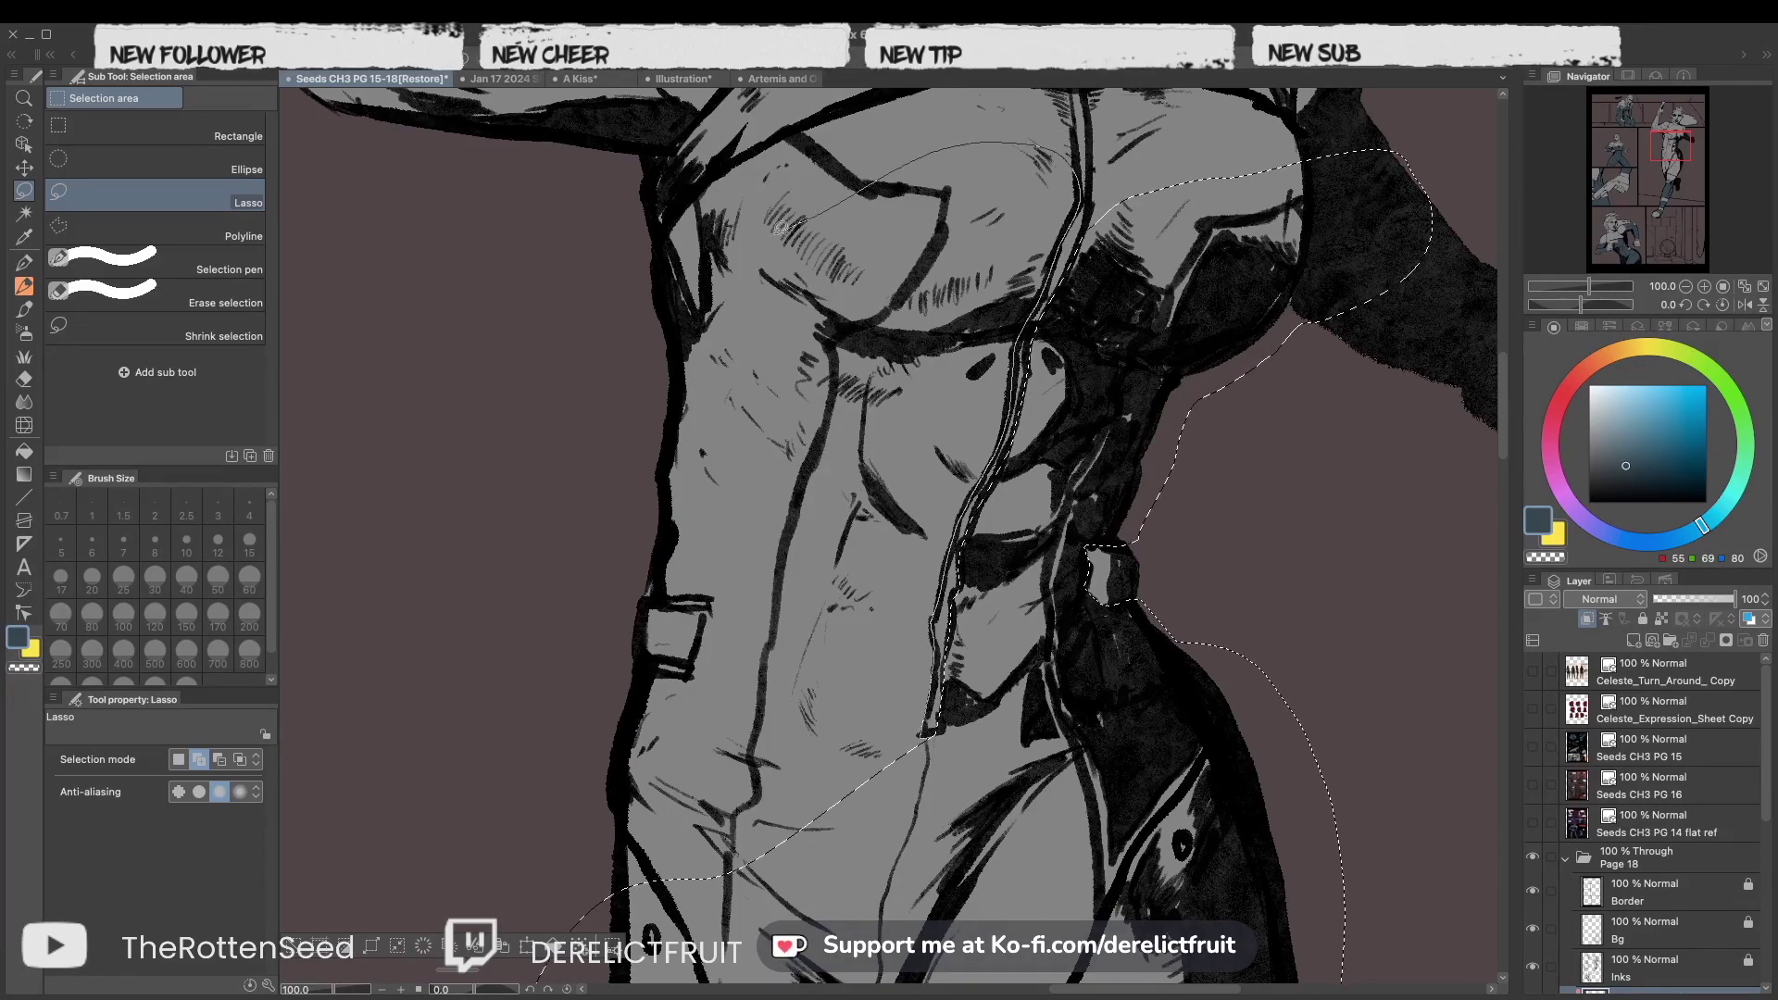
pyautogui.hotkey('alt', 'BackSpace')
pyautogui.click(1704, 287)
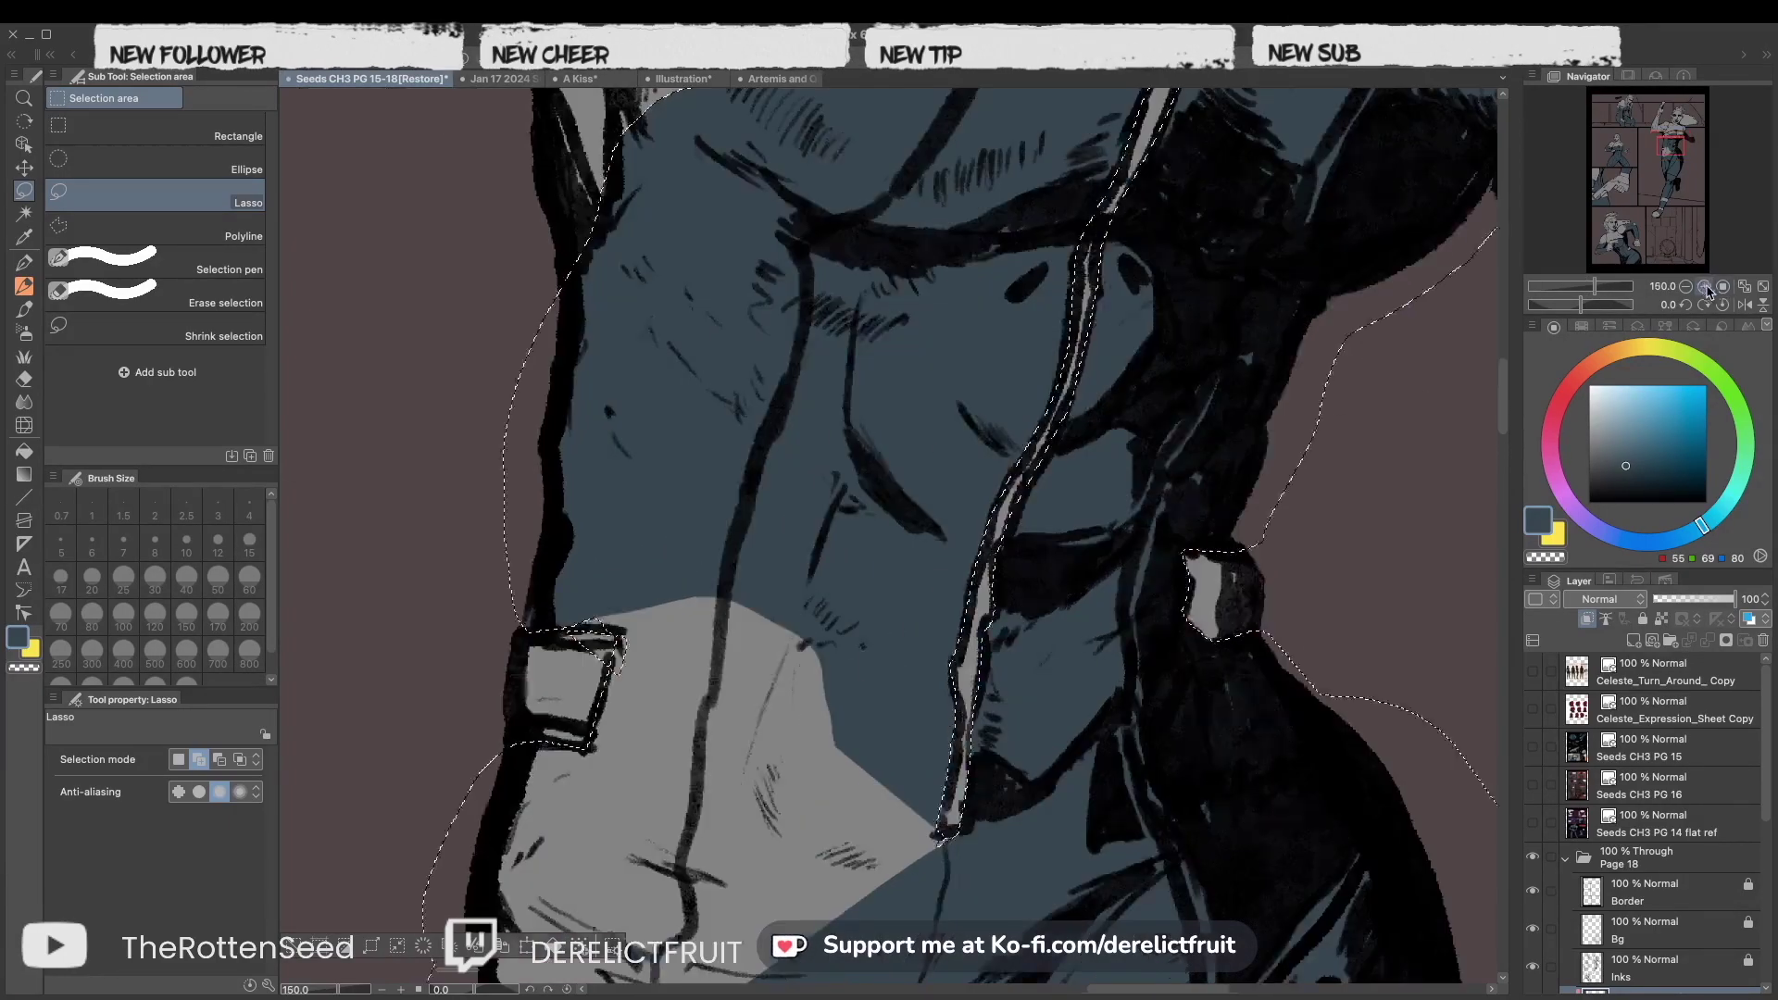
pyautogui.click(200, 761)
# Extend the dark blue over the large central figure's chest up to the cropped top's hem and along the raised sleeve.
pyautogui.click(1660, 128)
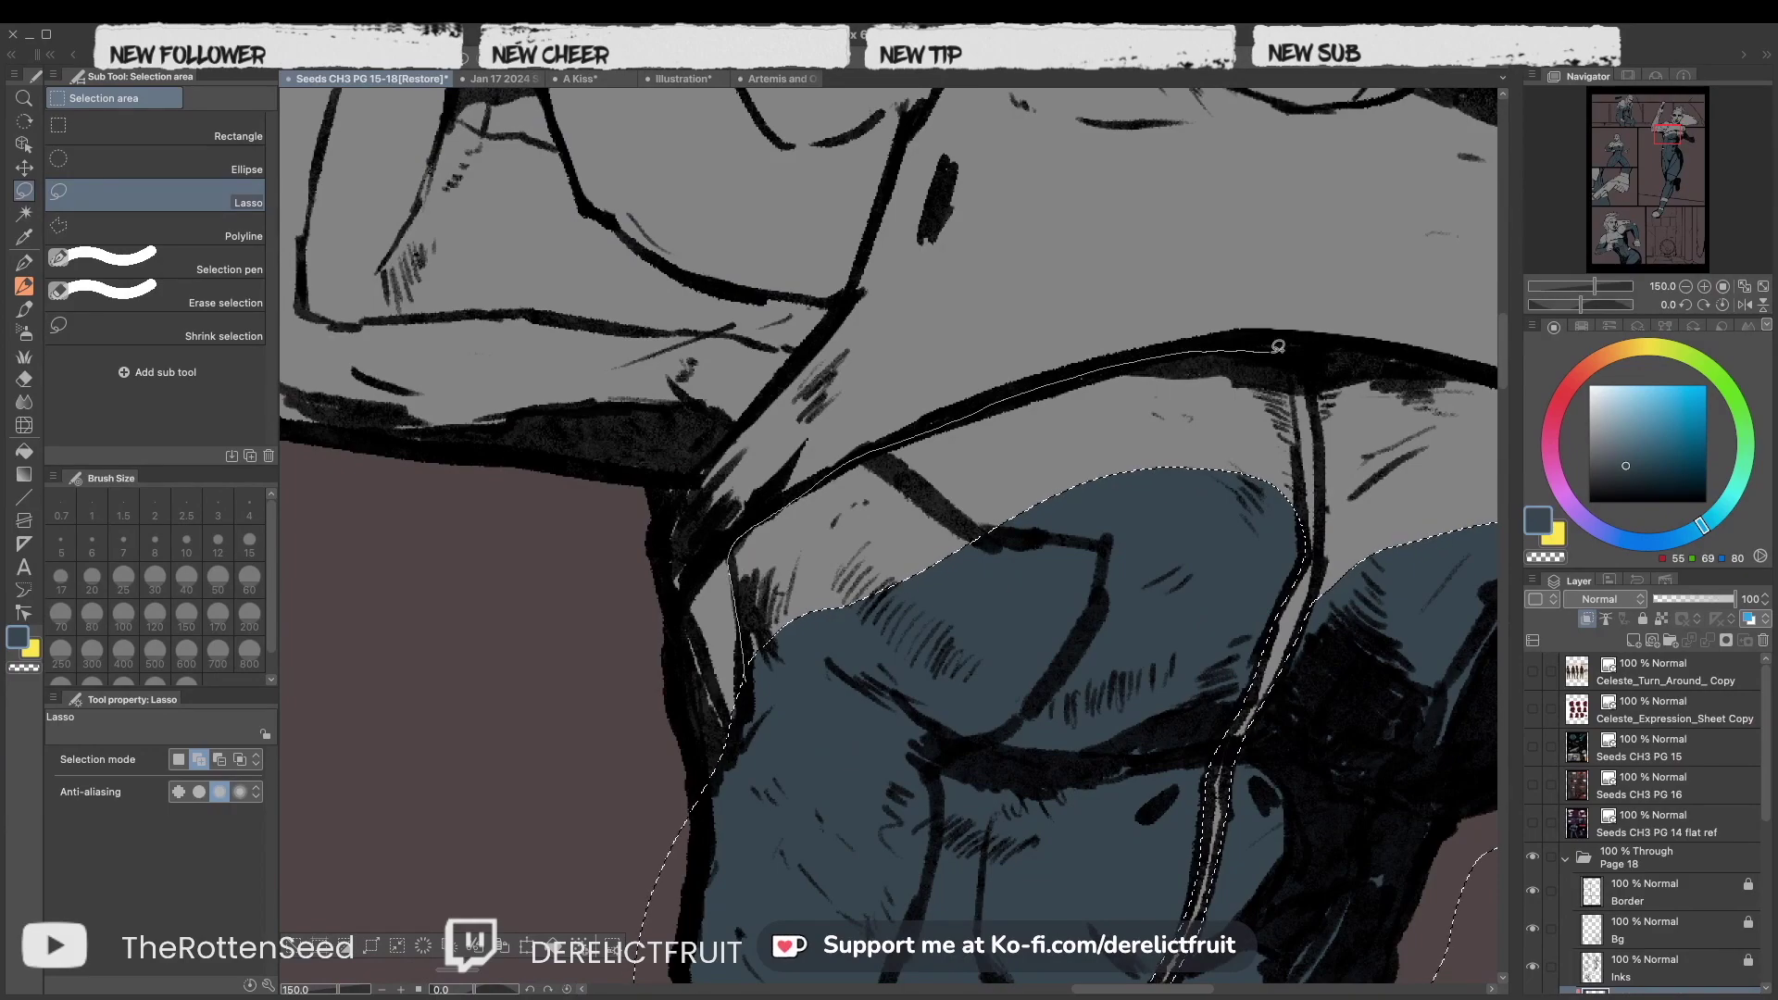
pyautogui.moveTo(1265, 346); pyautogui.dragTo(891, 632)
pyautogui.moveTo(1162, 451)
pyautogui.mouseDown()
pyautogui.moveTo(1219, 635)
pyautogui.moveTo(1279, 482)
pyautogui.mouseUp()
pyautogui.moveTo(1075, 690); pyautogui.dragTo(1158, 527)
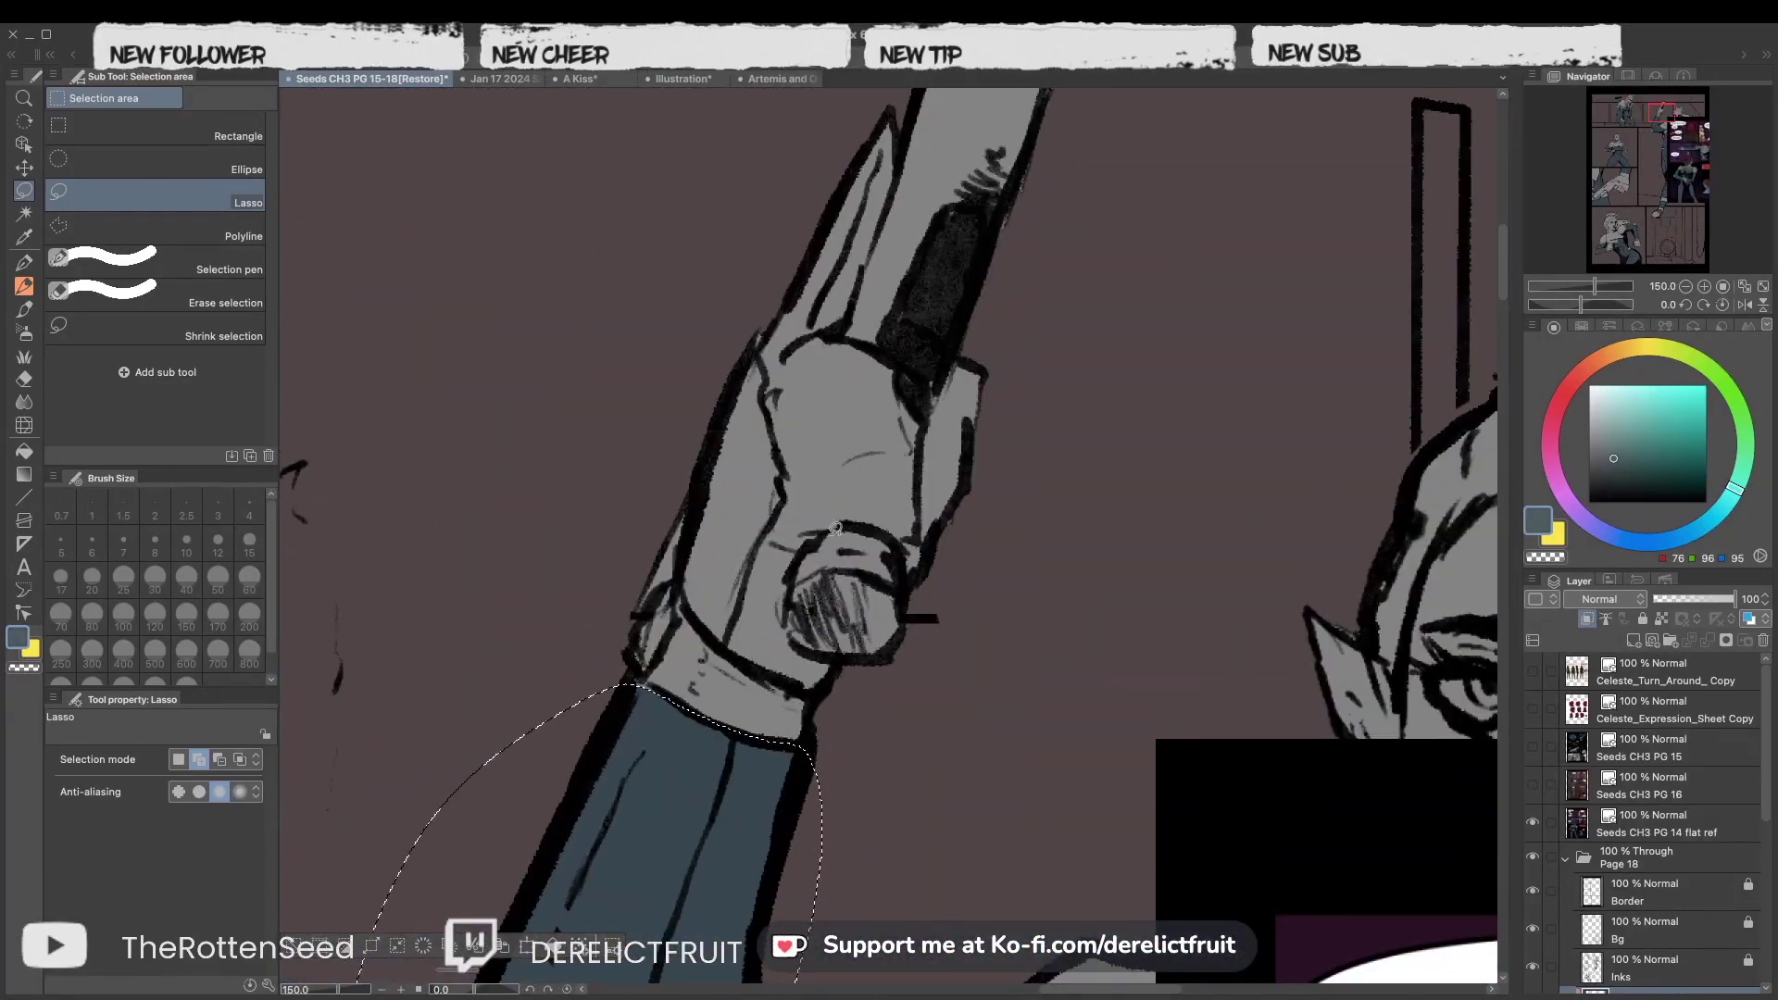
# Colour the glove of the large central figure's gun hand grey-teal with the Hard Round brush and the Fill tool.
pyautogui.press('b')
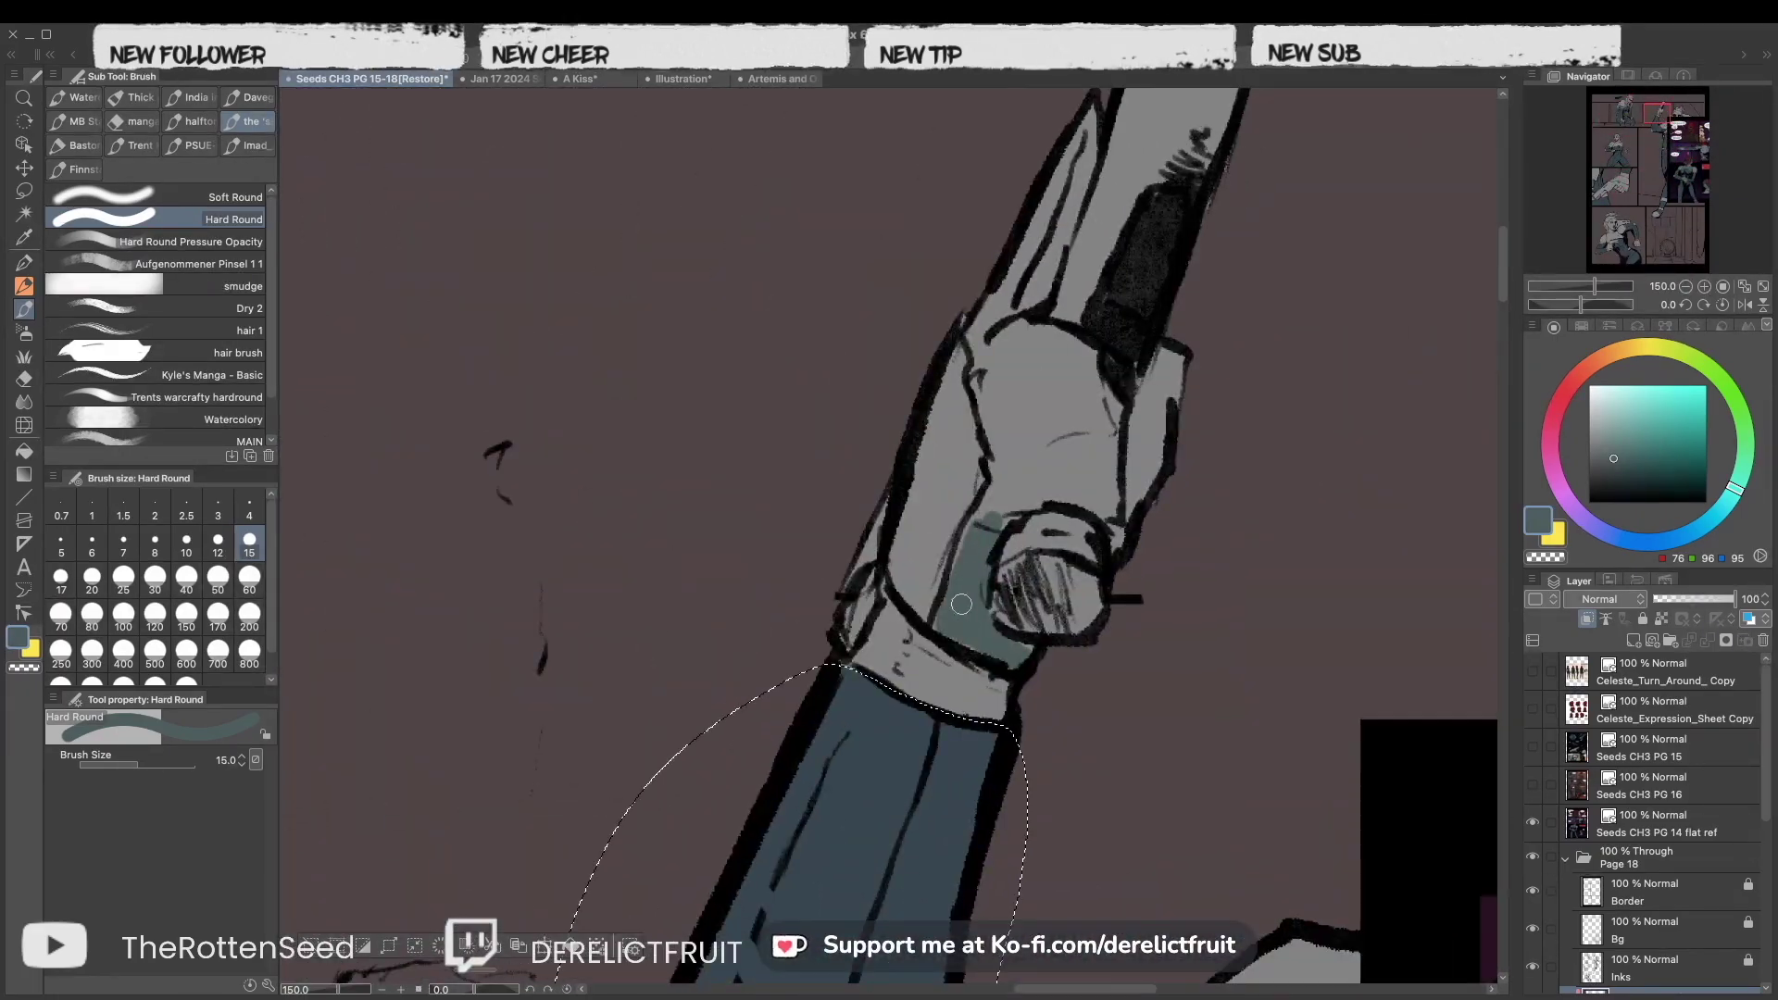
pyautogui.press('g')
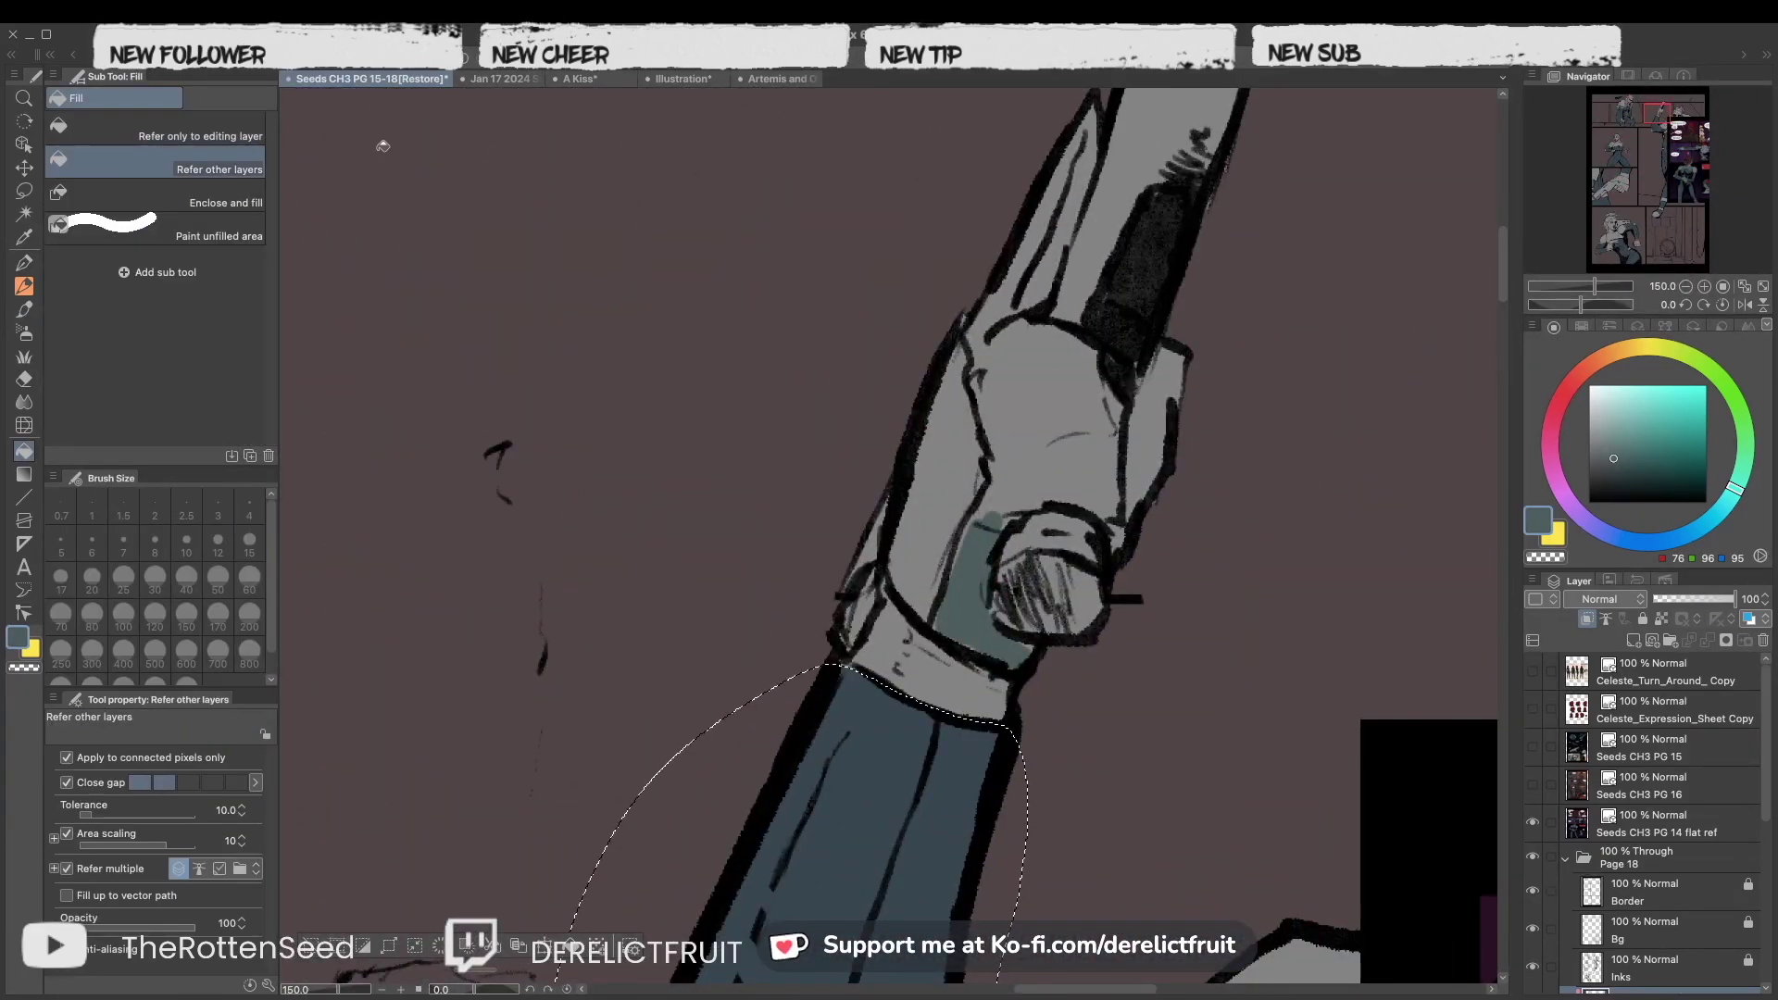
pyautogui.click(1135, 474)
# Outline and fill the cropped tops of the crouching woman and the large central figure with the grey-teal.
pyautogui.press('b')
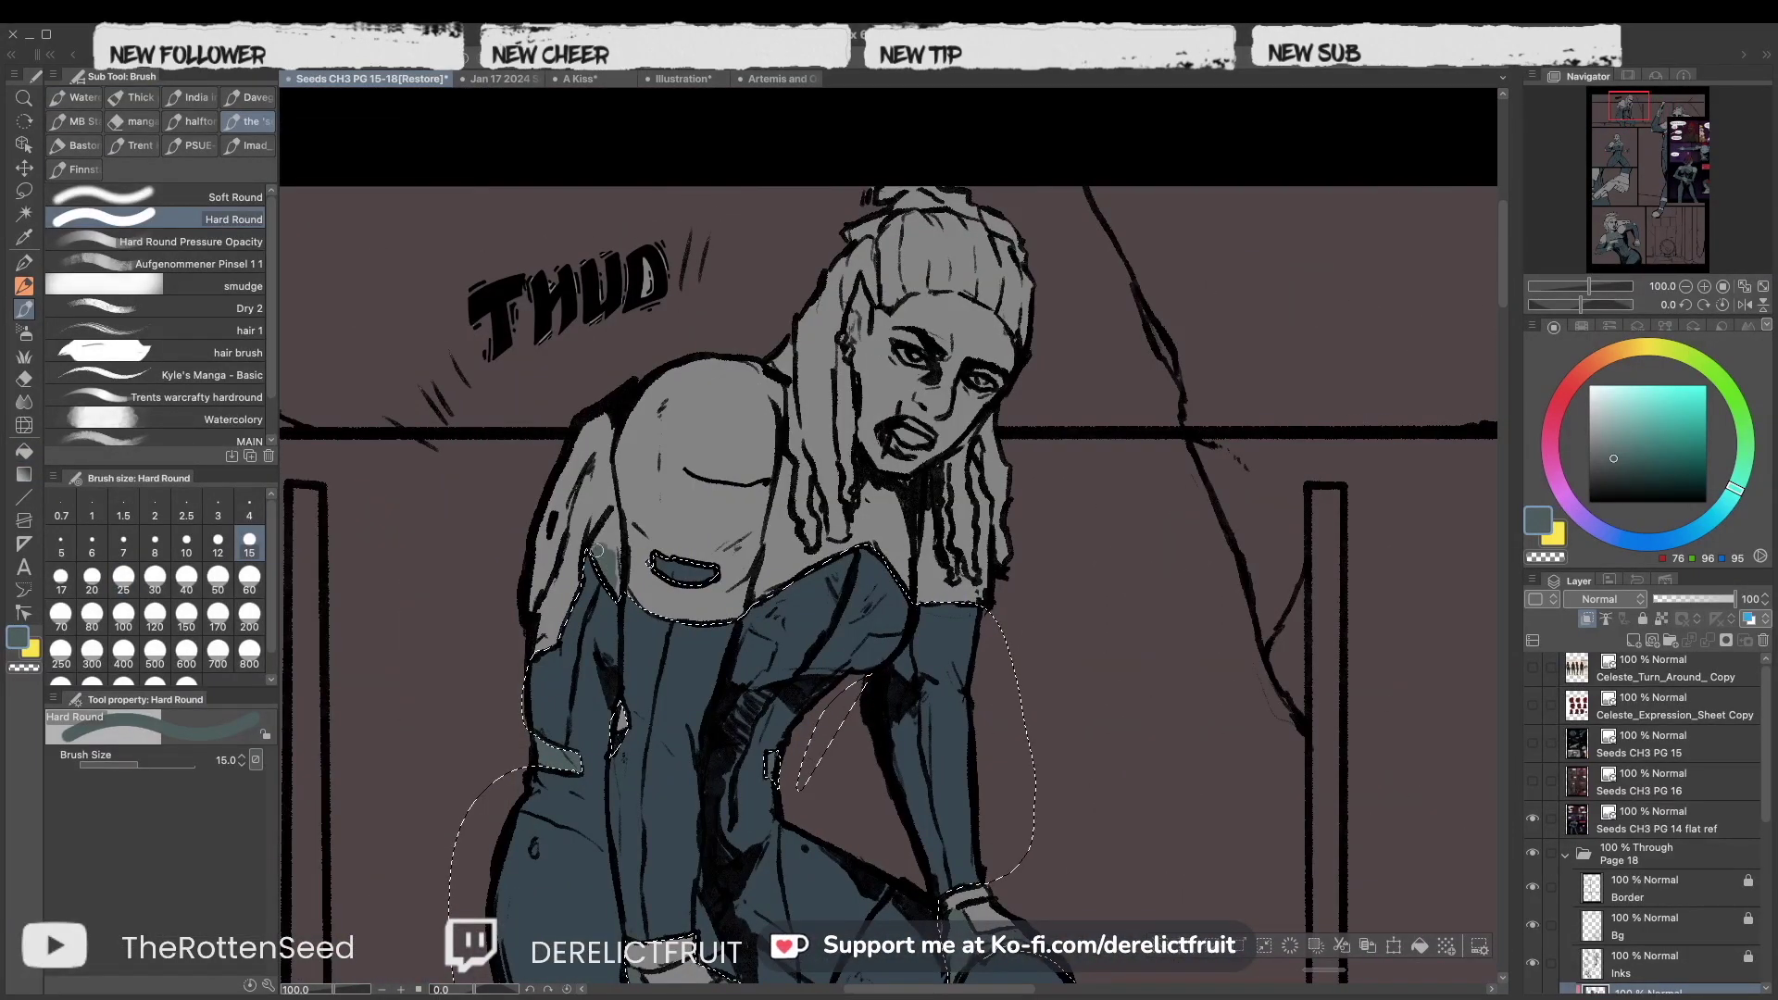
pyautogui.press('g')
pyautogui.press('b')
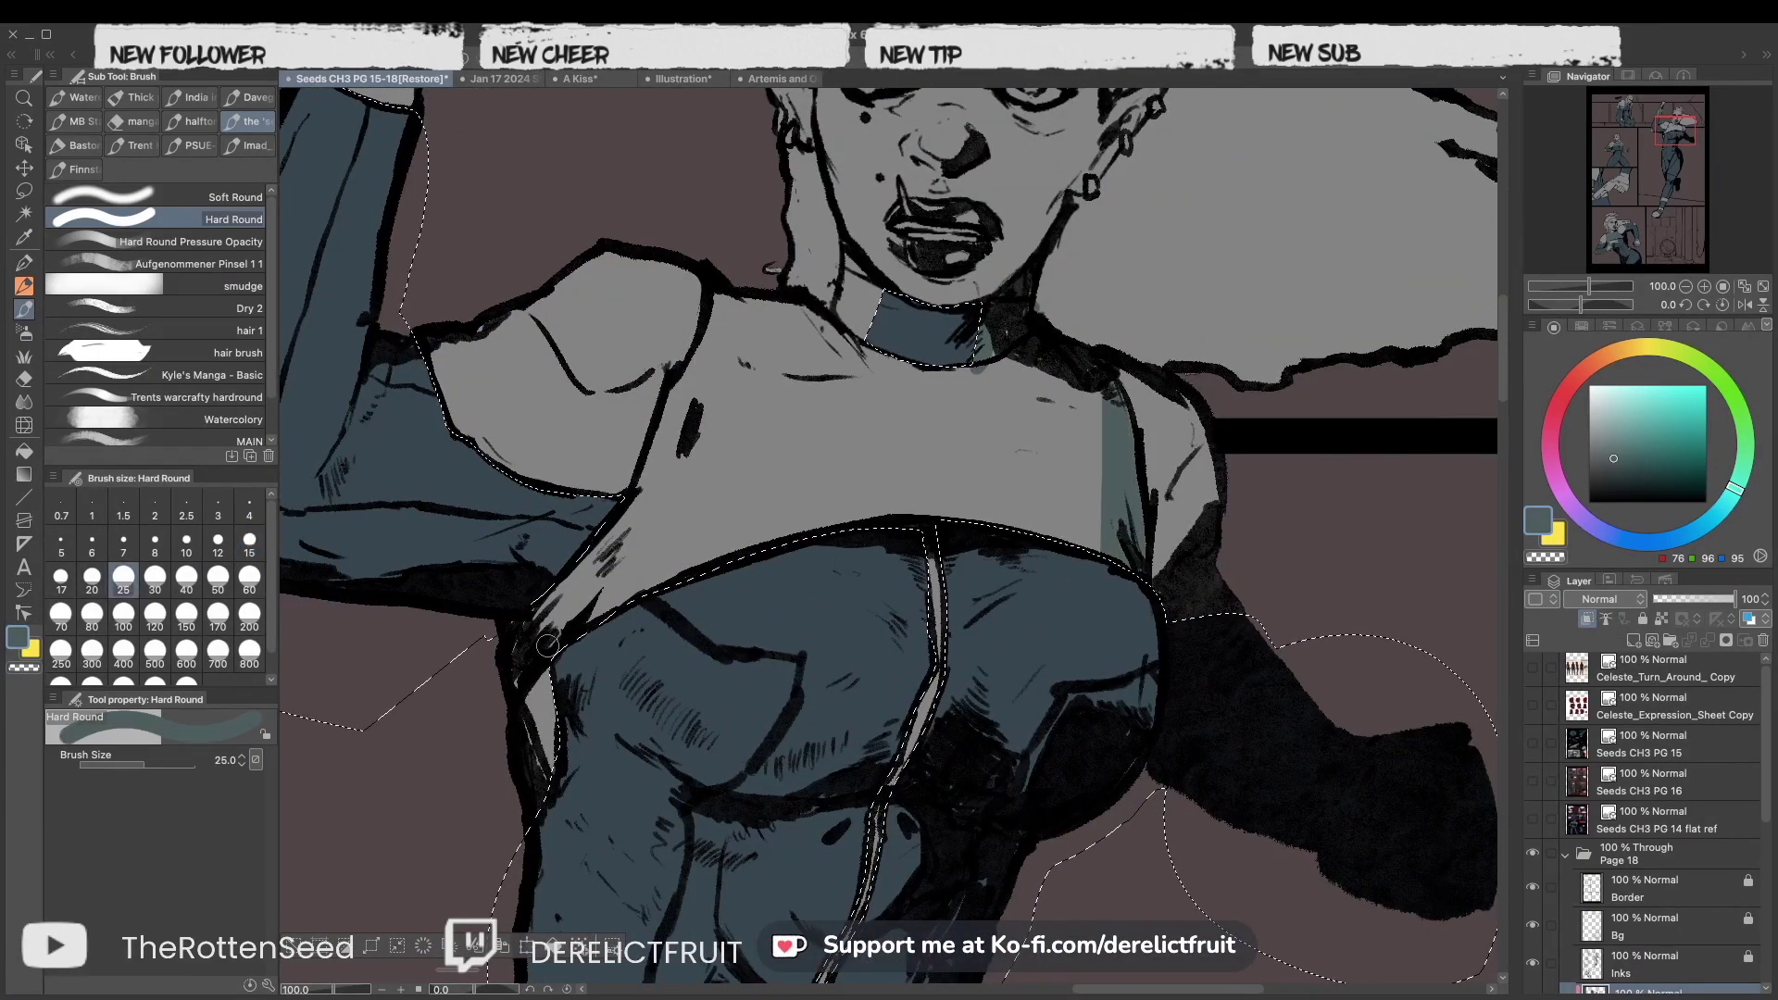
pyautogui.press('g')
# Outline and fill the gloved hand and cropped top in the pistol close-up panel with the grey-teal.
pyautogui.press('b')
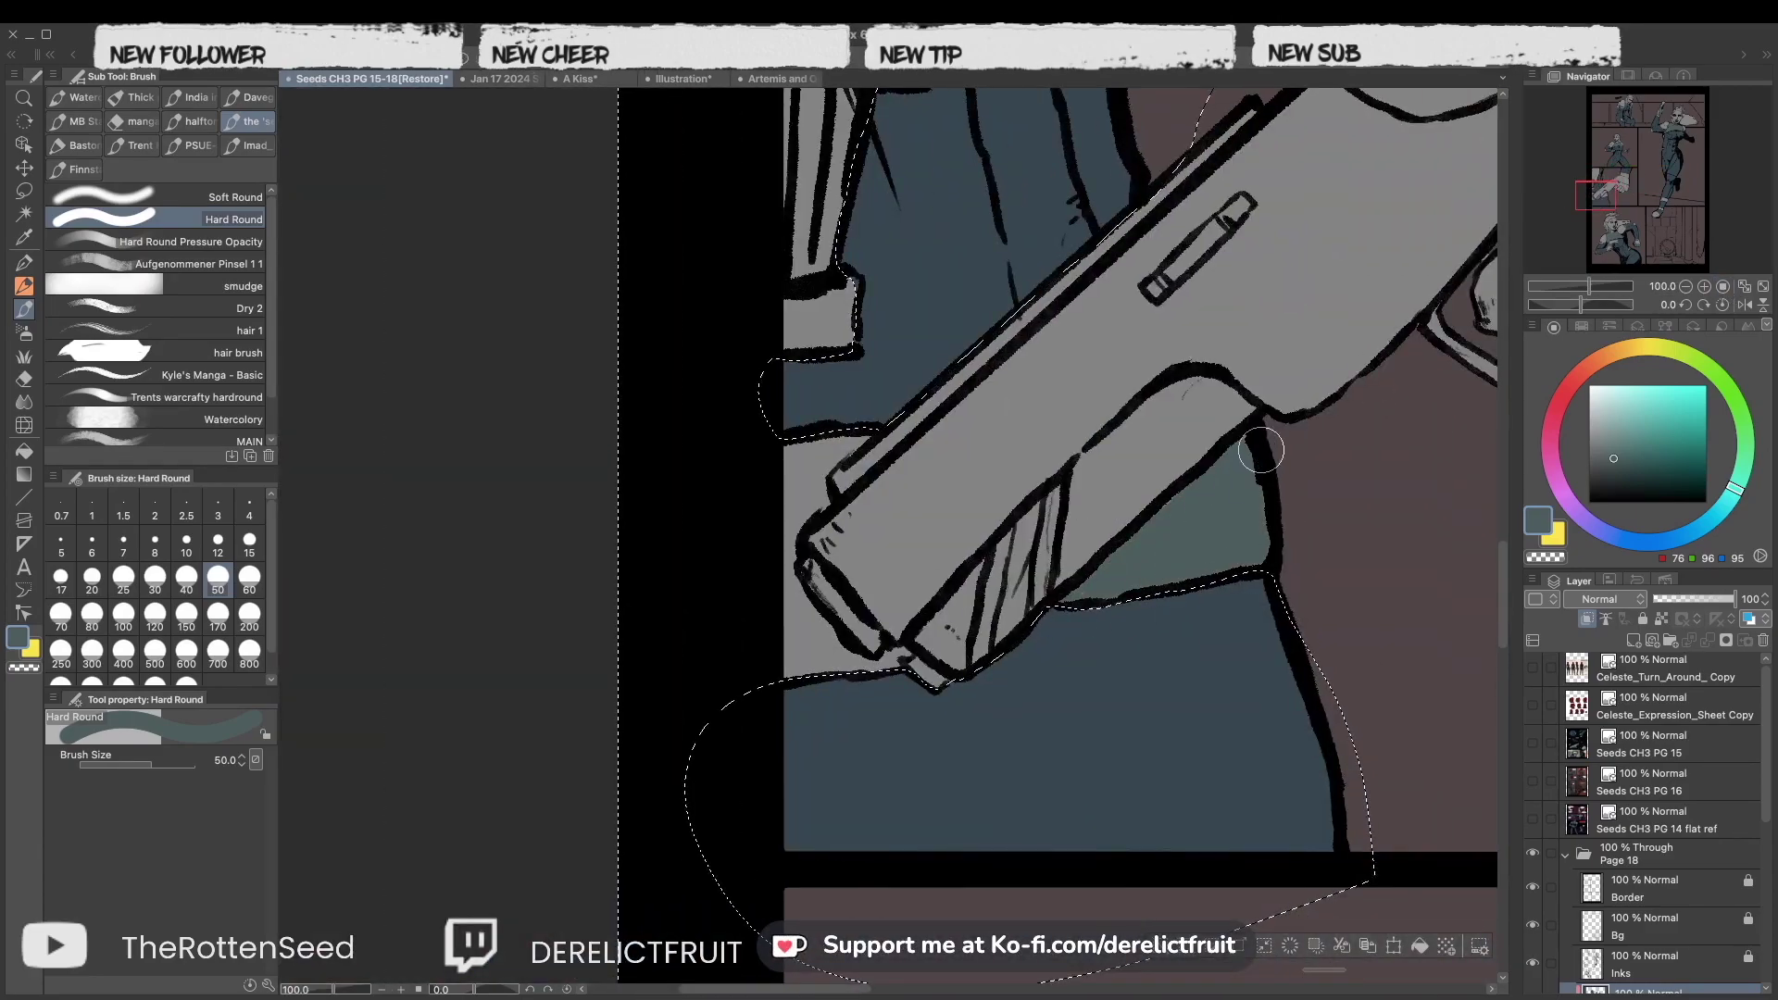
pyautogui.press('g')
pyautogui.press('b')
pyautogui.press('g')
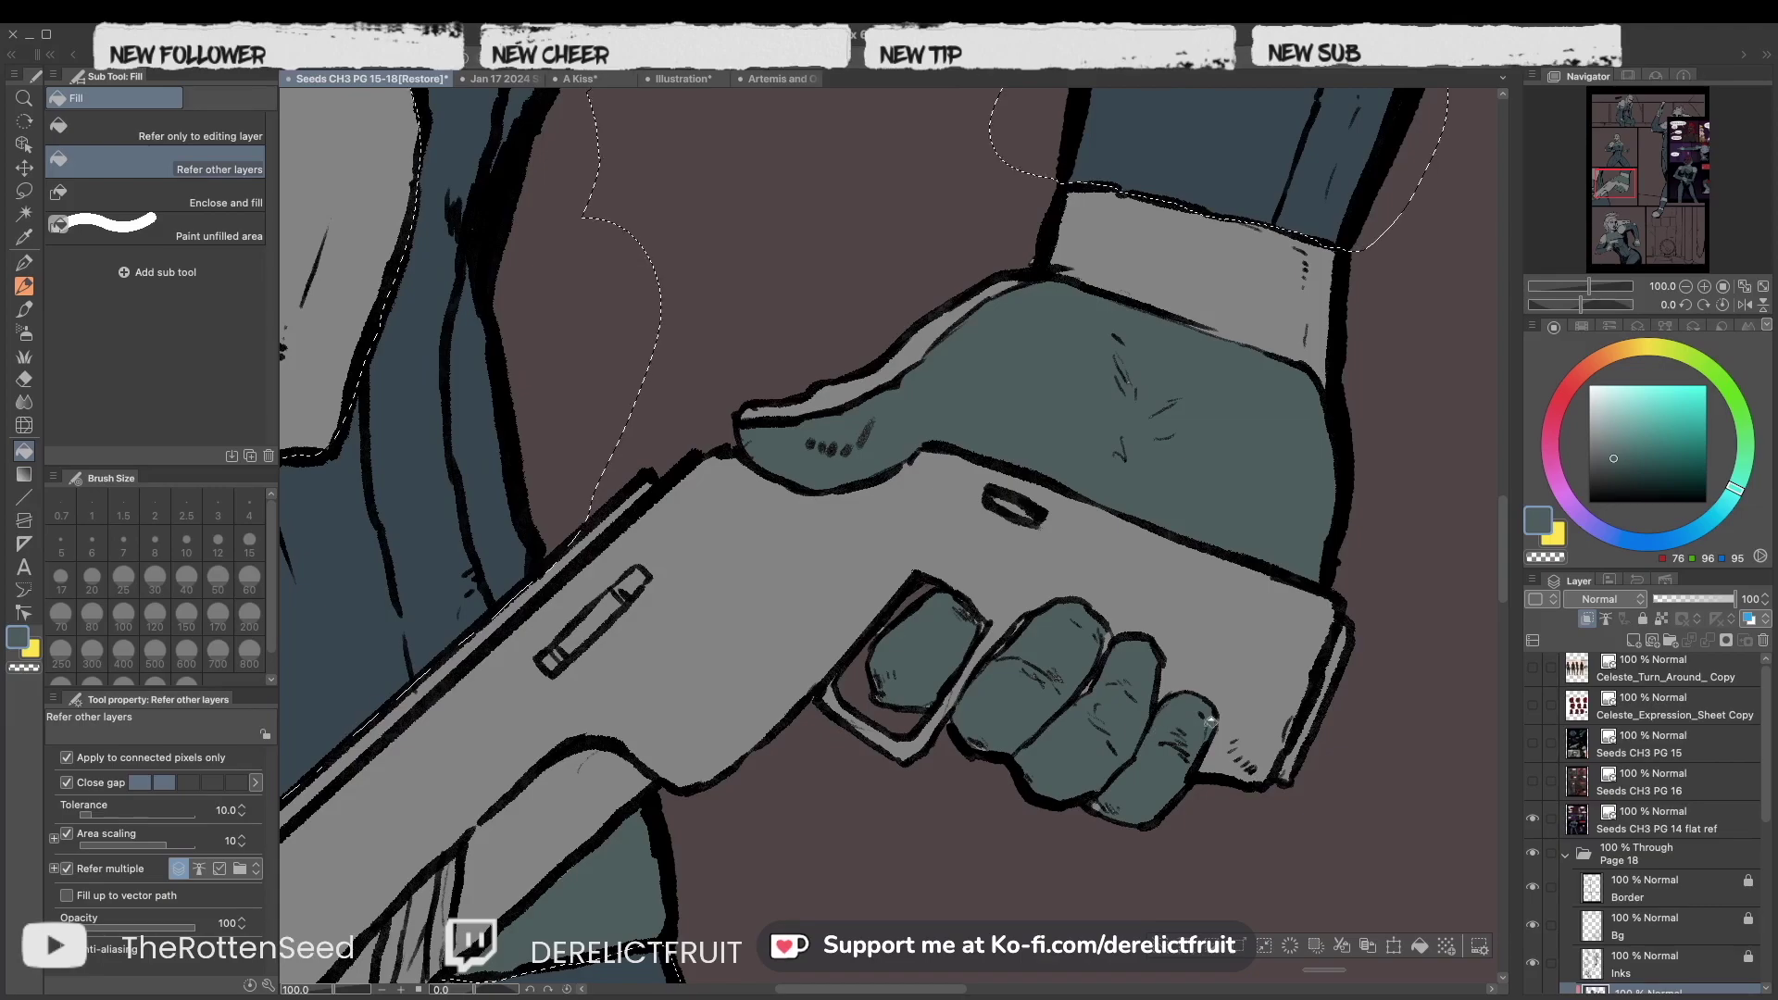
# Colour the panels on the backs of the figures' gloves with a lighter teal, using the Hard Round brush and Fill.
pyautogui.press('b')
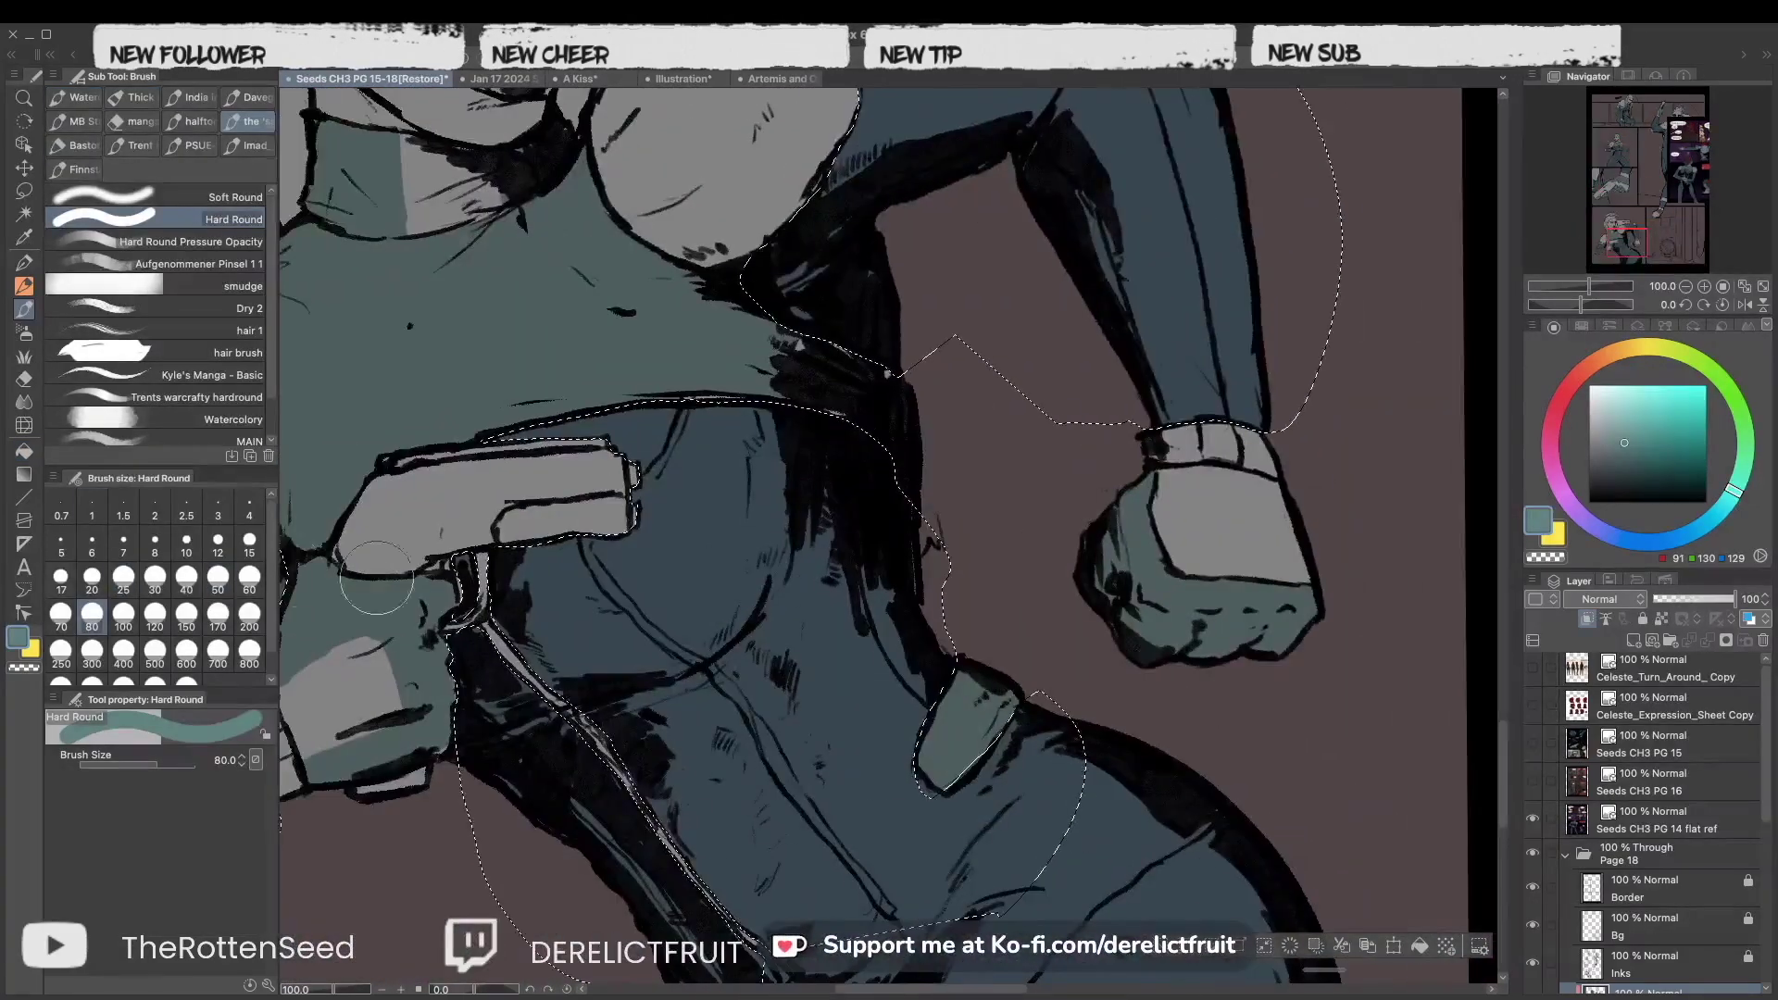
pyautogui.press('g')
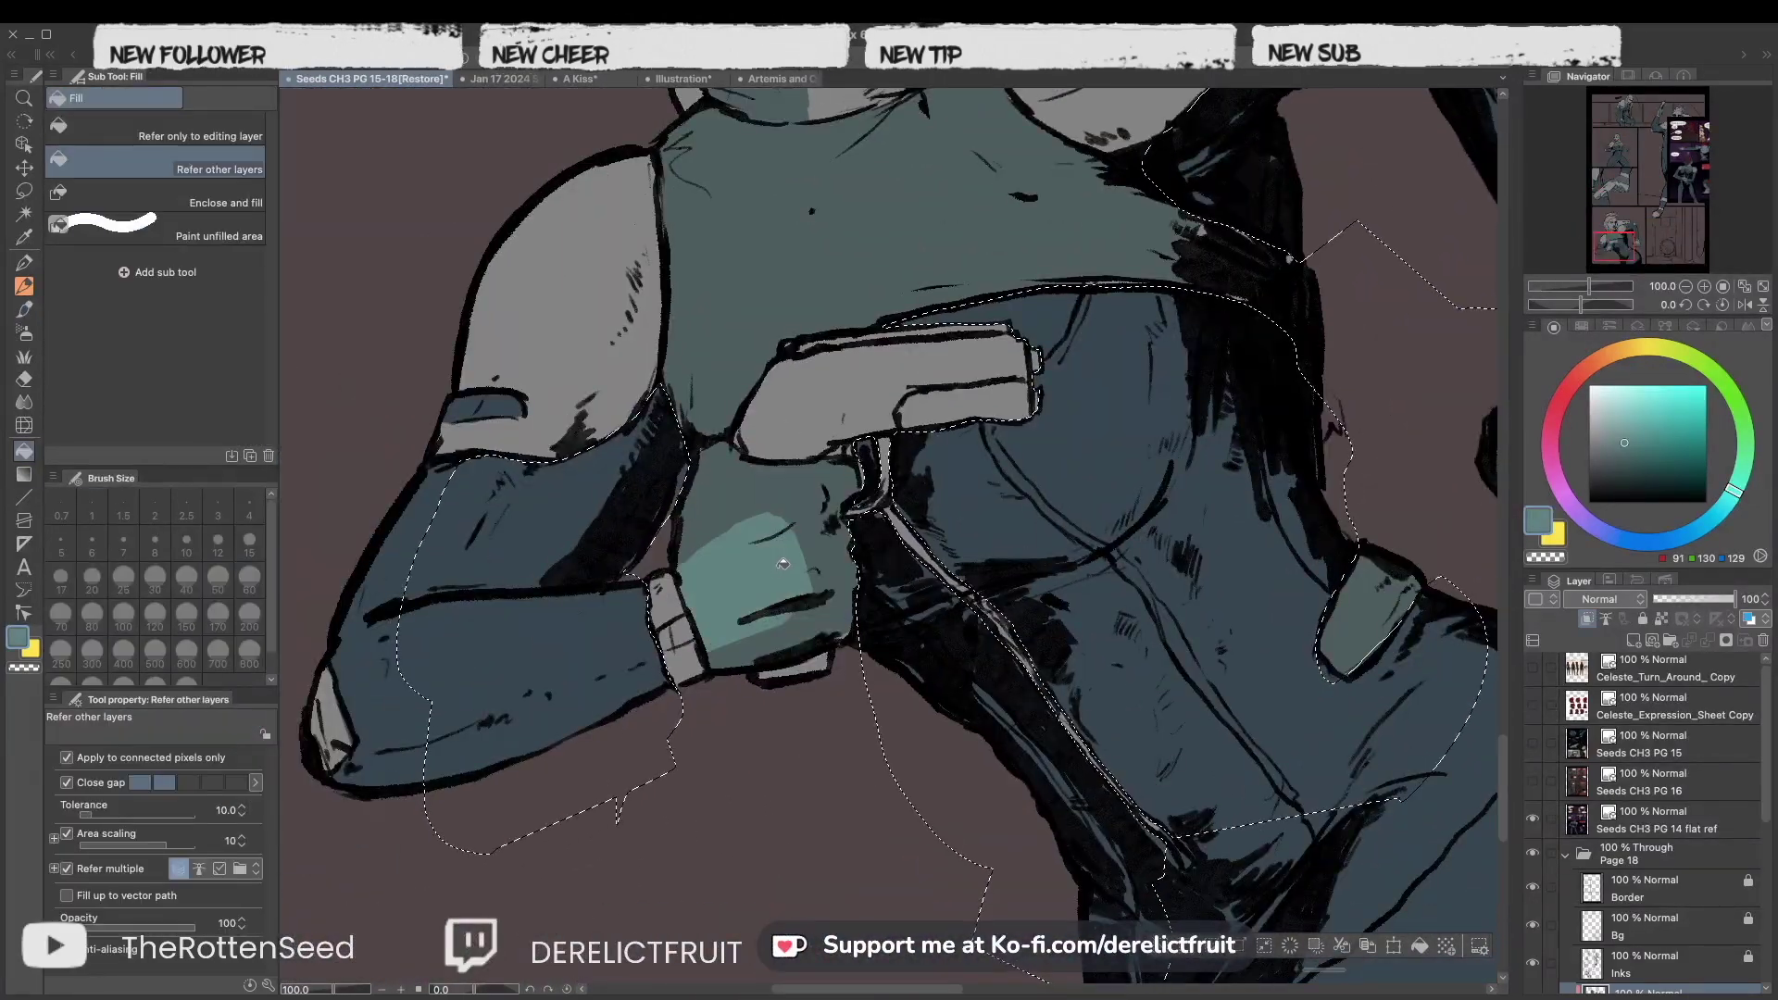
pyautogui.press('b')
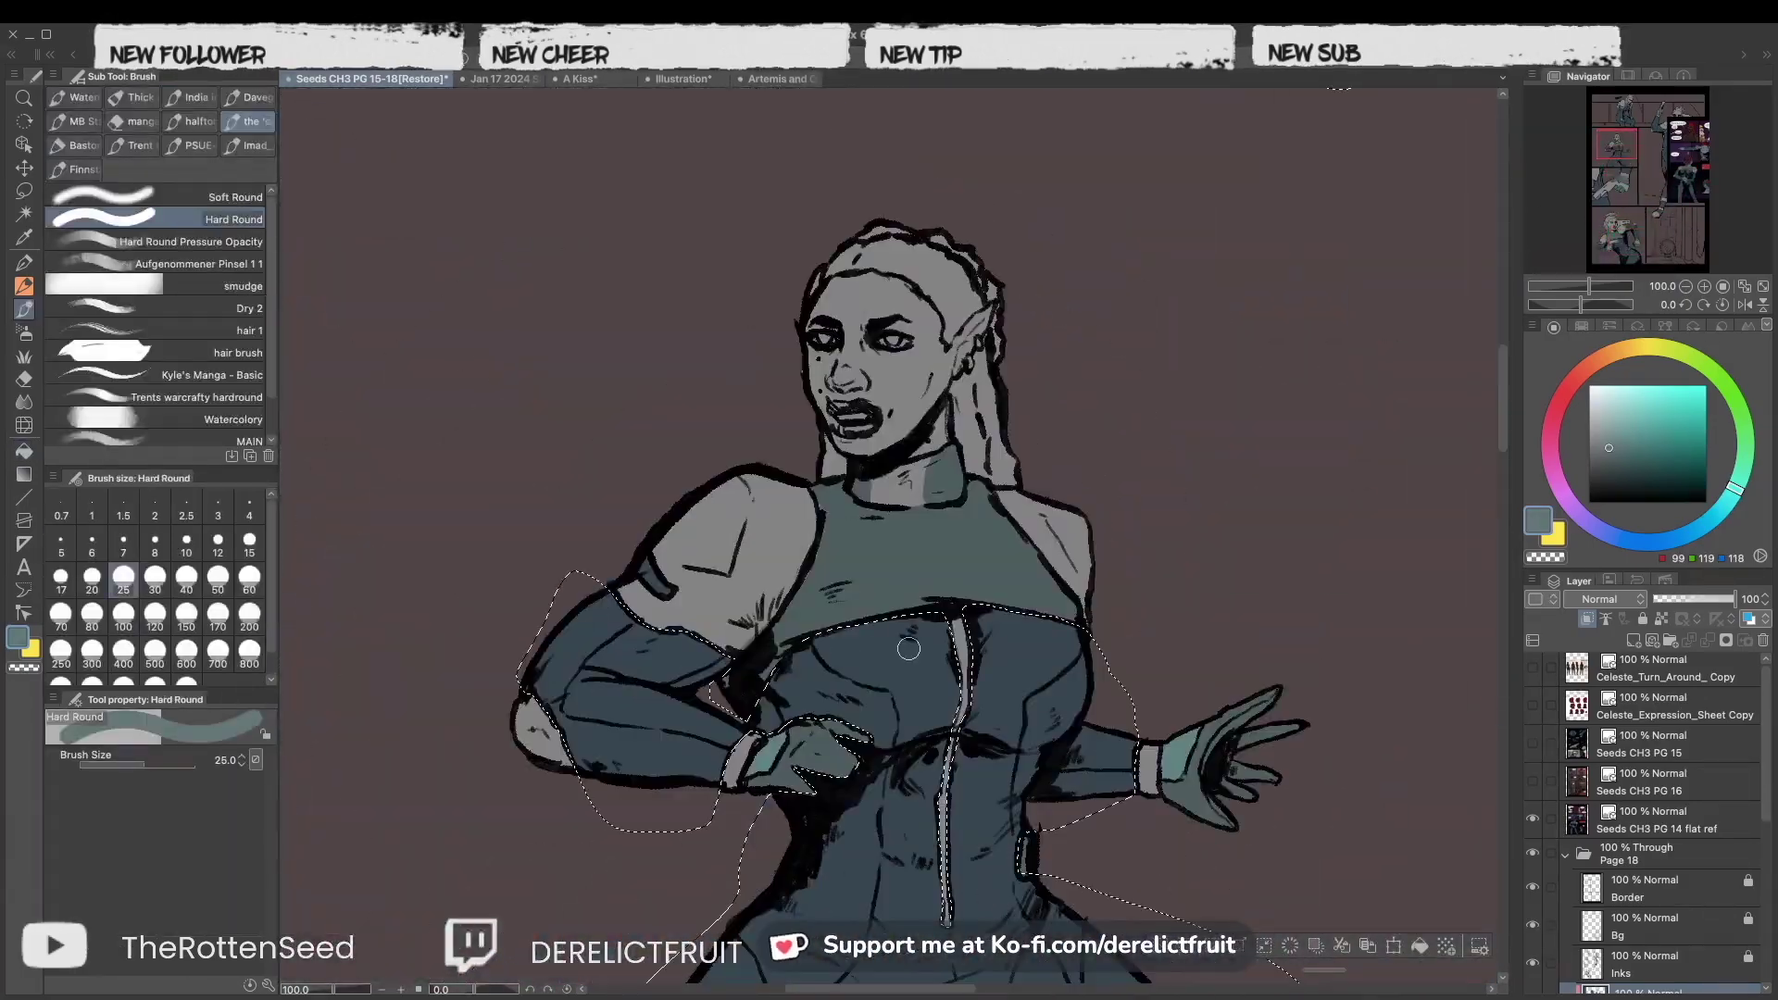
pyautogui.press('g')
pyautogui.press('b')
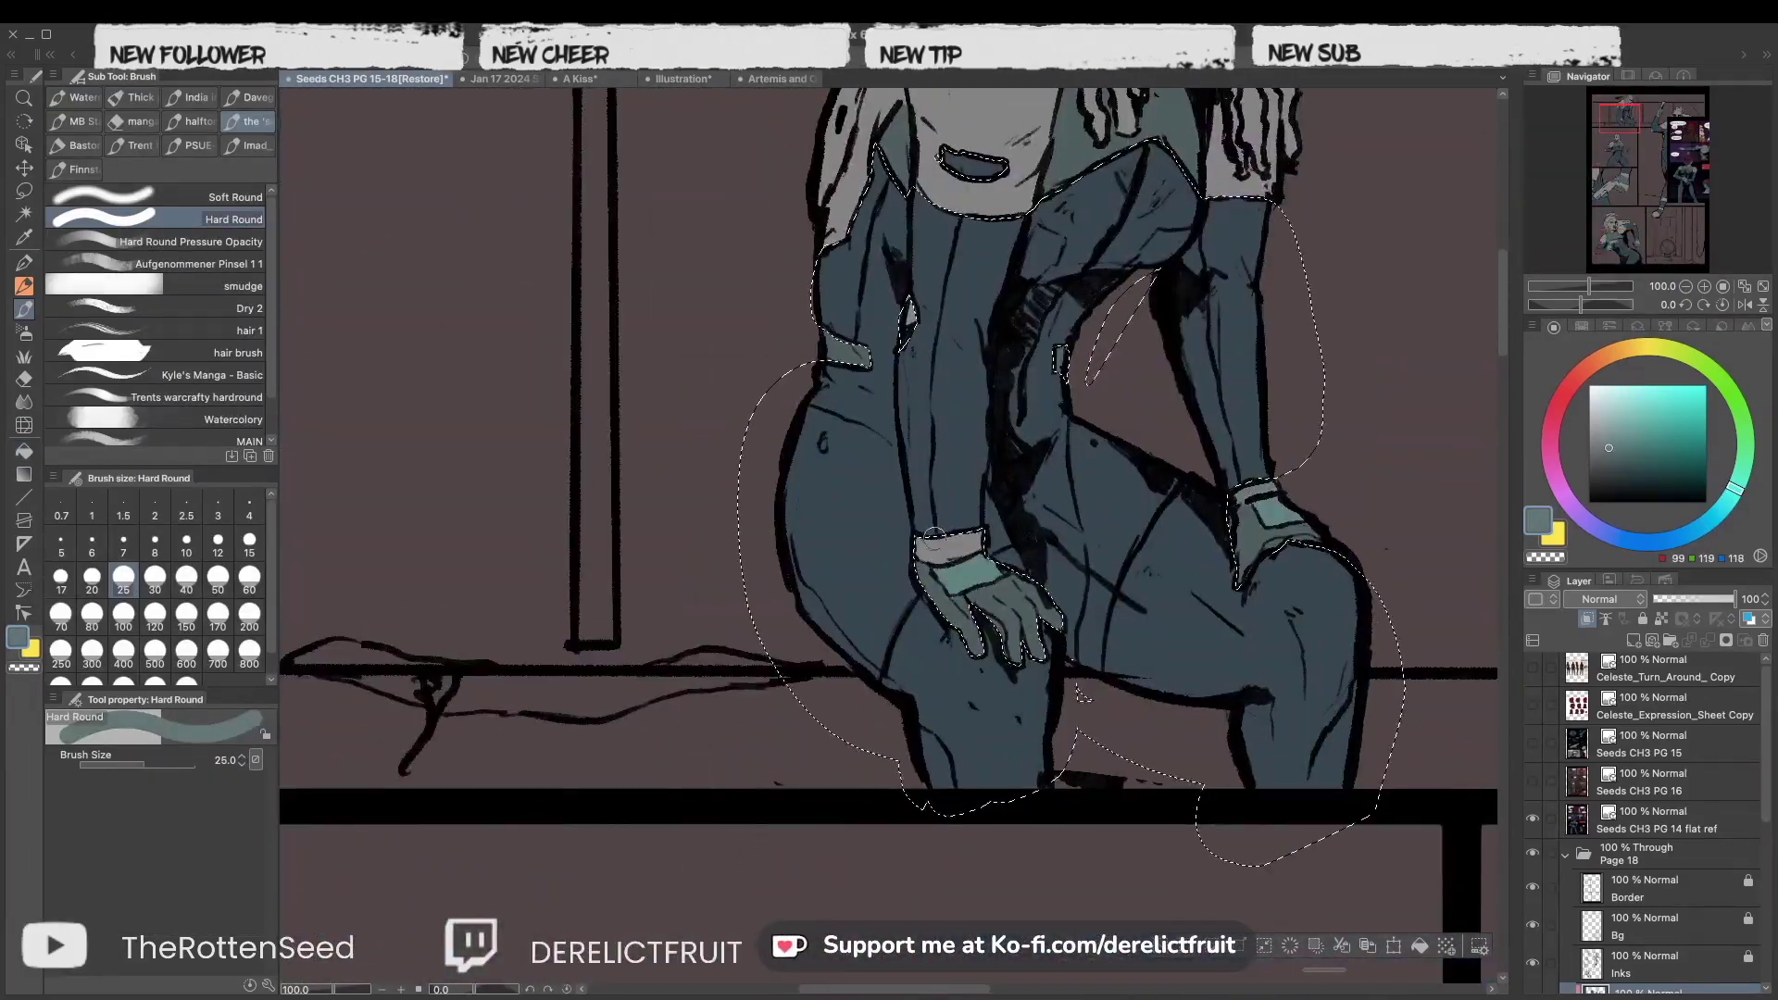
# Sample the blue-grey of the gun in the page 14 flat reference and fill the close-up pistol's body with it.
pyautogui.click(1664, 115)
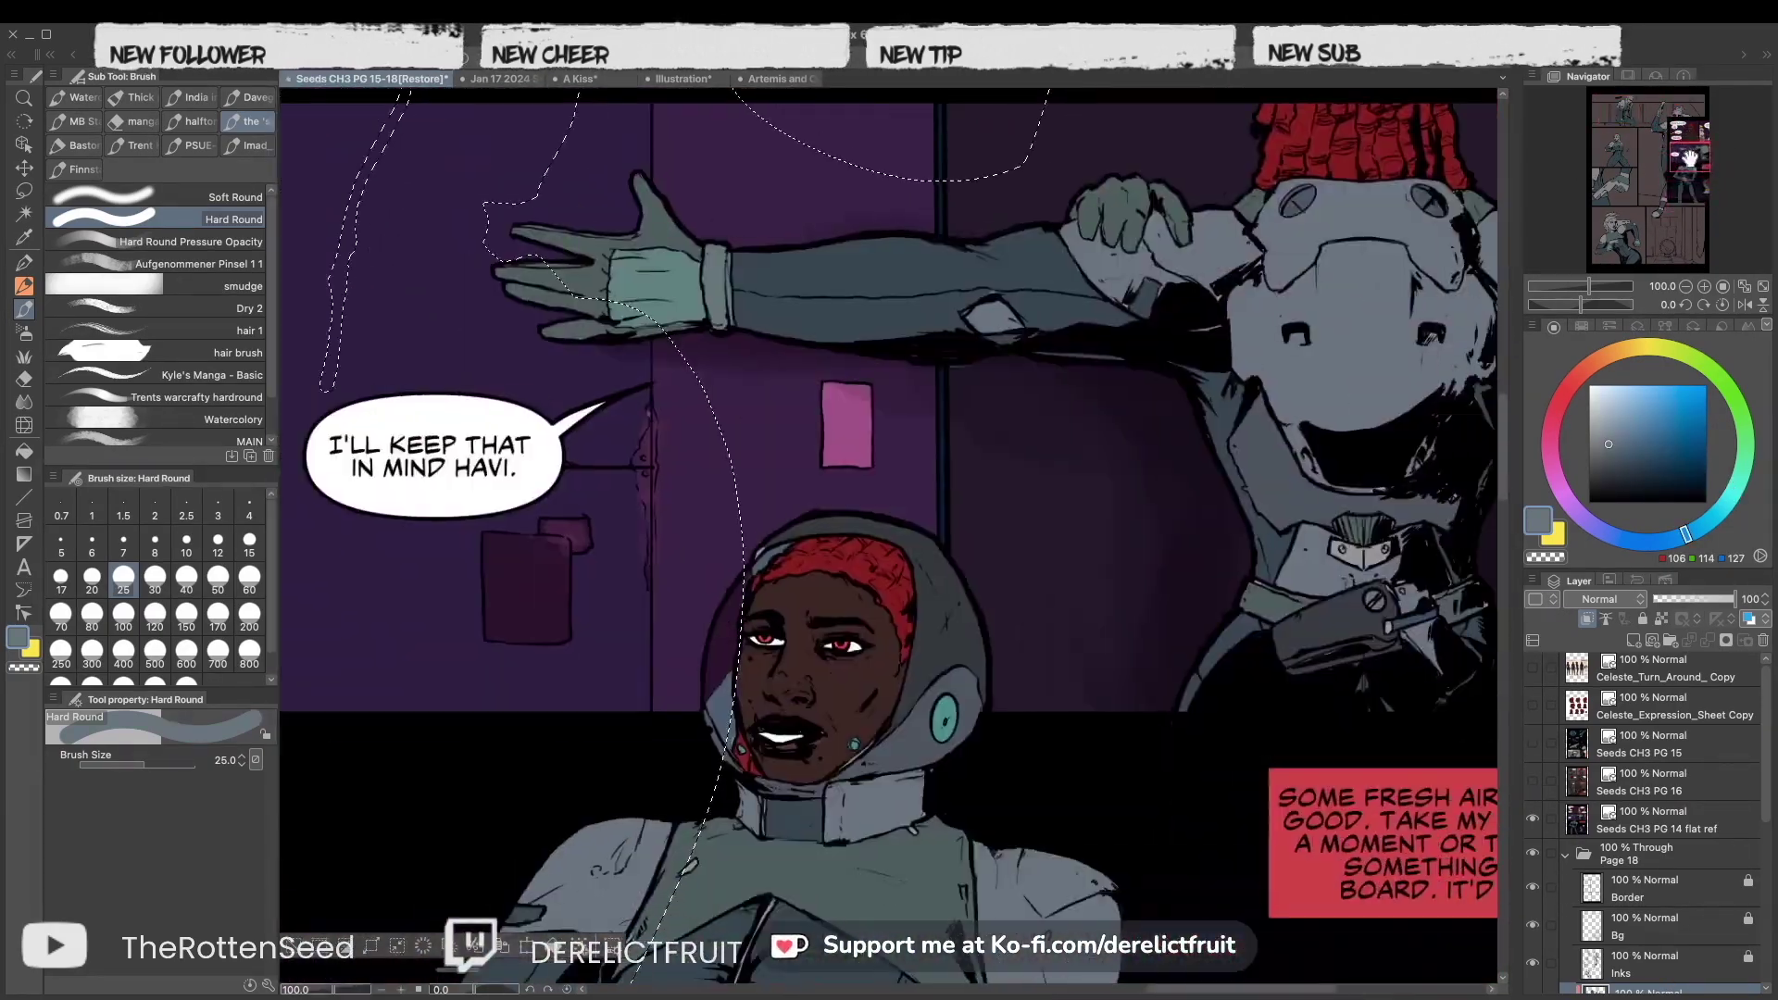
pyautogui.click(1604, 181)
pyautogui.moveTo(1604, 181)
pyautogui.mouseDown()
pyautogui.moveTo(1580, 183)
pyautogui.moveTo(1693, 164)
pyautogui.mouseUp()
pyautogui.press('g')
pyautogui.keyDown('alt'); pyautogui.click(1292, 361); pyautogui.keyUp('alt')
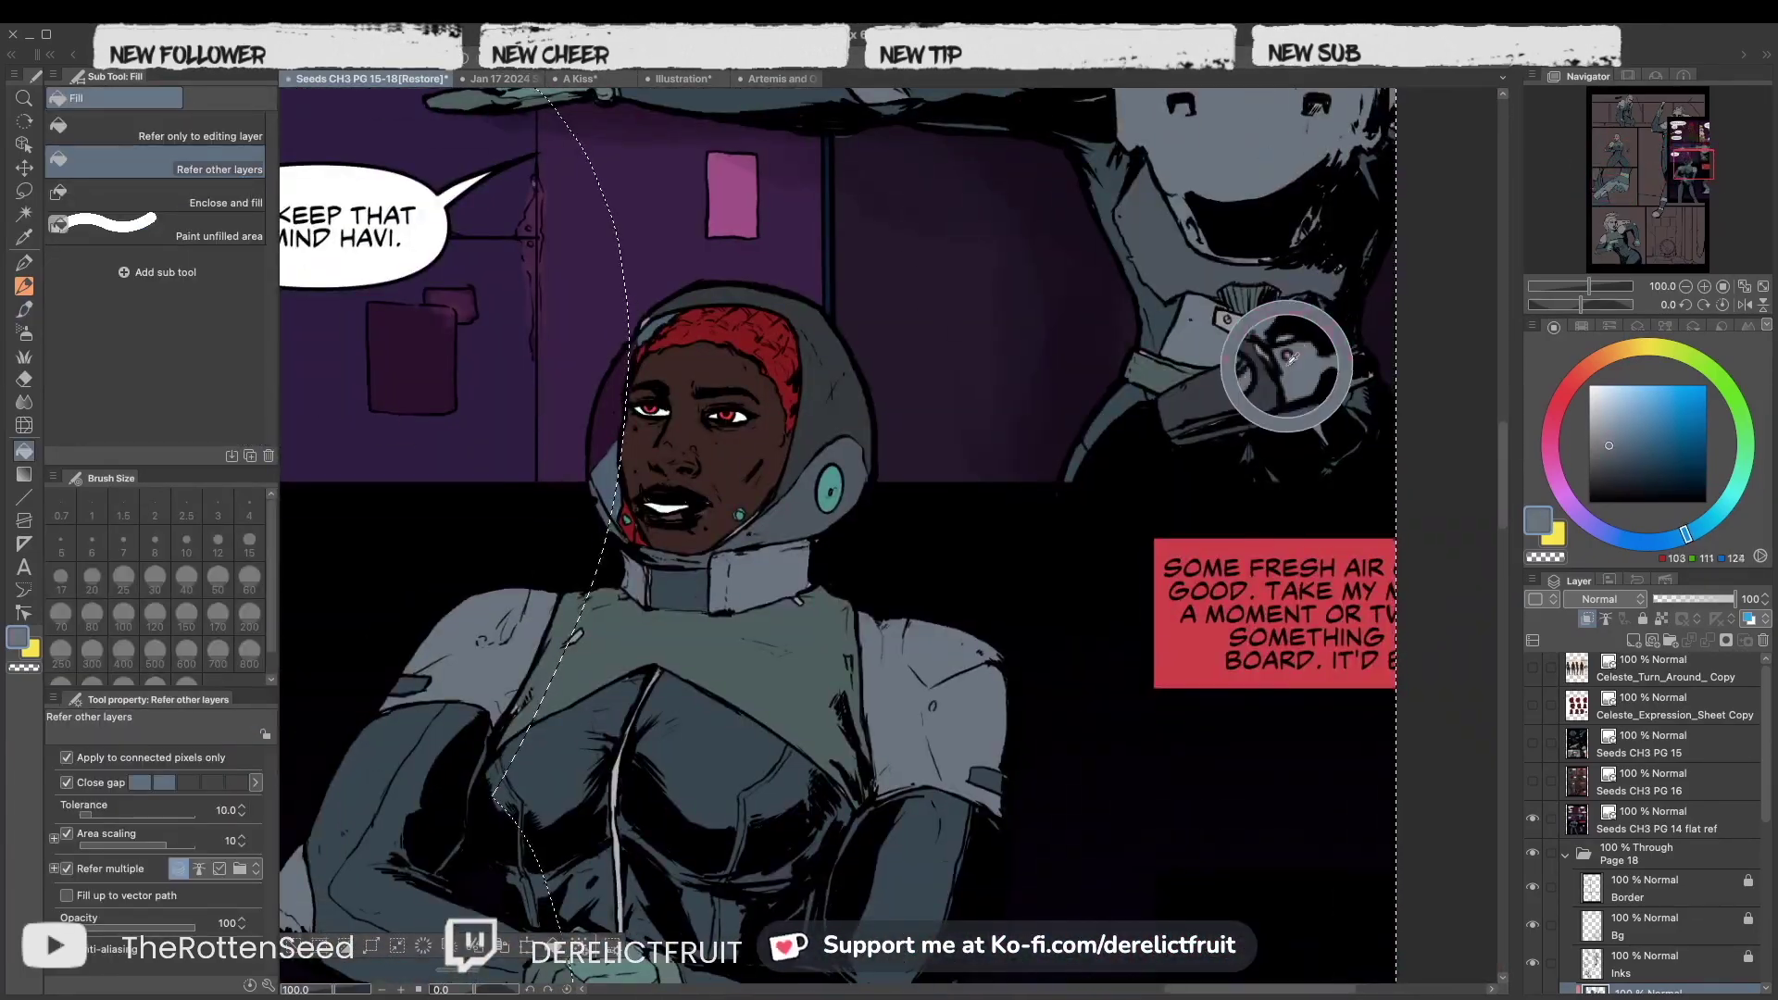
pyautogui.click(1608, 190)
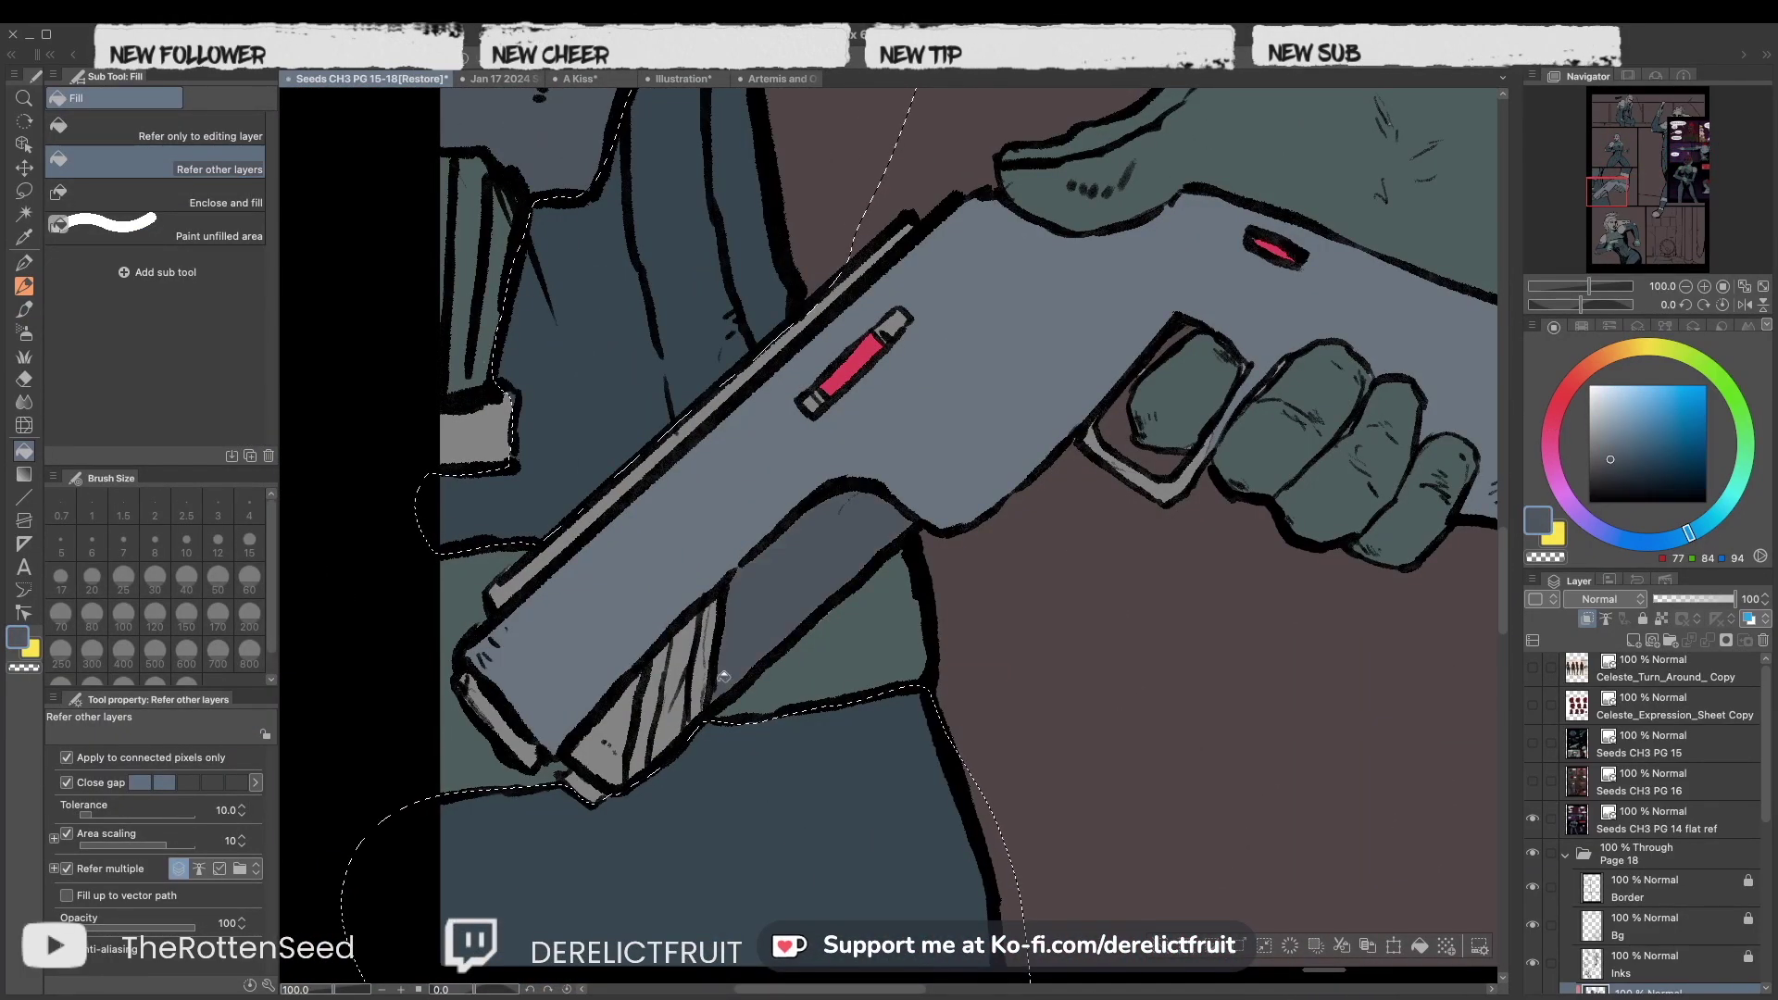
# Colour the close-up pistol's muzzle and ridged section dark grey and complete its side inlay in pink.
pyautogui.press('b')
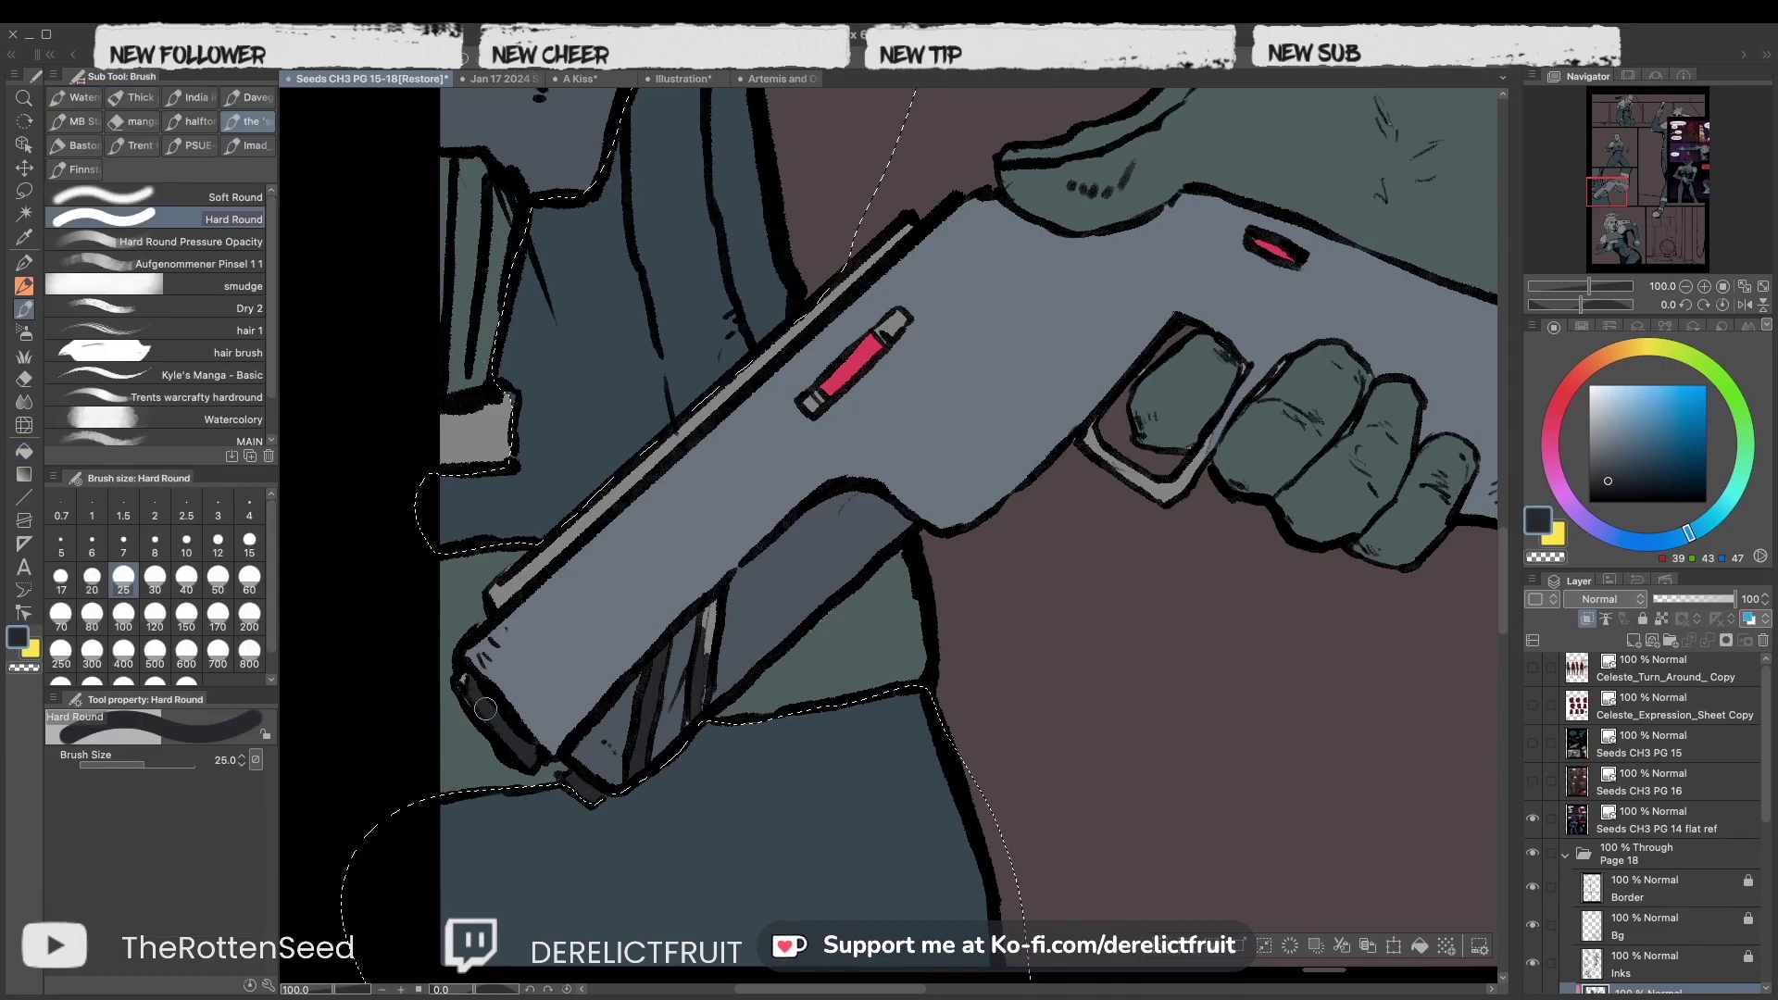
pyautogui.keyDown('alt'); pyautogui.click(805, 570); pyautogui.keyUp('alt')
pyautogui.press('g')
pyautogui.press('b')
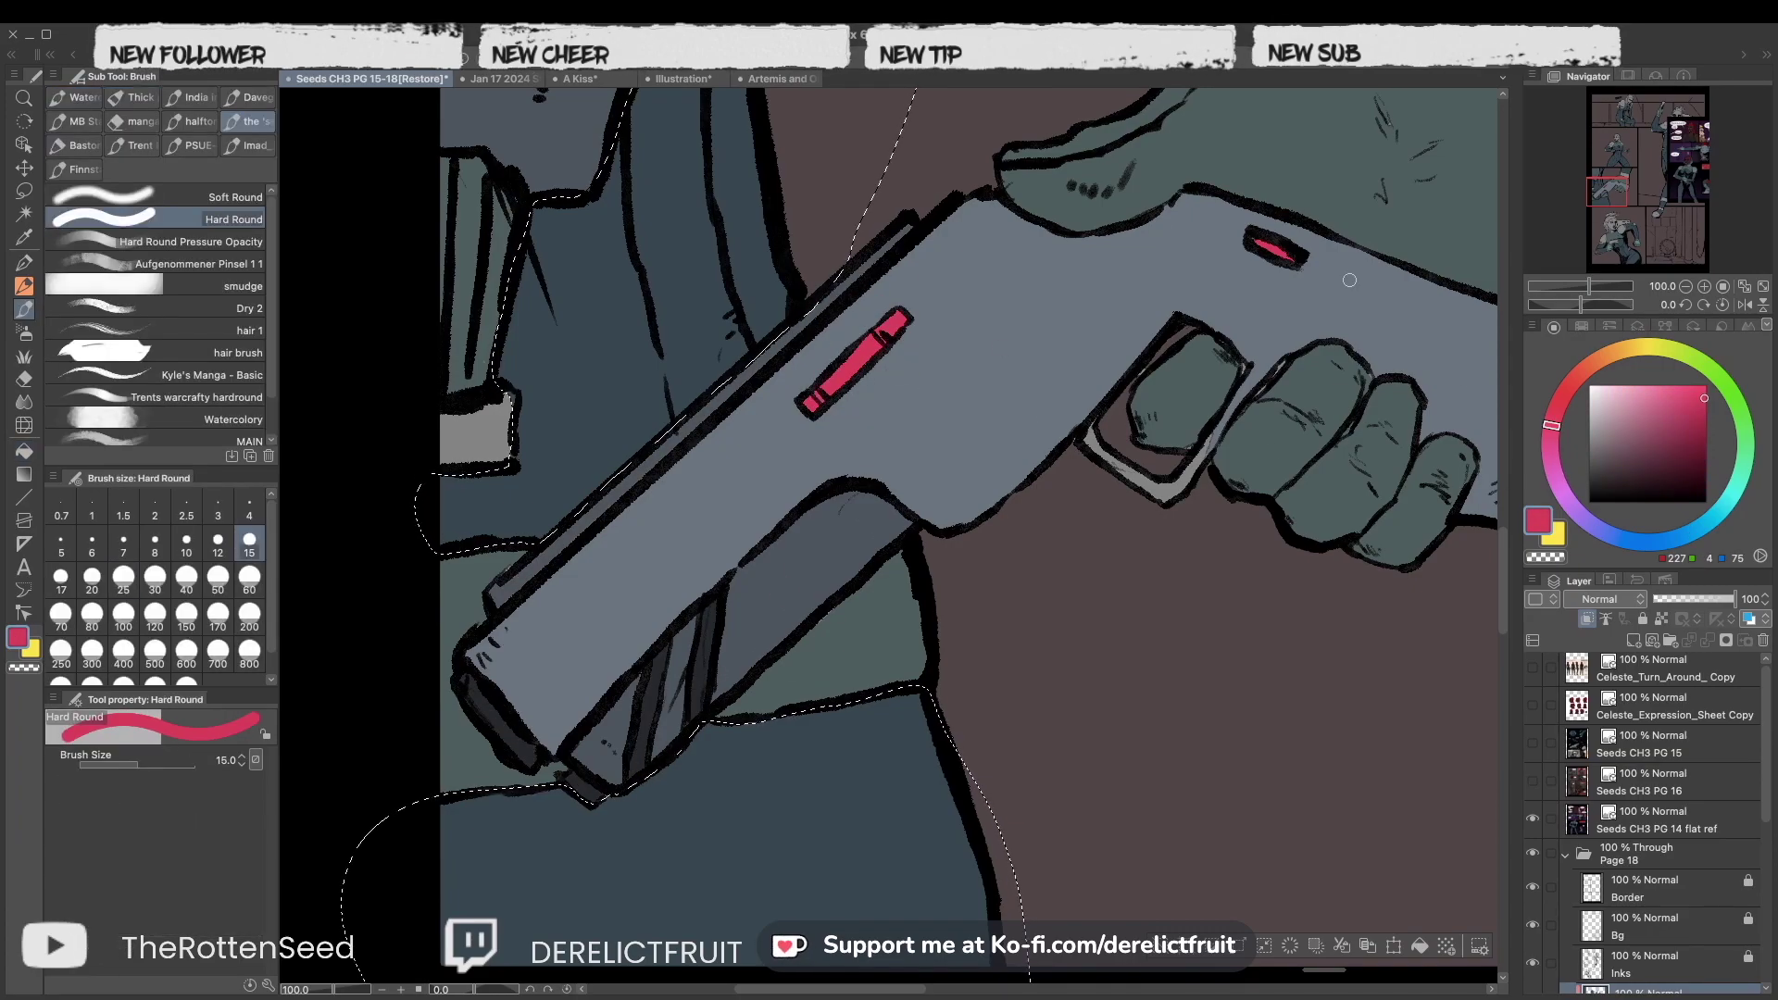
# Fill the pistol held by the bottom-panel figure with the blue-grey and darker slate of the close-up gun.
pyautogui.scroll(-3, 1142, 490)
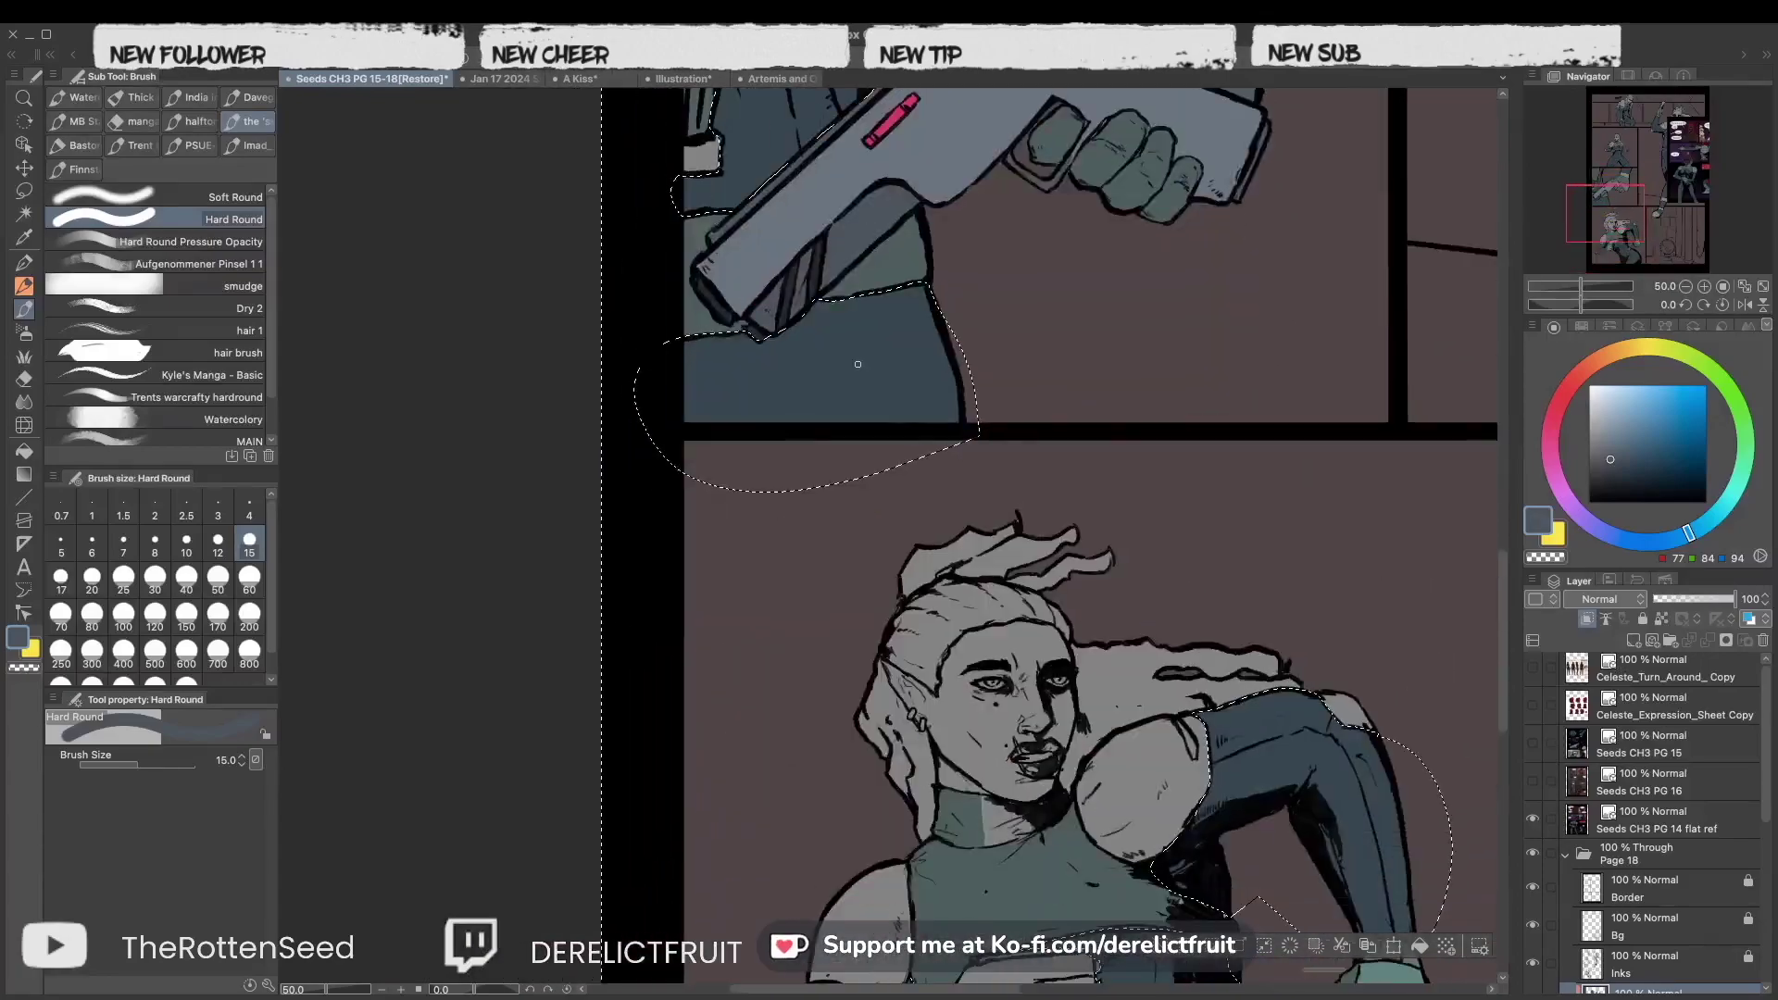
pyautogui.press('g')
pyautogui.moveTo(1595, 246); pyautogui.dragTo(1595, 205)
pyautogui.scroll(2, 1047, 531)
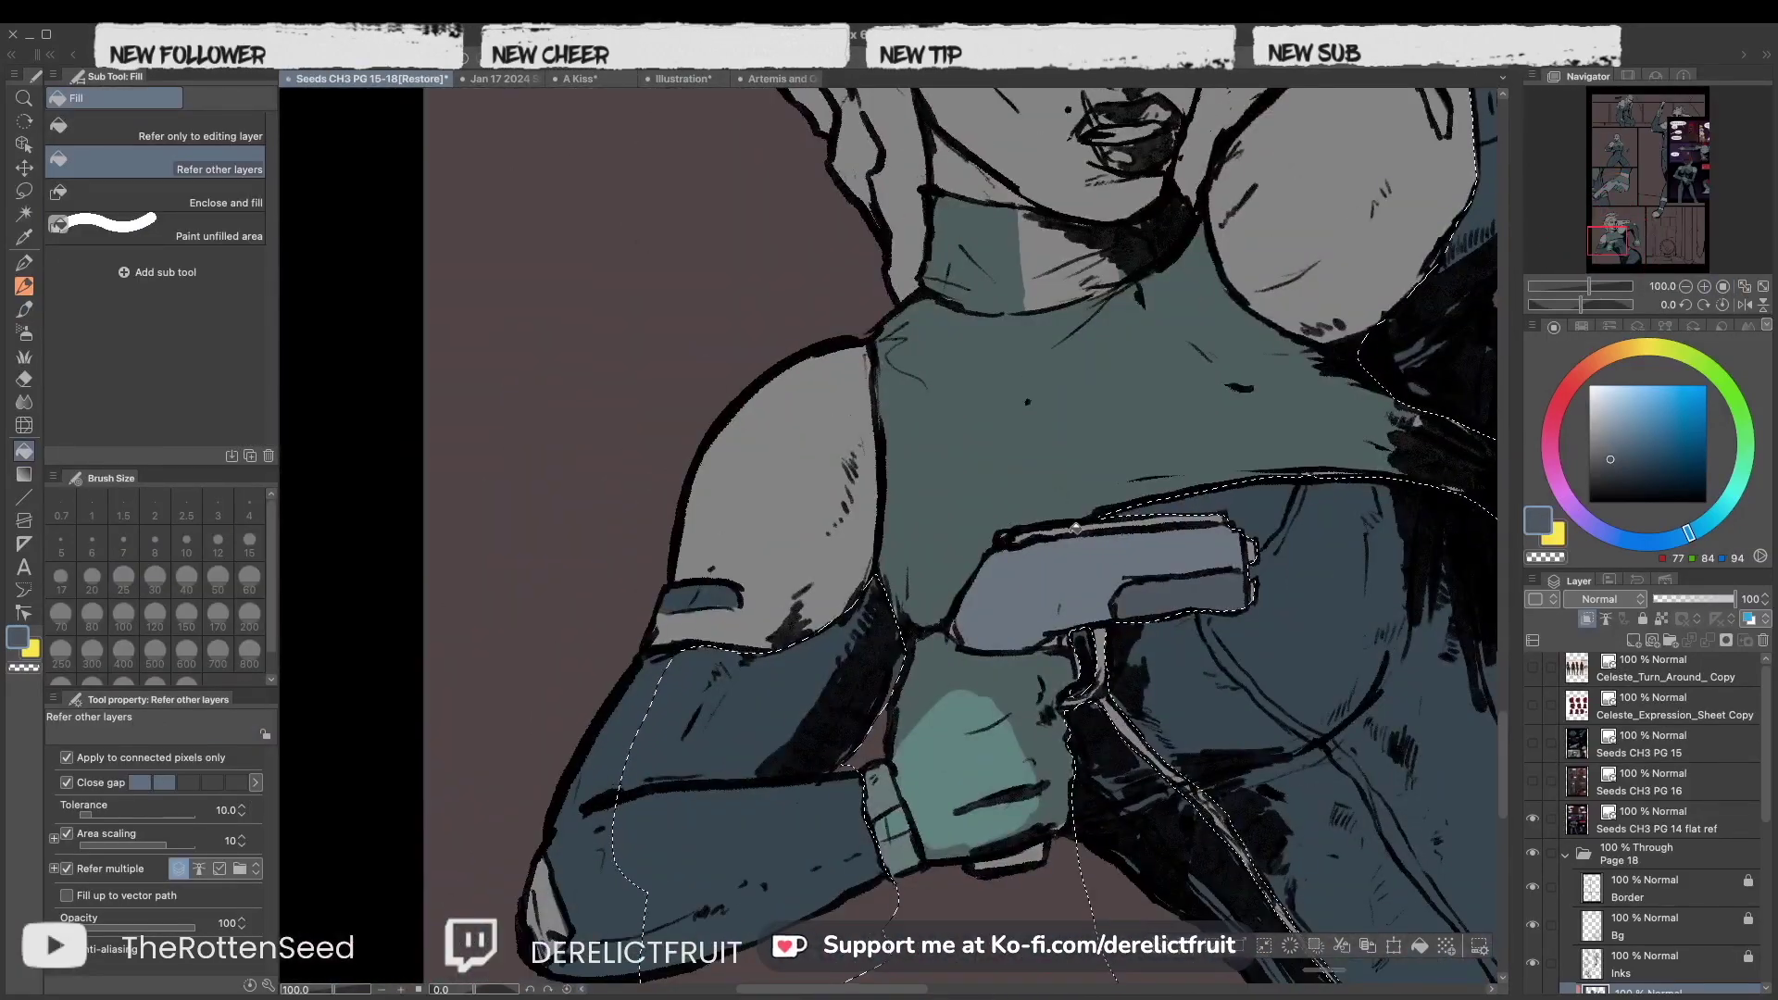
pyautogui.press('b')
pyautogui.moveTo(1259, 548); pyautogui.dragTo(1204, 435)
# Colour the close-up pistol's trigger guard slate and paint the second-panel figure's elbow patch blue-grey.
pyautogui.scroll(2, 1204, 436)
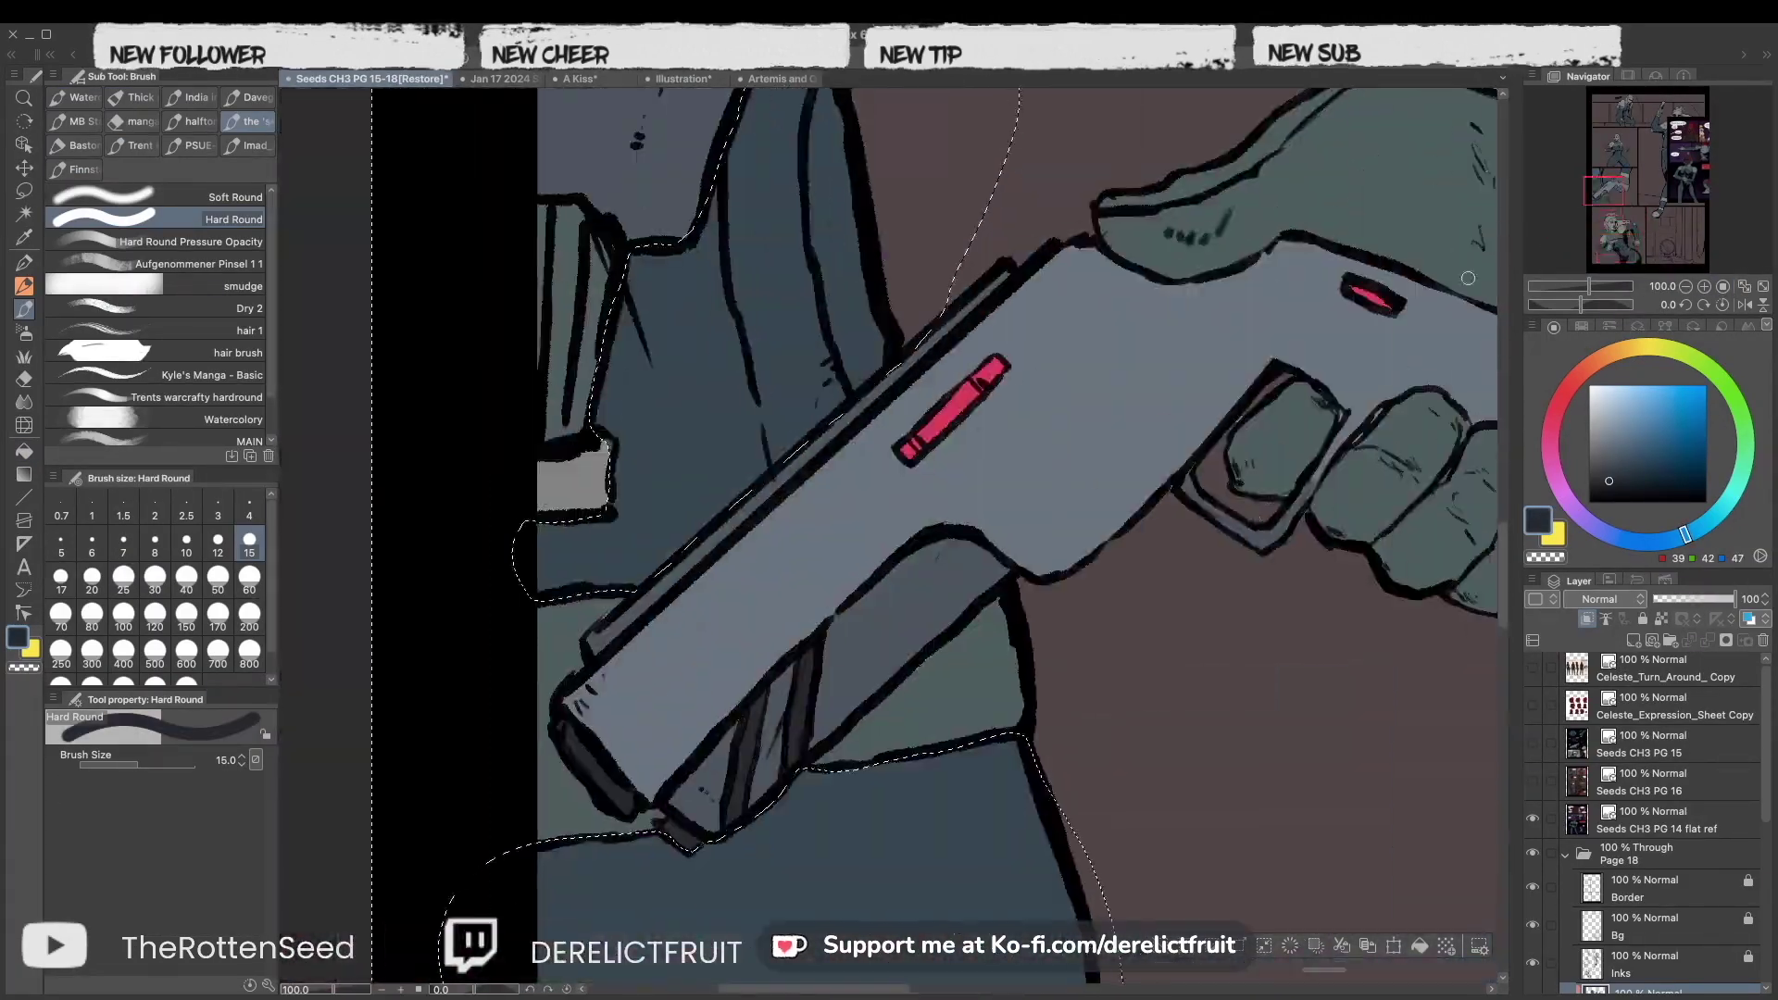
pyautogui.scroll(-2, 1479, 318)
pyautogui.scroll(2, 1001, 524)
pyautogui.scroll(-2, 1023, 516)
pyautogui.moveTo(1611, 243)
pyautogui.mouseDown()
pyautogui.moveTo(1667, 158)
pyautogui.moveTo(1609, 150)
pyautogui.mouseUp()
# Auto-select the areas outside the coloured suits, add a new layer and paint the crouching woman's shoulders blue-grey.
pyautogui.press('w')
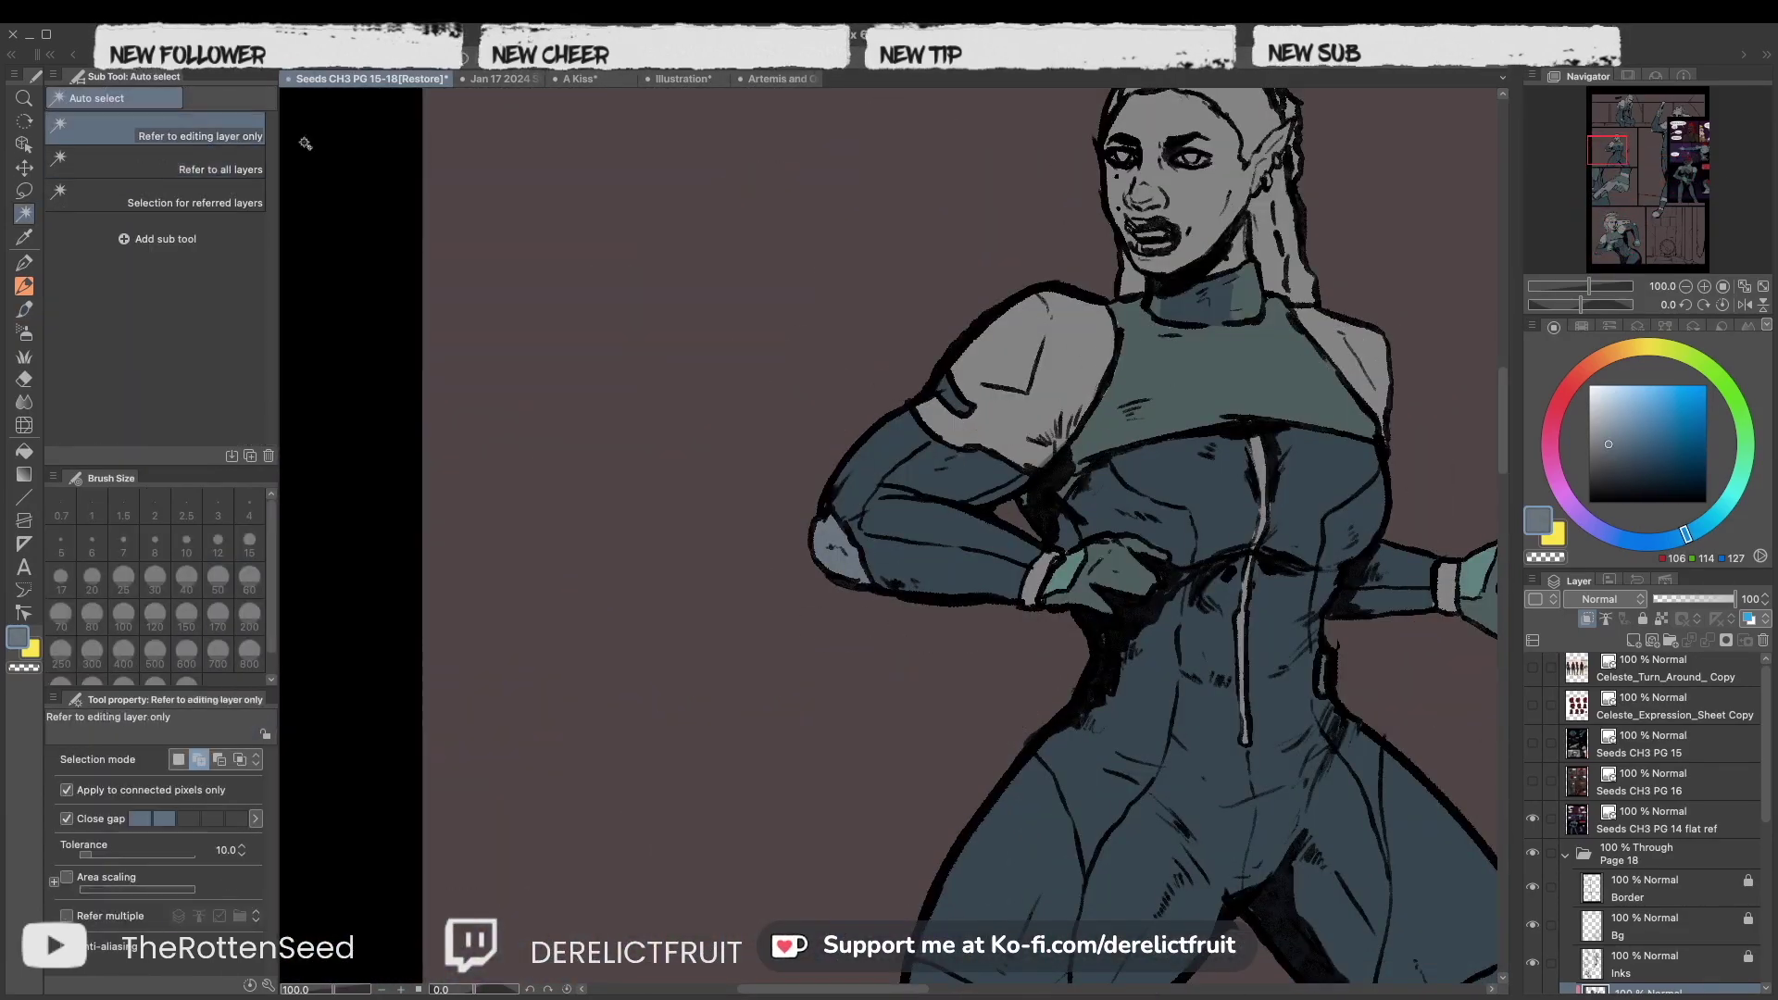
pyautogui.scroll(2, 1351, 356)
pyautogui.scroll(-2, 776, 602)
pyautogui.press('b')
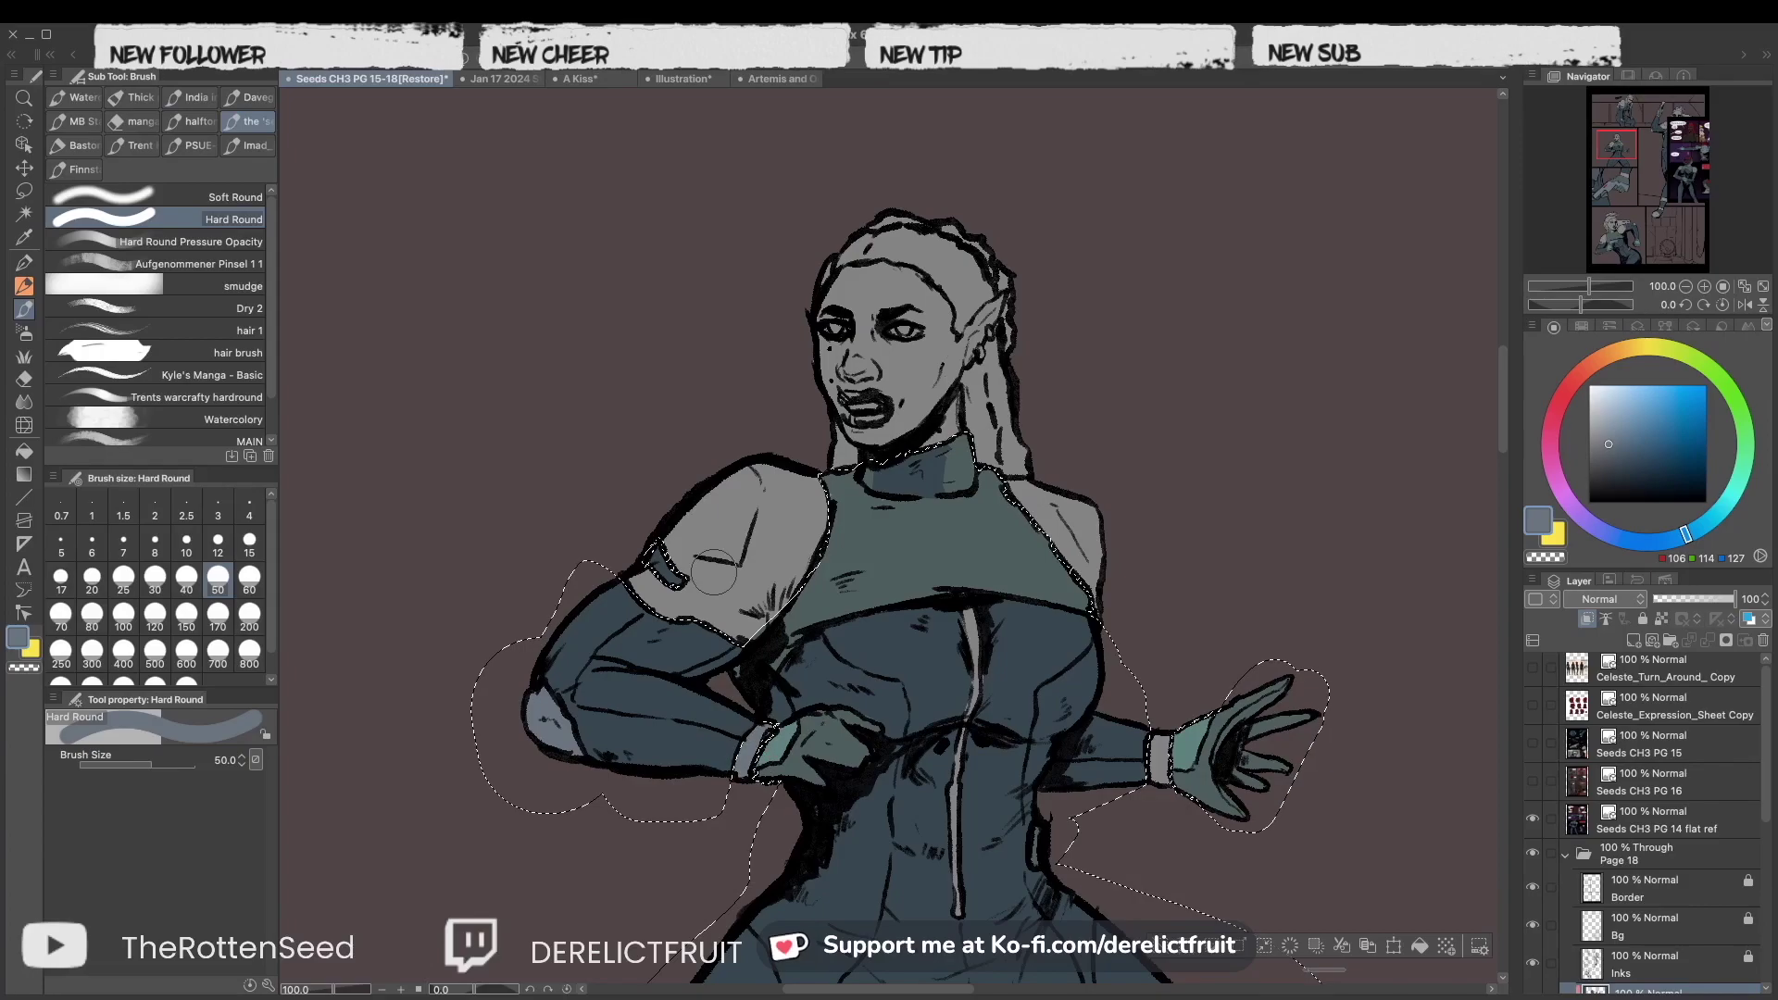
pyautogui.moveTo(1617, 144); pyautogui.dragTo(1618, 108)
pyautogui.scroll(-2, 1769, 803)
pyautogui.hotkey('ctrl', 'shift', 'n')
pyautogui.keyDown('alt'); pyautogui.click(909, 687); pyautogui.keyUp('alt')
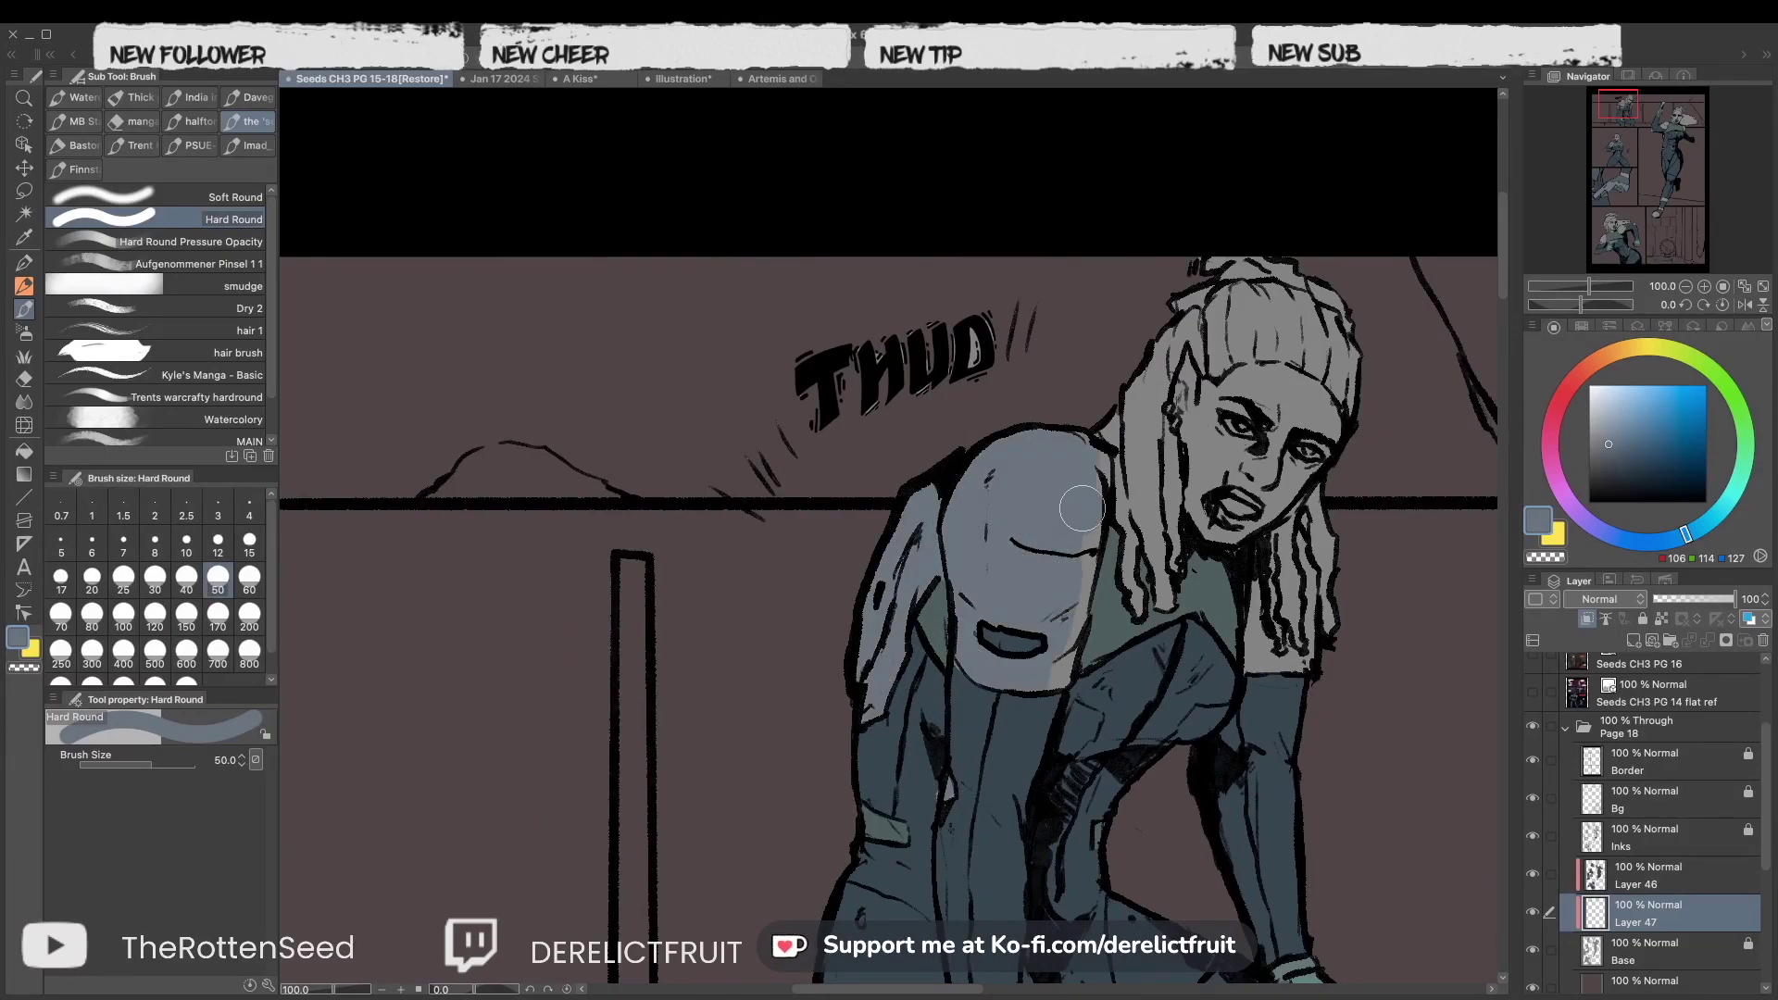
# Paint the large central figure's shoulder and elbow patch blue-grey and the raised arm's wrist cuff grey-teal.
pyautogui.press('e')
pyautogui.moveTo(1618, 105); pyautogui.dragTo(1672, 132)
pyautogui.press('b')
pyautogui.hscroll(5, 1064, 258)
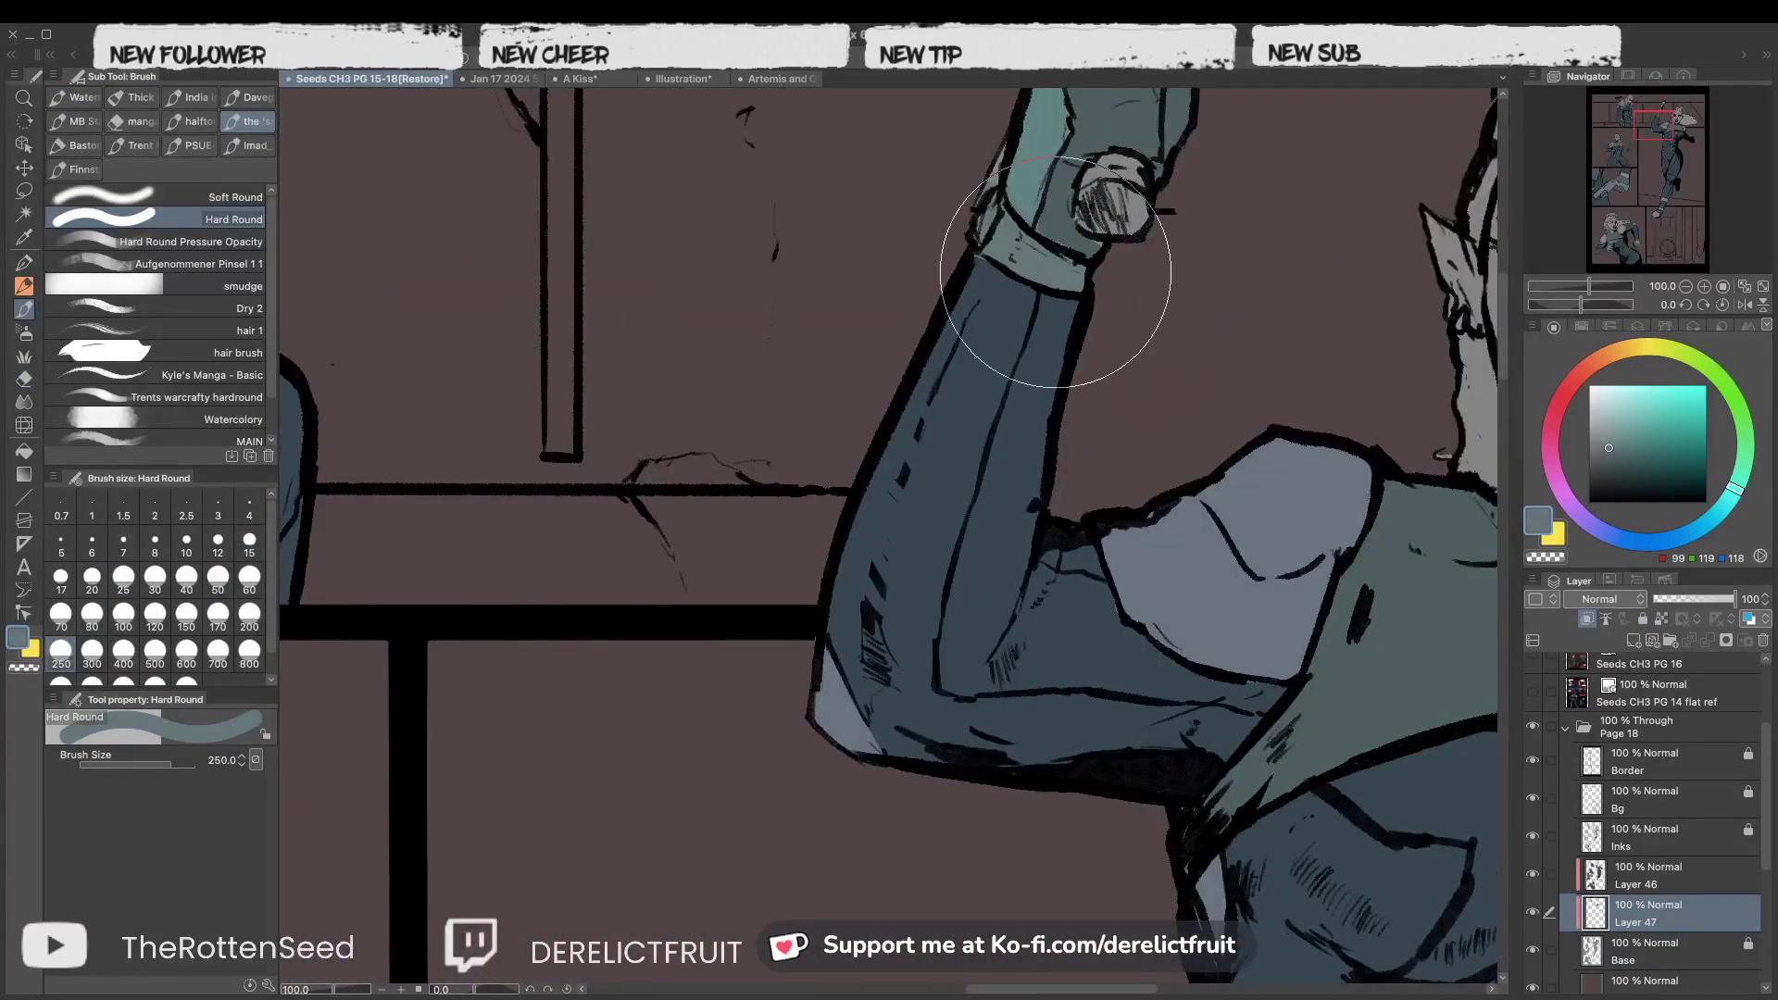
# Paint the large central figure's shin band, ankle strap and boot toe blue-grey, with page 16 shown as reference.
pyautogui.scroll(-10, 1096, 481)
pyautogui.scroll(-3, 1074, 740)
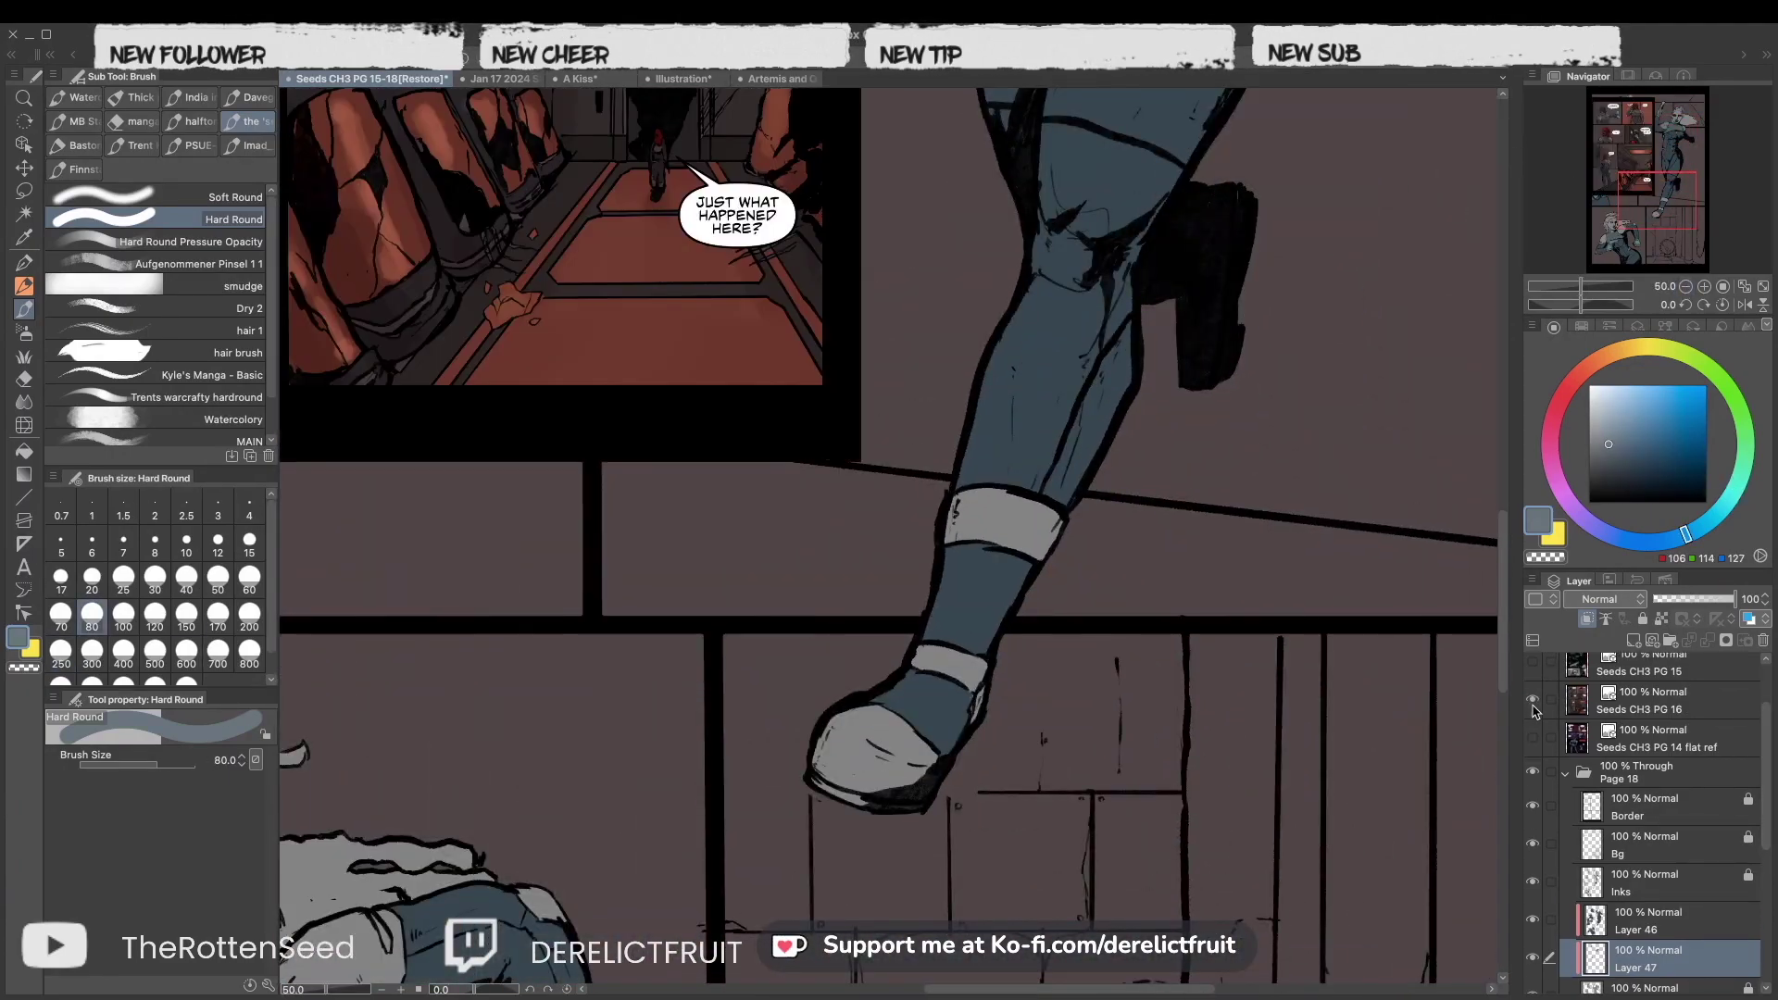
pyautogui.scroll(-5, 1065, 821)
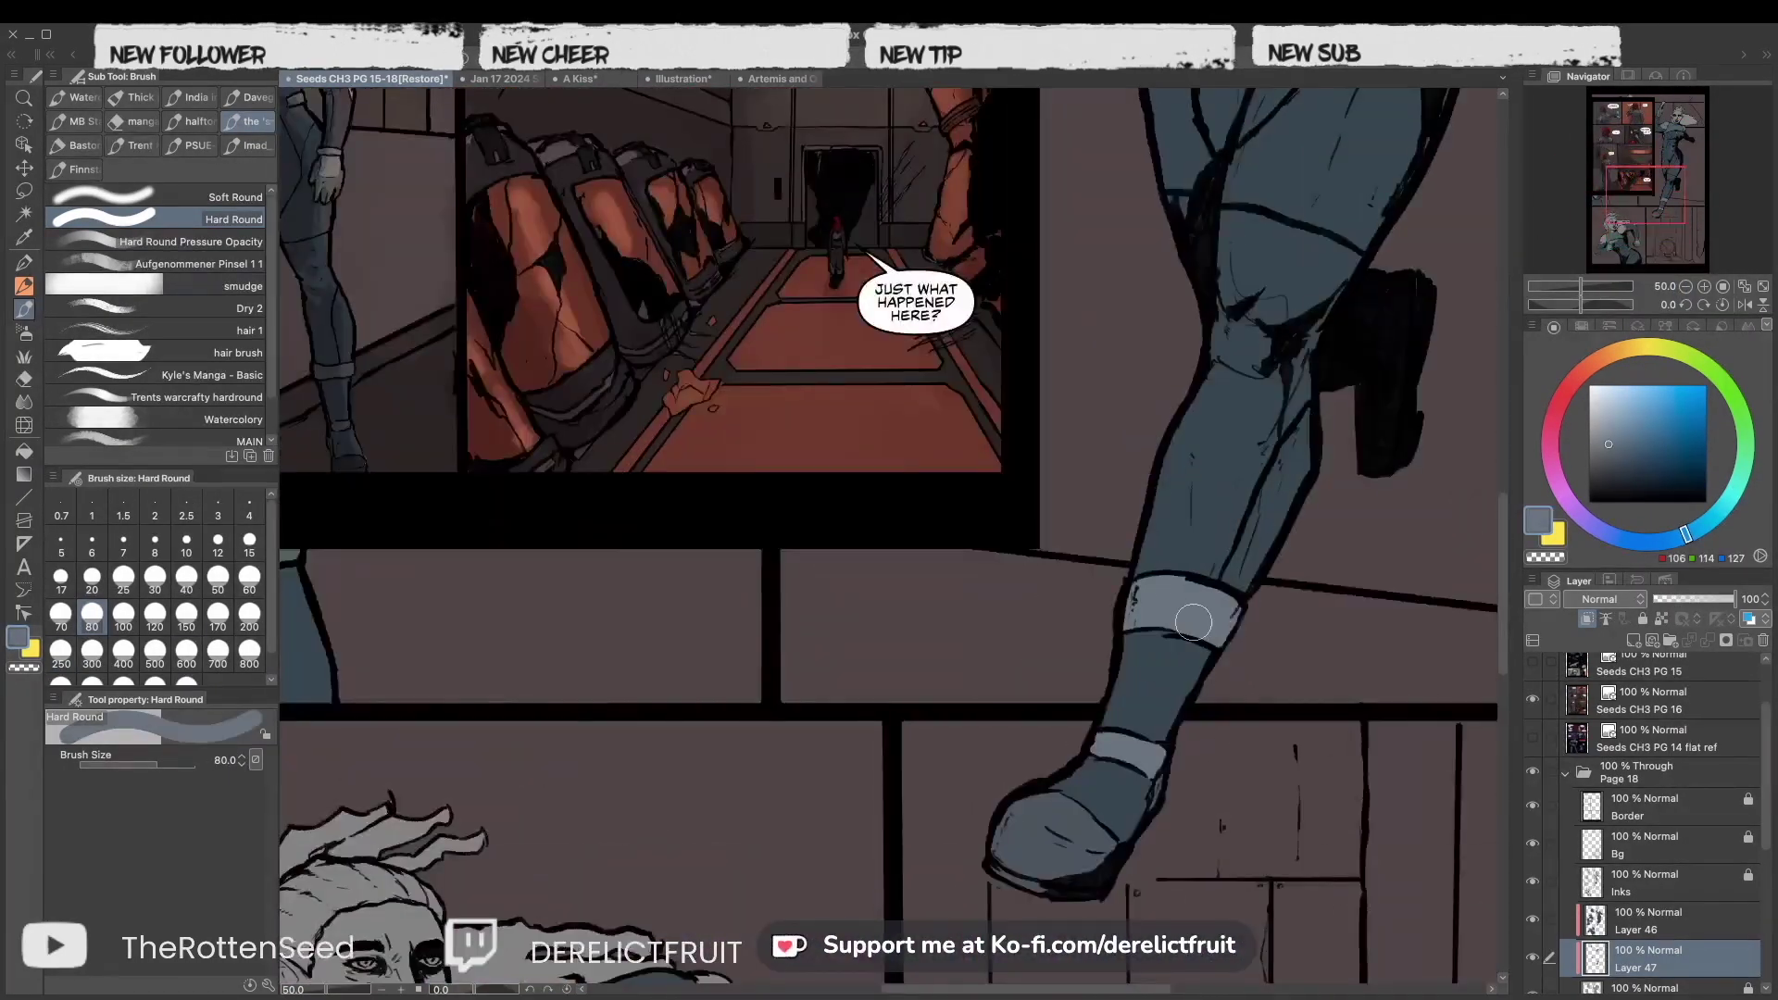
pyautogui.moveTo(1148, 389); pyautogui.dragTo(1160, 406)
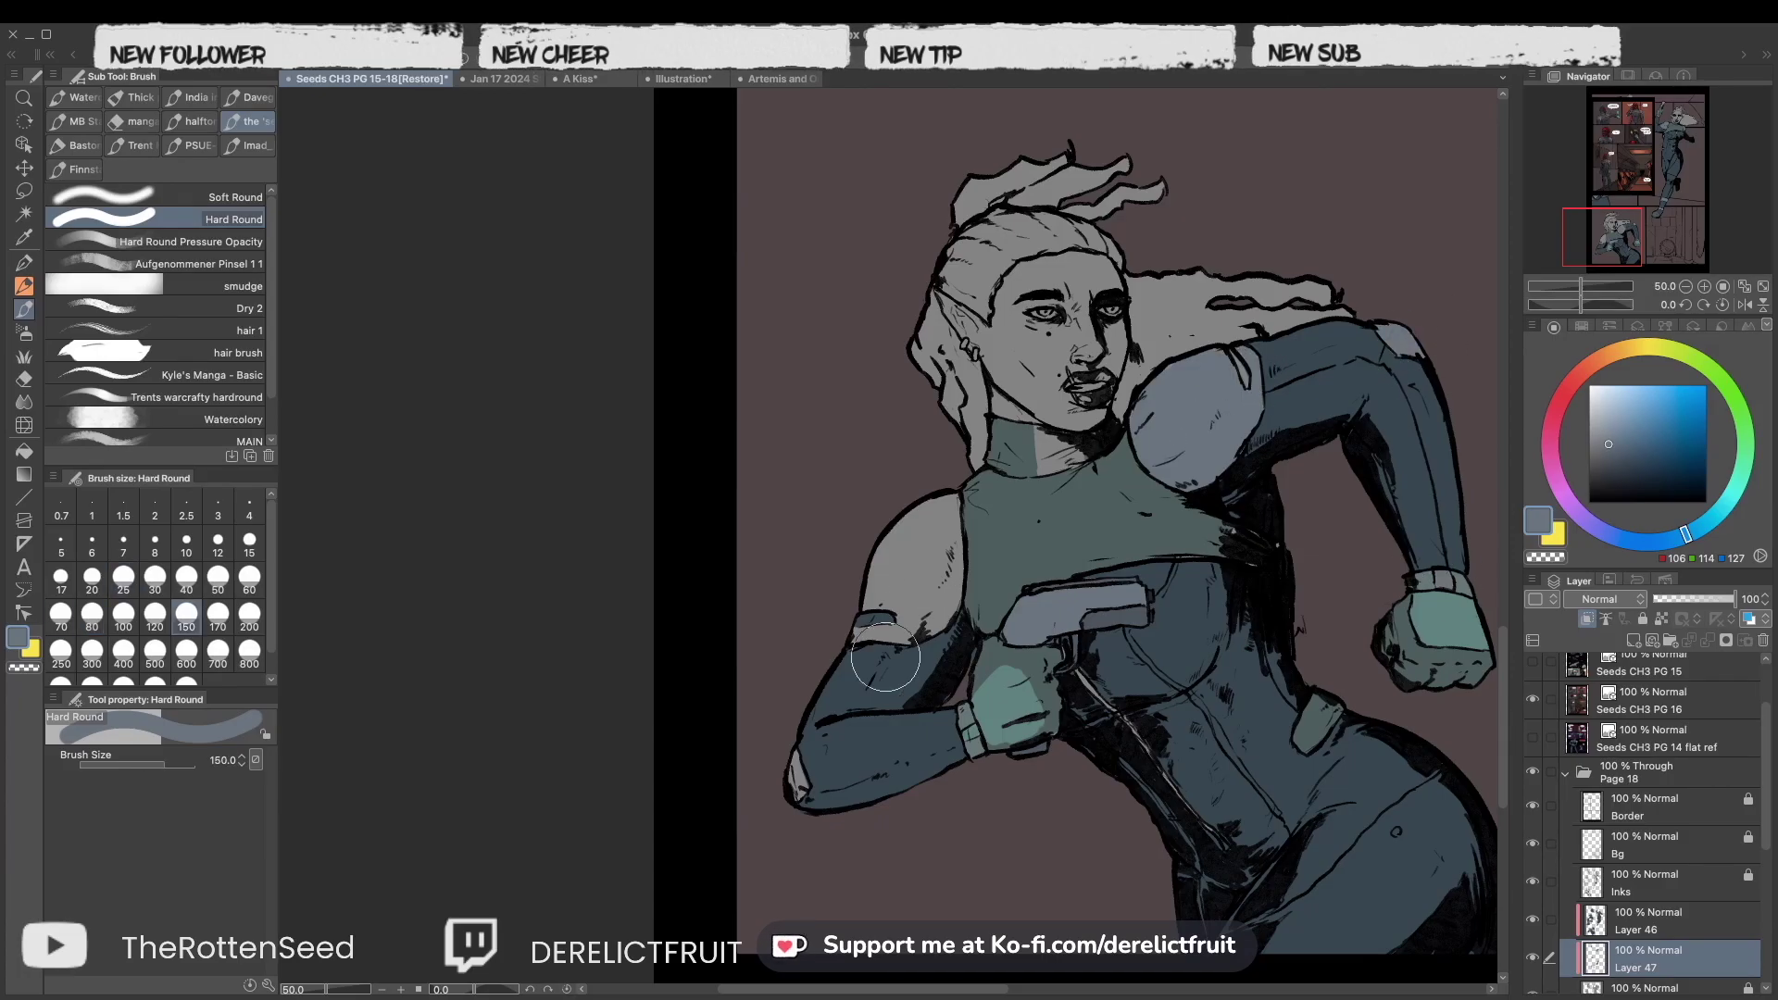
# Paint the shoulder and elbow patch of the bottom-panel figure's gun arm blue-grey with the Hard Round brush.
pyautogui.moveTo(917, 635); pyautogui.dragTo(903, 537)
pyautogui.press('[')
pyautogui.press('[')
pyautogui.press('[')
pyautogui.keyDown('alt'); pyautogui.click(1043, 459); pyautogui.keyUp('alt')
# Show the page 14 flat reference and sample its dark brown skin colour for a new layer below the suit colours.
pyautogui.moveTo(1641, 148)
pyautogui.mouseDown()
pyautogui.moveTo(1638, 196)
pyautogui.moveTo(1664, 139)
pyautogui.moveTo(1653, 195)
pyautogui.moveTo(1667, 181)
pyautogui.moveTo(1667, 146)
pyautogui.mouseUp()
pyautogui.click(1758, 288)
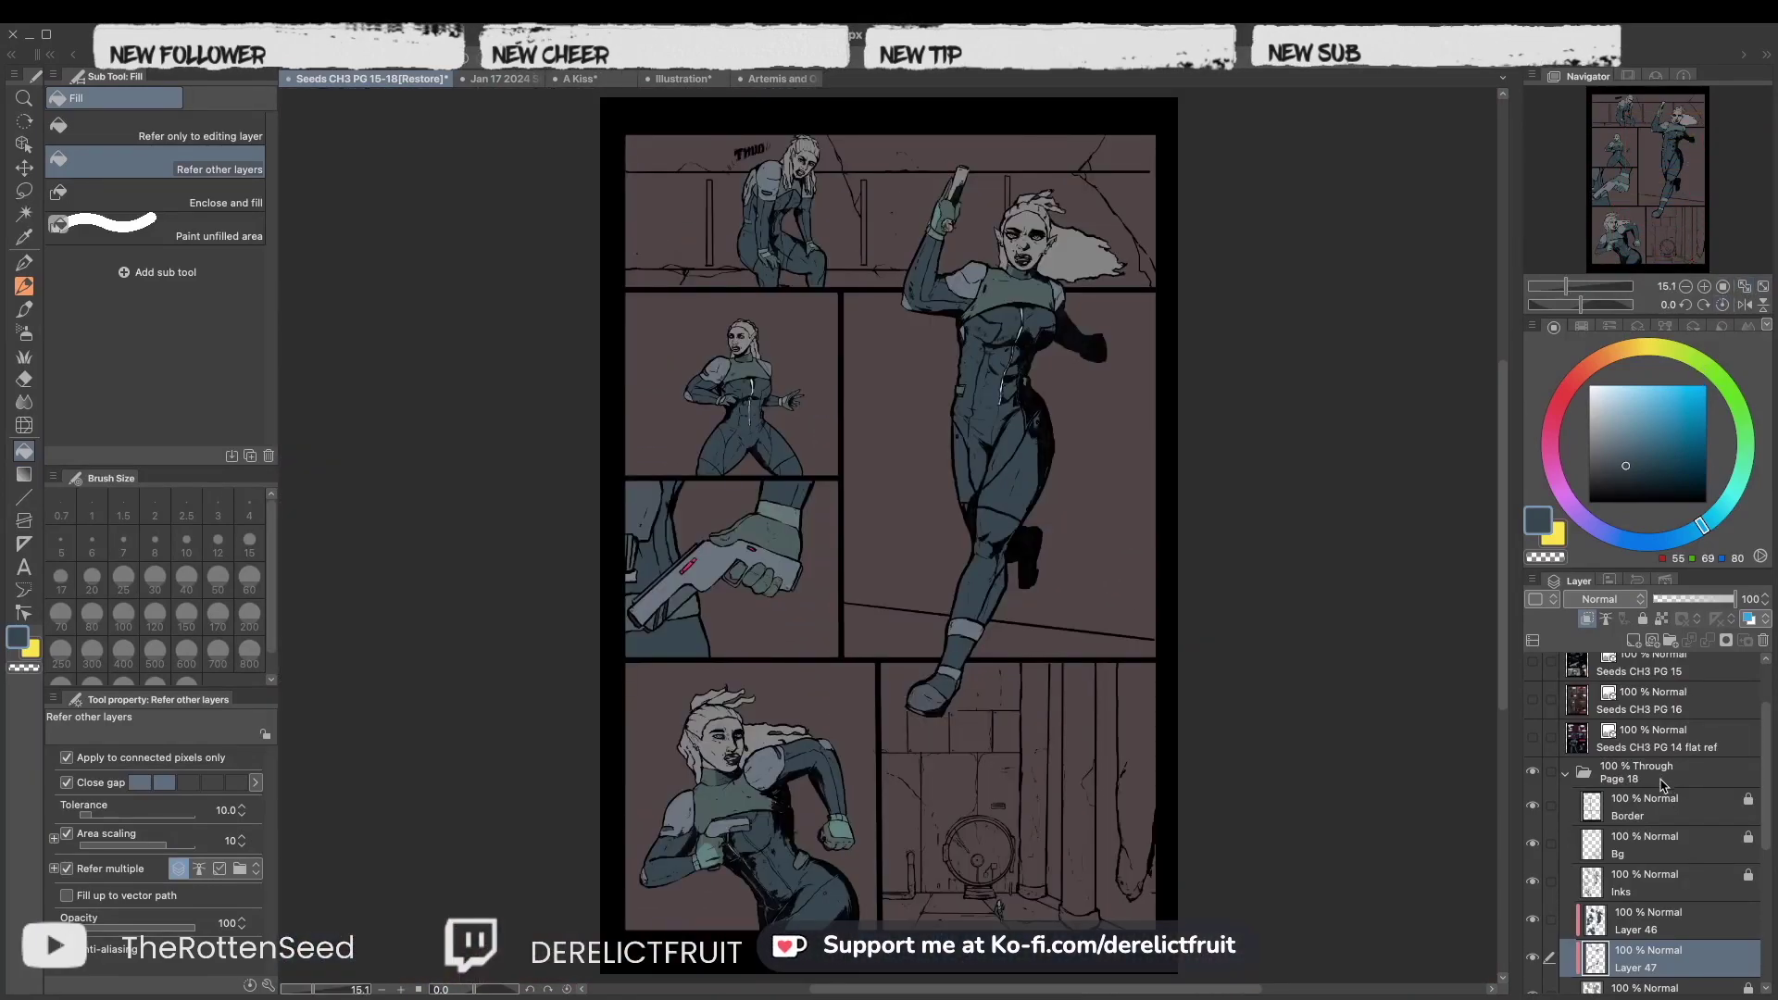
pyautogui.click(1533, 736)
pyautogui.click(1744, 286)
pyautogui.click(1670, 160)
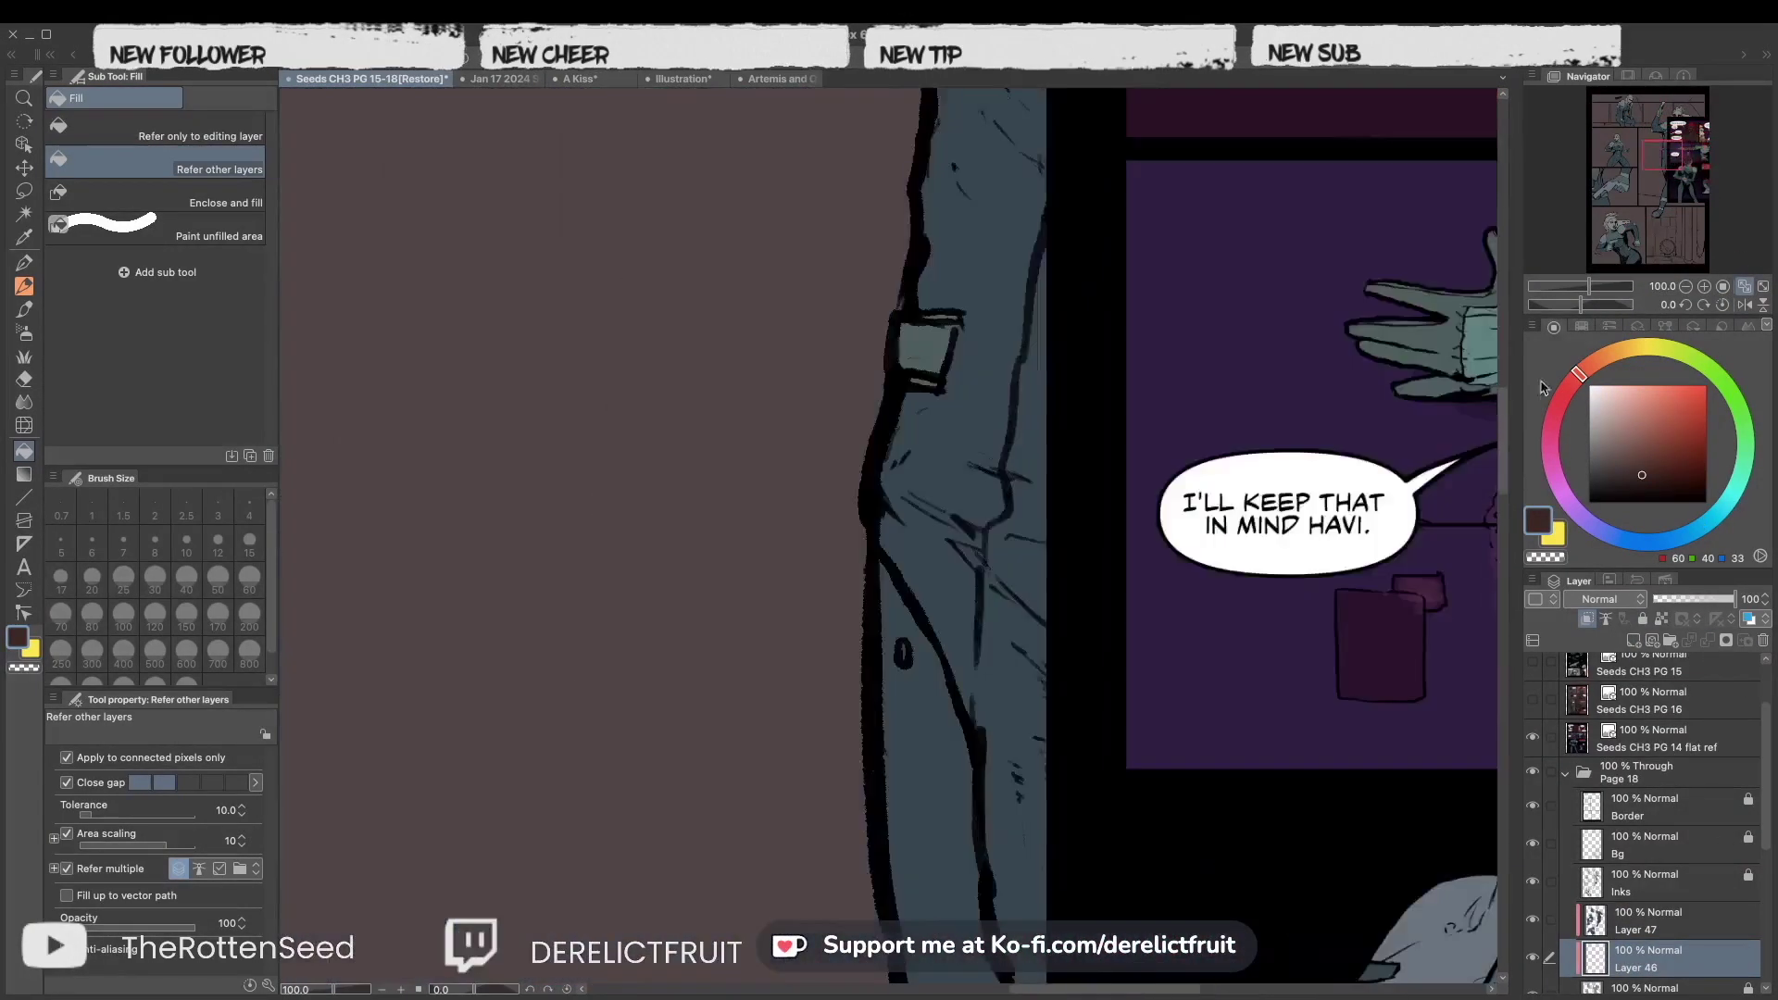
# Lasso the crouching woman's face and ear around the eyes and mouth and fill them with the dark brown.
pyautogui.moveTo(1669, 160); pyautogui.dragTo(1671, 117)
pyautogui.press('m')
pyautogui.scroll(2, 1112, 463)
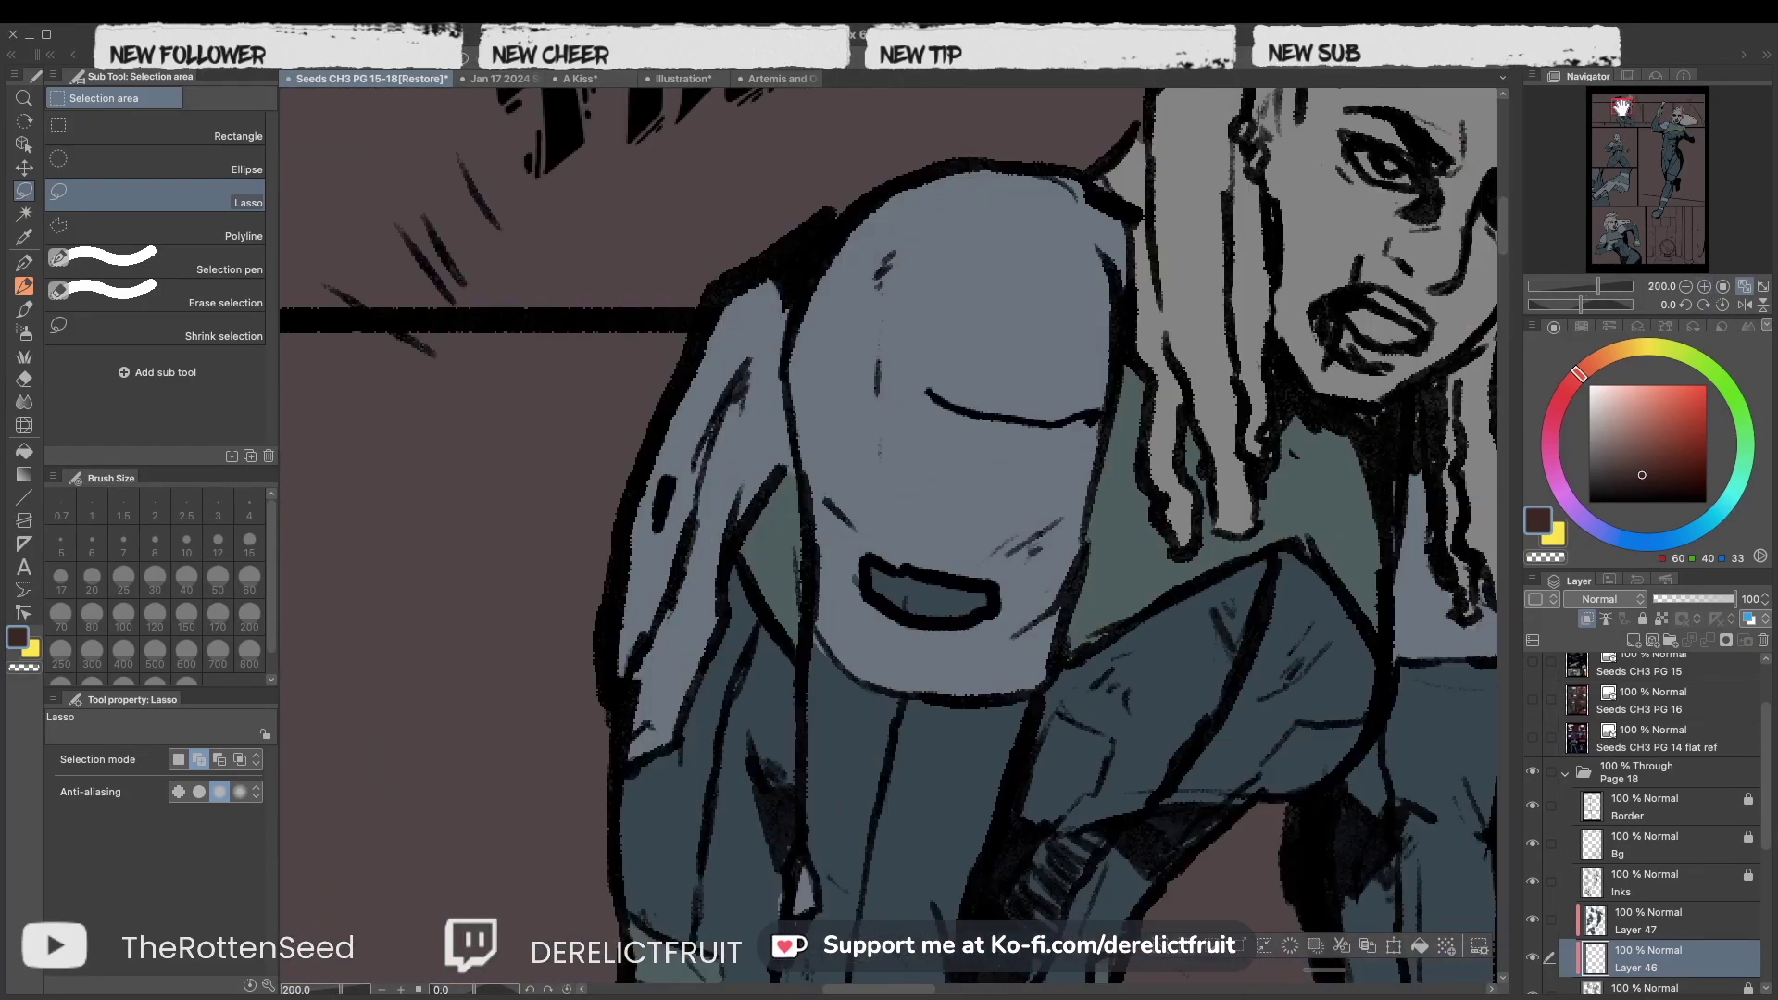
pyautogui.moveTo(1056, 537); pyautogui.dragTo(1194, 500)
pyautogui.moveTo(1044, 525); pyautogui.dragTo(1077, 451)
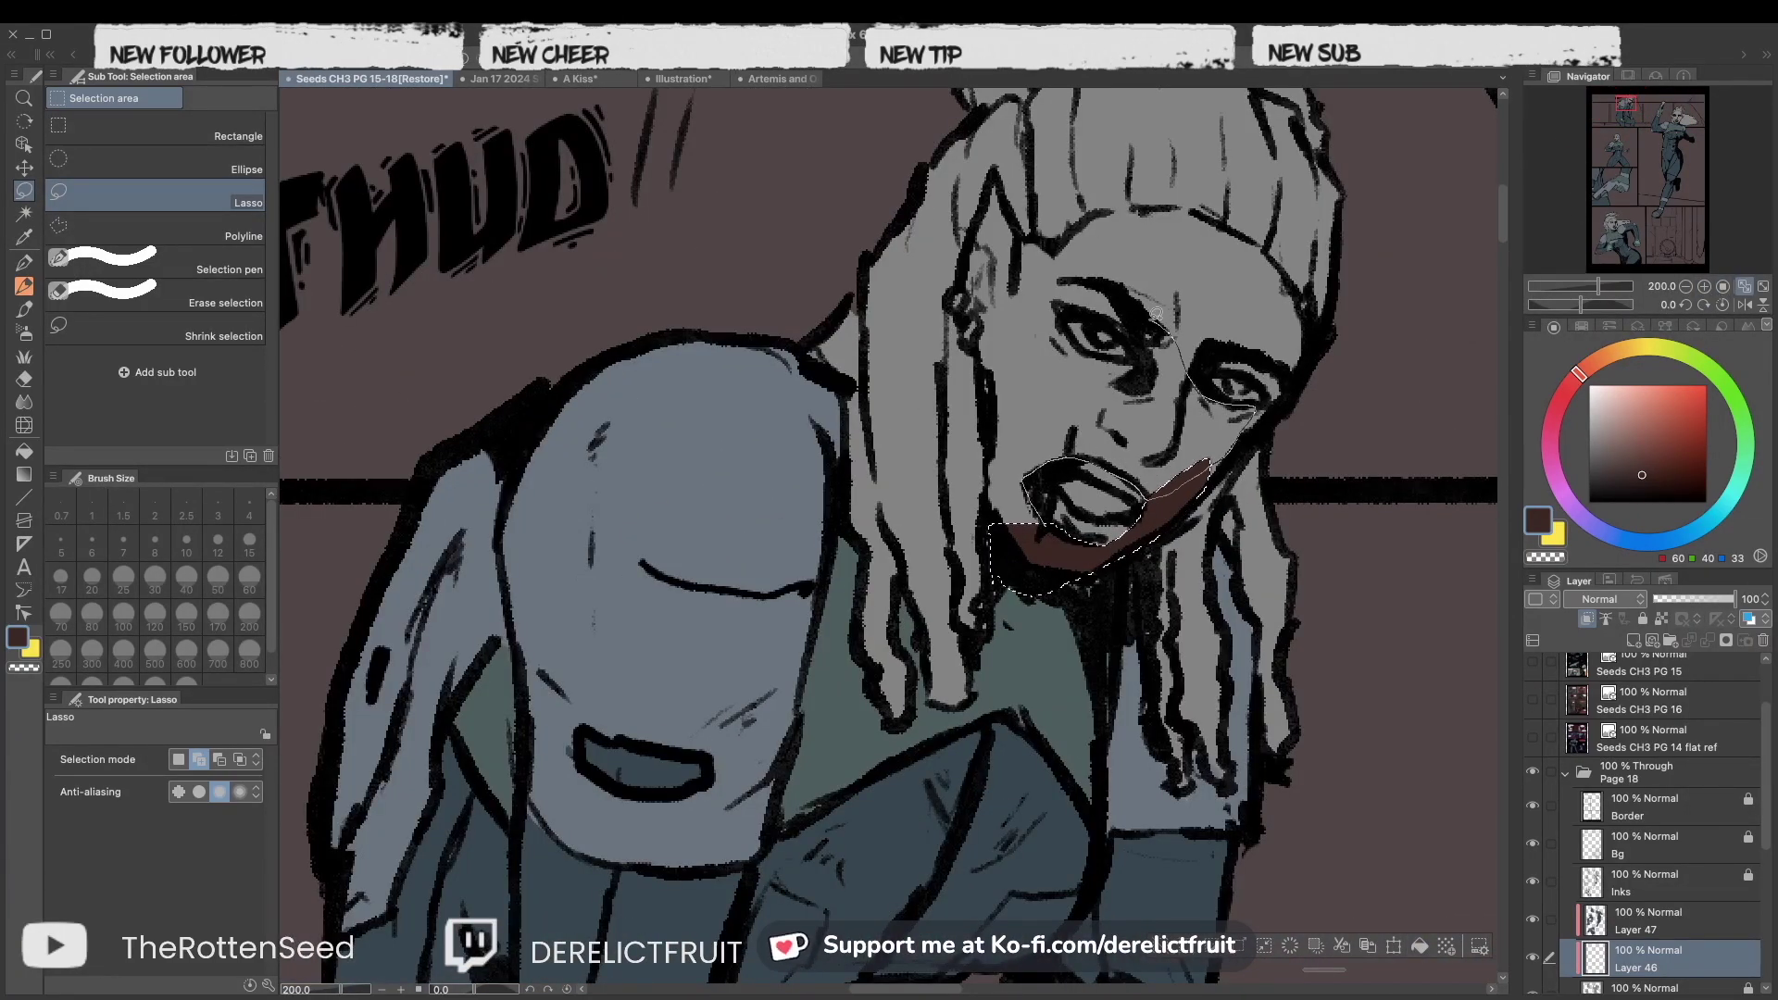
pyautogui.moveTo(1026, 257); pyautogui.dragTo(1168, 338)
pyautogui.scroll(2, 1169, 338)
pyautogui.scroll(3, 1174, 548)
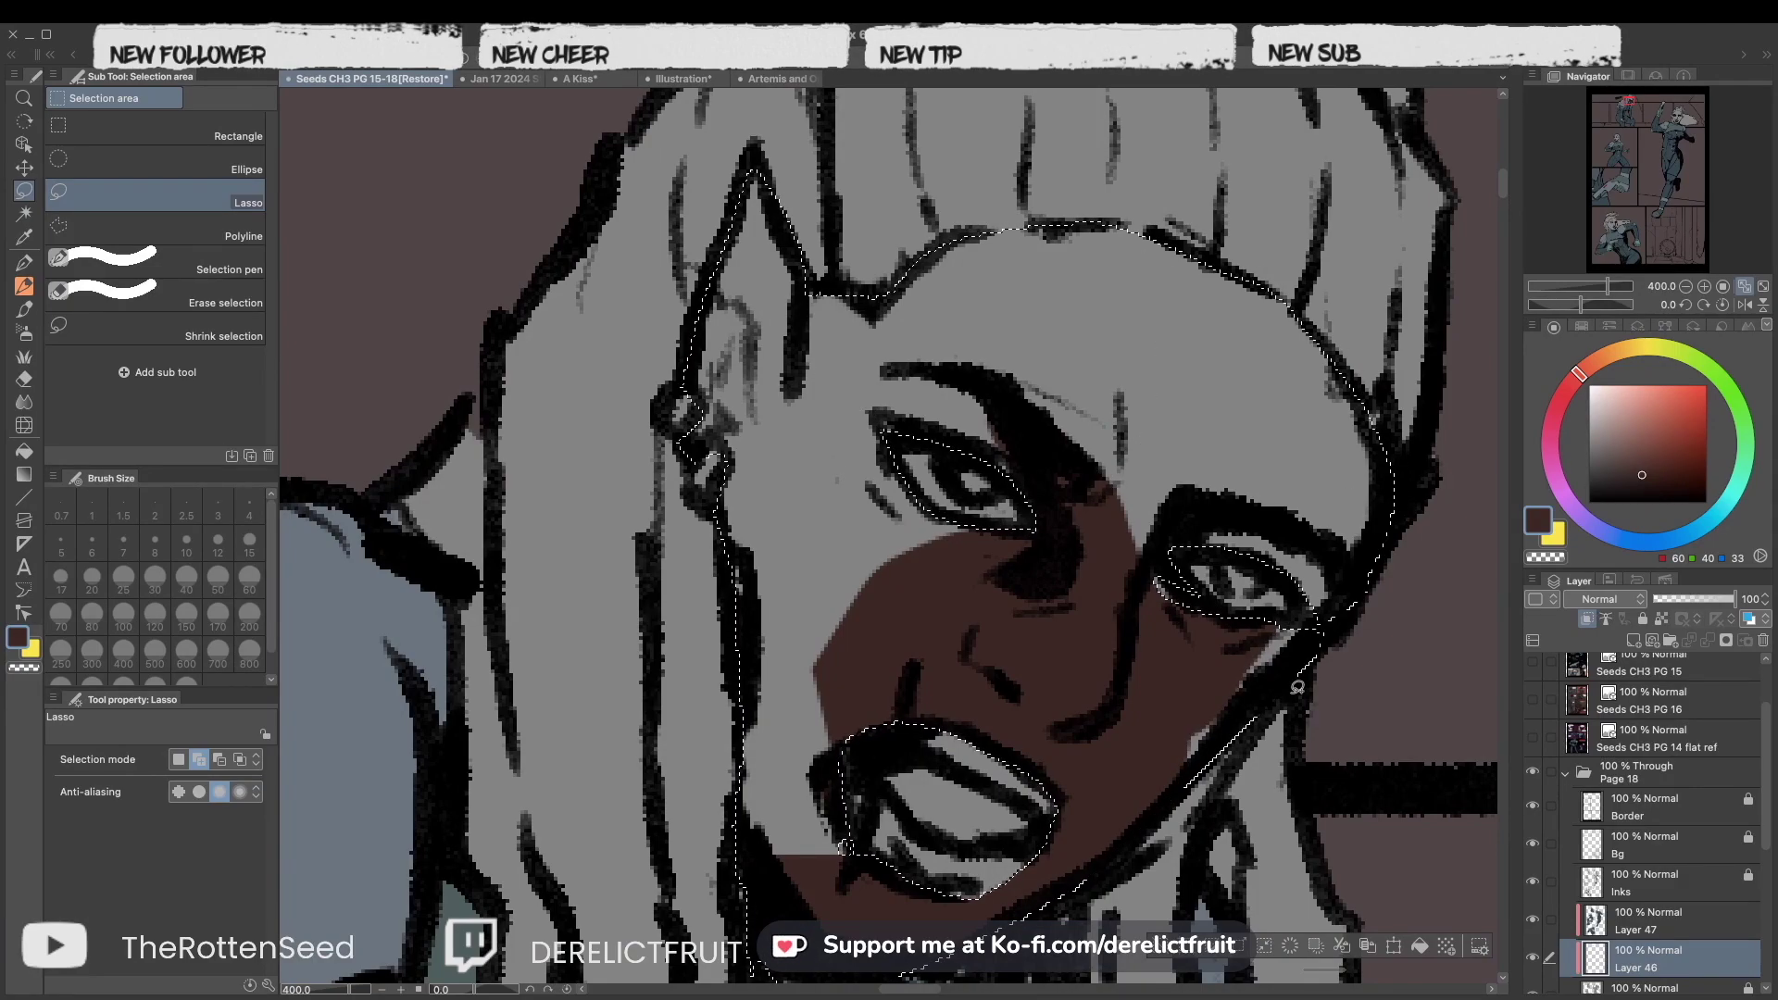
pyautogui.hotkey('alt', 'BackSpace')
# Lasso the second-panel figure's face, neck and ear, leaving out the eyes and lips, and fill them dark brown.
pyautogui.scroll(-10, 989, 567)
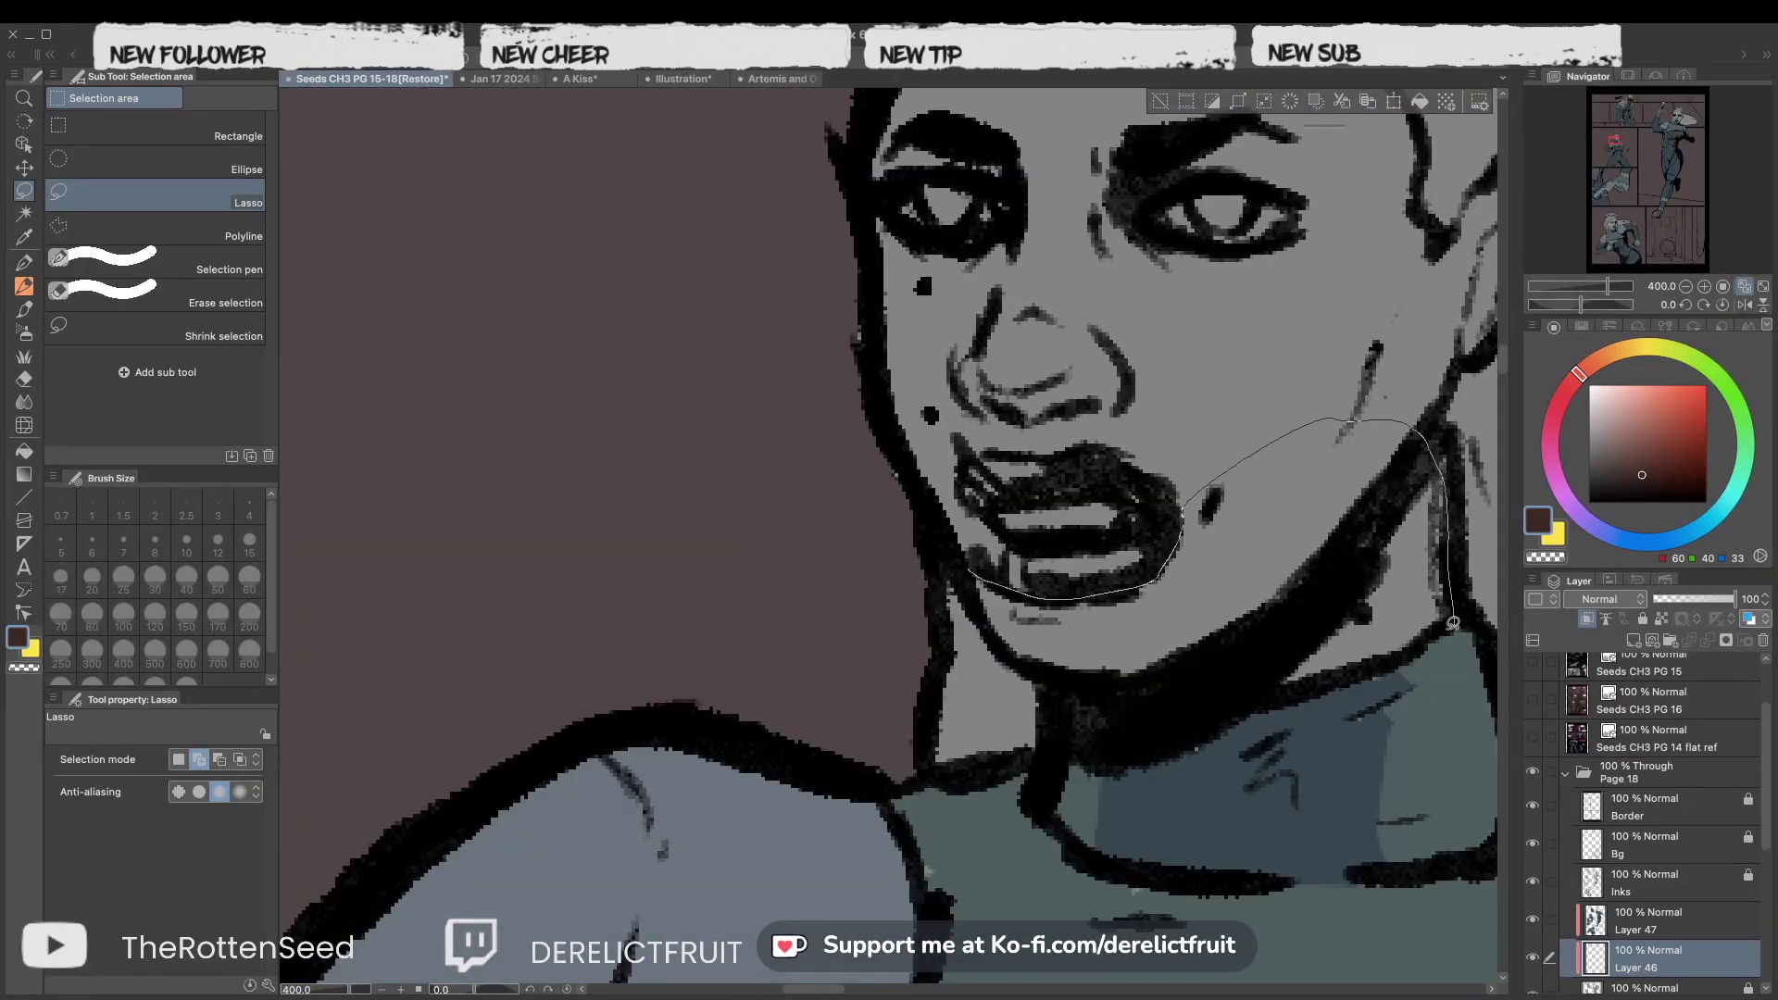
pyautogui.moveTo(1460, 619)
pyautogui.mouseDown()
pyautogui.moveTo(1017, 660)
pyautogui.moveTo(967, 508)
pyautogui.mouseUp()
pyautogui.moveTo(1254, 675)
pyautogui.mouseDown()
pyautogui.moveTo(1370, 398)
pyautogui.moveTo(935, 352)
pyautogui.mouseUp()
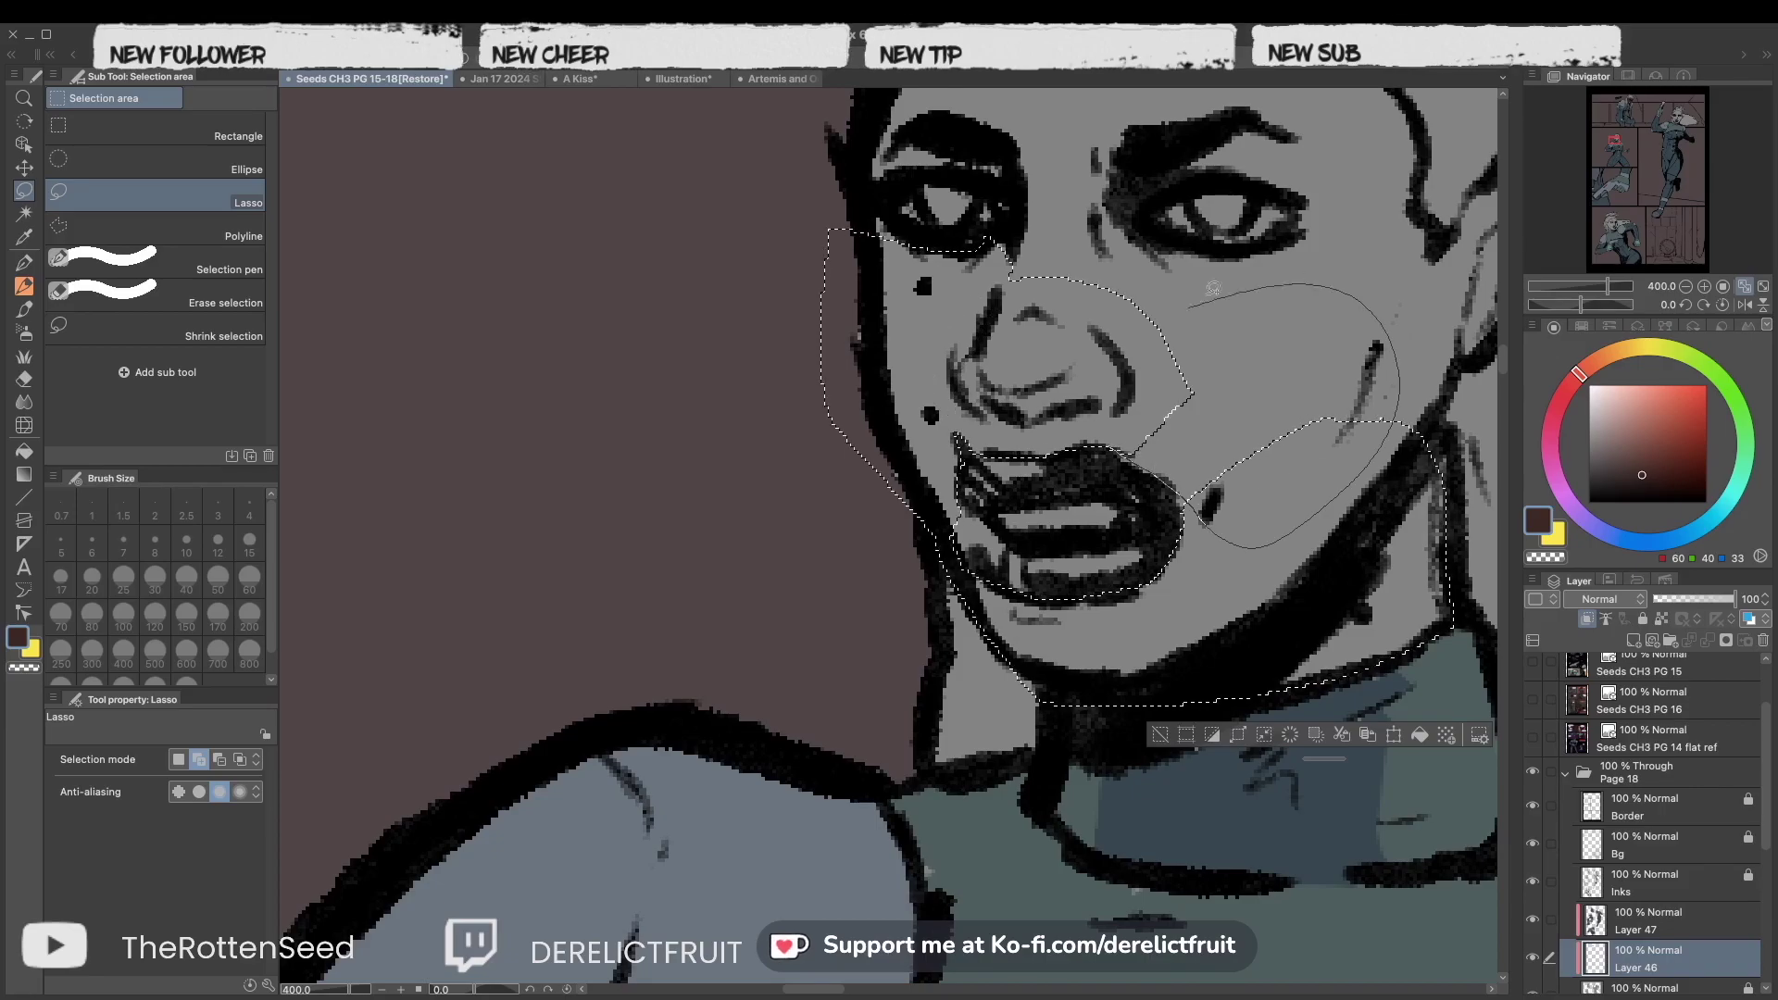
pyautogui.scroll(-2, 1095, 599)
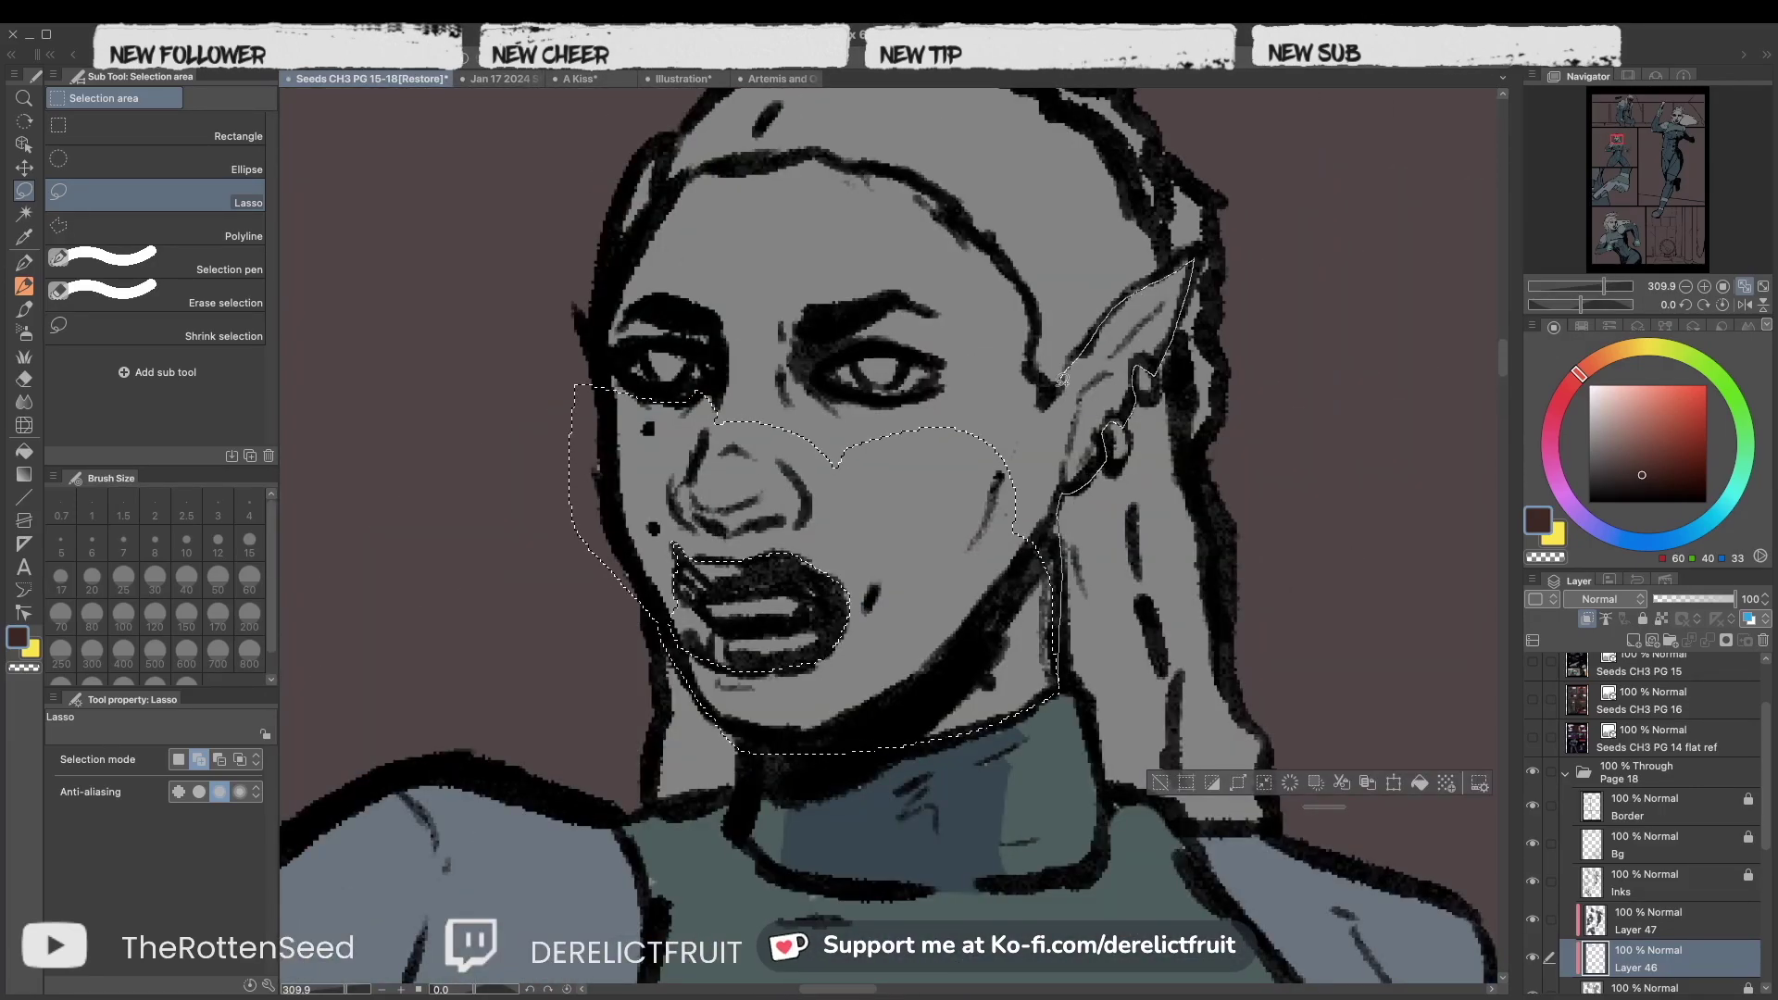
pyautogui.moveTo(1072, 363); pyautogui.dragTo(844, 466)
pyautogui.hotkey('alt', 'BackSpace')
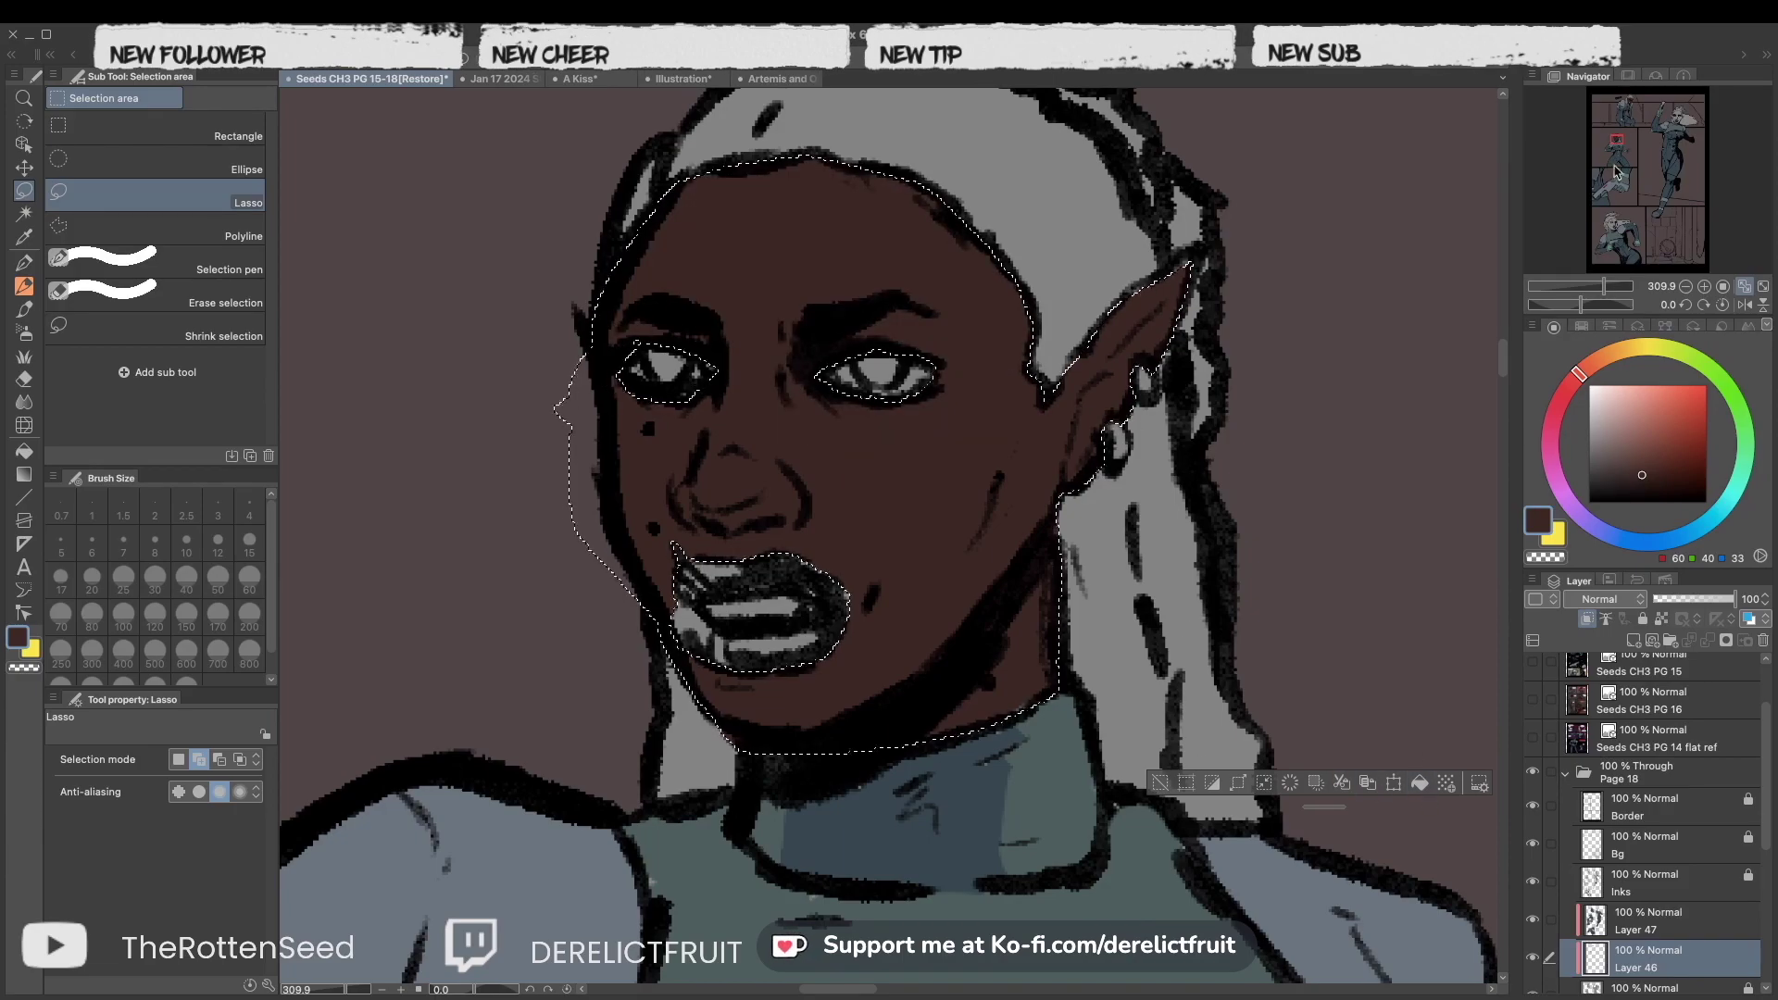
# Lasso the bottom-panel figure's chin, neck, cheek and ear around the earrings and fill them dark brown.
pyautogui.click(1609, 211)
pyautogui.click(1708, 293)
pyautogui.click(1704, 287)
pyautogui.moveTo(1194, 757); pyautogui.dragTo(1042, 881)
pyautogui.press('h')
pyautogui.moveTo(781, 838); pyautogui.dragTo(957, 706)
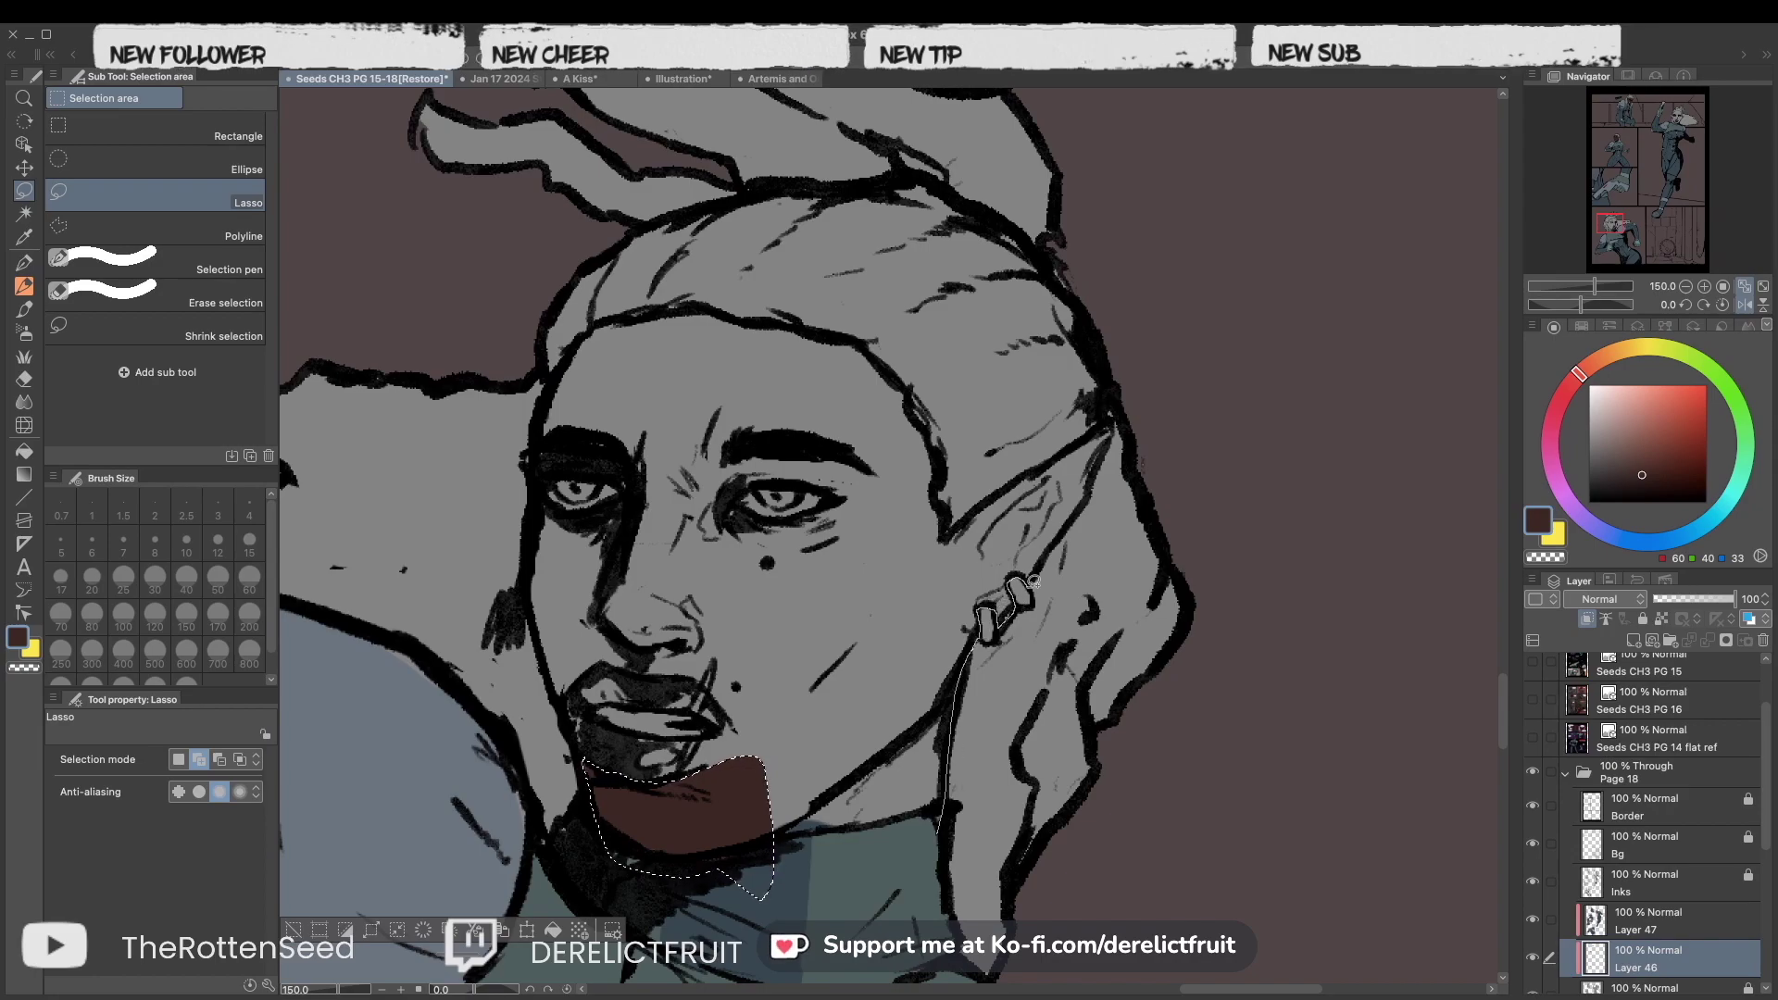
pyautogui.hotkey('alt', 'BackSpace')
pyautogui.hotkey('ctrl', '+')
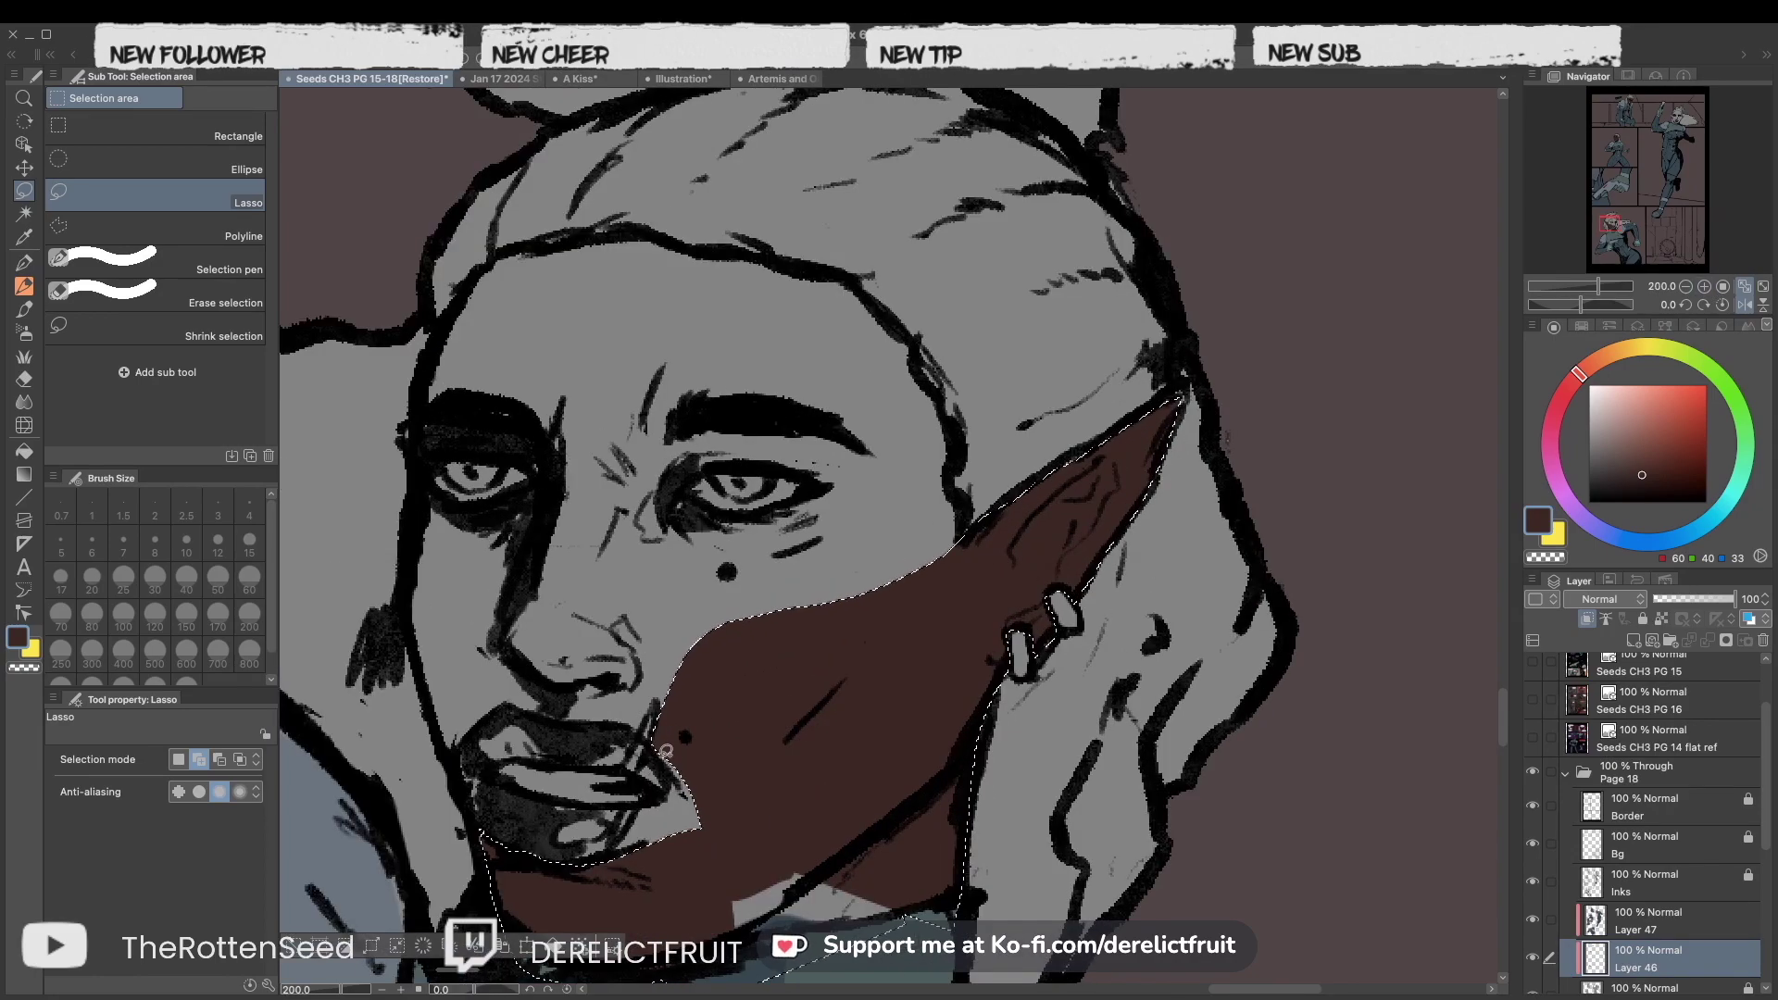
# Extend the dark brown over the bottom-panel figure's nose, eye areas and forehead up to the hairline.
pyautogui.press('h')
pyautogui.moveTo(1271, 704); pyautogui.dragTo(1337, 739)
pyautogui.hotkey('alt', 'BackSpace')
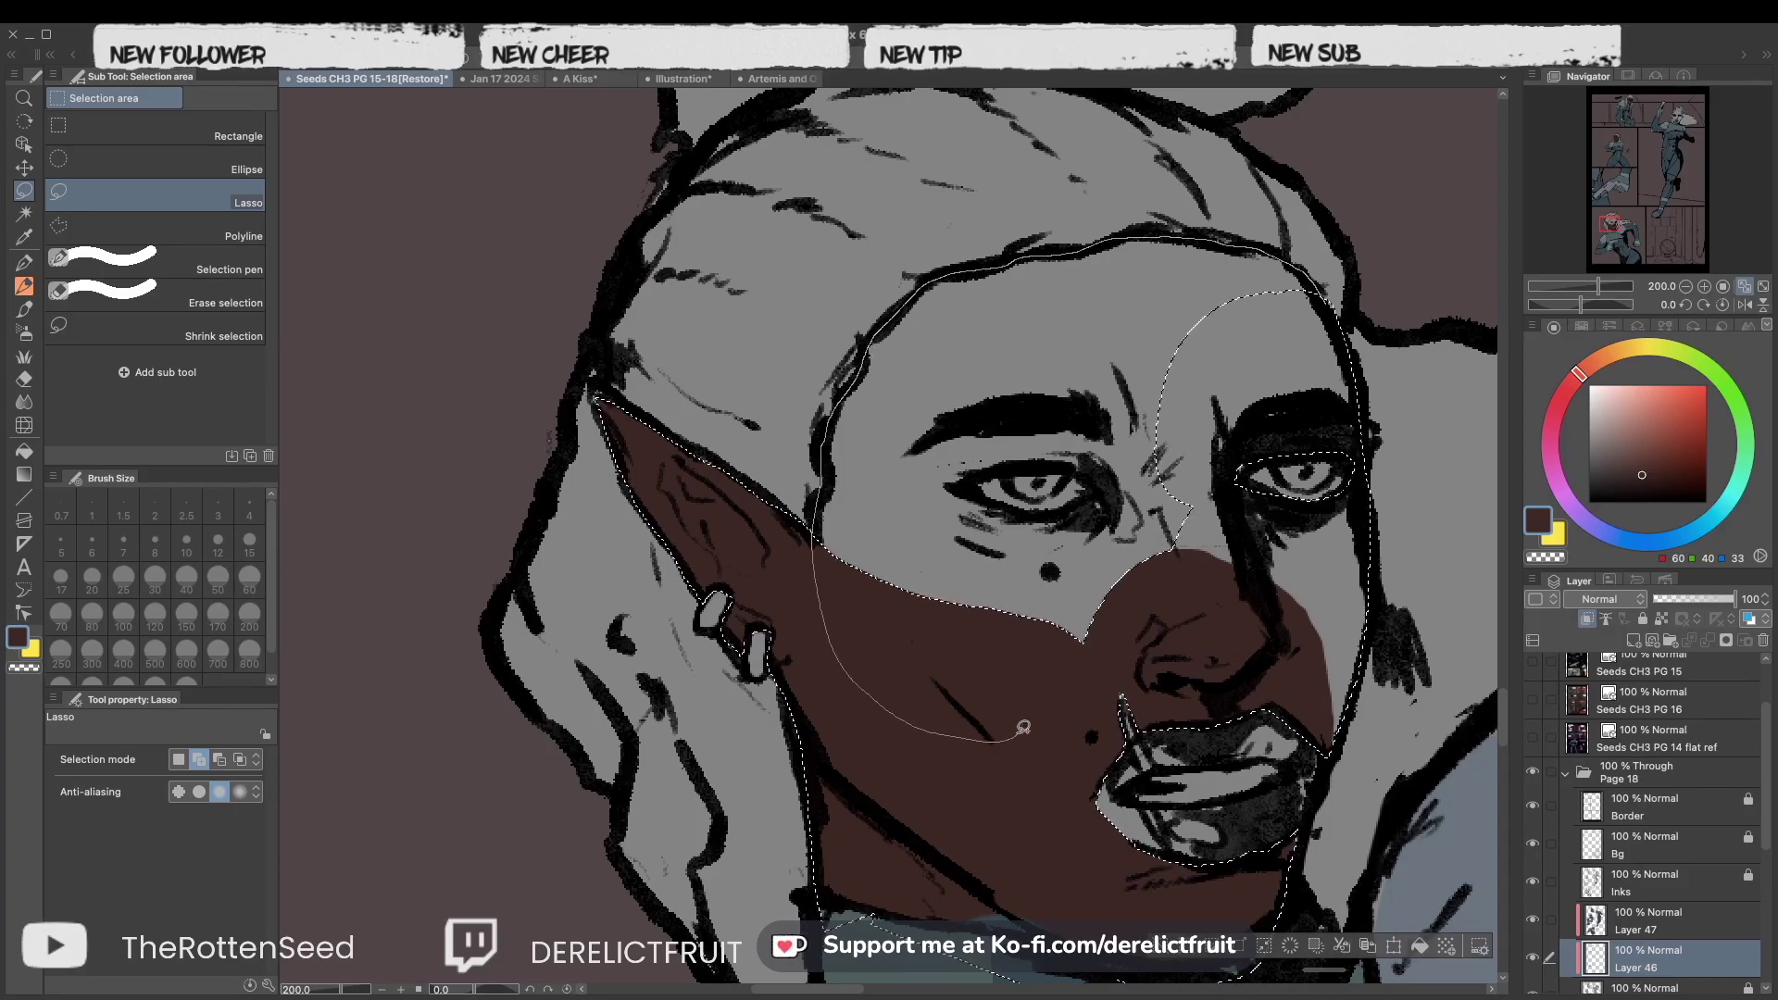
pyautogui.moveTo(1102, 470); pyautogui.dragTo(1122, 492)
pyautogui.hotkey('alt', 'BackSpace')
# Lasso the leaping figure's lower face, cheek and adjoining ear around the mouth and earrings and fill them dark brown.
pyautogui.hotkey('ctrl', '-')
pyautogui.moveTo(1254, 678)
pyautogui.mouseDown()
pyautogui.moveTo(926, 833)
pyautogui.moveTo(1018, 880)
pyautogui.mouseUp()
pyautogui.moveTo(912, 750)
pyautogui.mouseDown()
pyautogui.moveTo(1165, 611)
pyautogui.moveTo(1037, 771)
pyautogui.mouseUp()
pyautogui.hotkey('ctrl', '+')
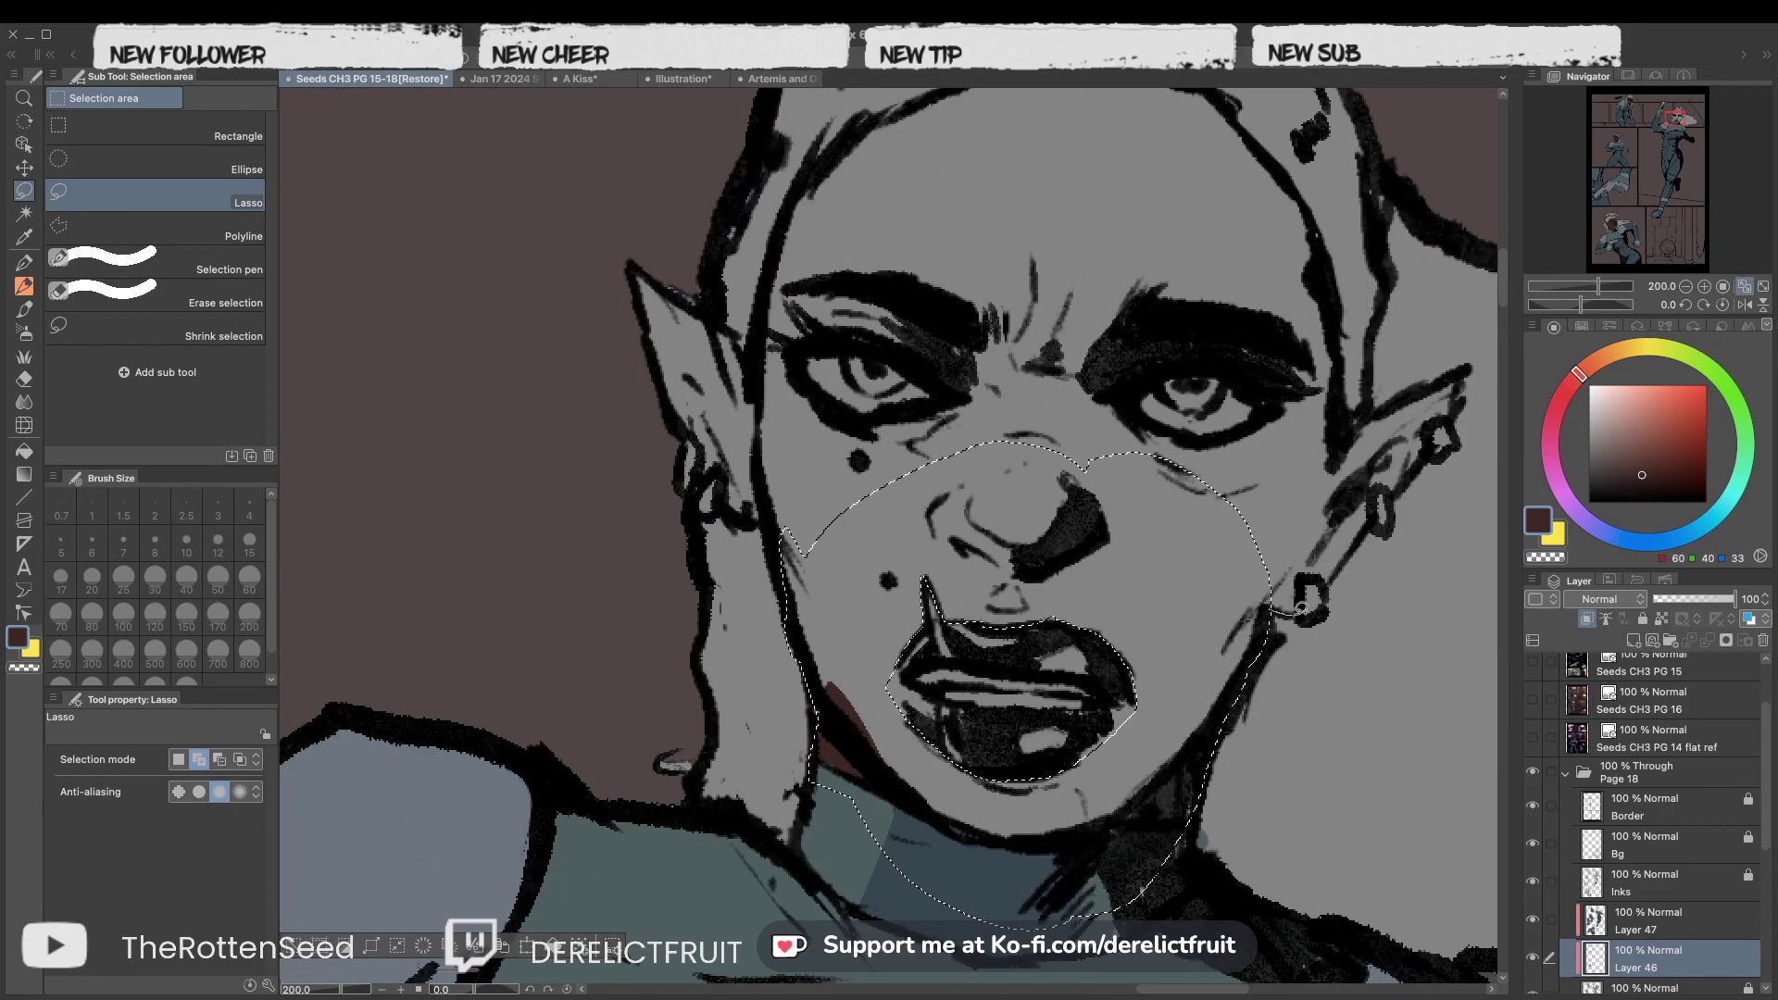
pyautogui.moveTo(1252, 367); pyautogui.dragTo(1145, 407)
pyautogui.hotkey('alt', 'BackSpace')
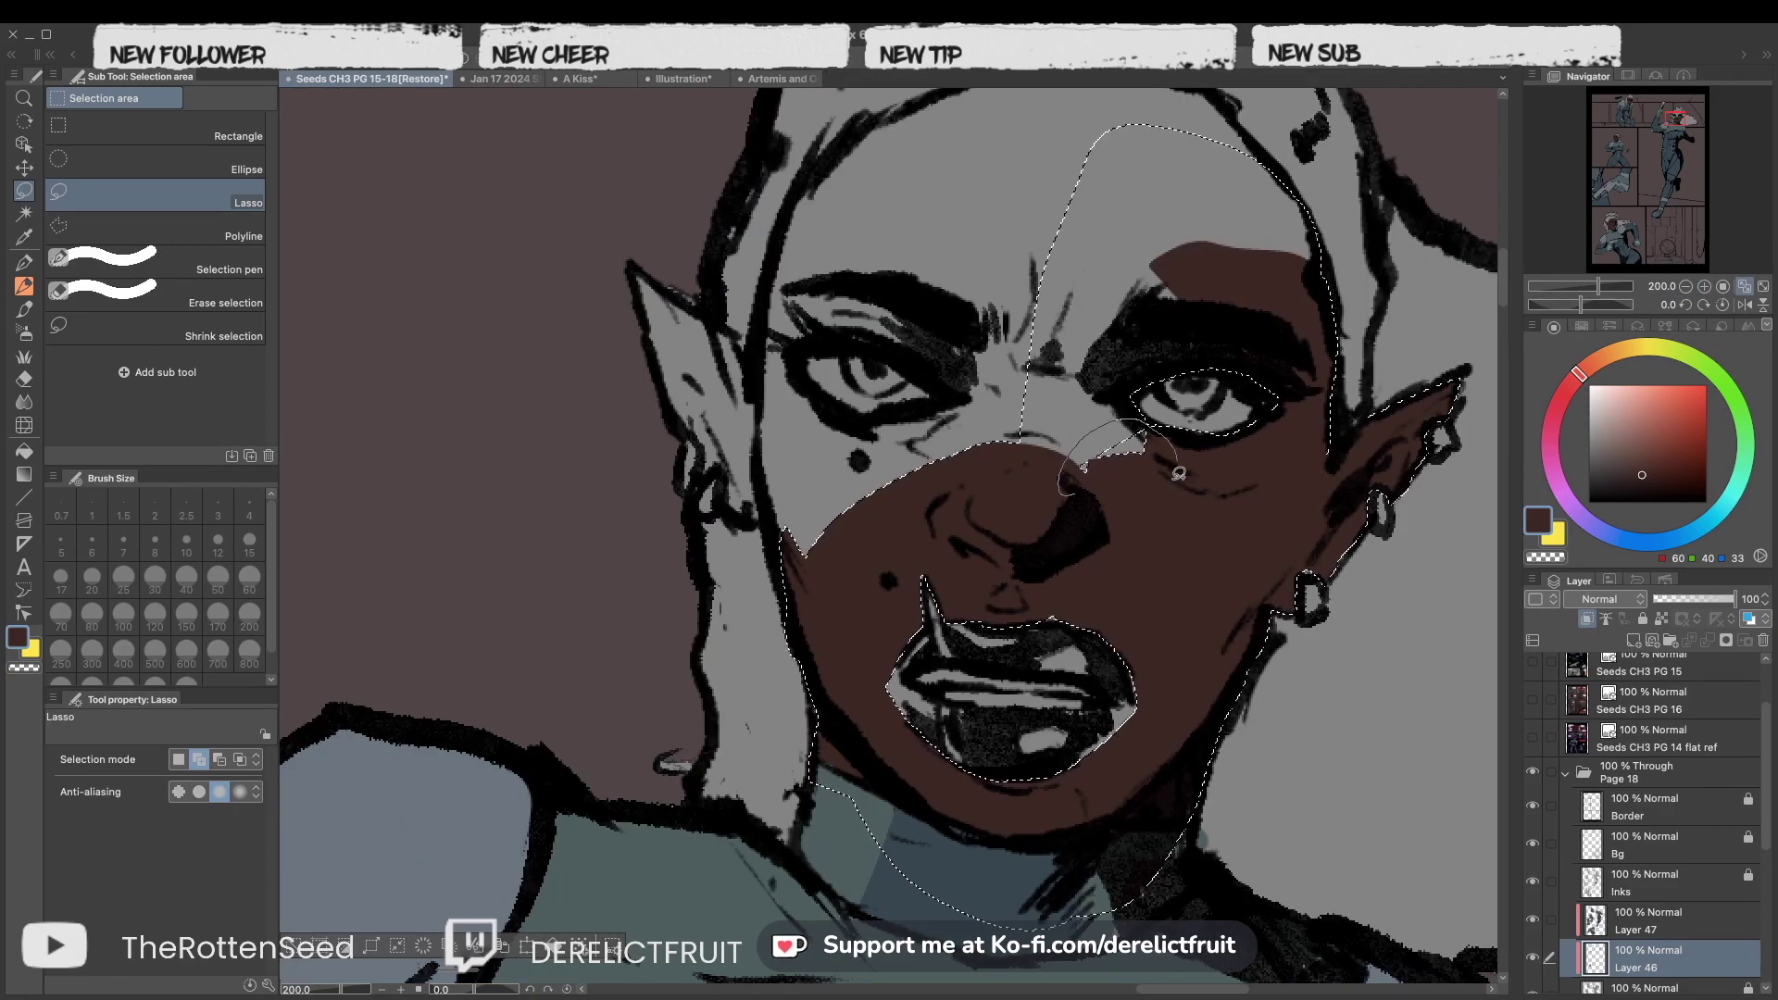
# Extend the dark brown over the leaping figure's forehead, eye areas and other ear, leaving the eyes out.
pyautogui.scroll(5, 1157, 422)
pyautogui.hscroll(-2, 1204, 389)
pyautogui.moveTo(922, 655); pyautogui.dragTo(906, 639)
pyautogui.hotkey('alt', 'BackSpace')
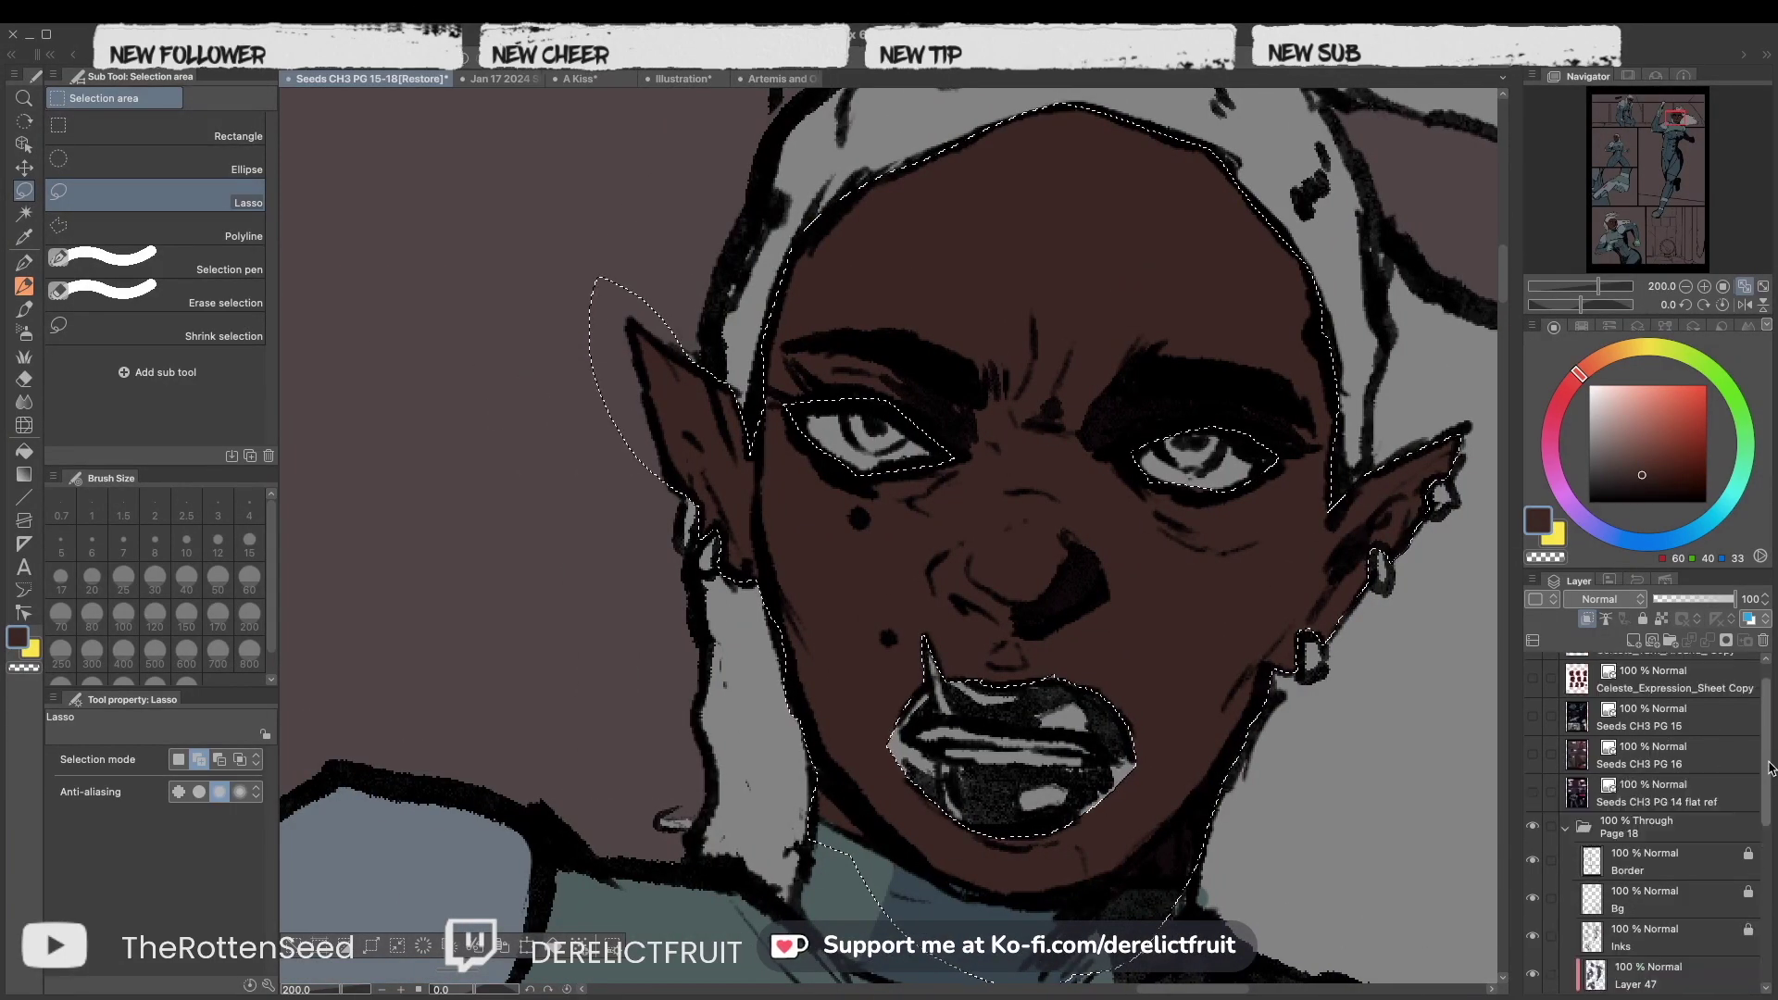
# Paint the upper lips of the leaping and bottom-panel figures in a near-black brown with the Hard Round brush.
pyautogui.moveTo(1674, 115)
pyautogui.mouseDown()
pyautogui.moveTo(1677, 144)
pyautogui.moveTo(1672, 116)
pyautogui.mouseUp()
pyautogui.press('b')
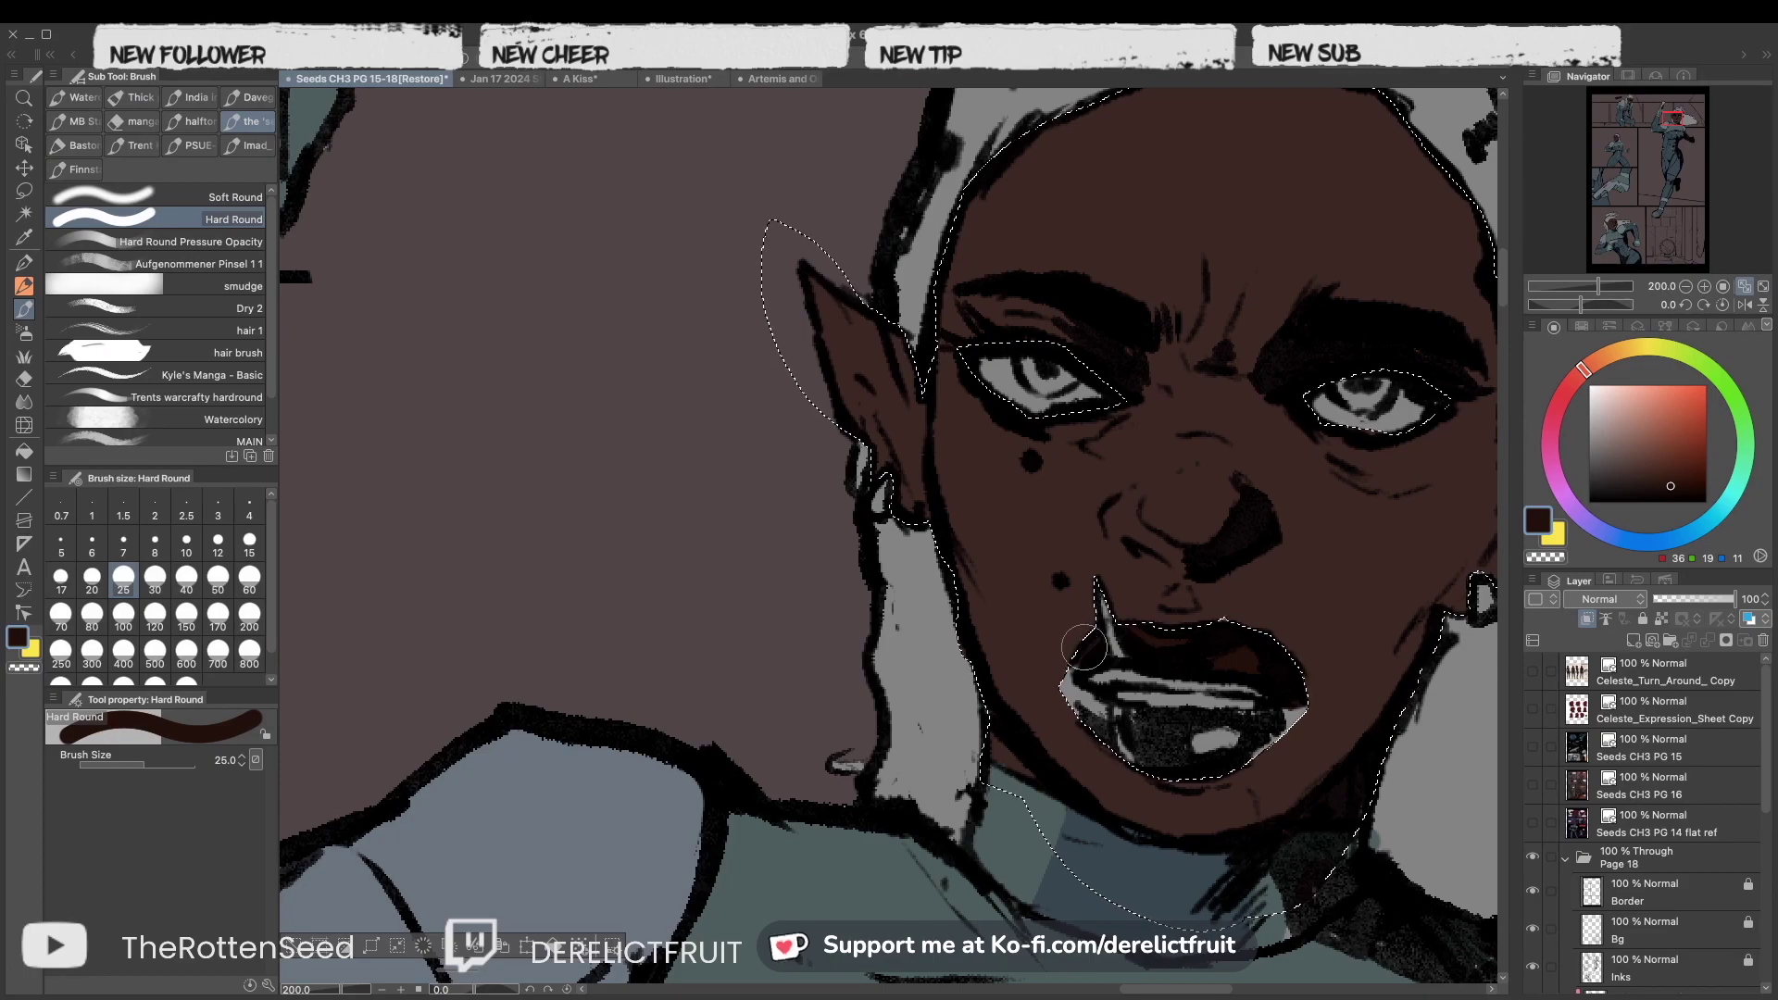
pyautogui.scroll(-3, 1083, 653)
pyautogui.scroll(3, 1085, 600)
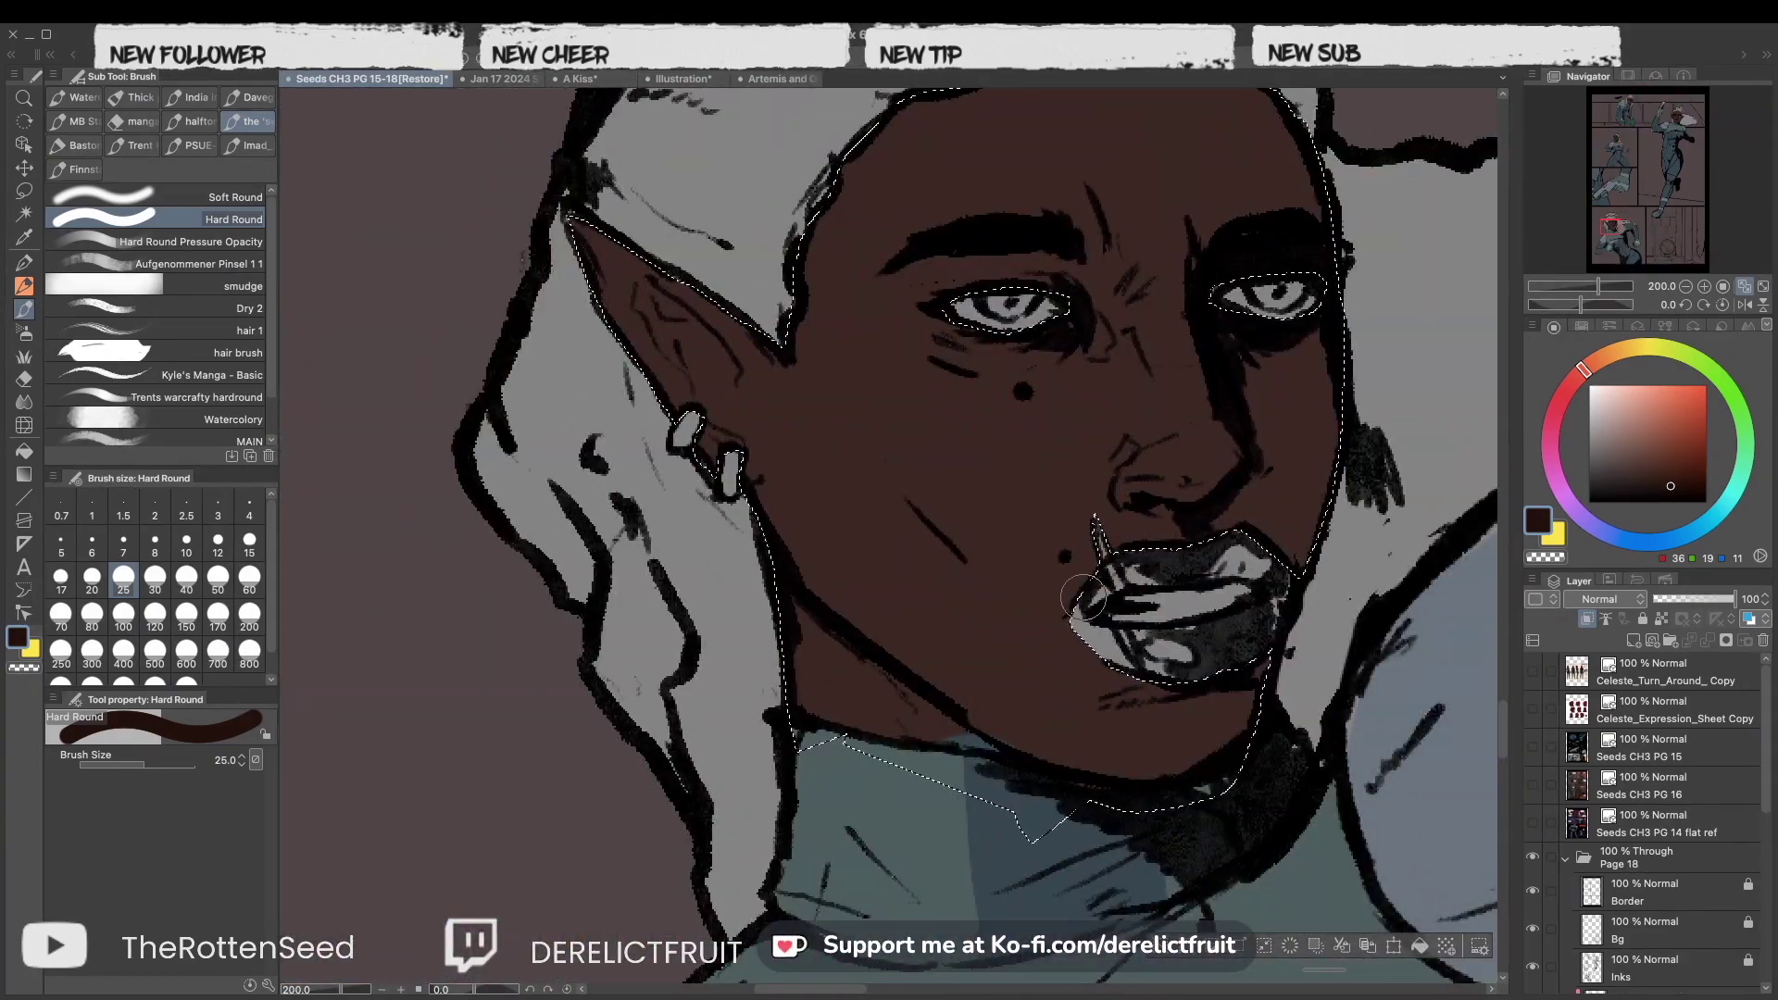
pyautogui.press('[')
pyautogui.press('[')
pyautogui.press('[')
pyautogui.moveTo(1203, 563); pyautogui.dragTo(1160, 580)
# Sample a lighter brown and paint the lower lips of the bottom-panel and leaping figures, adjusting the brush size.
pyautogui.scroll(3, 1076, 591)
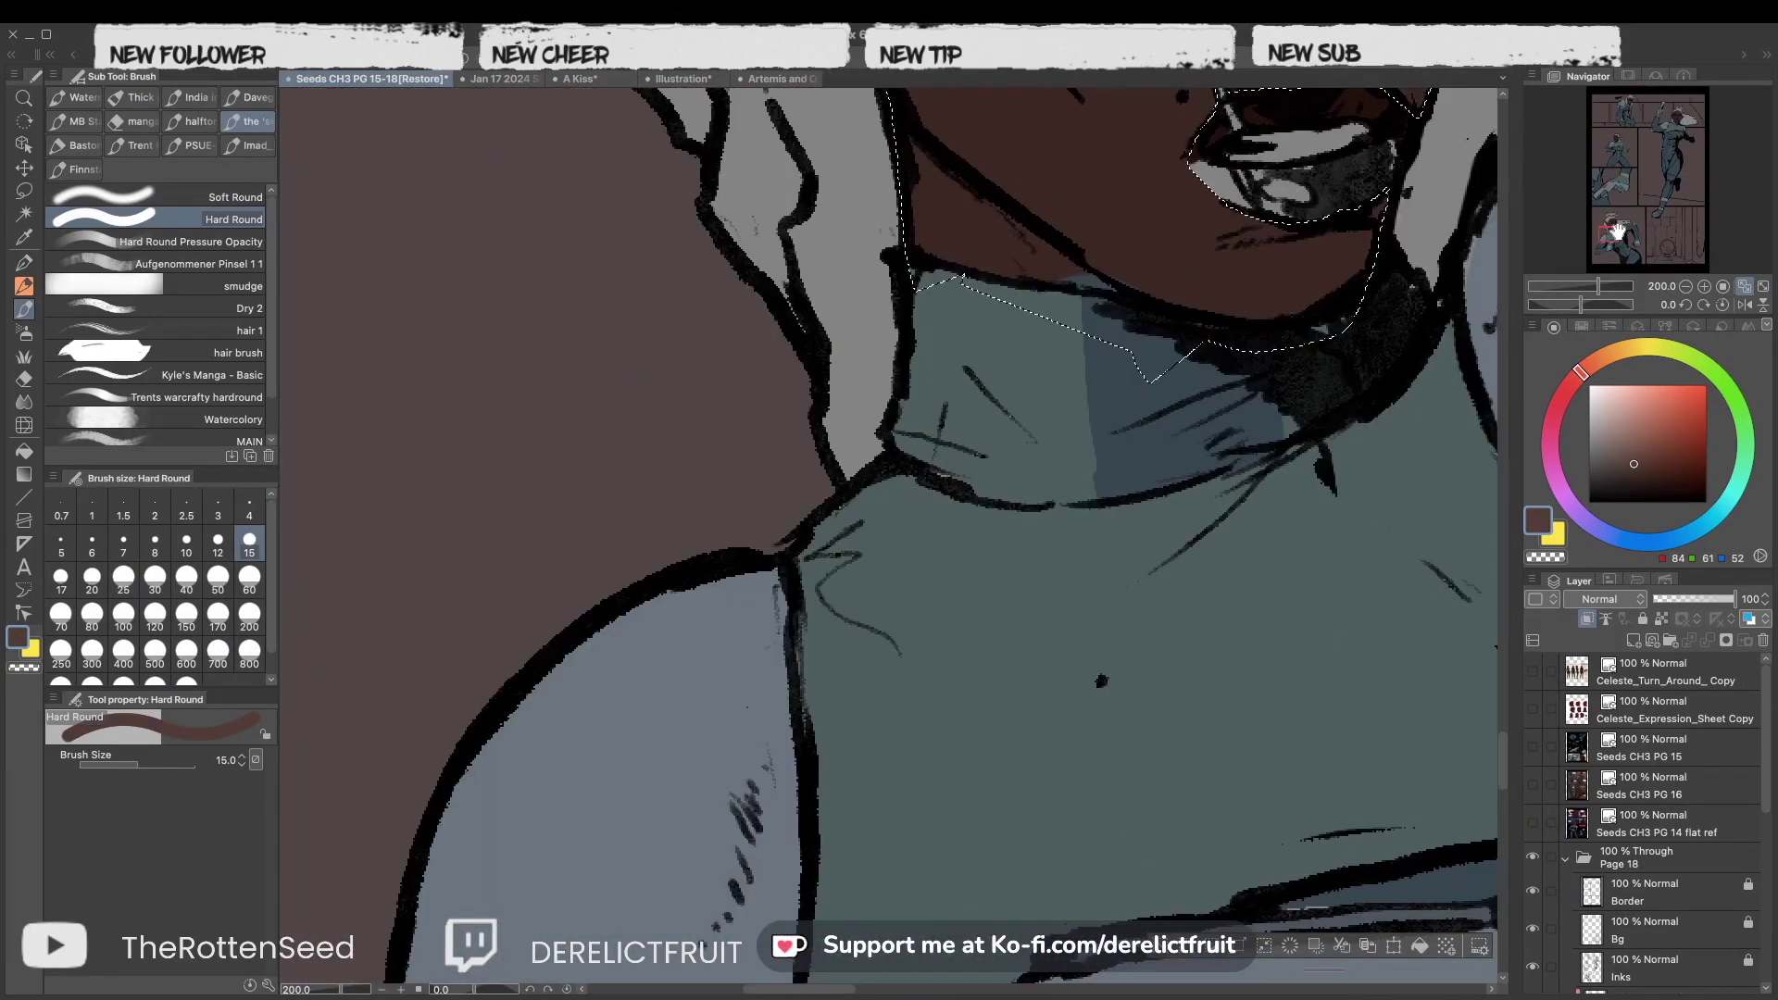
pyautogui.keyDown('alt'); pyautogui.click(996, 765); pyautogui.keyUp('alt')
pyautogui.press('[')
pyautogui.press('[')
pyautogui.press('[')
pyautogui.moveTo(1639, 167)
pyautogui.mouseDown()
pyautogui.moveTo(1652, 149)
pyautogui.moveTo(1621, 222)
pyautogui.moveTo(1675, 116)
pyautogui.mouseUp()
pyautogui.press(']')
pyautogui.press(']')
pyautogui.press(']')
pyautogui.press(']')
pyautogui.press(']')
pyautogui.press(']')
# Paint the earrings of the leaping and second-panel figures orange with small brushes of sizes 8 and 5.
pyautogui.moveTo(1634, 249); pyautogui.dragTo(1671, 119)
pyautogui.press('[')
pyautogui.press('[')
pyautogui.press('[')
pyautogui.press('[')
pyautogui.press('[')
pyautogui.press('[')
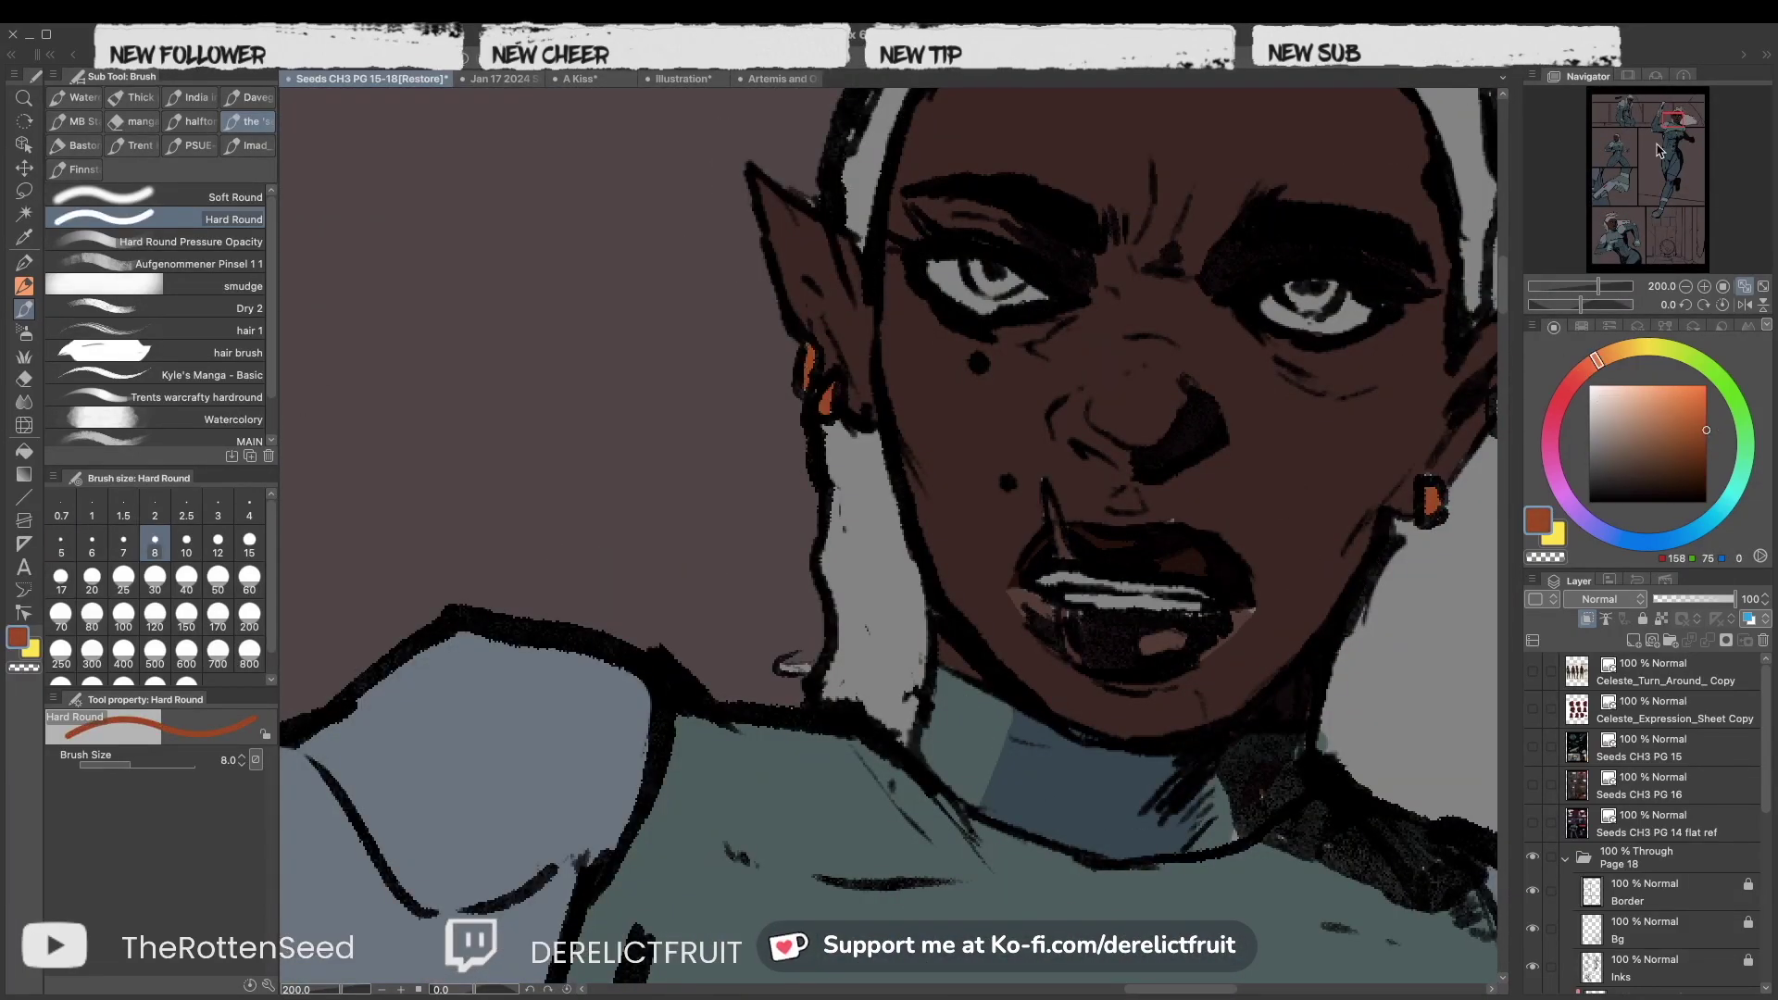
pyautogui.moveTo(1619, 176); pyautogui.dragTo(1614, 143)
pyautogui.press('[')
pyautogui.press('[')
pyautogui.press('[')
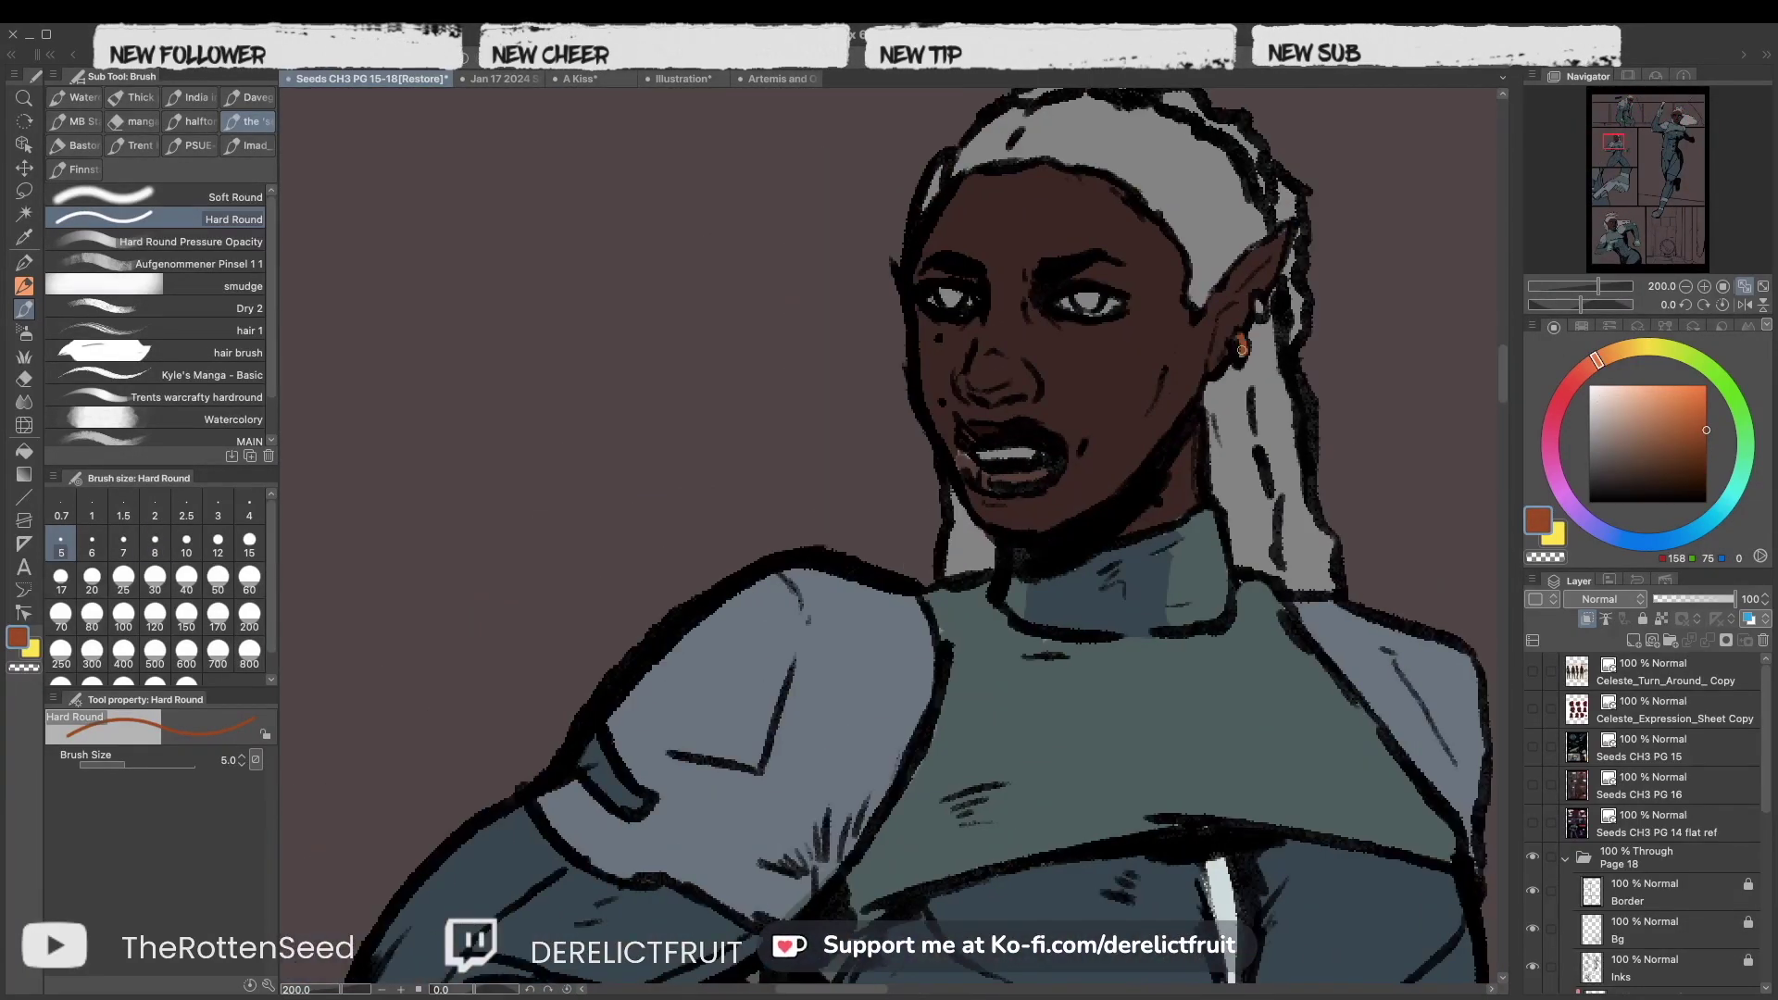
# Fill the figures' teeth and eye whites with off-white across the panels.
pyautogui.click(1622, 214)
pyautogui.press('e')
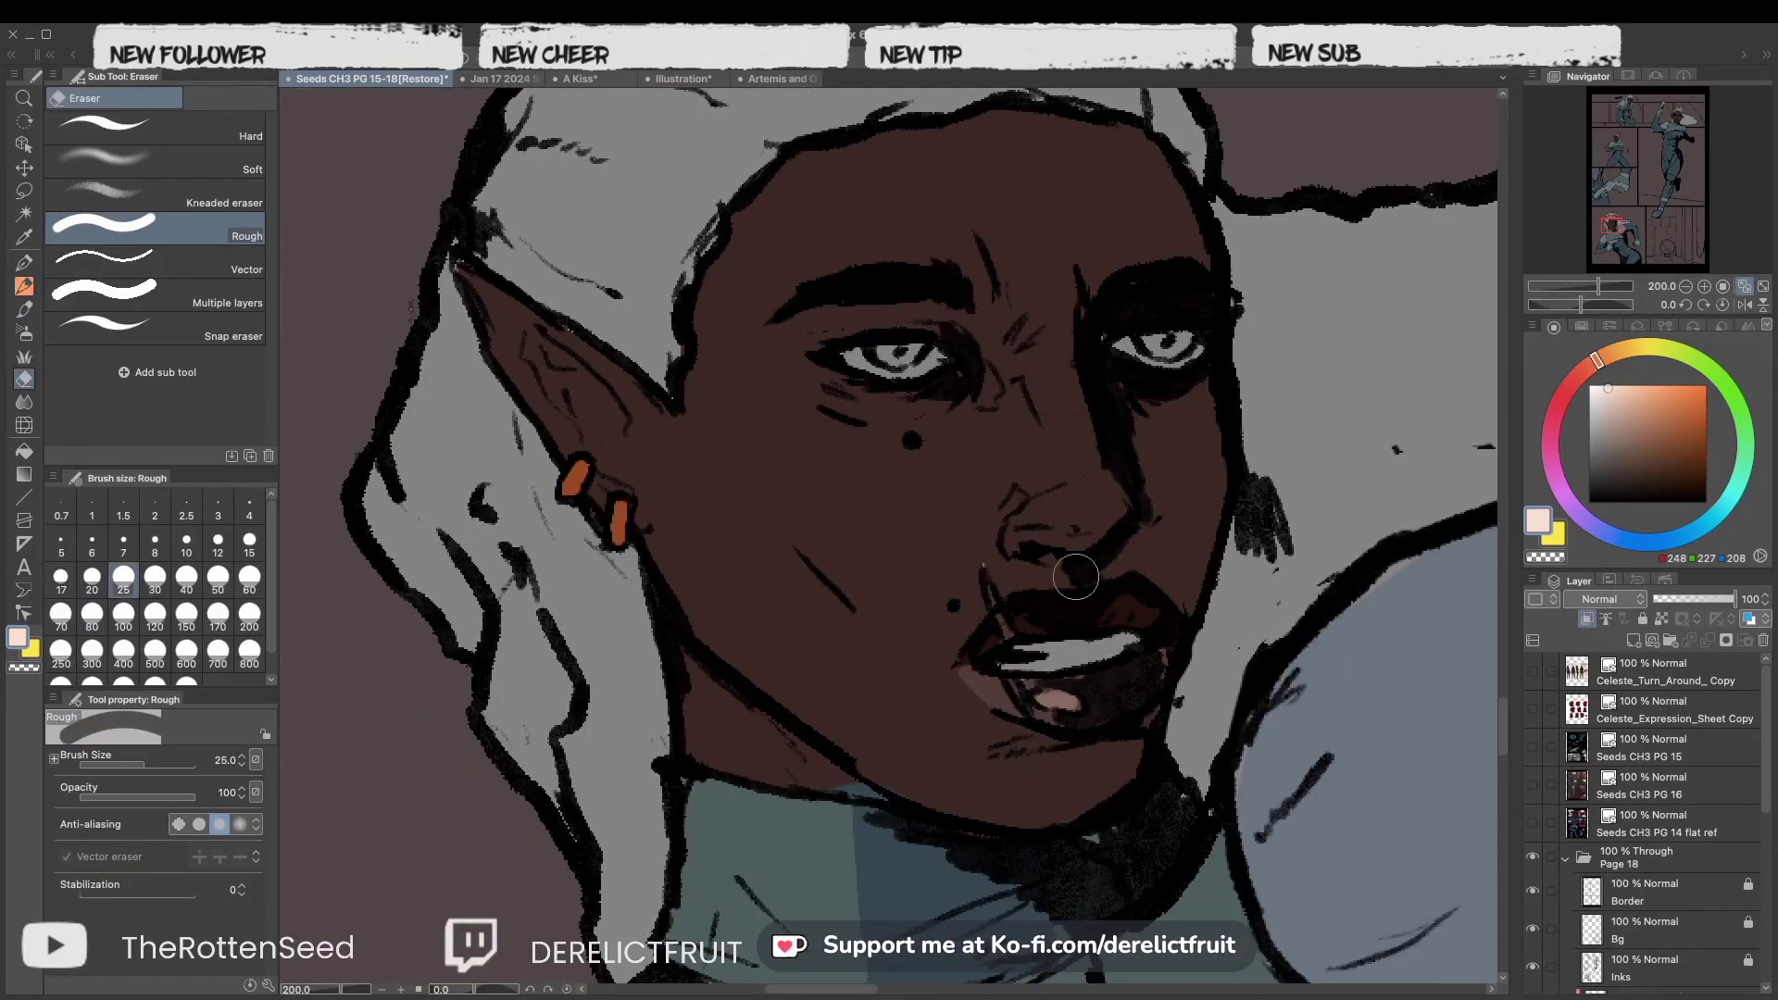
pyautogui.press('g')
pyautogui.click(1597, 387)
pyautogui.moveTo(1609, 224); pyautogui.dragTo(1620, 109)
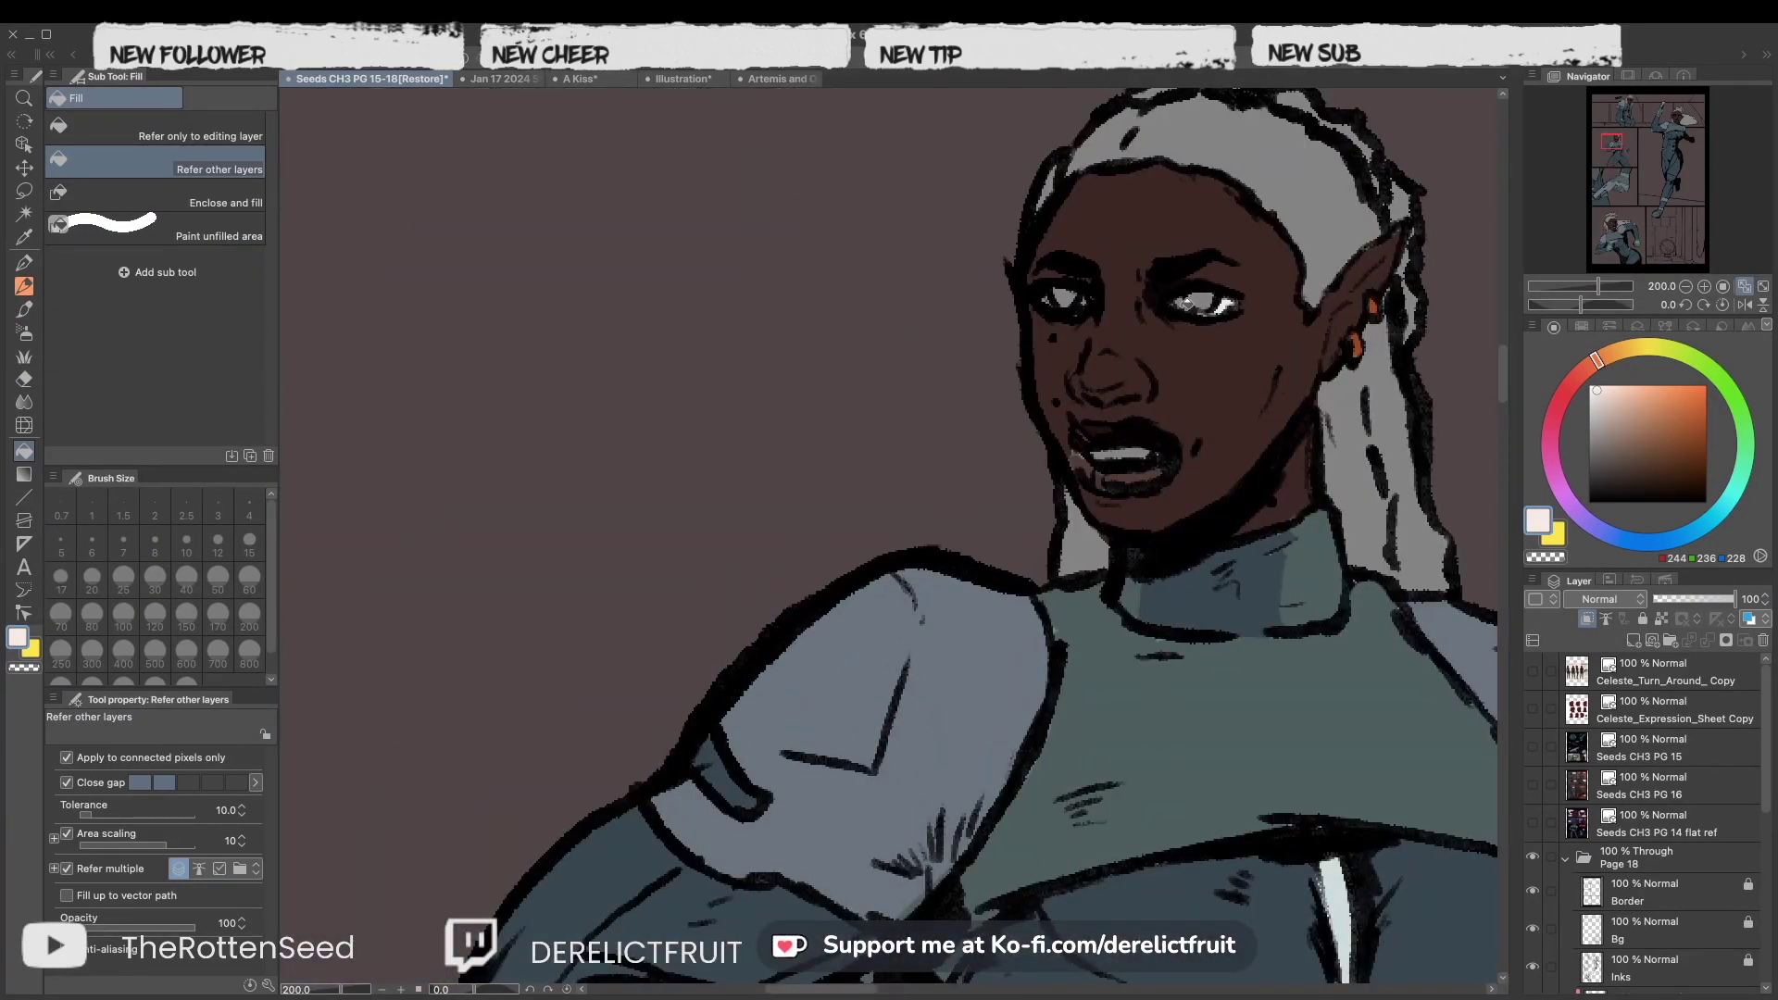
pyautogui.press('b')
pyautogui.click(1624, 105)
pyautogui.press('i')
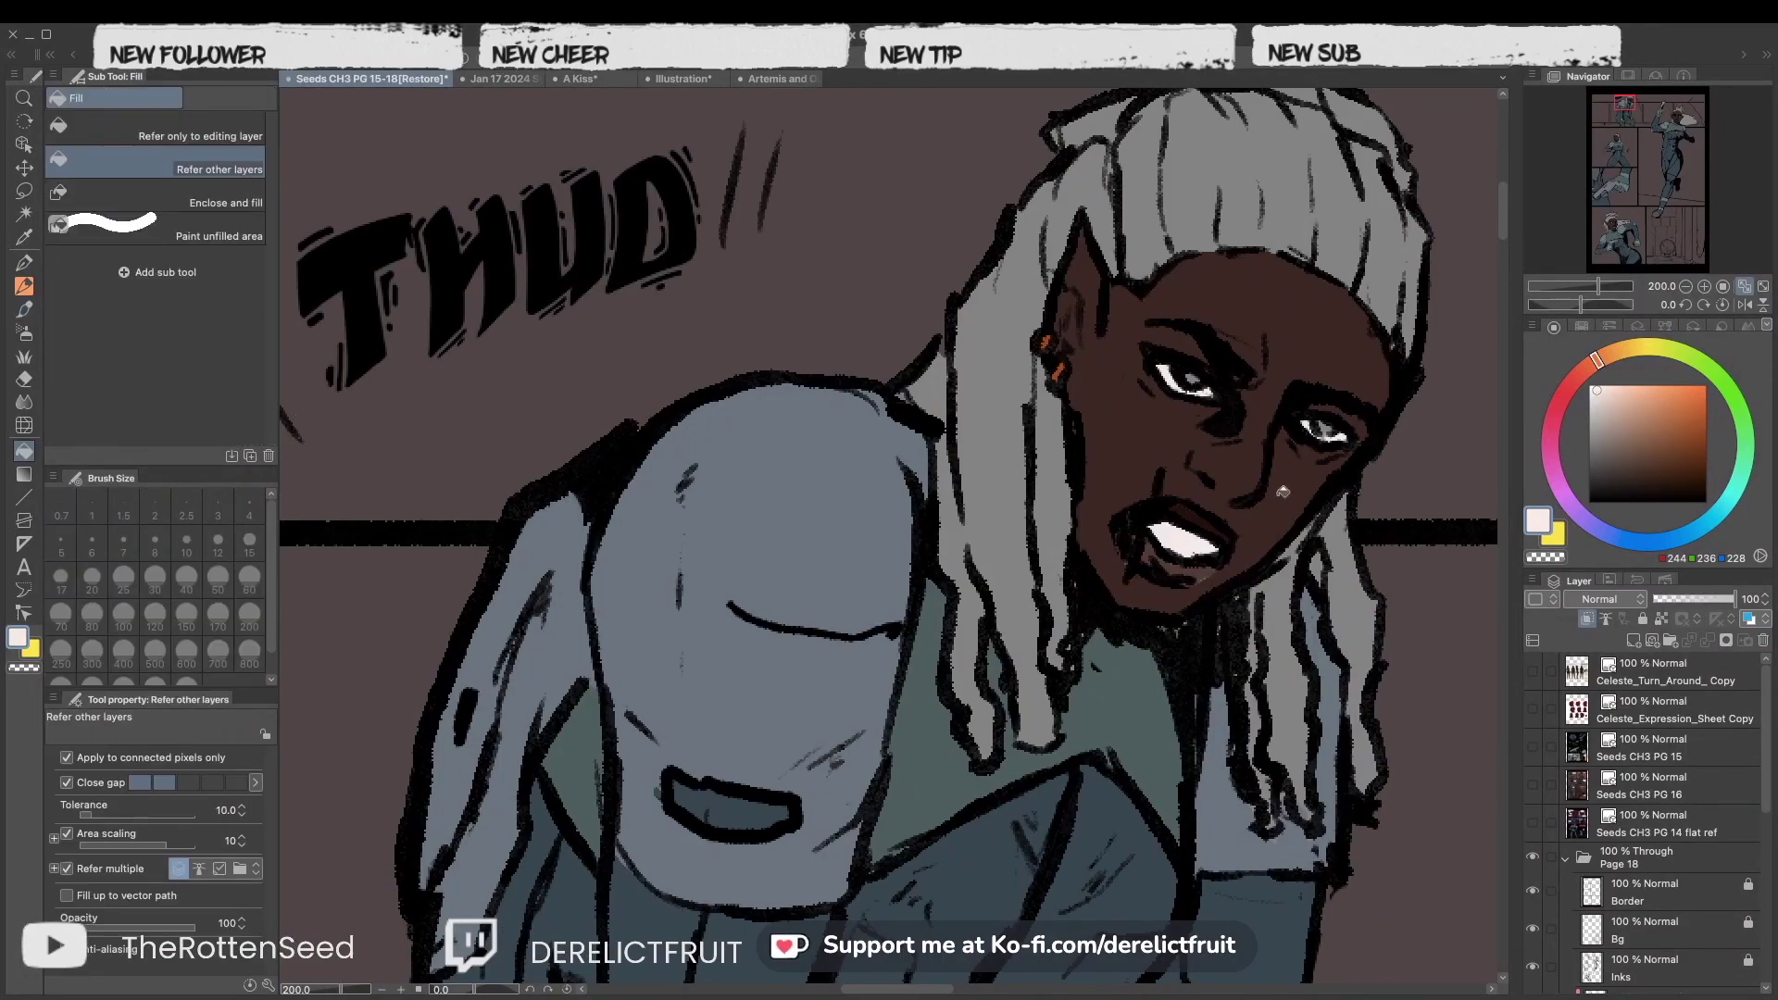
pyautogui.click(1232, 338)
pyautogui.press('b')
pyautogui.click(1659, 140)
pyautogui.moveTo(1659, 140); pyautogui.dragTo(1674, 118)
# Colour the figures' irises bright red and their hair deep red across the panels.
pyautogui.press('g')
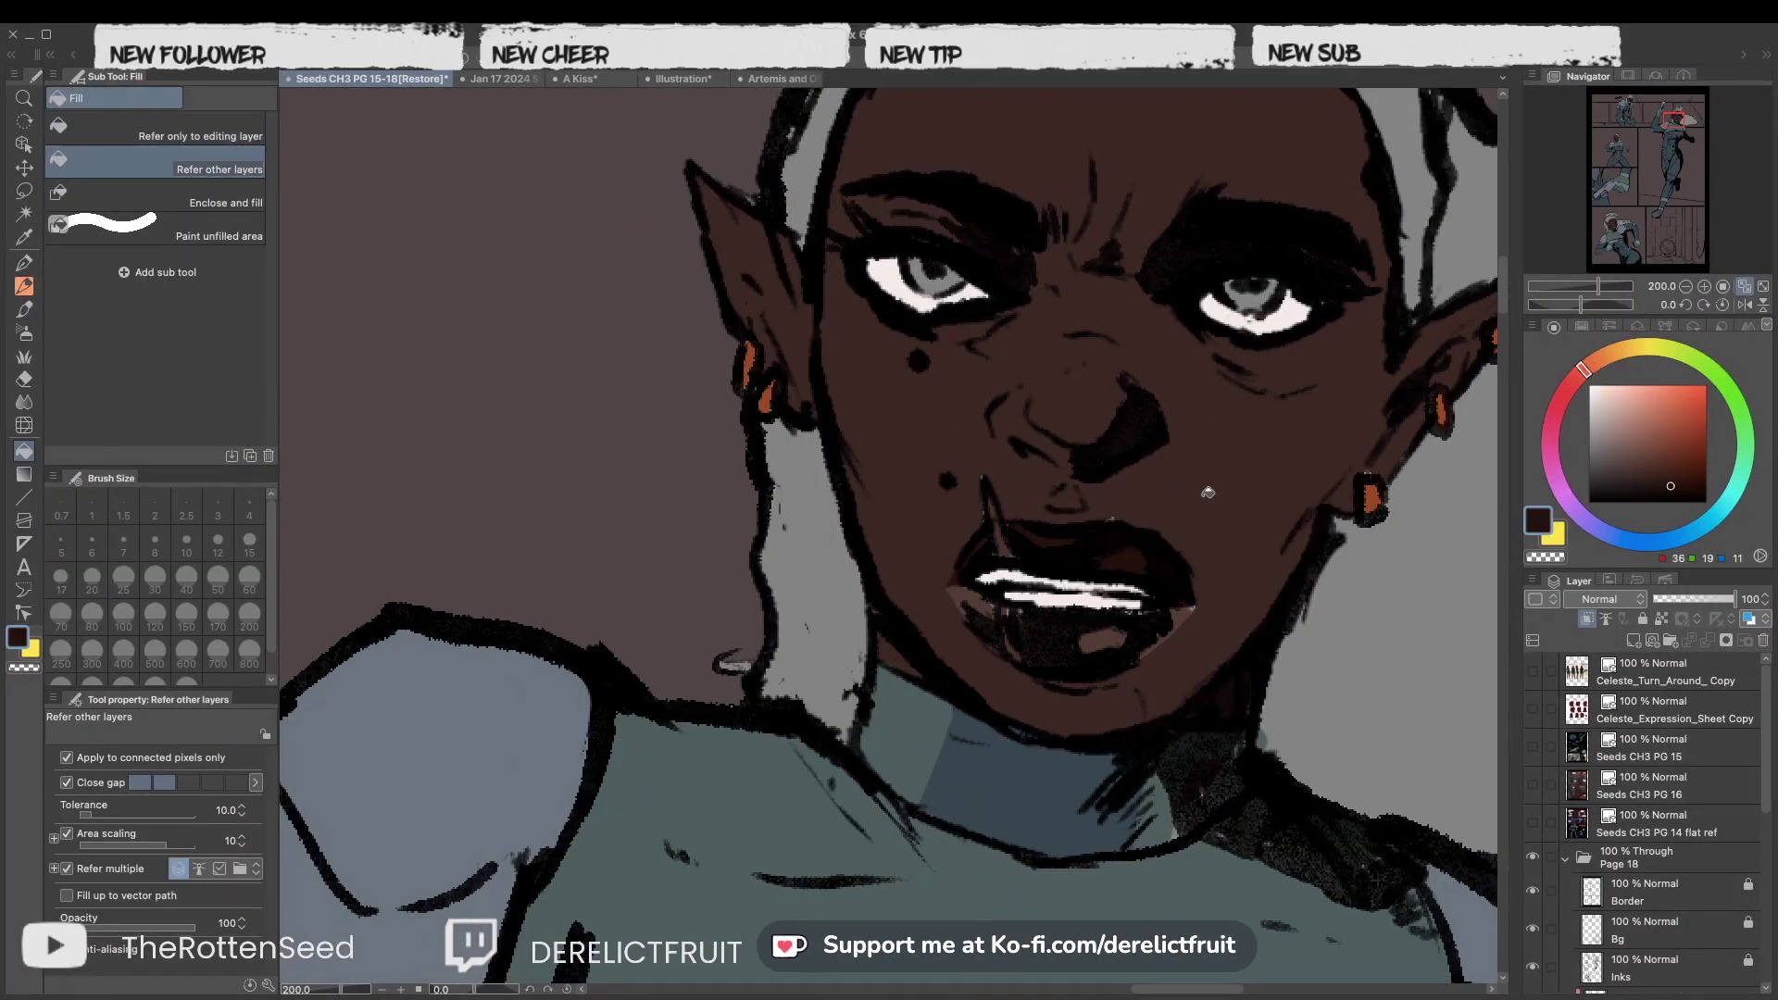
pyautogui.press('b')
pyautogui.keyDown('alt'); pyautogui.click(1133, 481); pyautogui.keyUp('alt')
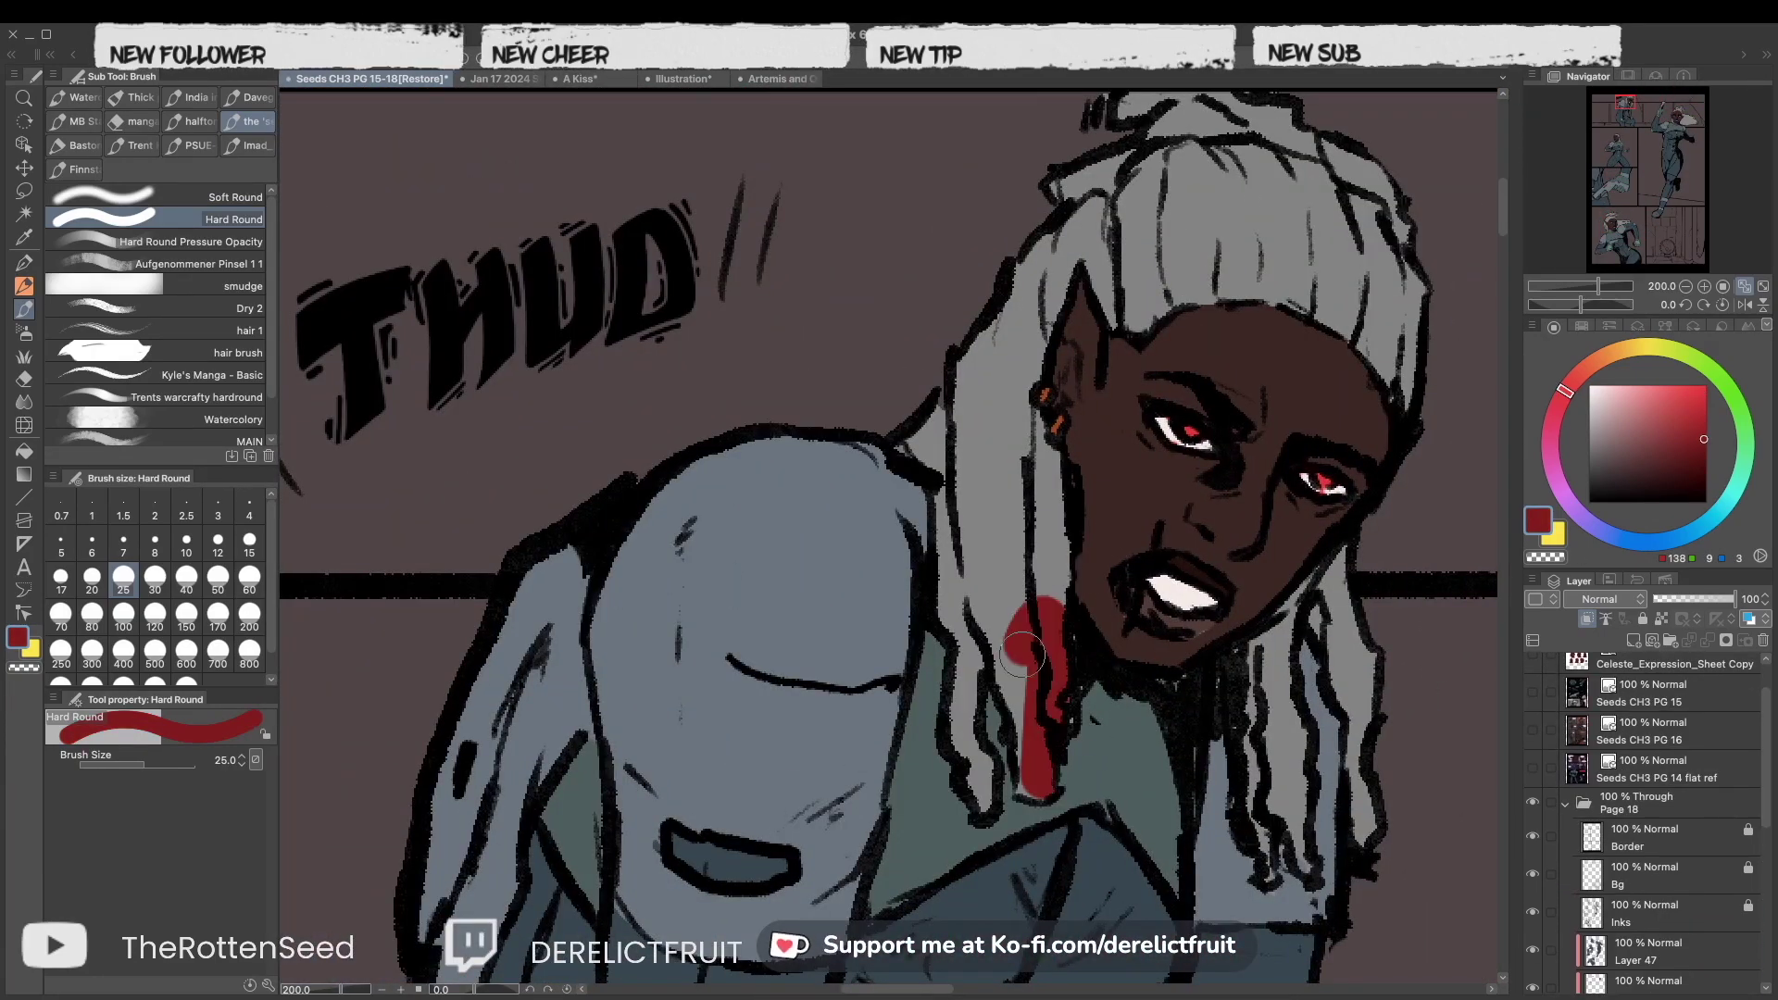
pyautogui.moveTo(1037, 611)
pyautogui.mouseDown()
pyautogui.moveTo(1164, 171)
pyautogui.moveTo(1470, 291)
pyautogui.moveTo(1297, 658)
pyautogui.moveTo(1370, 773)
pyautogui.mouseUp()
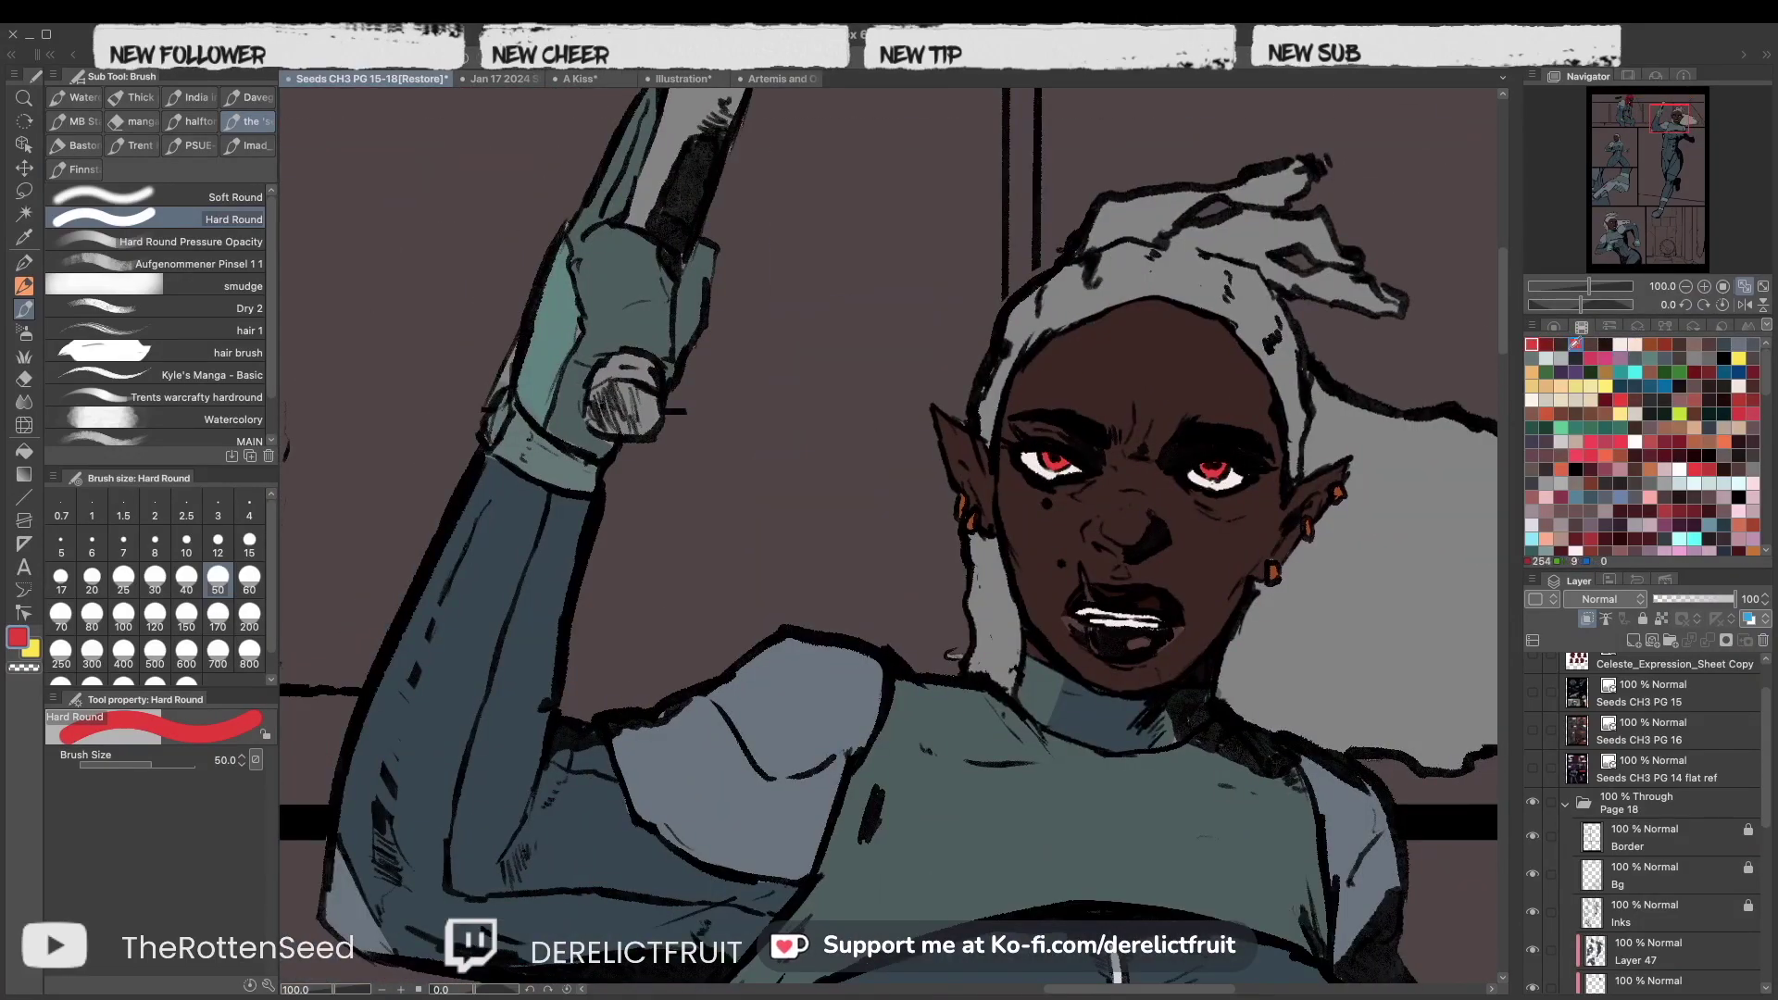
pyautogui.moveTo(1254, 565); pyautogui.dragTo(1006, 360)
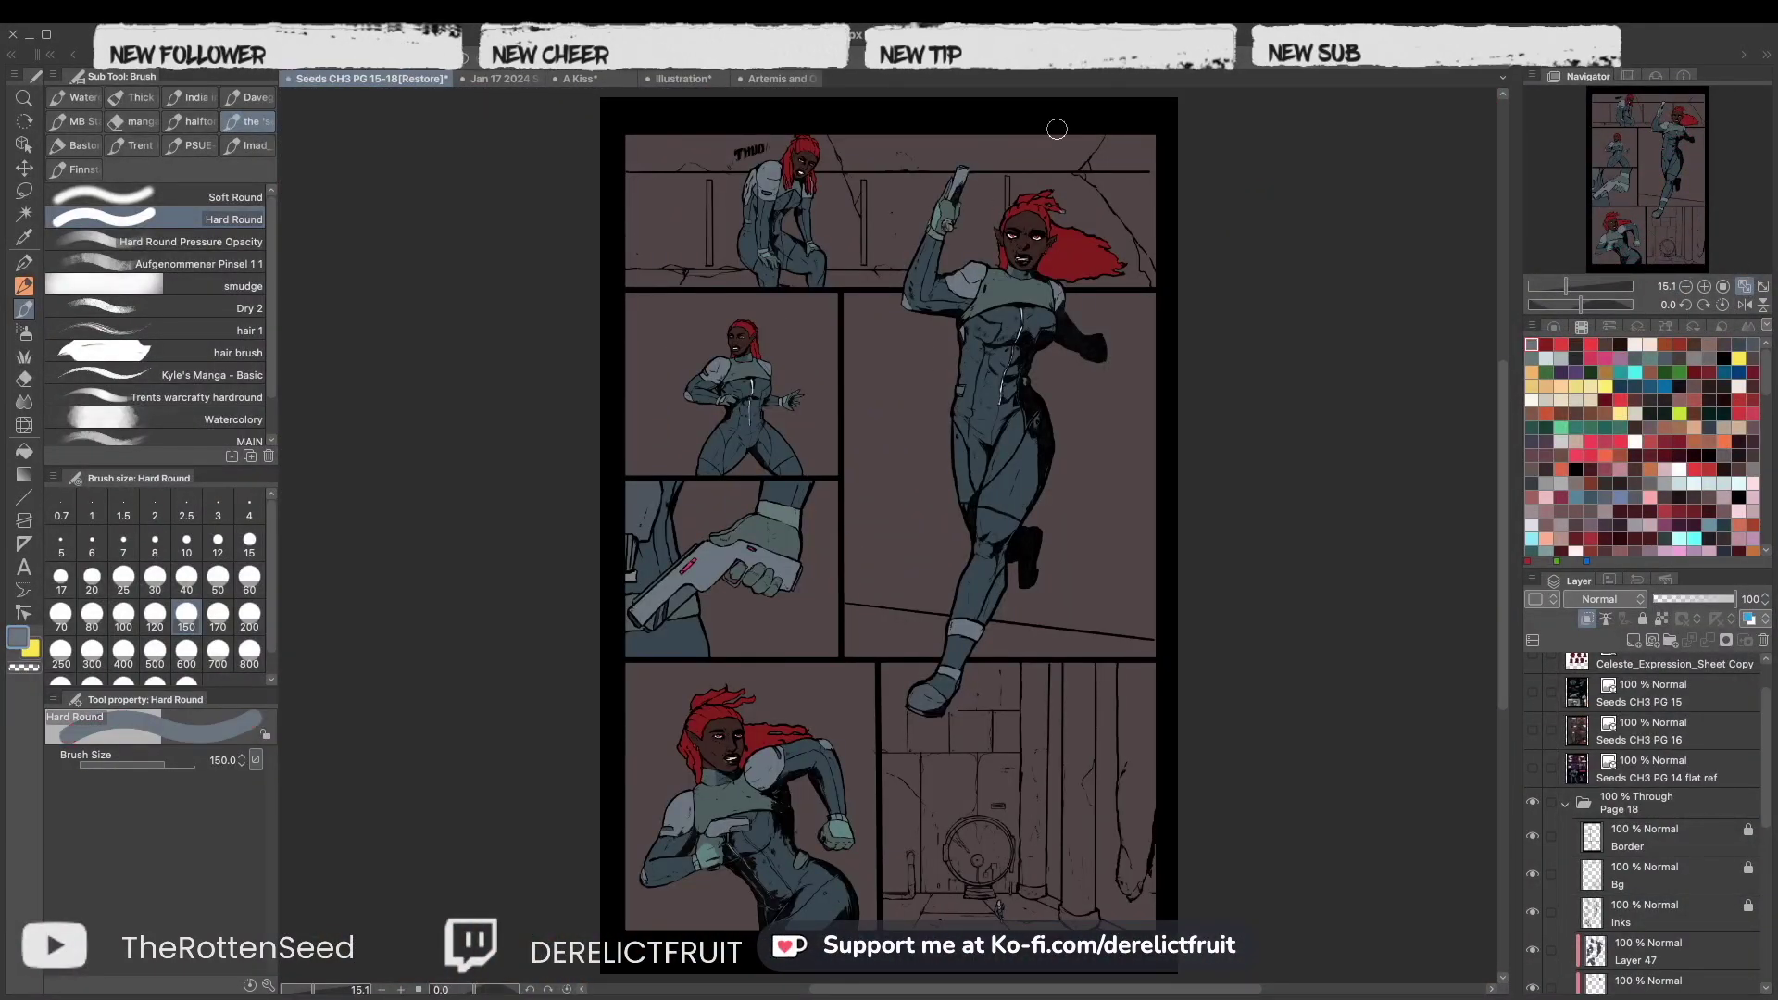
# Copy the 35% Multiply shading layer from the Page 17 folder and paste it above the flats in Page 18.
pyautogui.scroll(-5, 1745, 827)
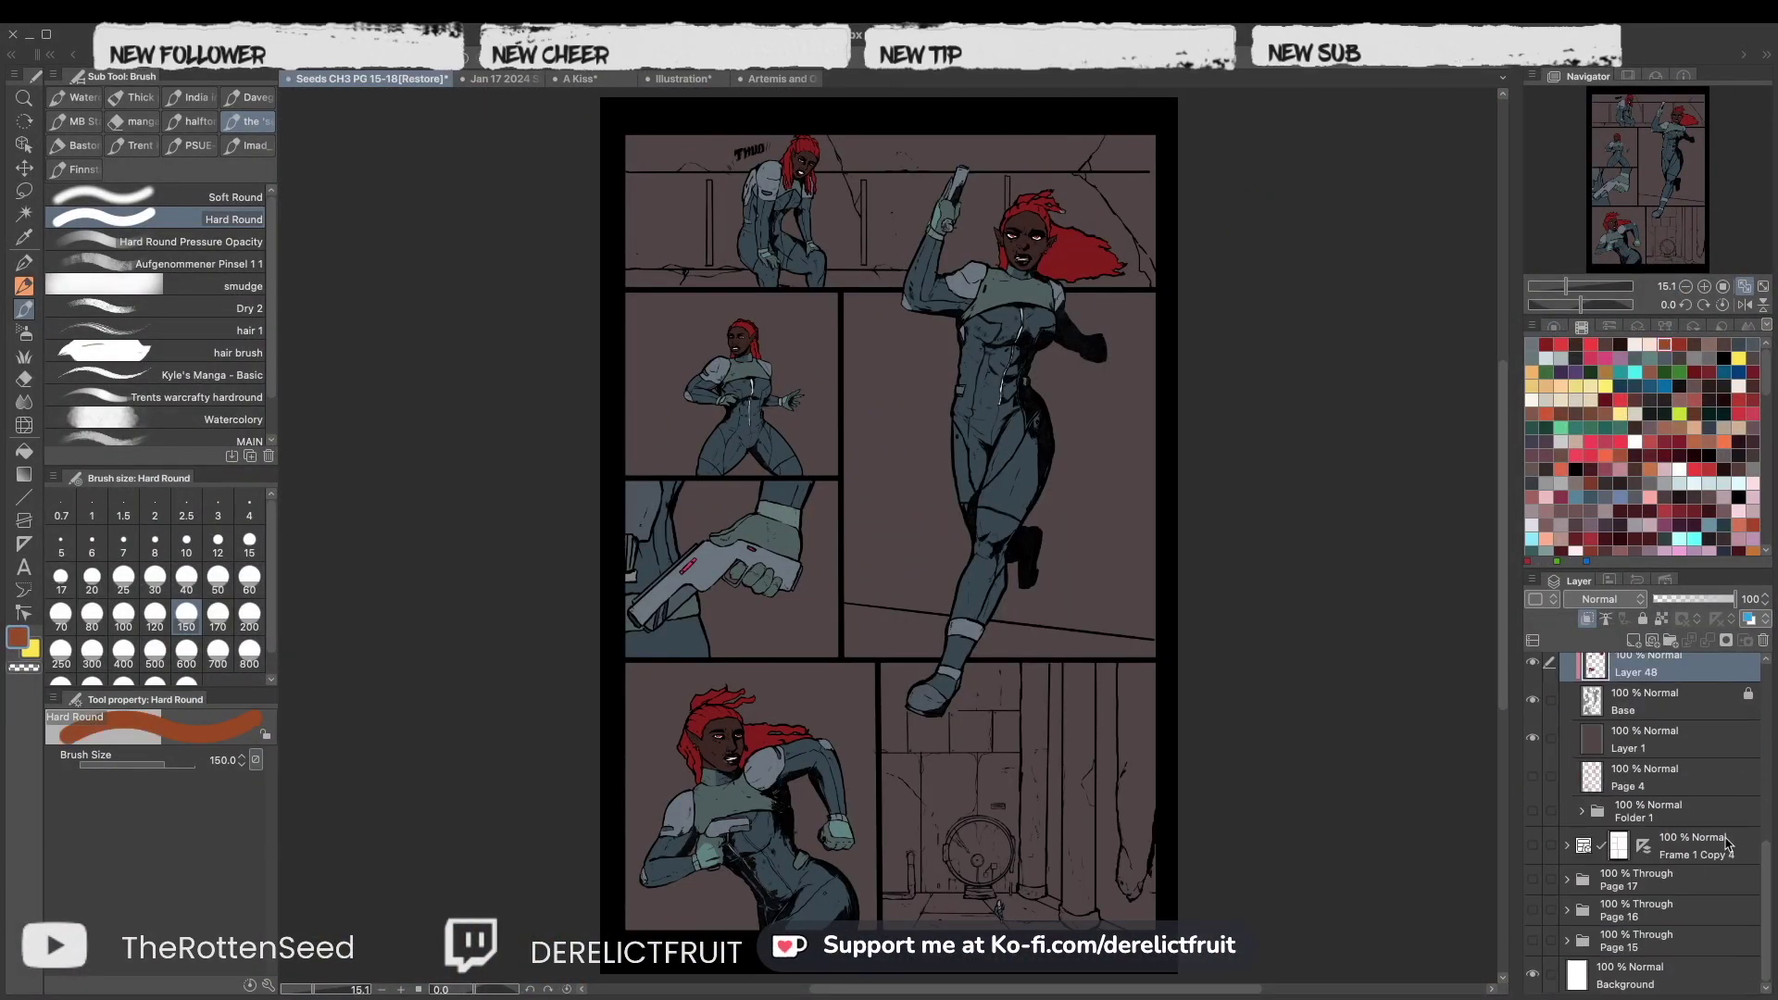
pyautogui.click(1567, 879)
pyautogui.scroll(-5, 1658, 833)
pyautogui.click(1699, 776)
pyautogui.scroll(5, 1700, 776)
pyautogui.hotkey('ctrl', 'v')
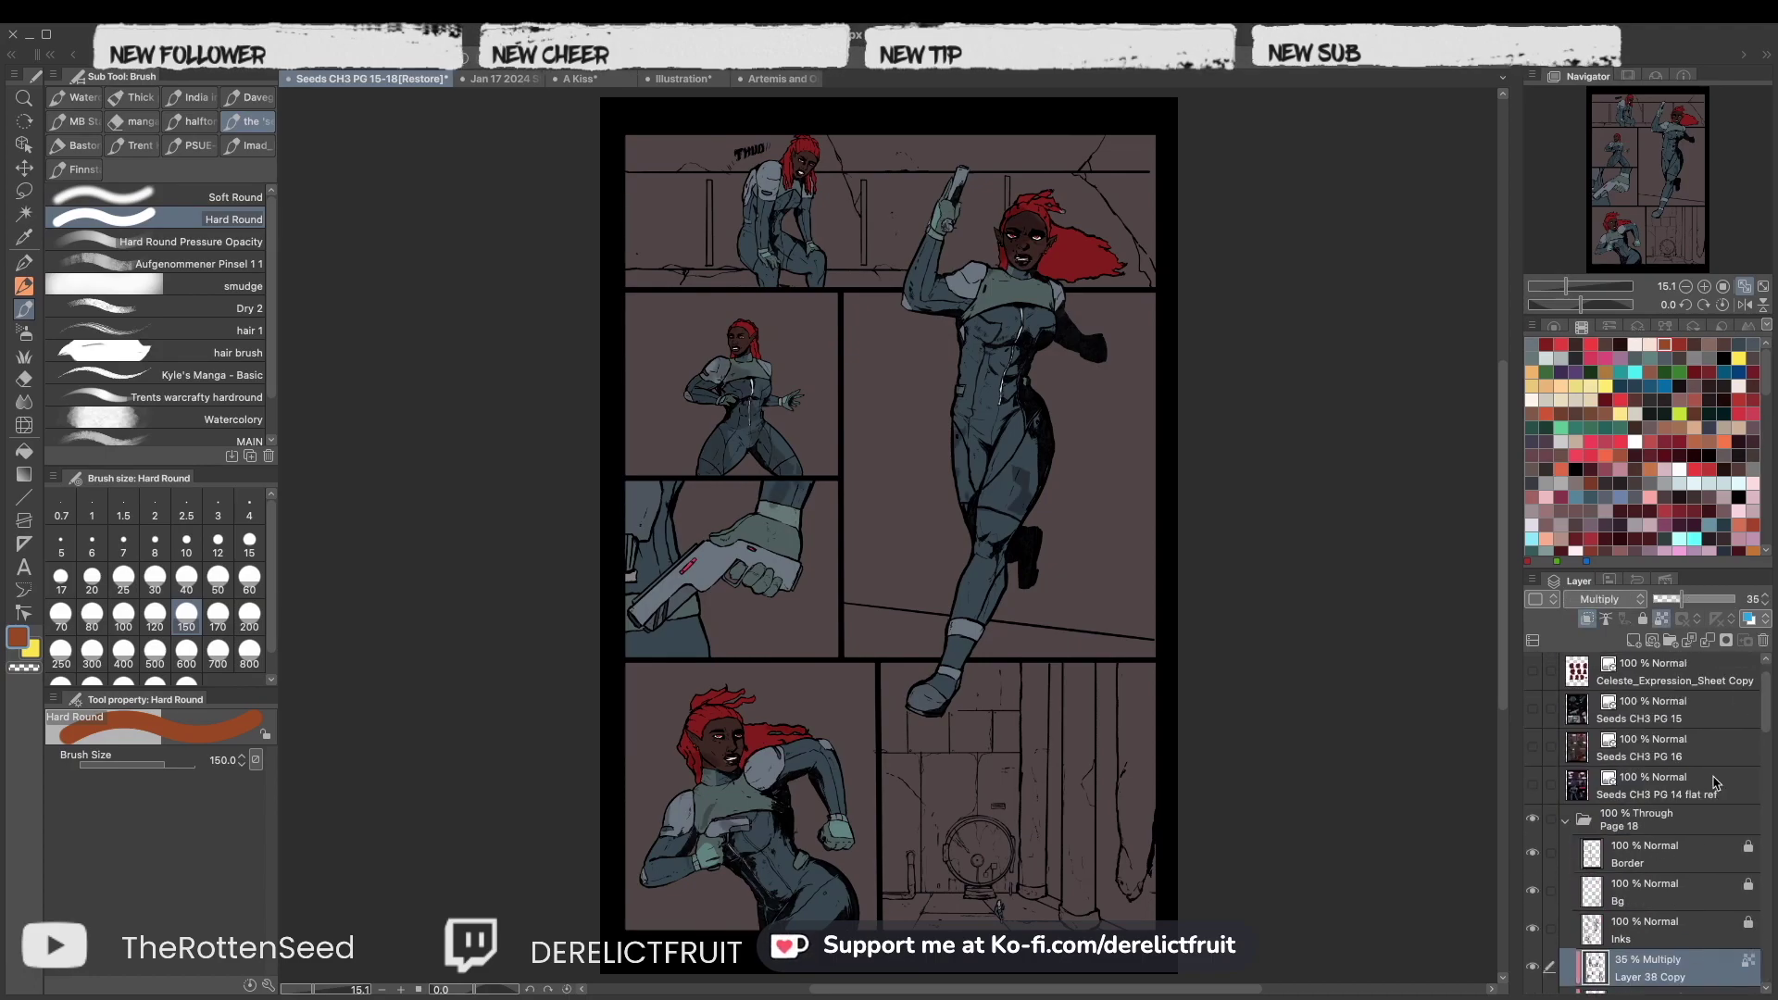
# Sample the shadow colour, hide the Normal duplicate of the shading layer and make the 35% Multiply copy visible and active.
pyautogui.scroll(-3, 1767, 713)
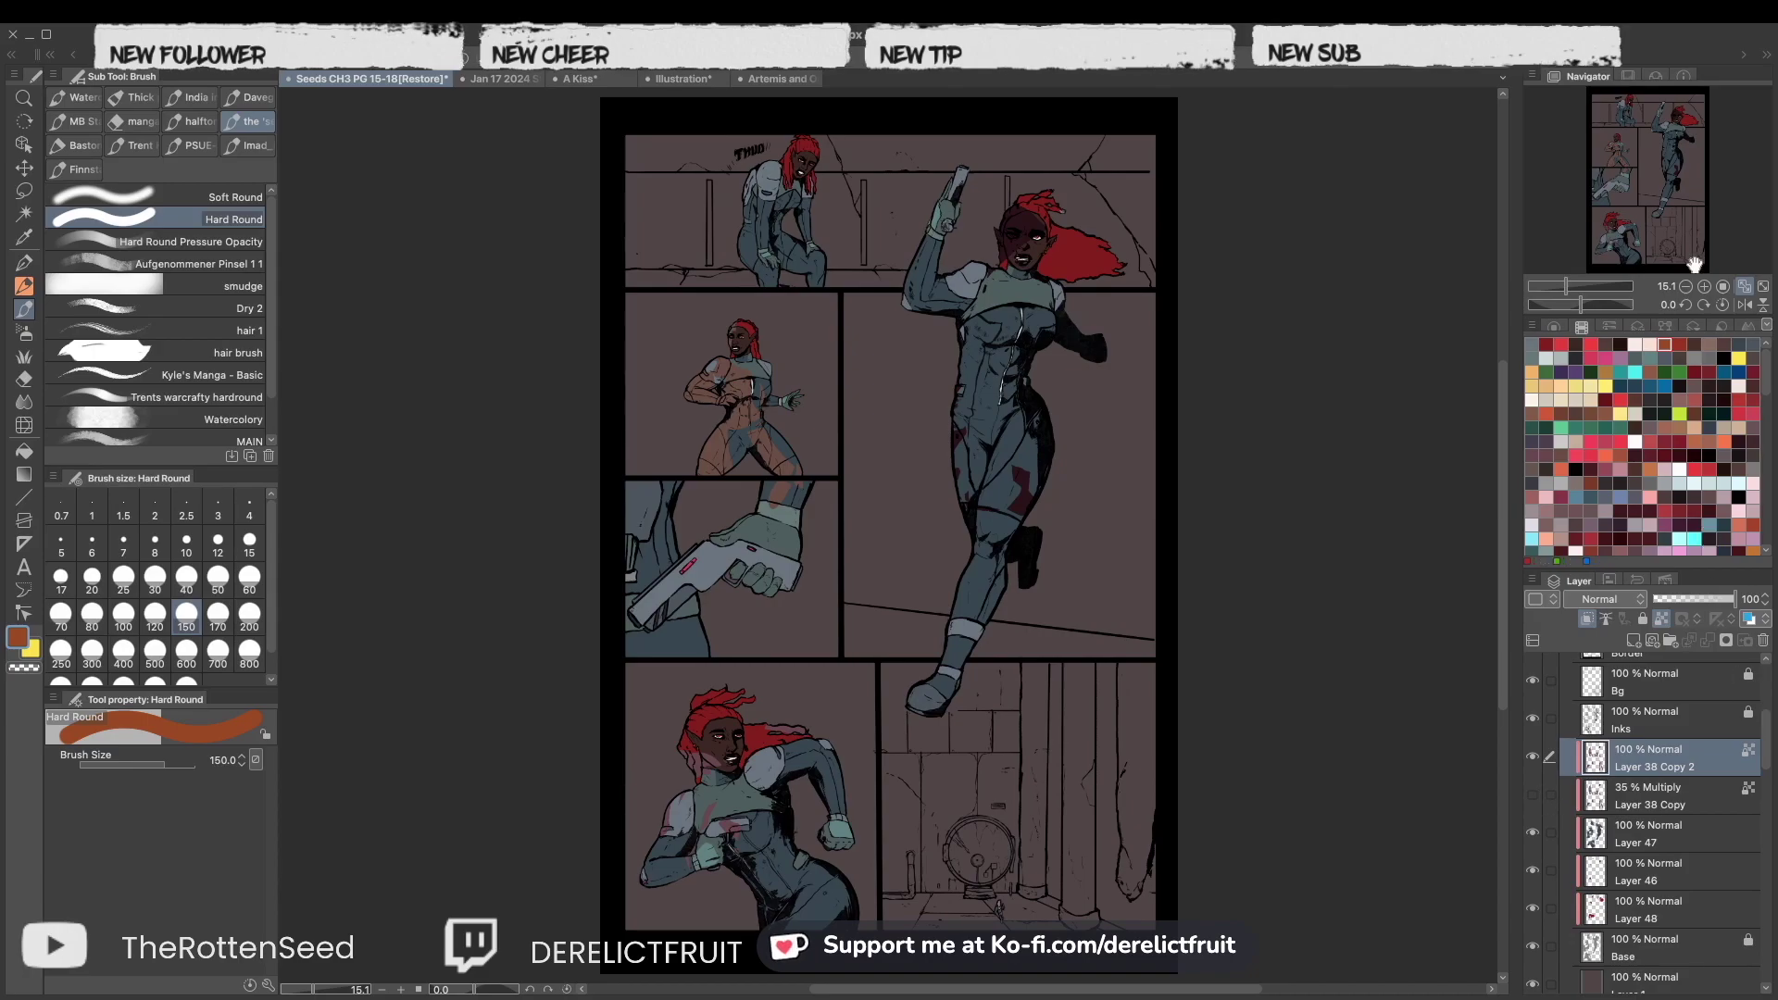
pyautogui.keyDown('alt'); pyautogui.click(947, 595); pyautogui.keyUp('alt')
pyautogui.click(1532, 756)
pyautogui.click(1533, 795)
pyautogui.click(1657, 795)
# Lasso the shadow shapes down the leaping figure's torso, hips and legs on the Multiply layer.
pyautogui.scroll(4, 1191, 593)
pyautogui.scroll(3, 1191, 593)
pyautogui.press('m')
pyautogui.moveTo(1195, 741)
pyautogui.mouseDown()
pyautogui.moveTo(1111, 555)
pyautogui.moveTo(1241, 481)
pyautogui.moveTo(1220, 738)
pyautogui.mouseUp()
pyautogui.moveTo(1160, 749); pyautogui.dragTo(1208, 427)
pyautogui.moveTo(1074, 878); pyautogui.dragTo(1191, 592)
pyautogui.scroll(3, 1190, 593)
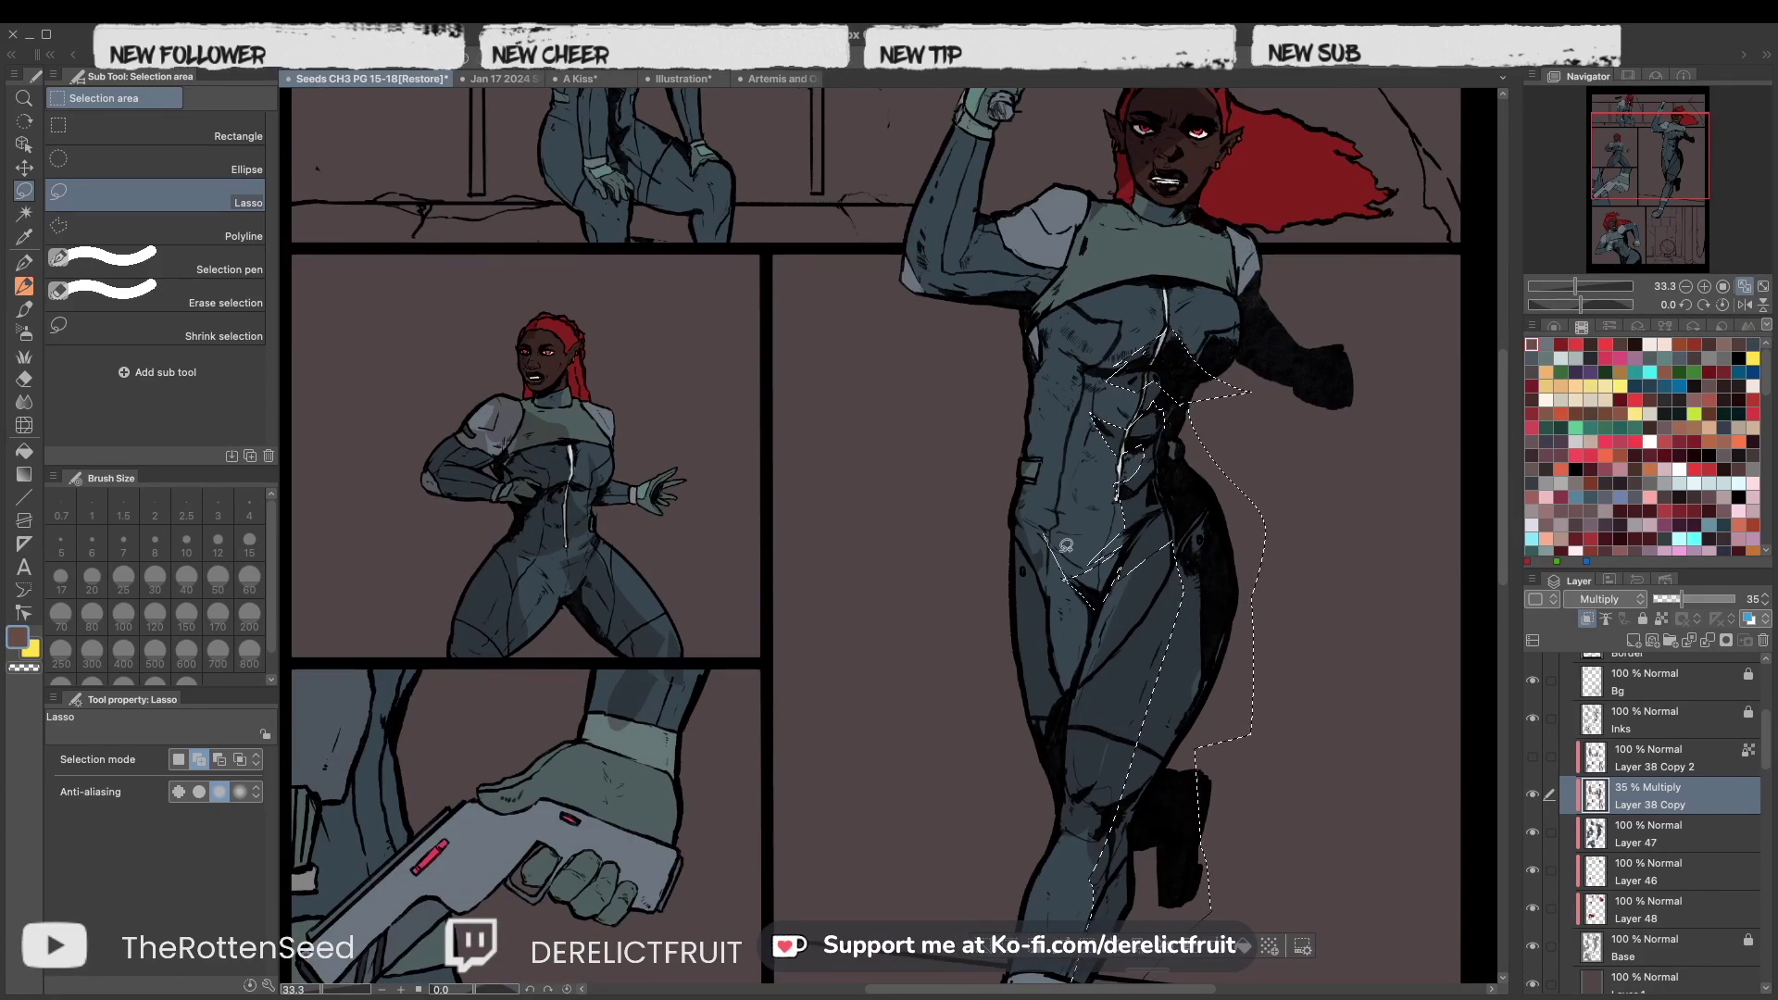
pyautogui.scroll(4, 1123, 516)
pyautogui.moveTo(1036, 435); pyautogui.dragTo(1042, 431)
pyautogui.click(1647, 200)
# Open a second window of the same canvas beside the first, keeping one on the whole page and one for close-up work.
pyautogui.click(648, 56)
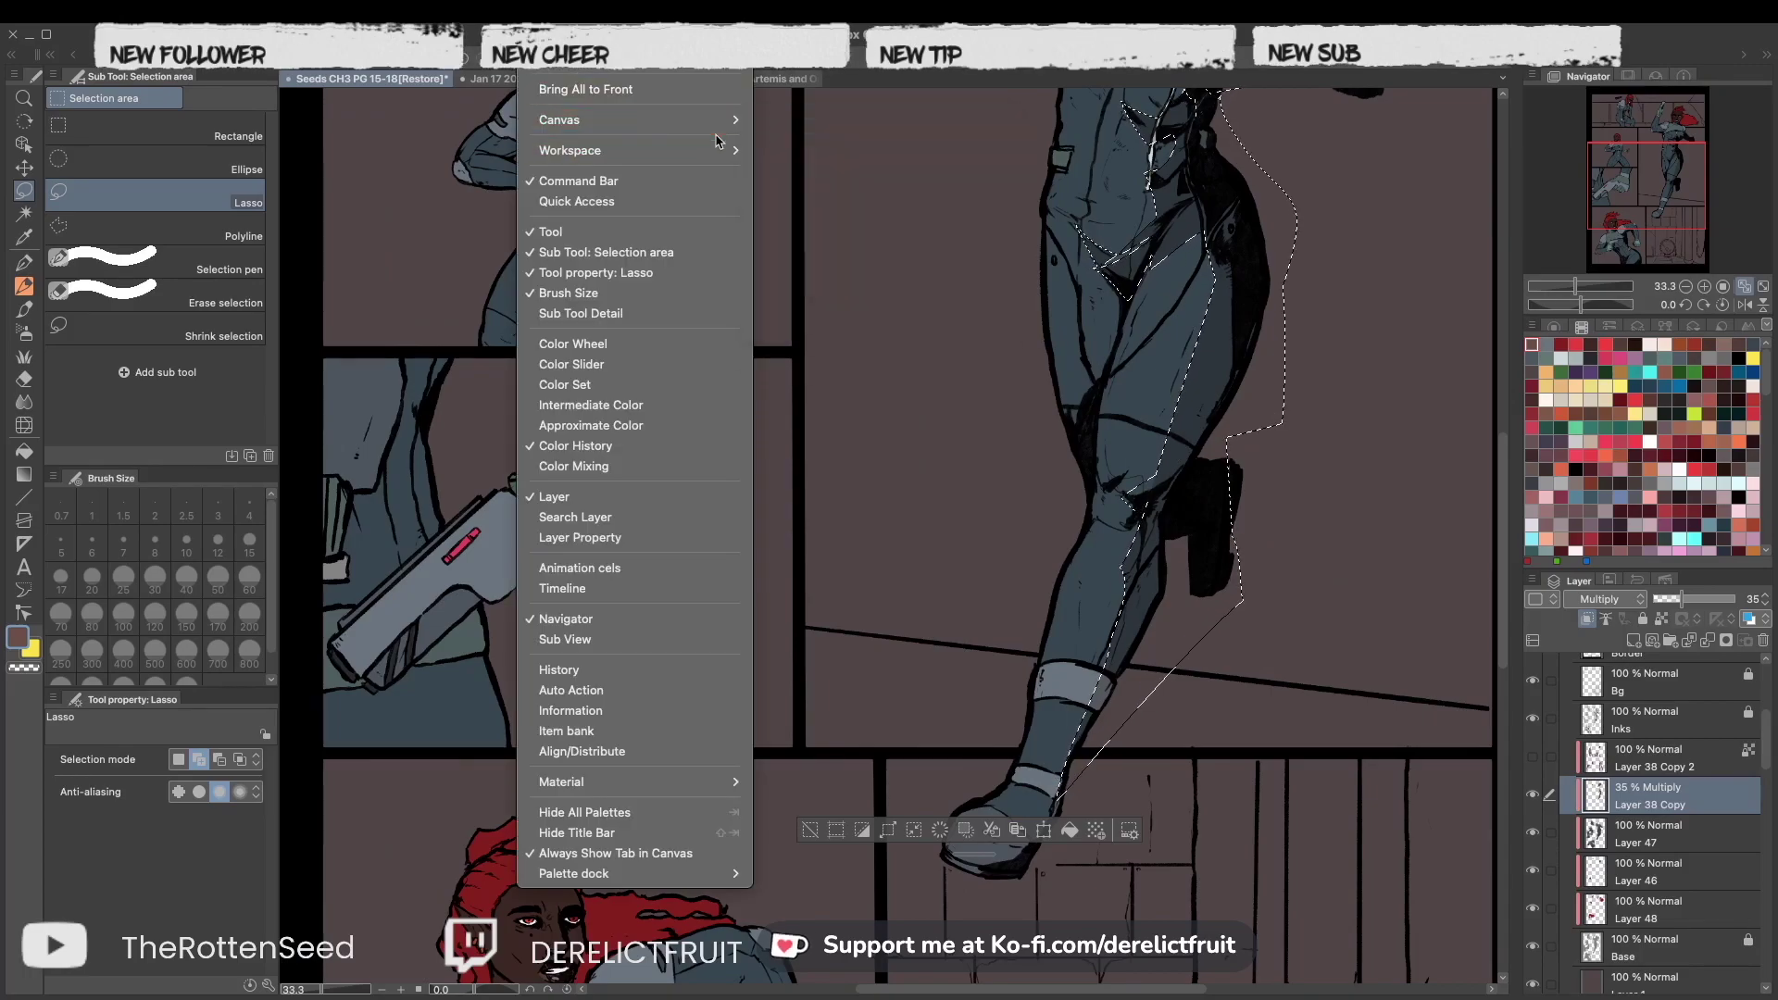
pyautogui.click(833, 116)
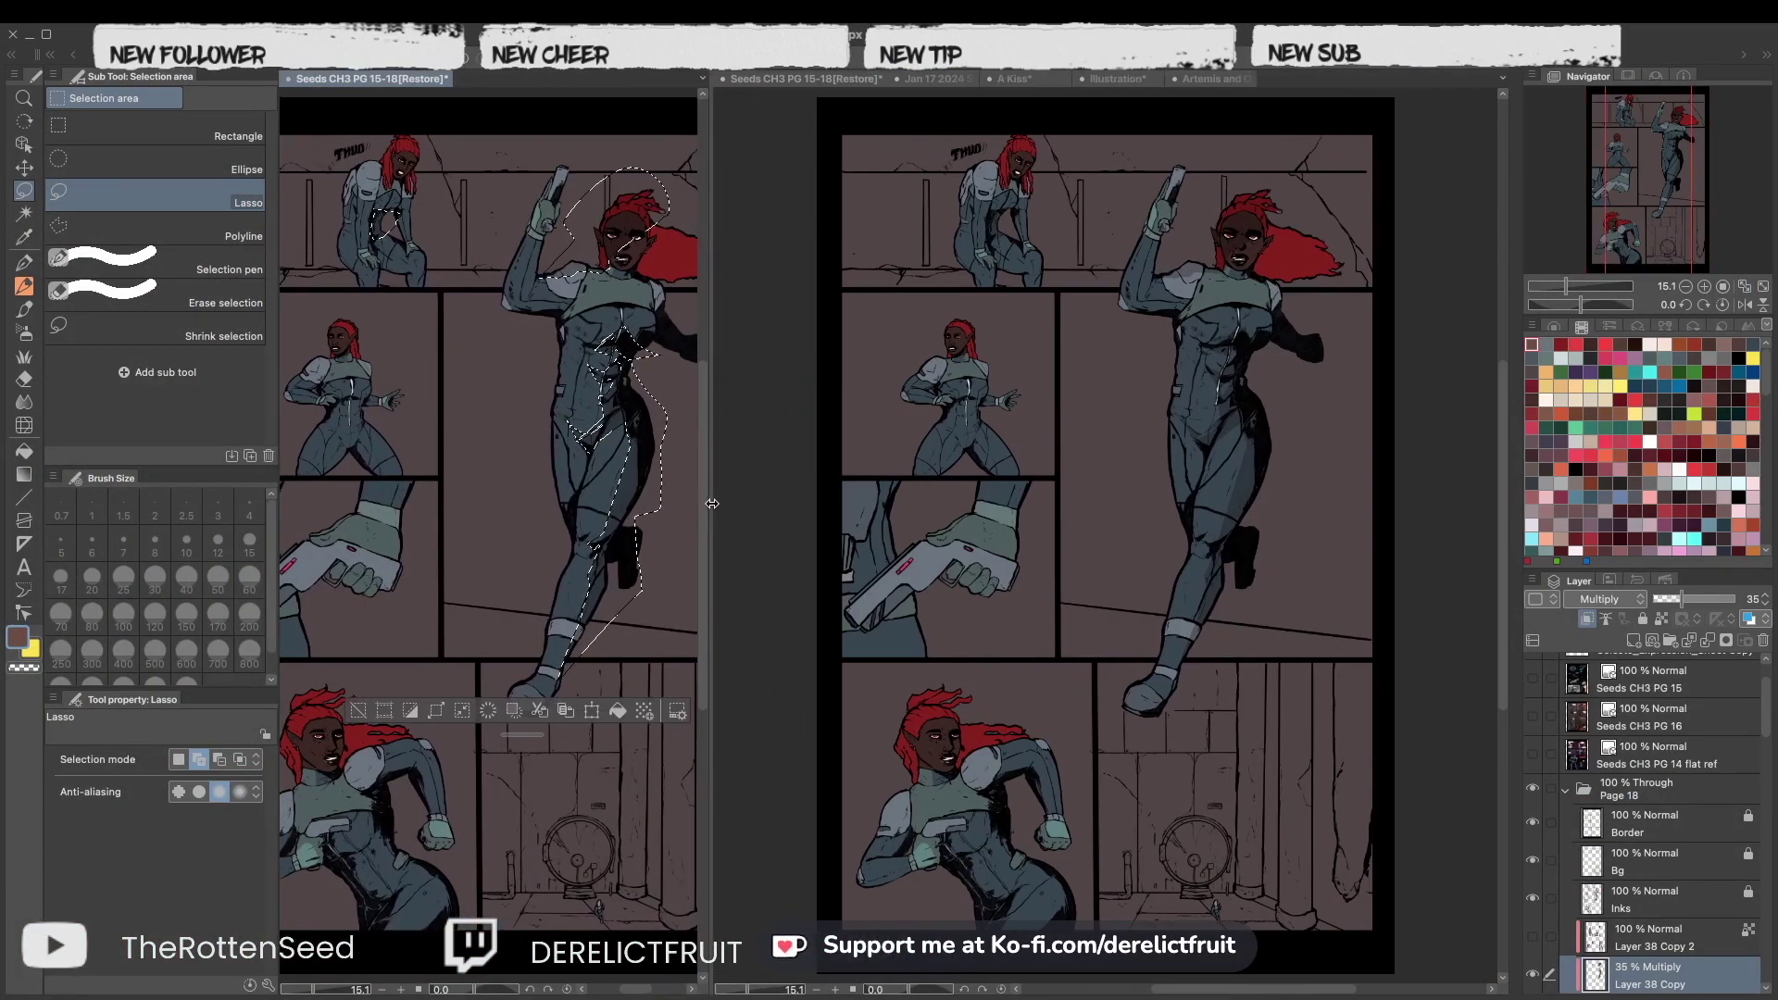
pyautogui.scroll(10, 978, 377)
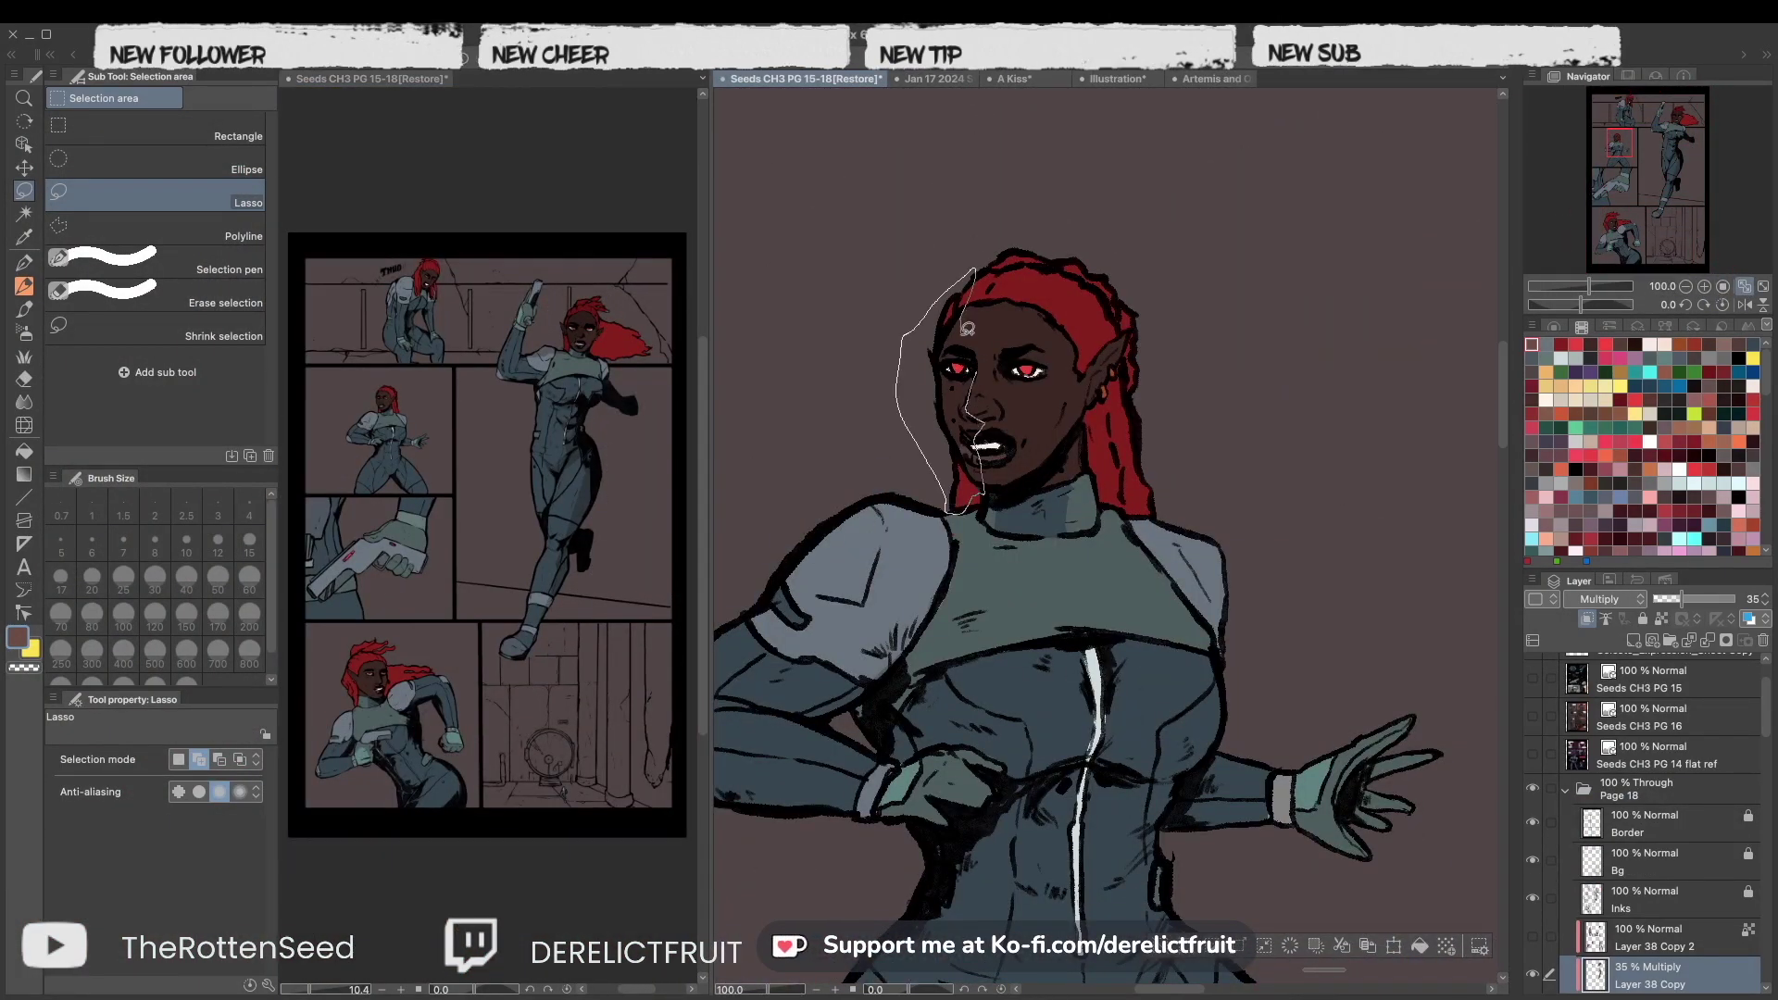
# Lasso and fill shadow shapes on the crouching woman's torso, the bottom-panel figure and the gun close-up.
pyautogui.click(1421, 953)
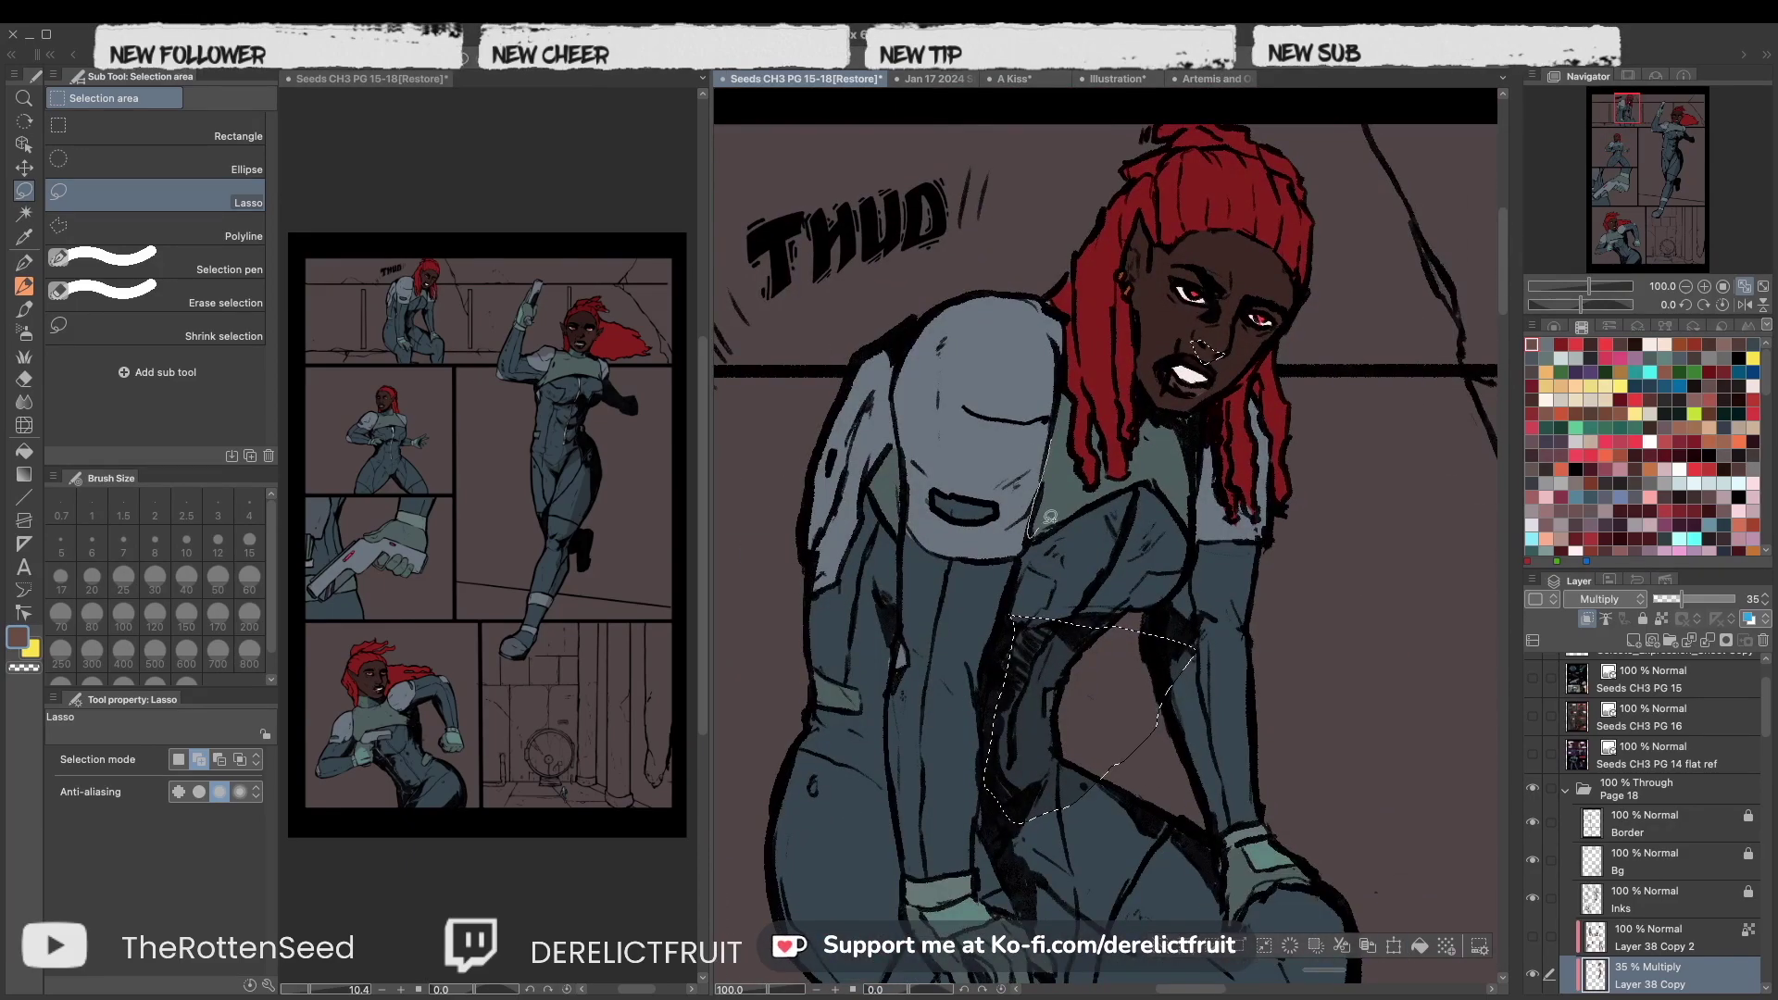
pyautogui.moveTo(1676, 118); pyautogui.dragTo(1622, 255)
pyautogui.moveTo(847, 232)
pyautogui.mouseDown()
pyautogui.moveTo(944, 400)
pyautogui.moveTo(1315, 481)
pyautogui.mouseUp()
pyautogui.moveTo(1622, 252); pyautogui.dragTo(1609, 197)
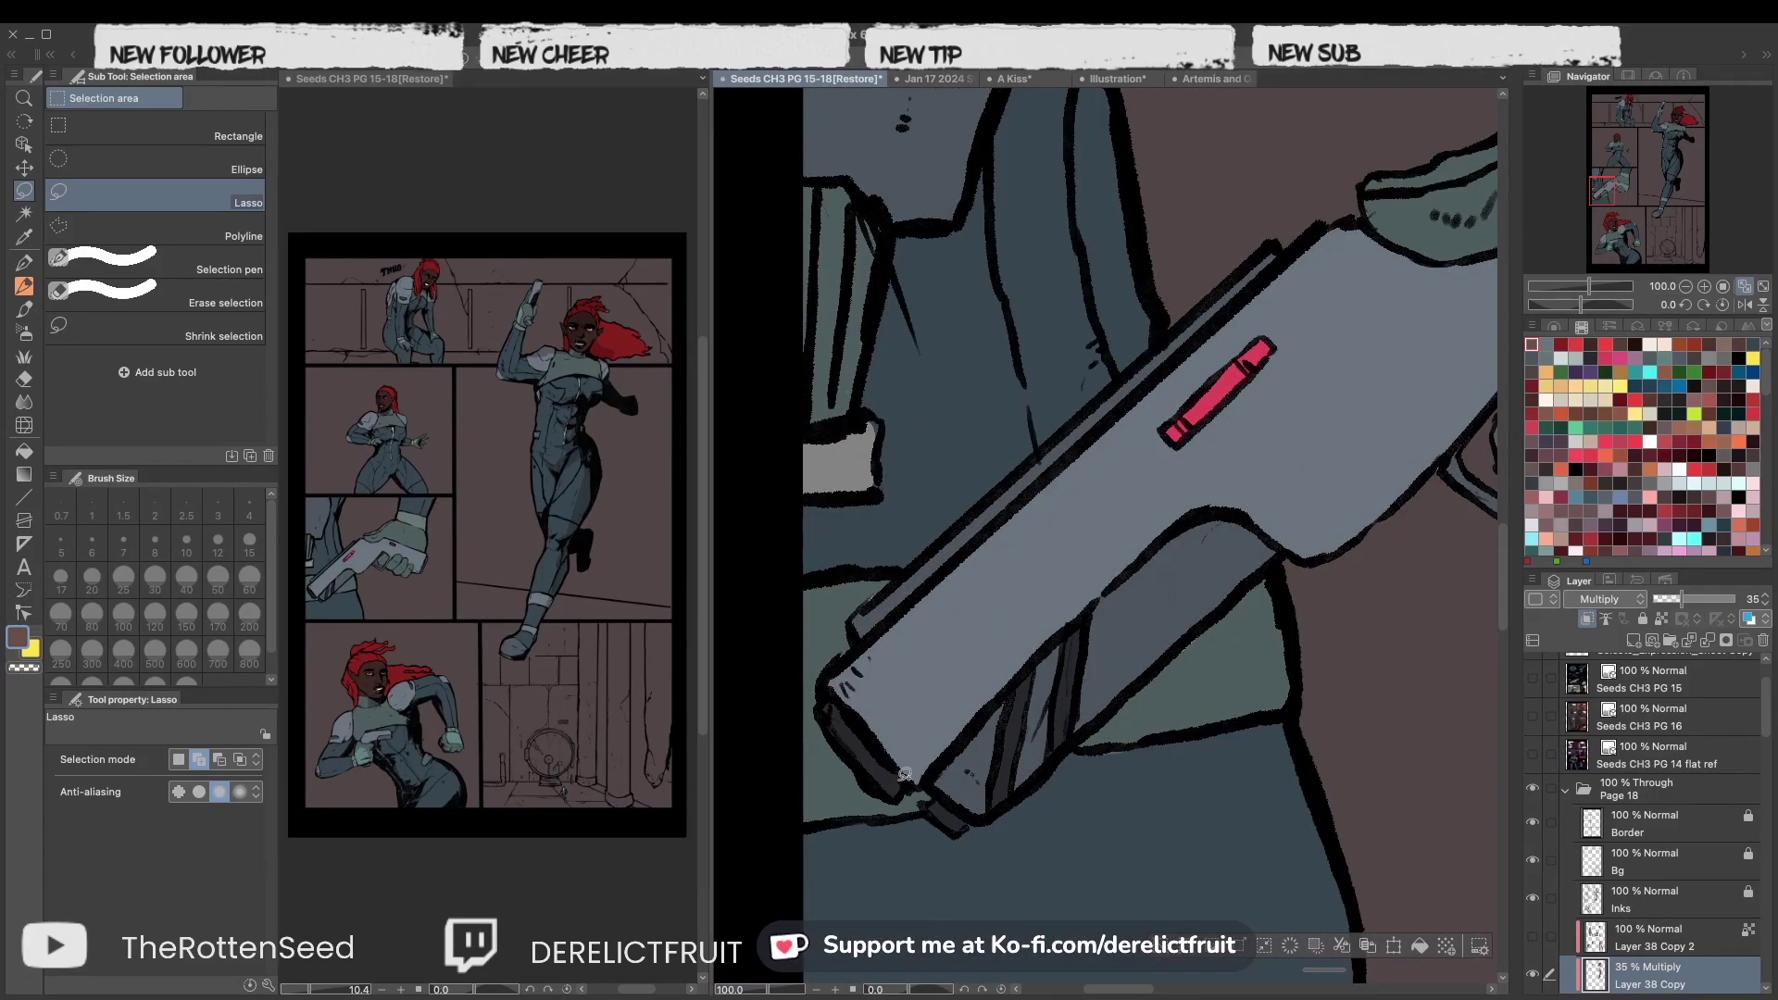
pyautogui.scroll(-3, 1371, 408)
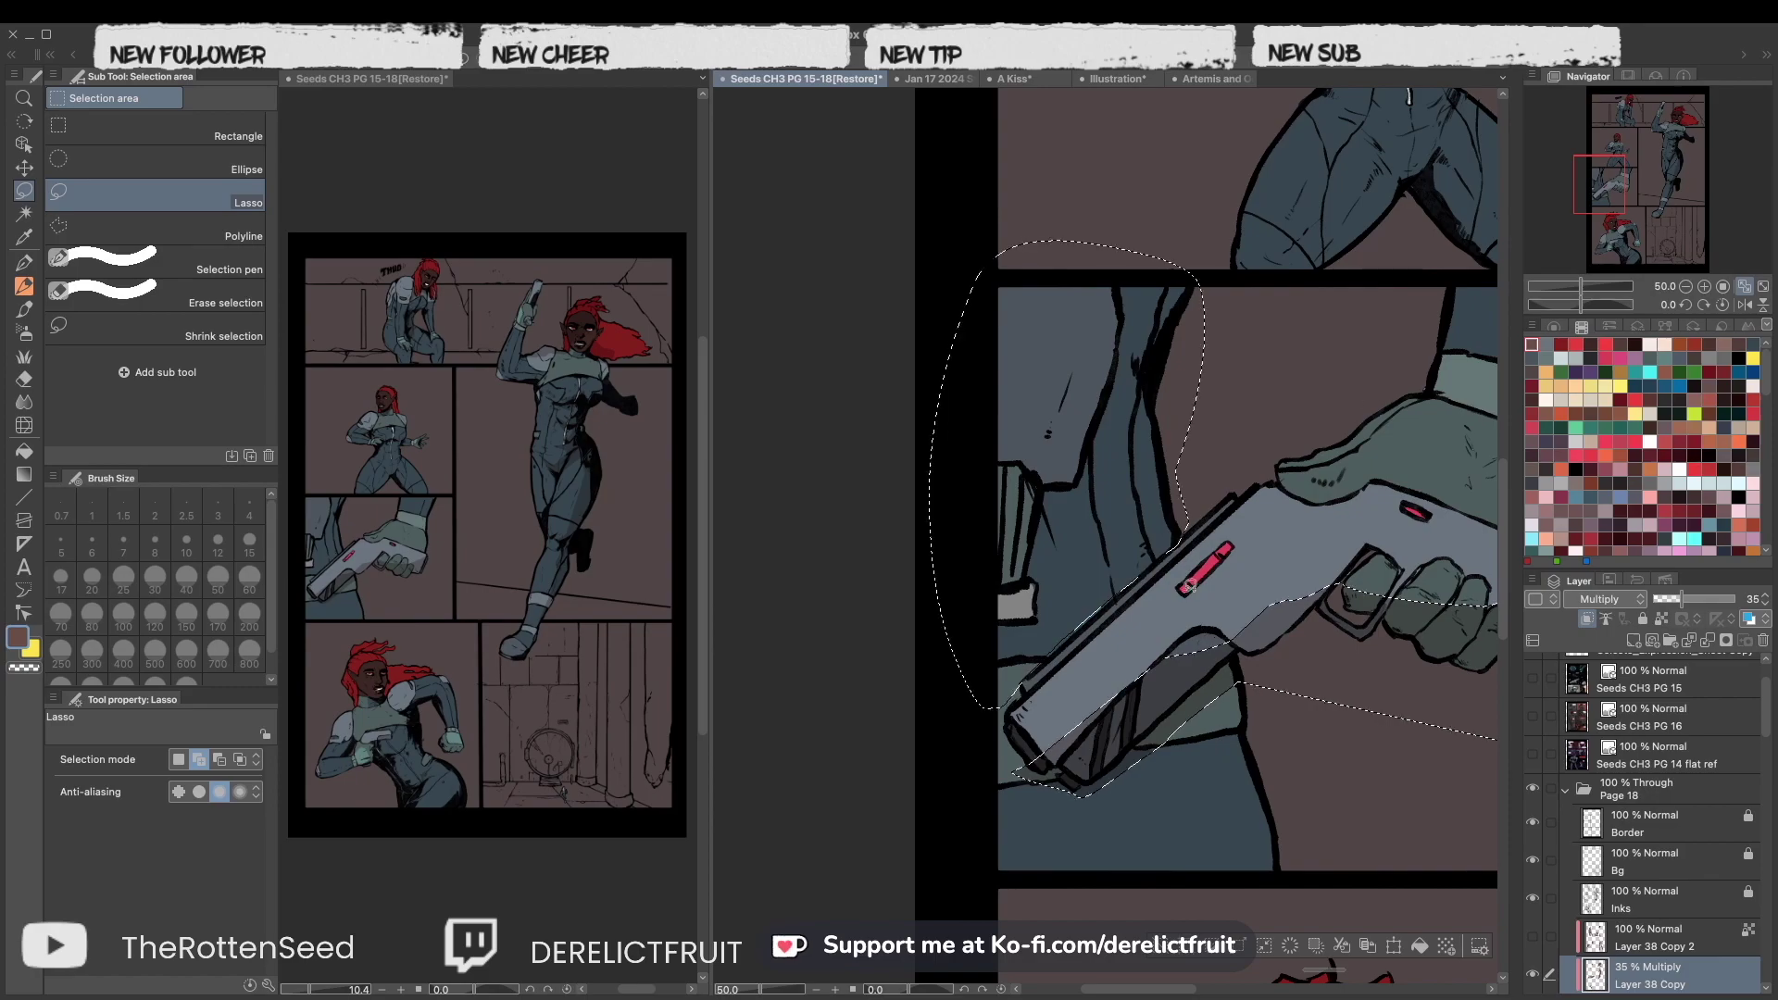
# Lasso shadow shapes on the second-panel figure's face, torso and thighs and on the crouching woman's back and legs.
pyautogui.scroll(5, 1142, 609)
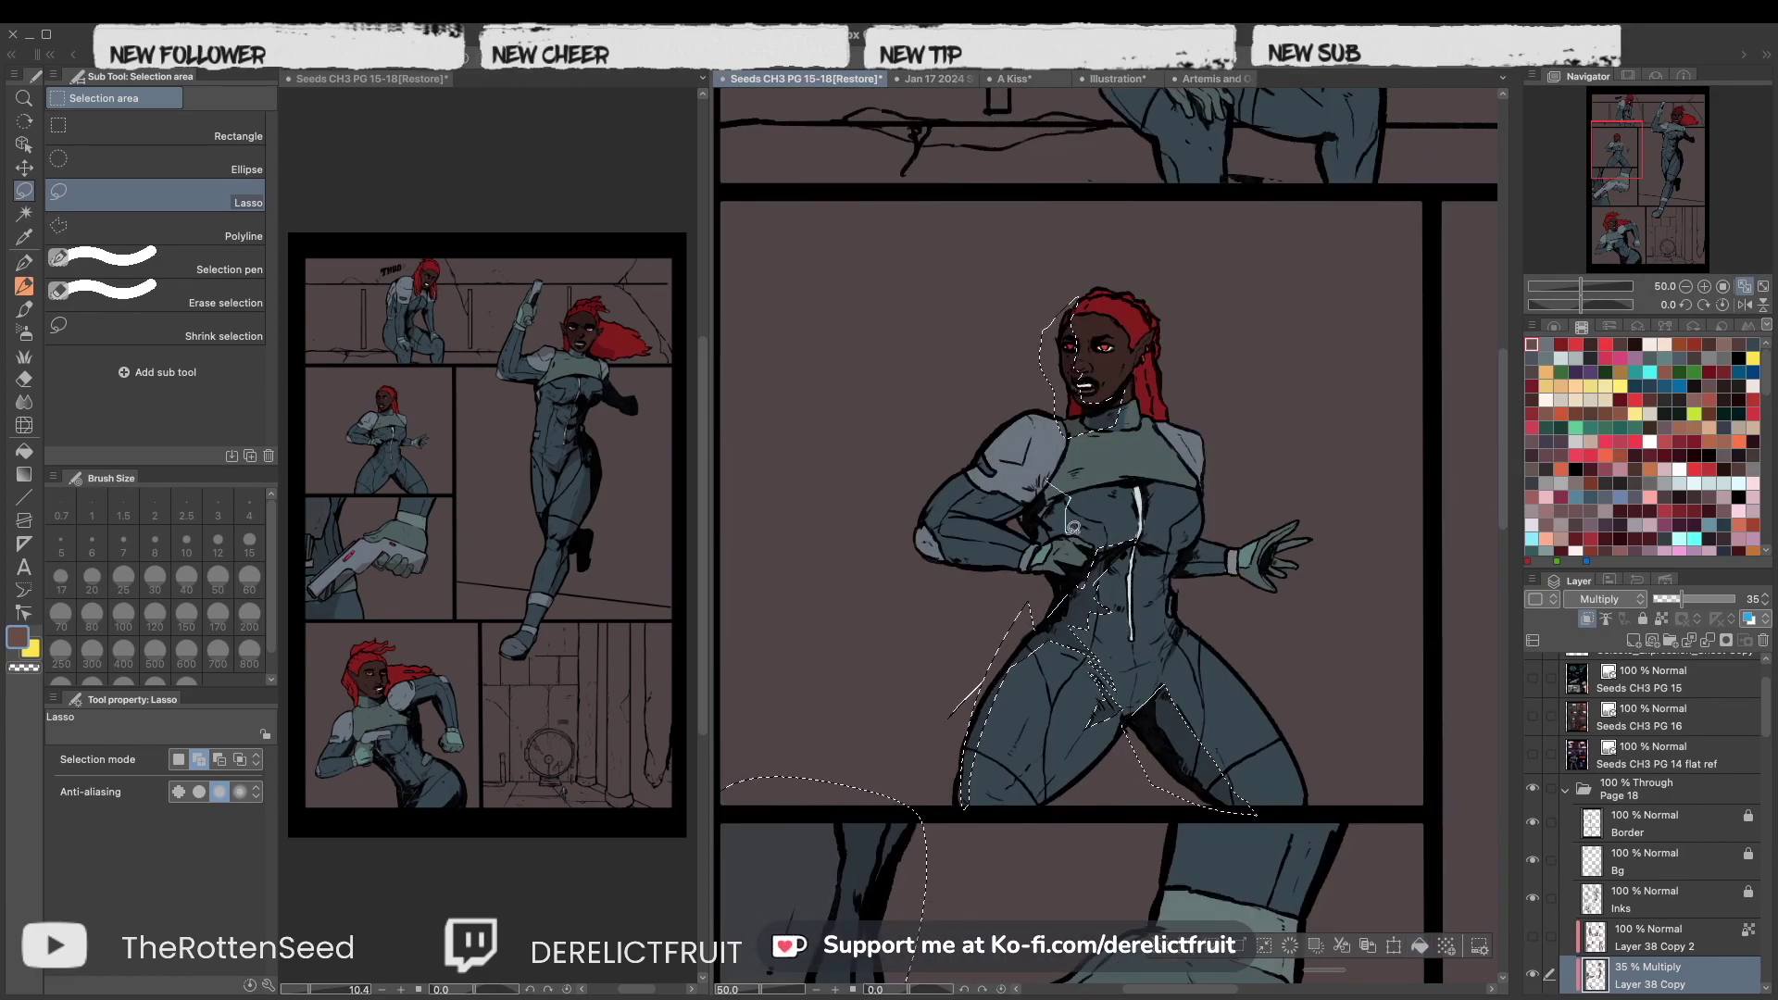
pyautogui.scroll(5, 1127, 421)
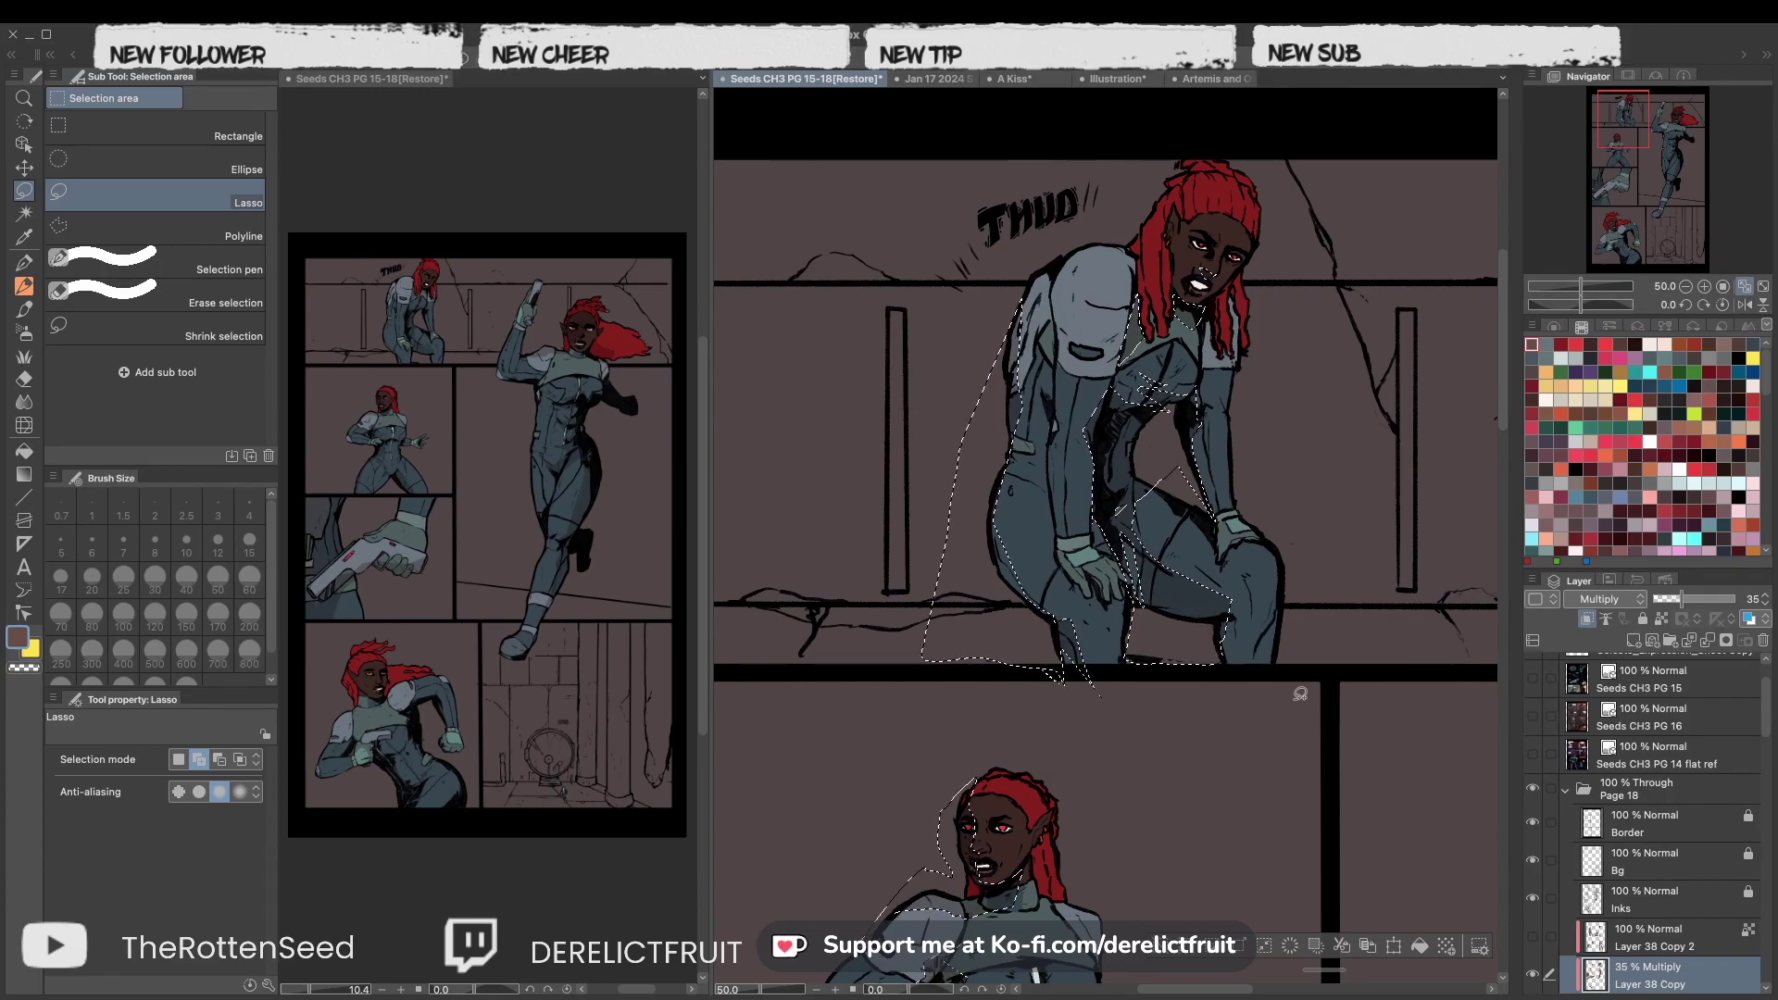
pyautogui.scroll(-3, 1171, 475)
pyautogui.scroll(2, 1466, 316)
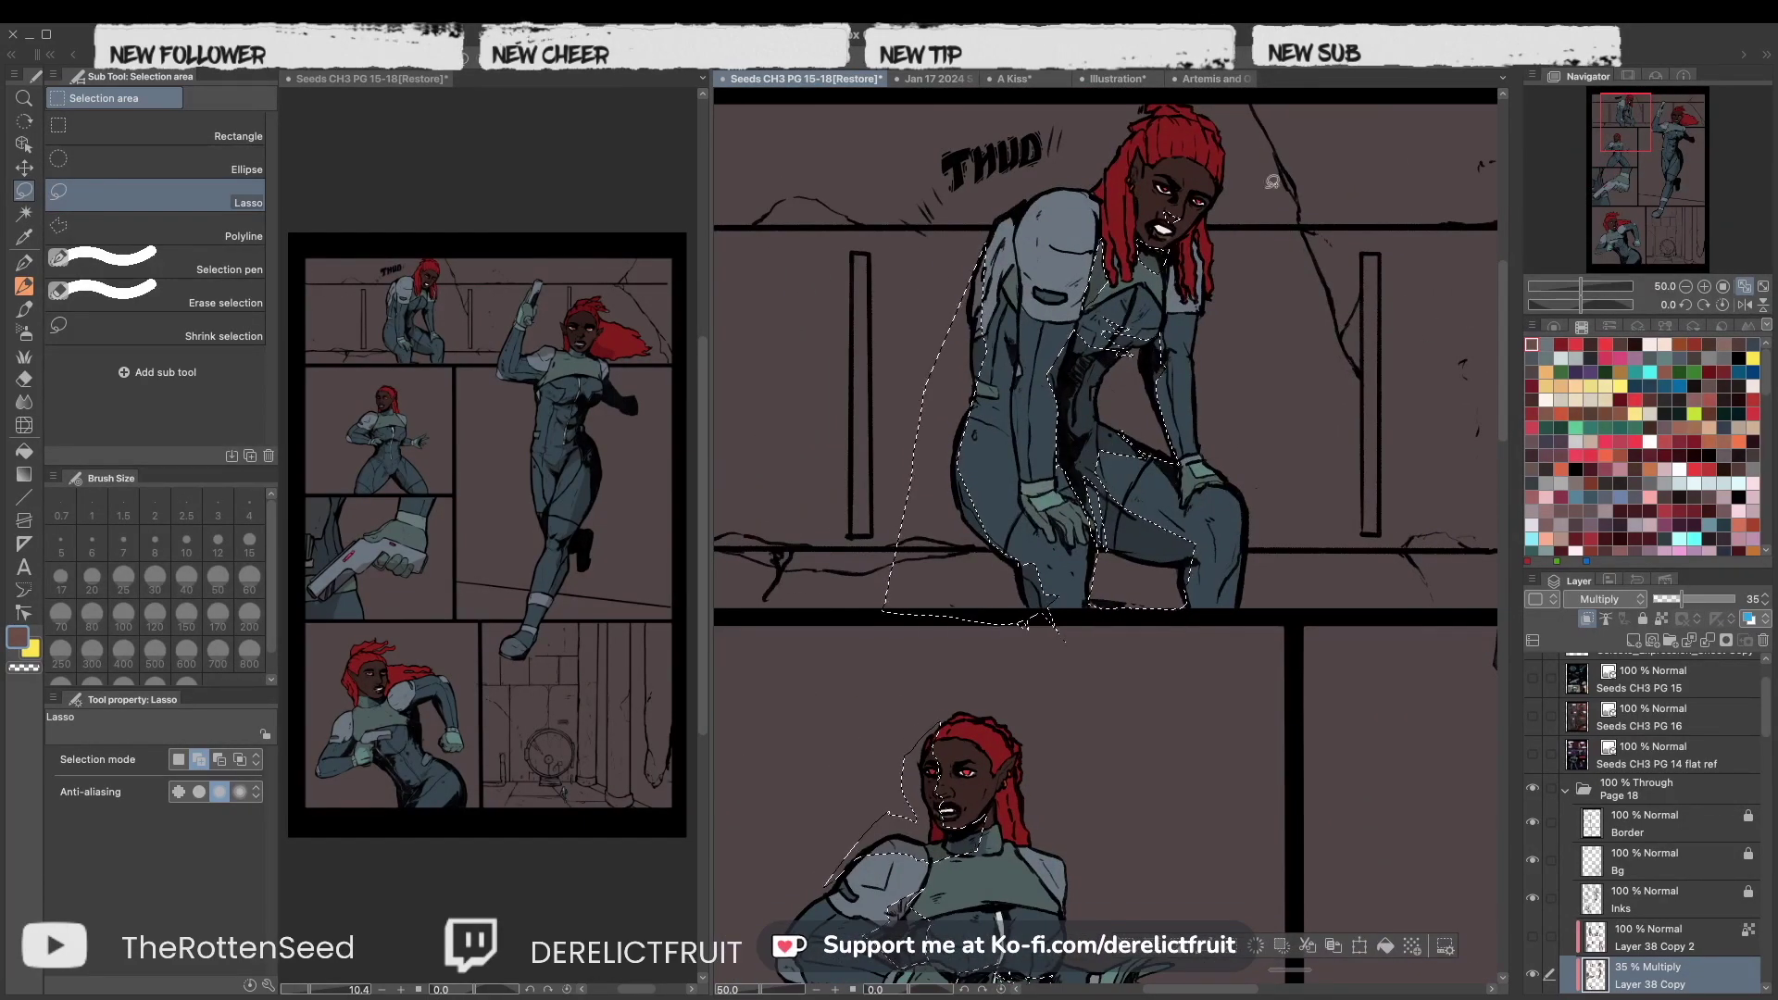
# Lasso and fill shadows on the bottom-panel figure's waist, chest and face and on the leaping figure's hair.
pyautogui.scroll(-6, 1131, 664)
pyautogui.press('e')
pyautogui.scroll(-6, 1131, 664)
pyautogui.scroll(4, 1132, 664)
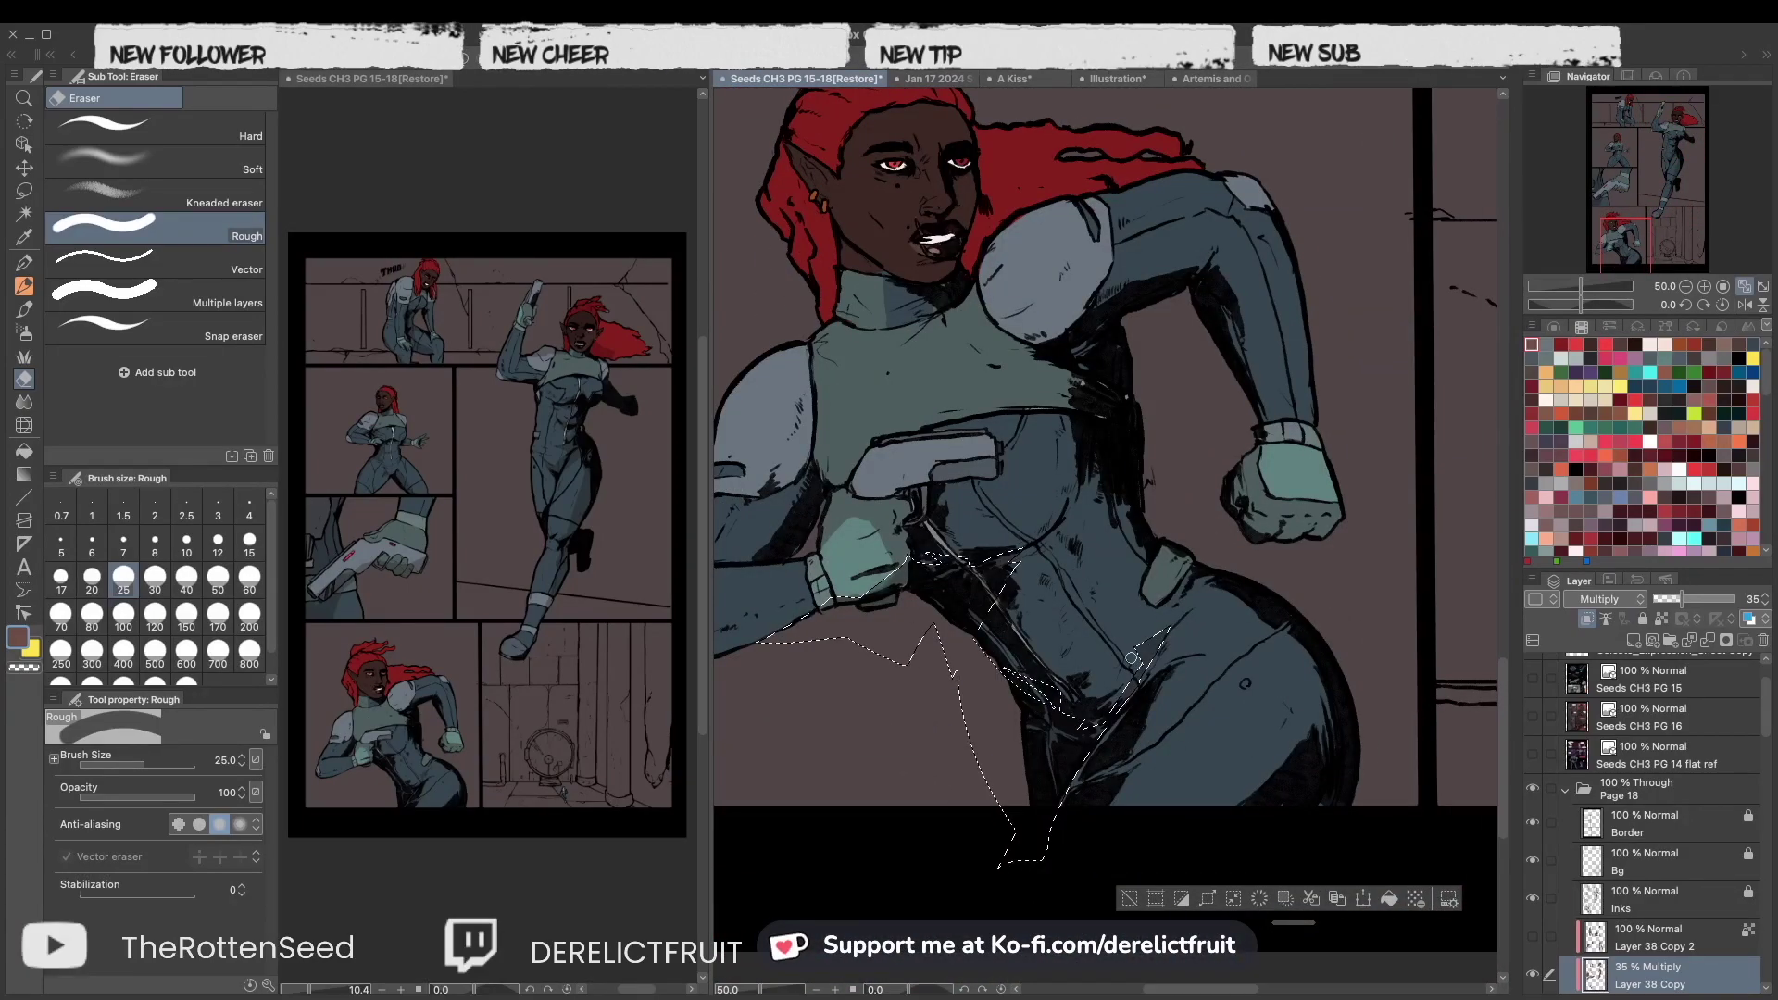
pyautogui.press('m')
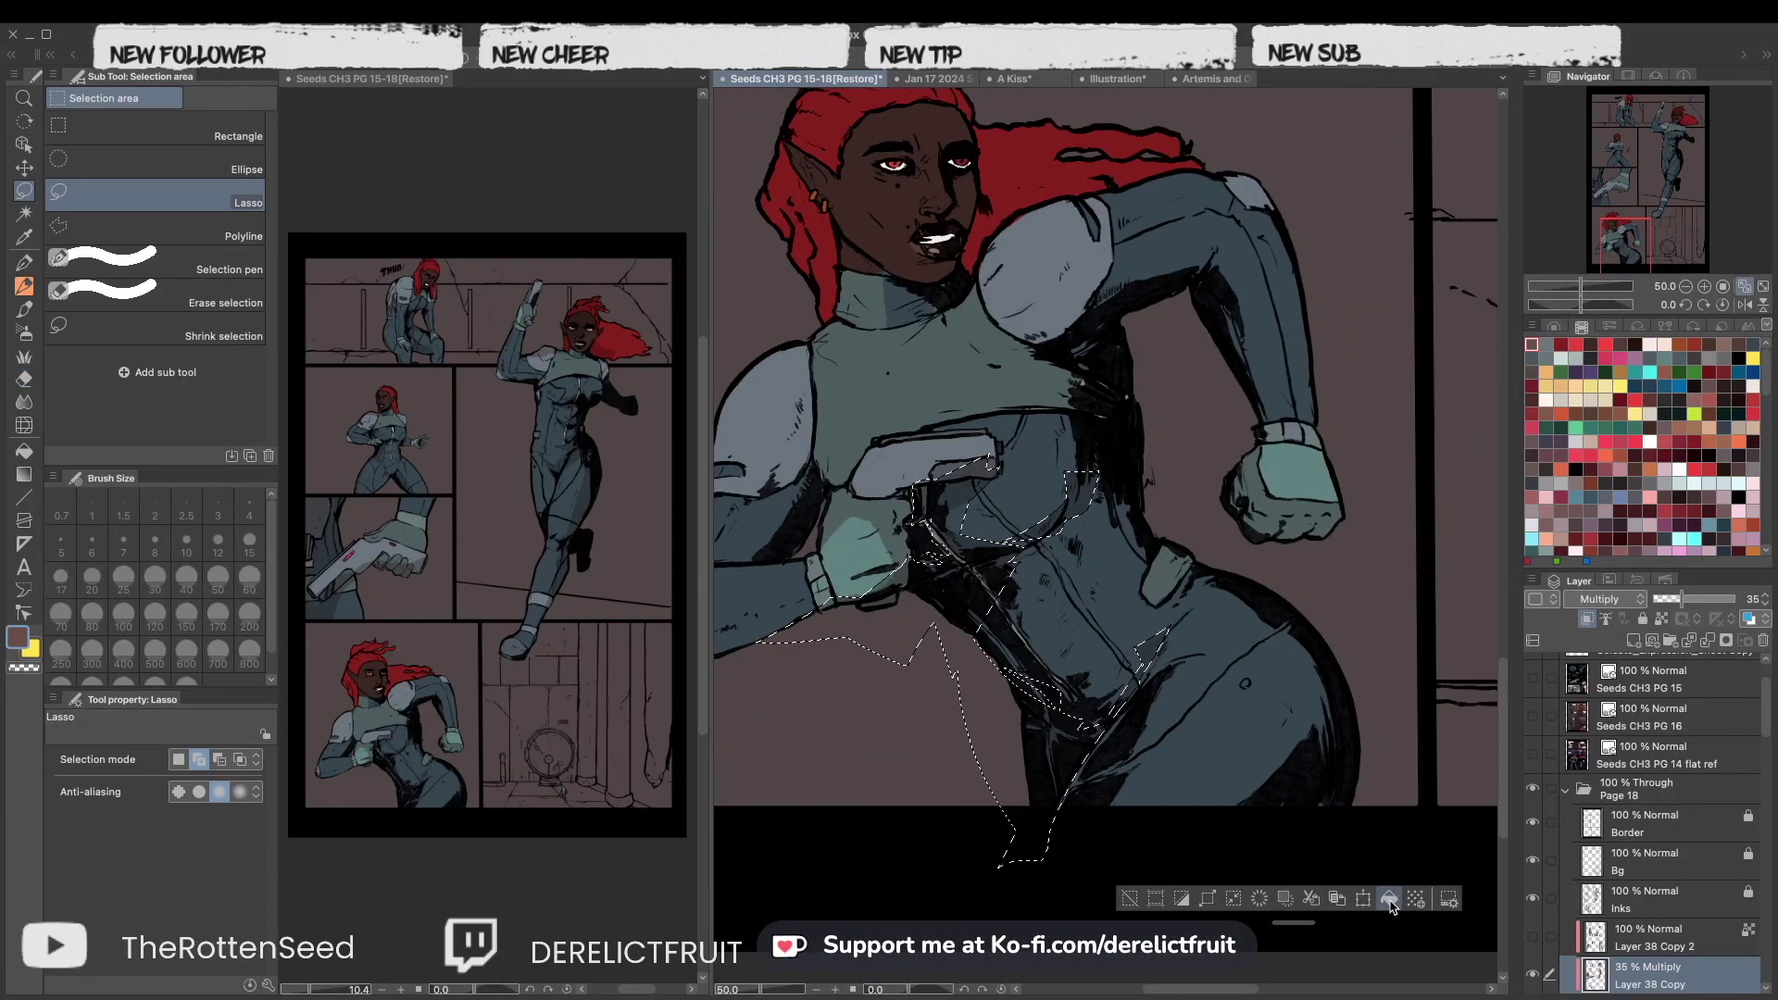
pyautogui.scroll(3, 1148, 474)
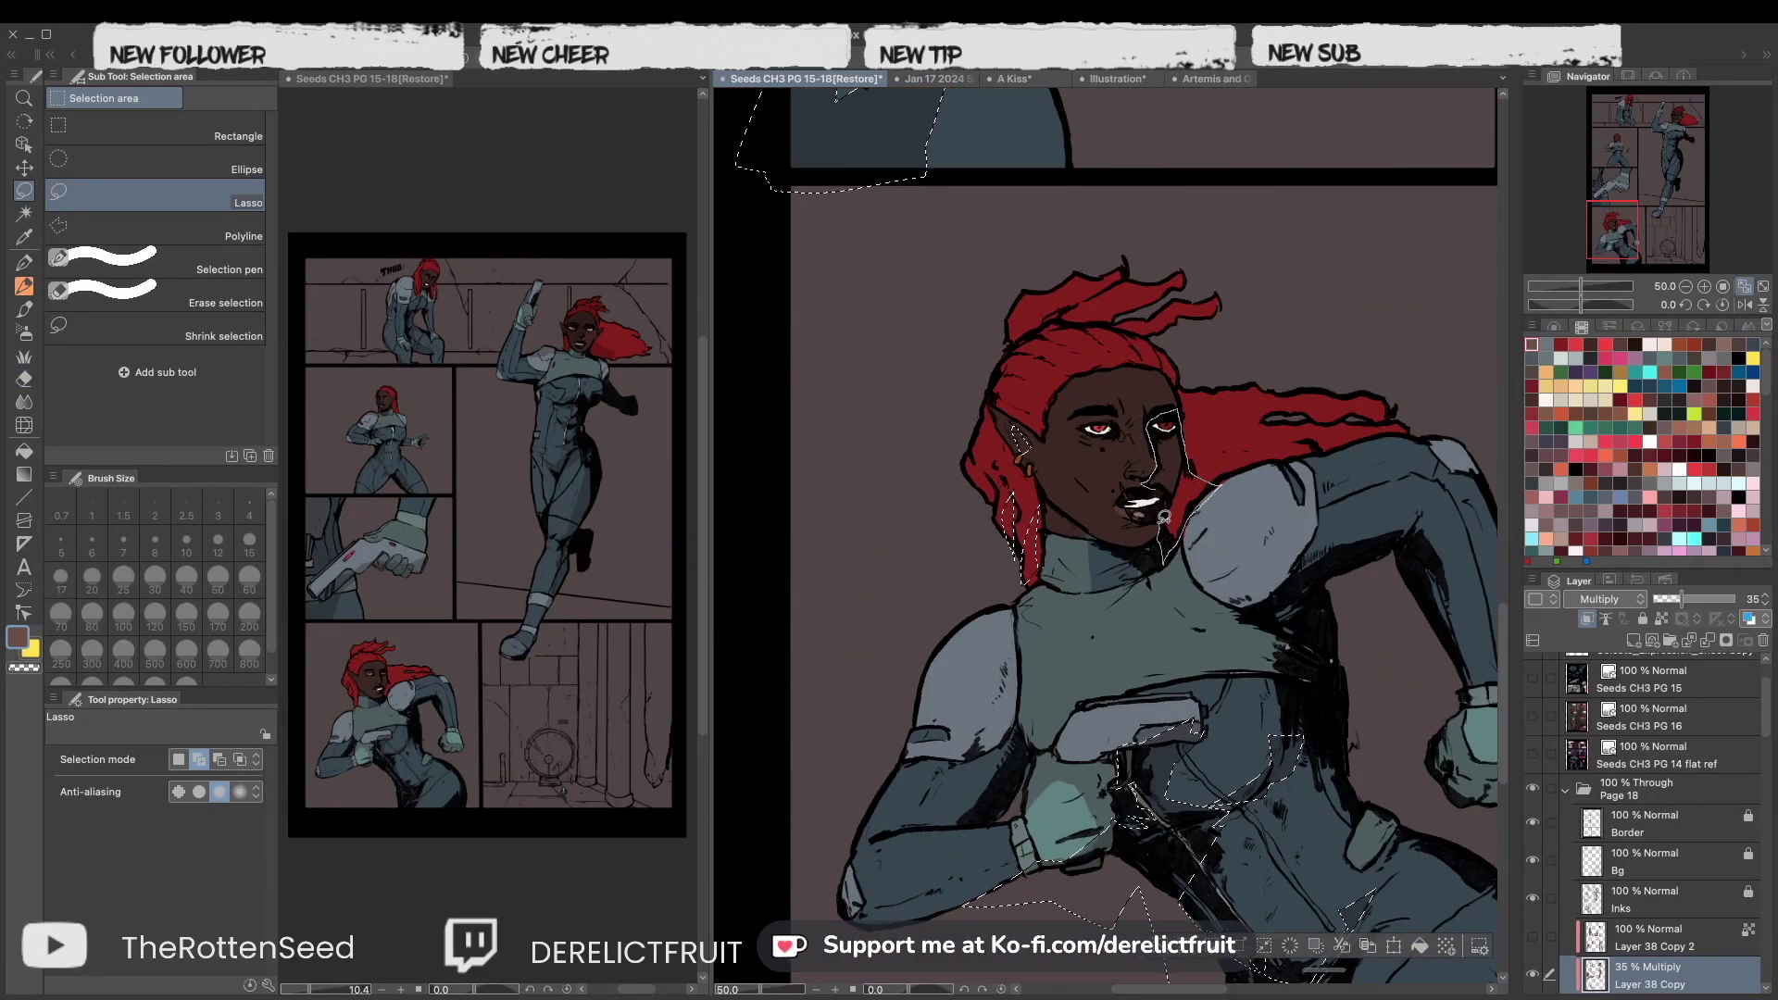
pyautogui.click(1592, 165)
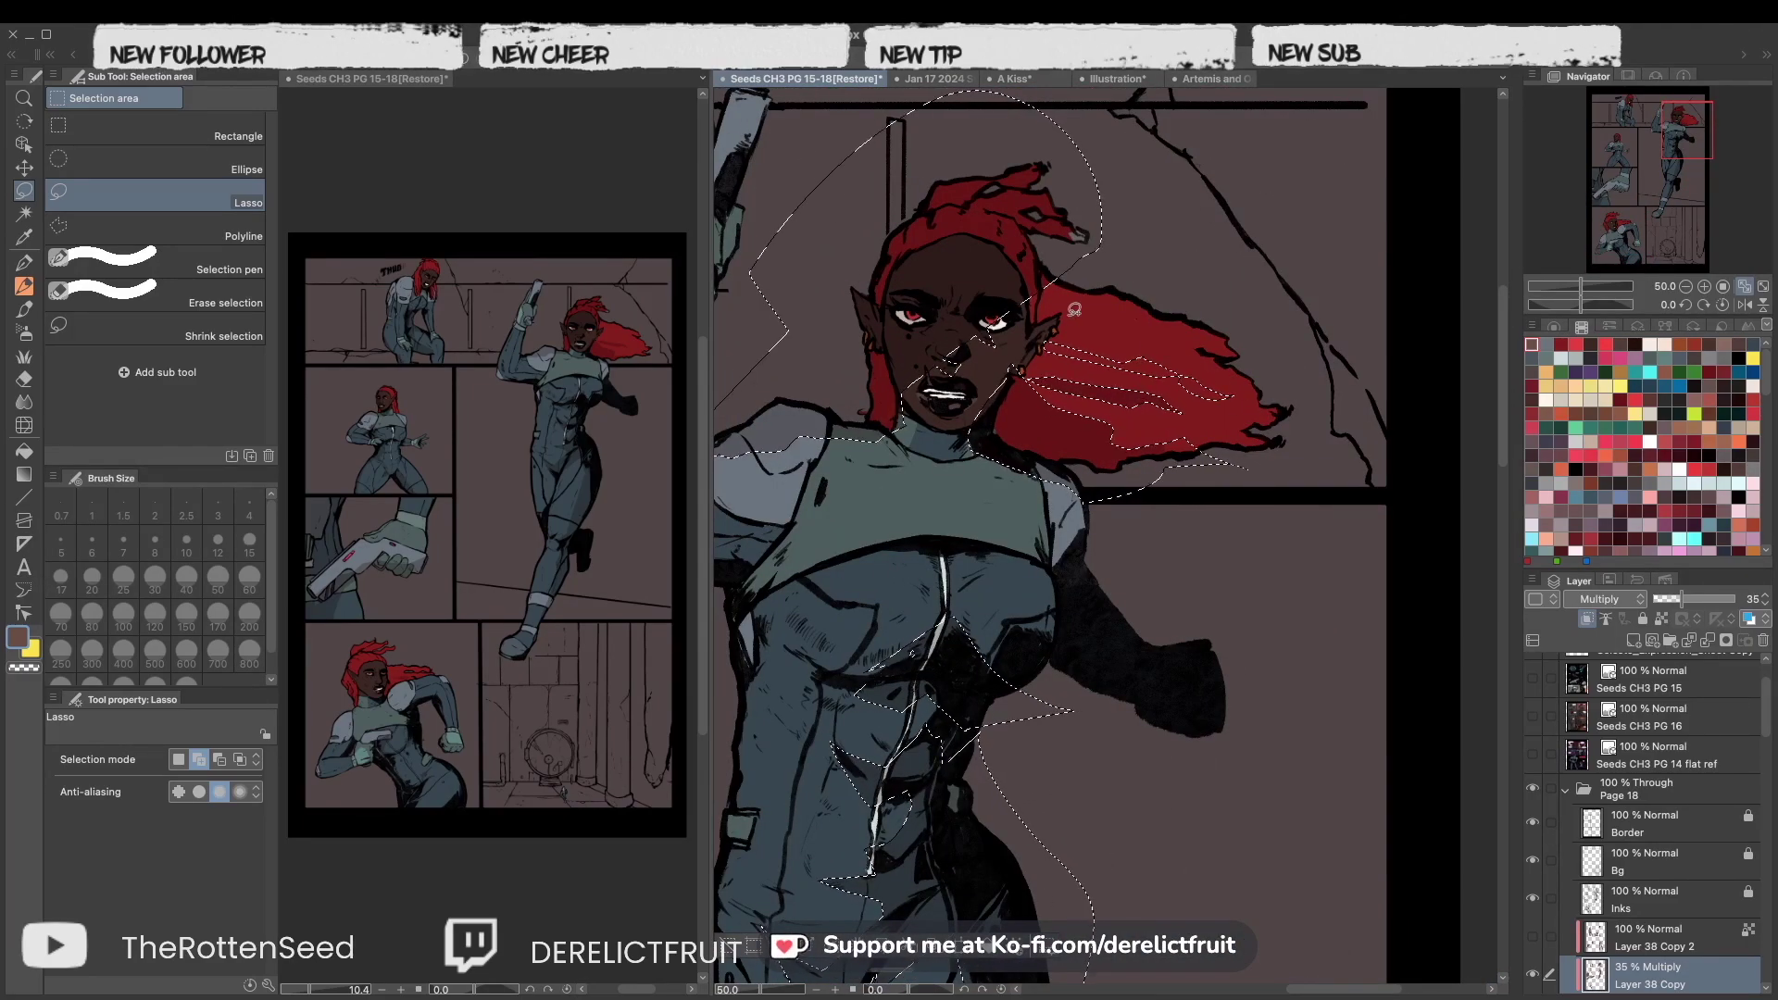
# Show the page 16 reference and add a new layer above Layer 1 for the background colours.
pyautogui.click(1534, 730)
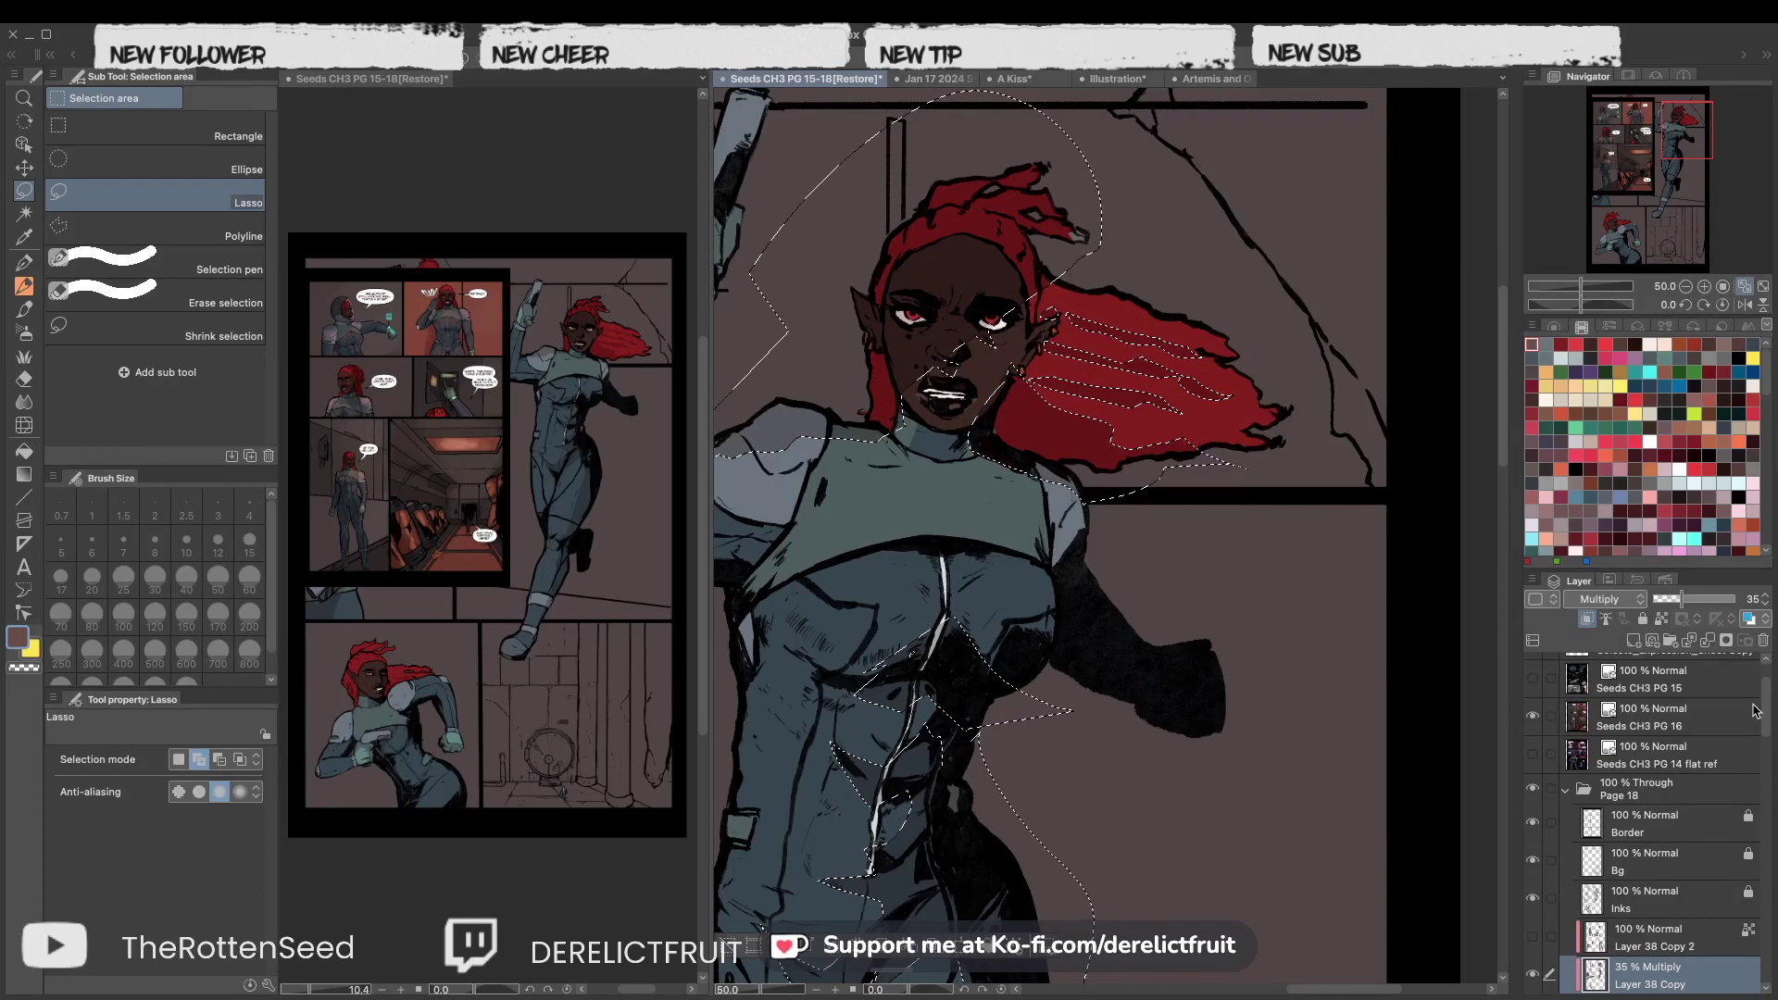
pyautogui.scroll(-5, 1658, 787)
pyautogui.click(1657, 883)
# Fill the upper wall blocks of the door panel with brown and the floor strip beneath the leaping figure with dark brown.
pyautogui.moveTo(1641, 159)
pyautogui.mouseDown()
pyautogui.moveTo(1623, 188)
pyautogui.moveTo(1664, 192)
pyautogui.moveTo(1656, 248)
pyautogui.mouseUp()
pyautogui.press('g')
pyautogui.click(1553, 327)
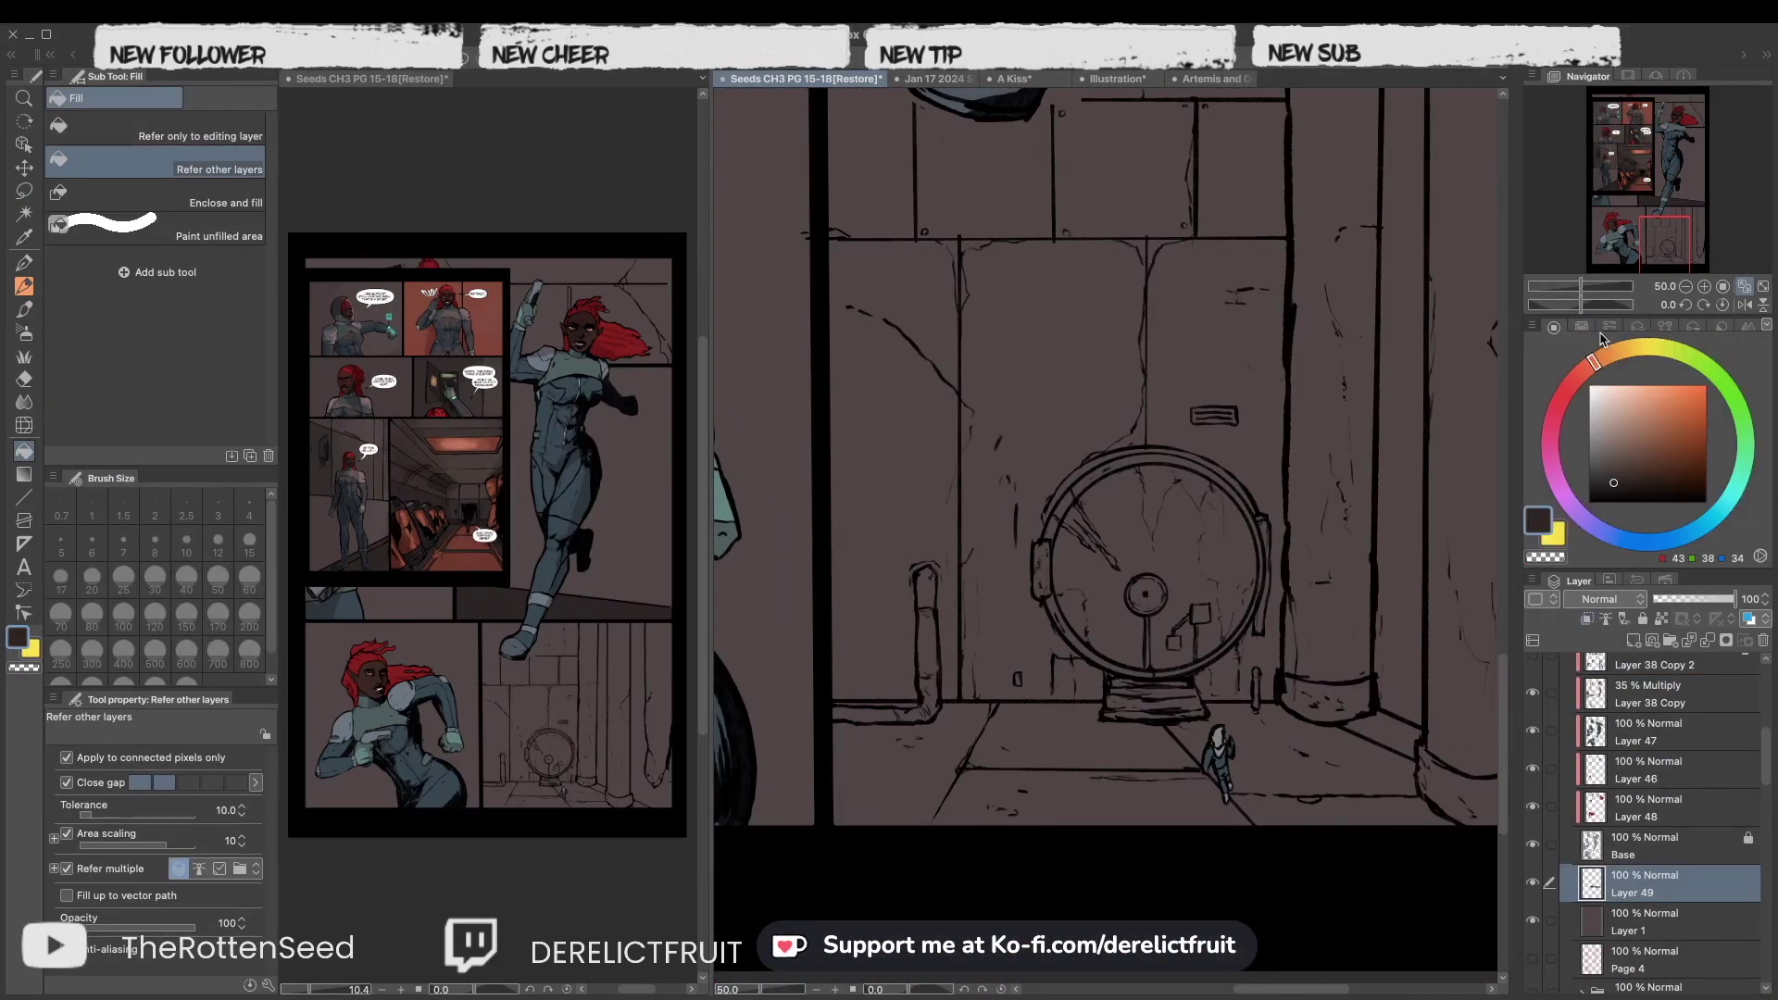
pyautogui.scroll(3, 914, 639)
pyautogui.moveTo(1667, 184); pyautogui.dragTo(1679, 172)
pyautogui.press('b')
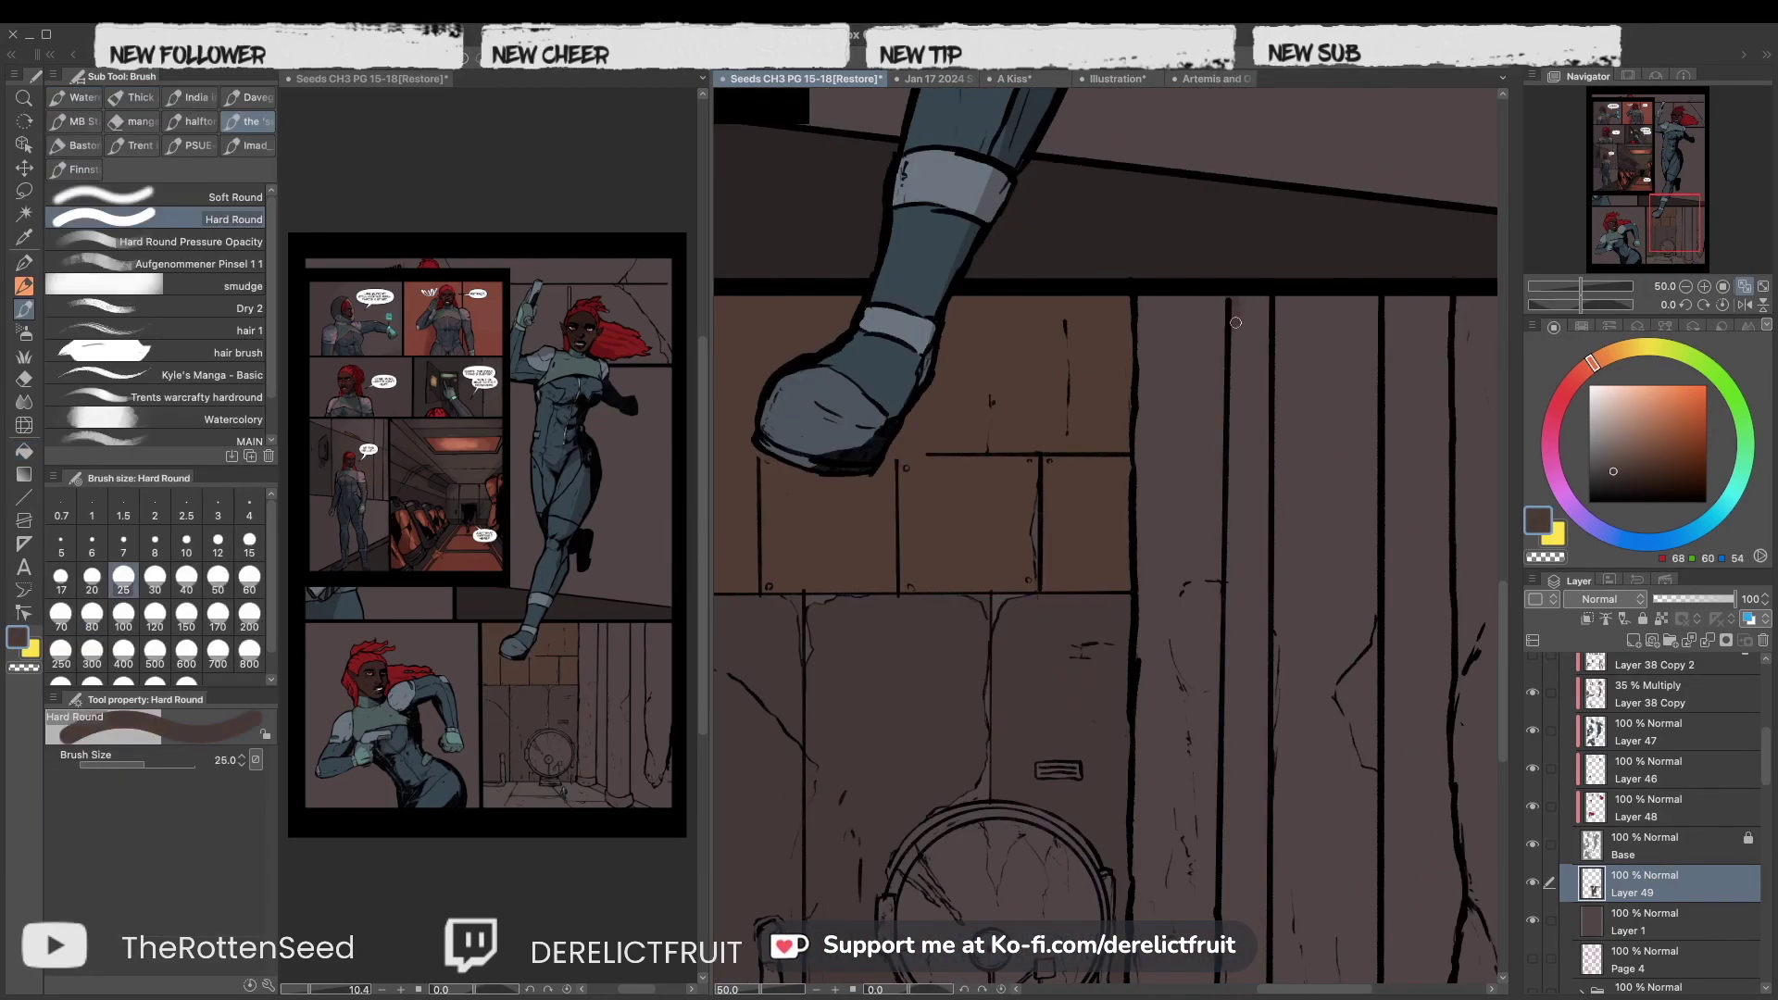
# Fill the background behind the bottom-left running woman with brown and clip Layer 49 to Layer 1.
pyautogui.press('m')
pyautogui.scroll(-2, 1112, 555)
pyautogui.moveTo(741, 833)
pyautogui.mouseDown()
pyautogui.moveTo(984, 823)
pyautogui.moveTo(1072, 789)
pyautogui.mouseUp()
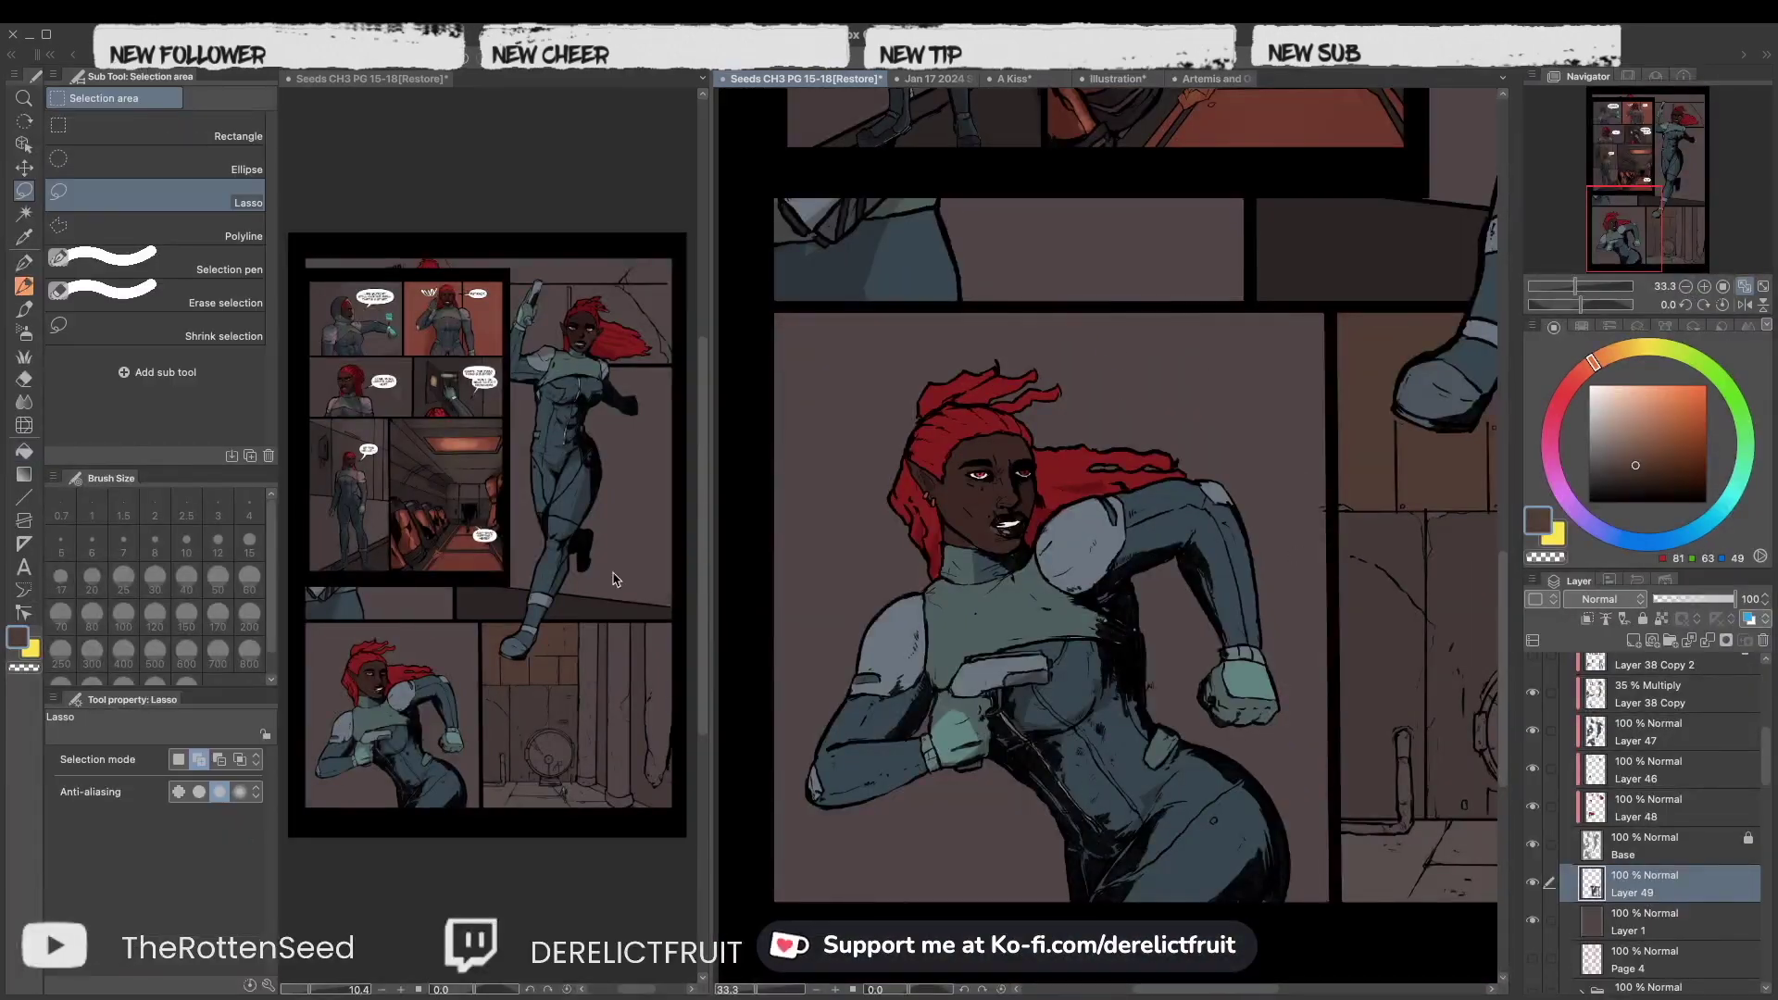
pyautogui.press('m')
pyautogui.scroll(8, 1507, 839)
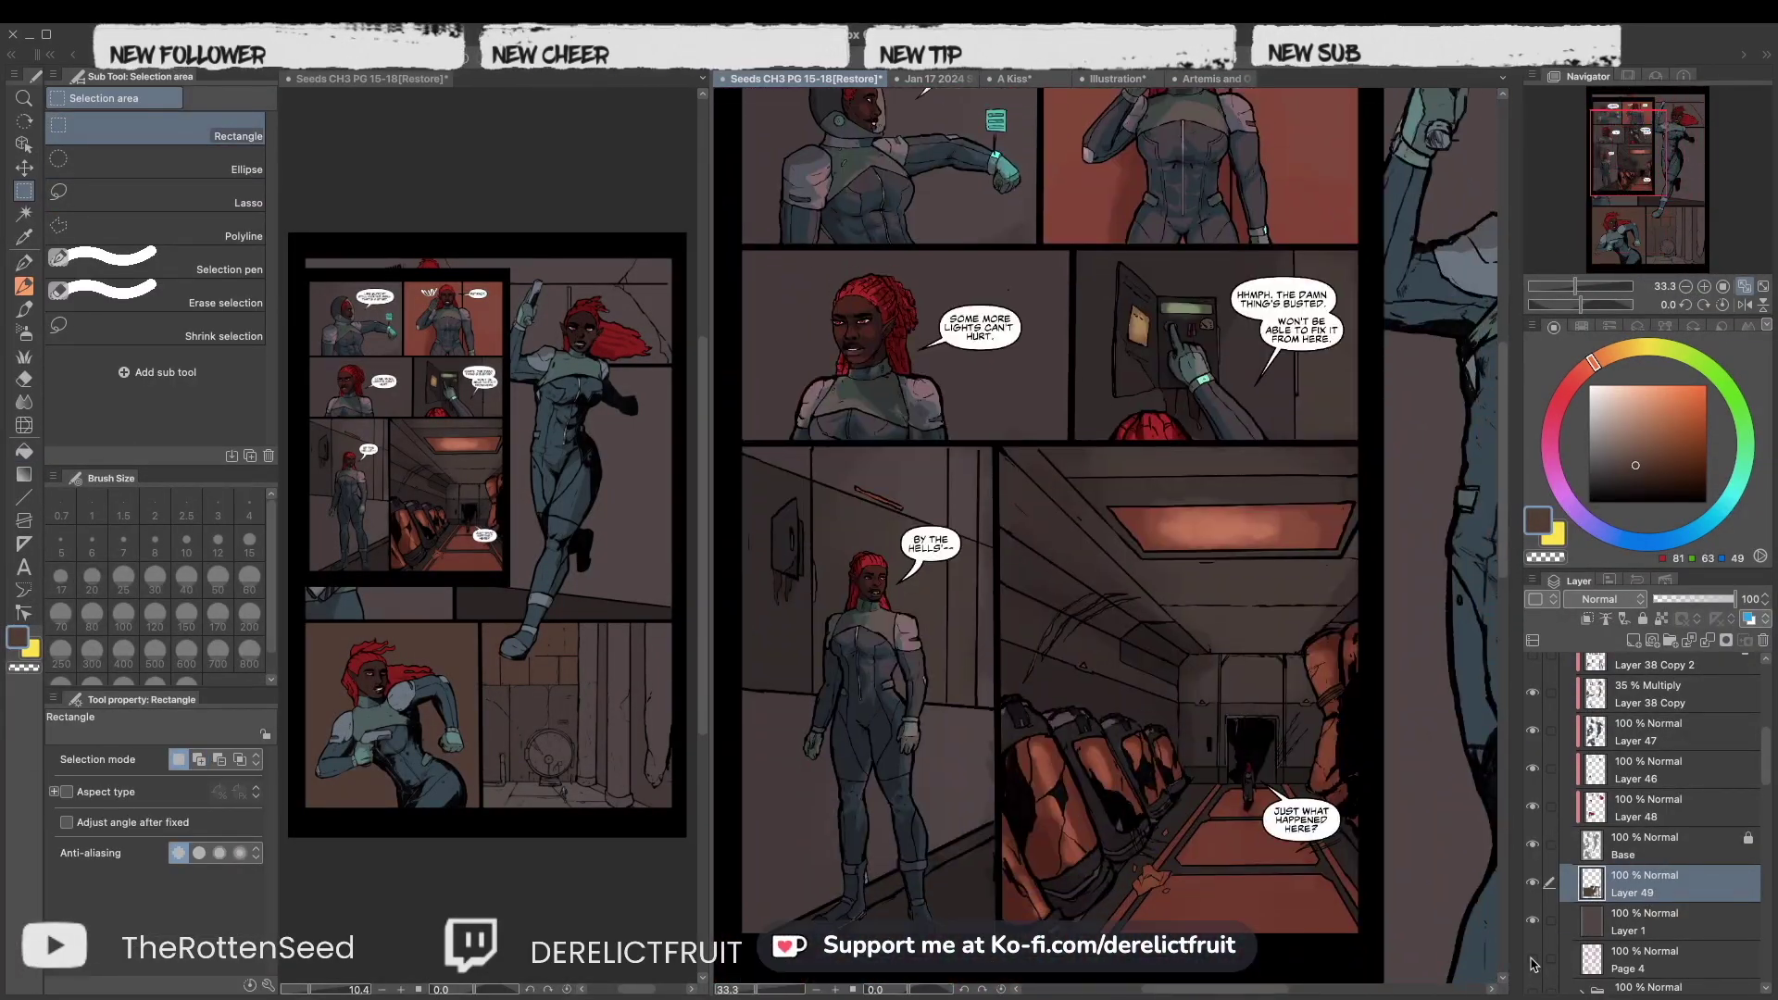
pyautogui.scroll(-2, 1711, 788)
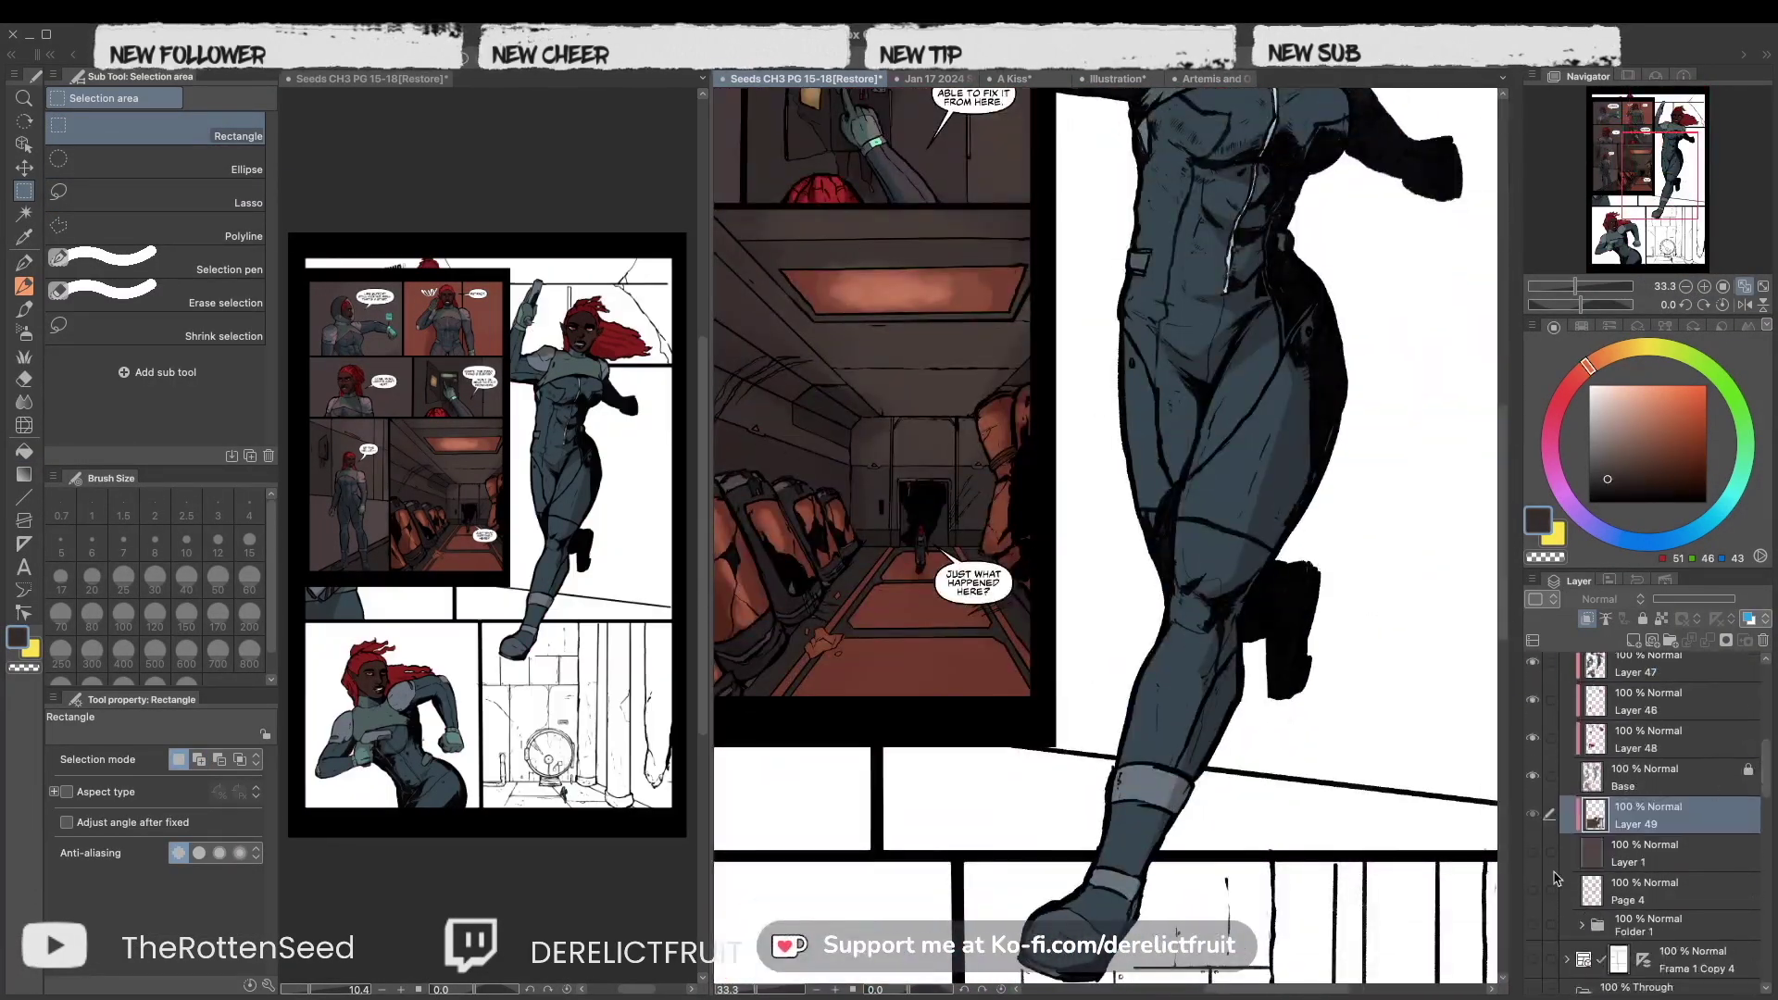
# Fill the leaping figure's wall and the round door with dark brown, and box-select and recolour part of the top panel's upper wall strip.
pyautogui.press('g')
pyautogui.click(1676, 239)
pyautogui.click(1636, 97)
pyautogui.moveTo(1635, 96); pyautogui.dragTo(1699, 96)
pyautogui.press('m')
pyautogui.moveTo(1303, 281); pyautogui.dragTo(1169, 178)
pyautogui.moveTo(1261, 521); pyautogui.dragTo(1408, 442)
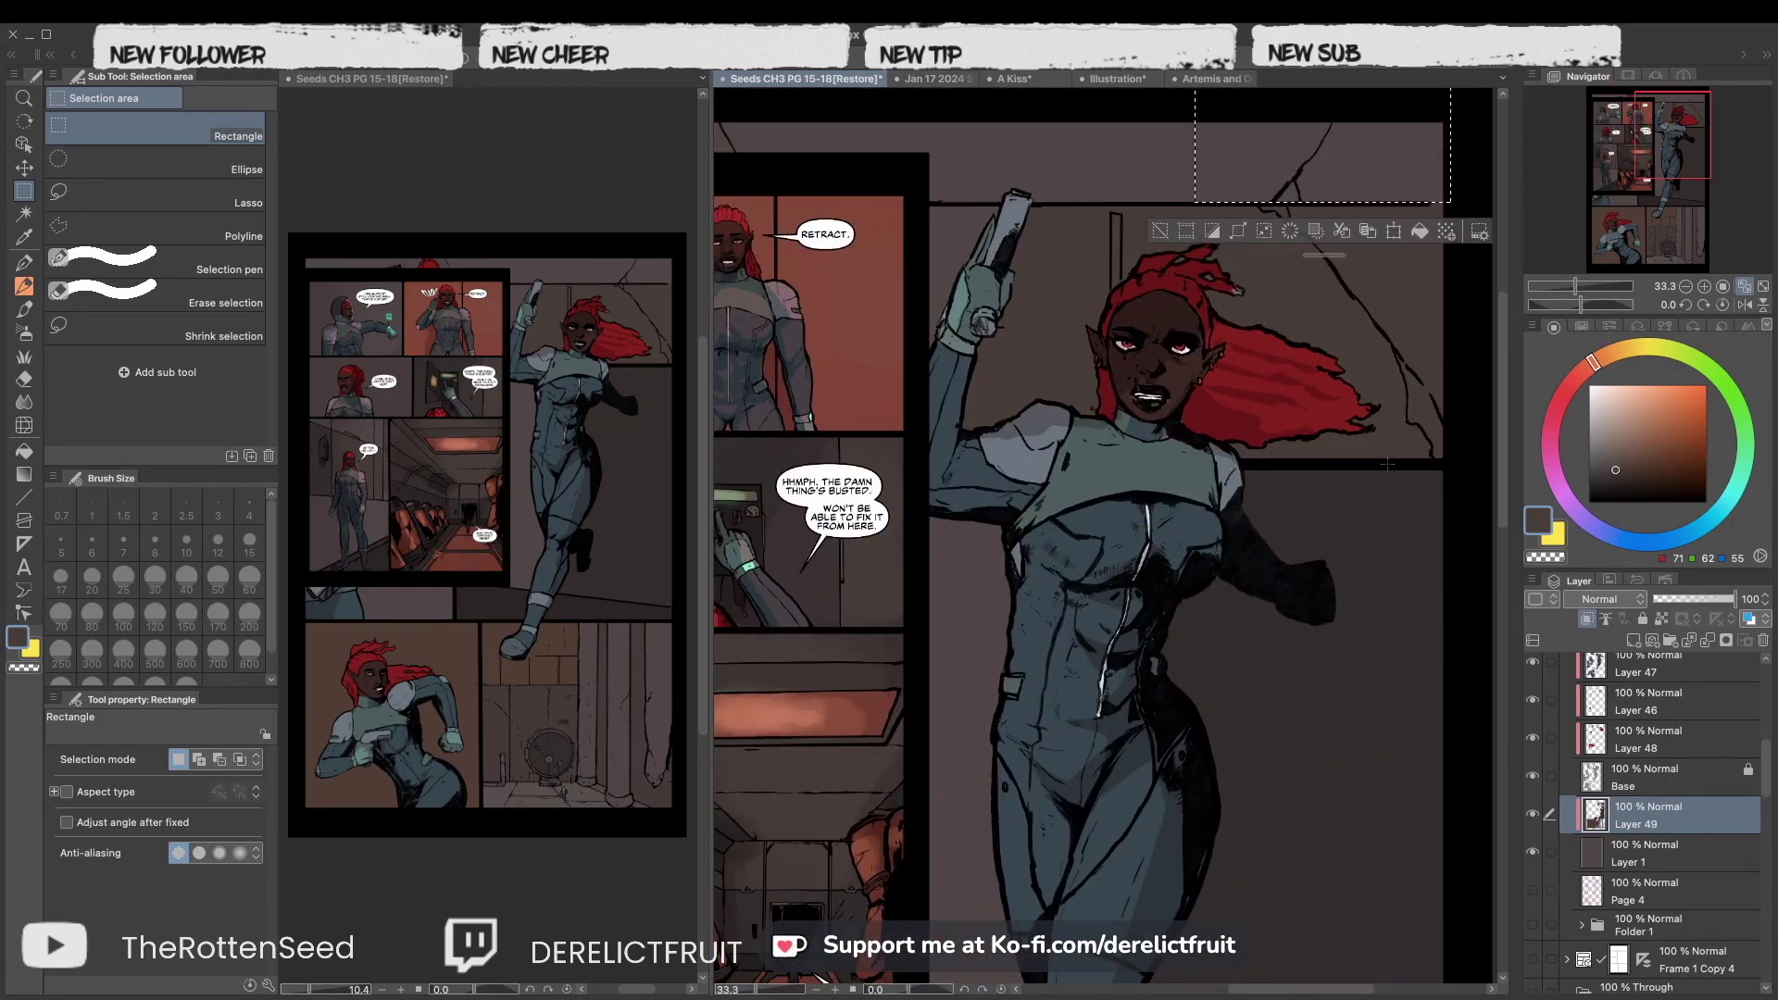
pyautogui.hotkey('ctrl', 'd')
# Hide the page 16 reference and fill the top panel's narrow wall lights with muted red and its wall strips with dark brown.
pyautogui.scroll(5, 1531, 786)
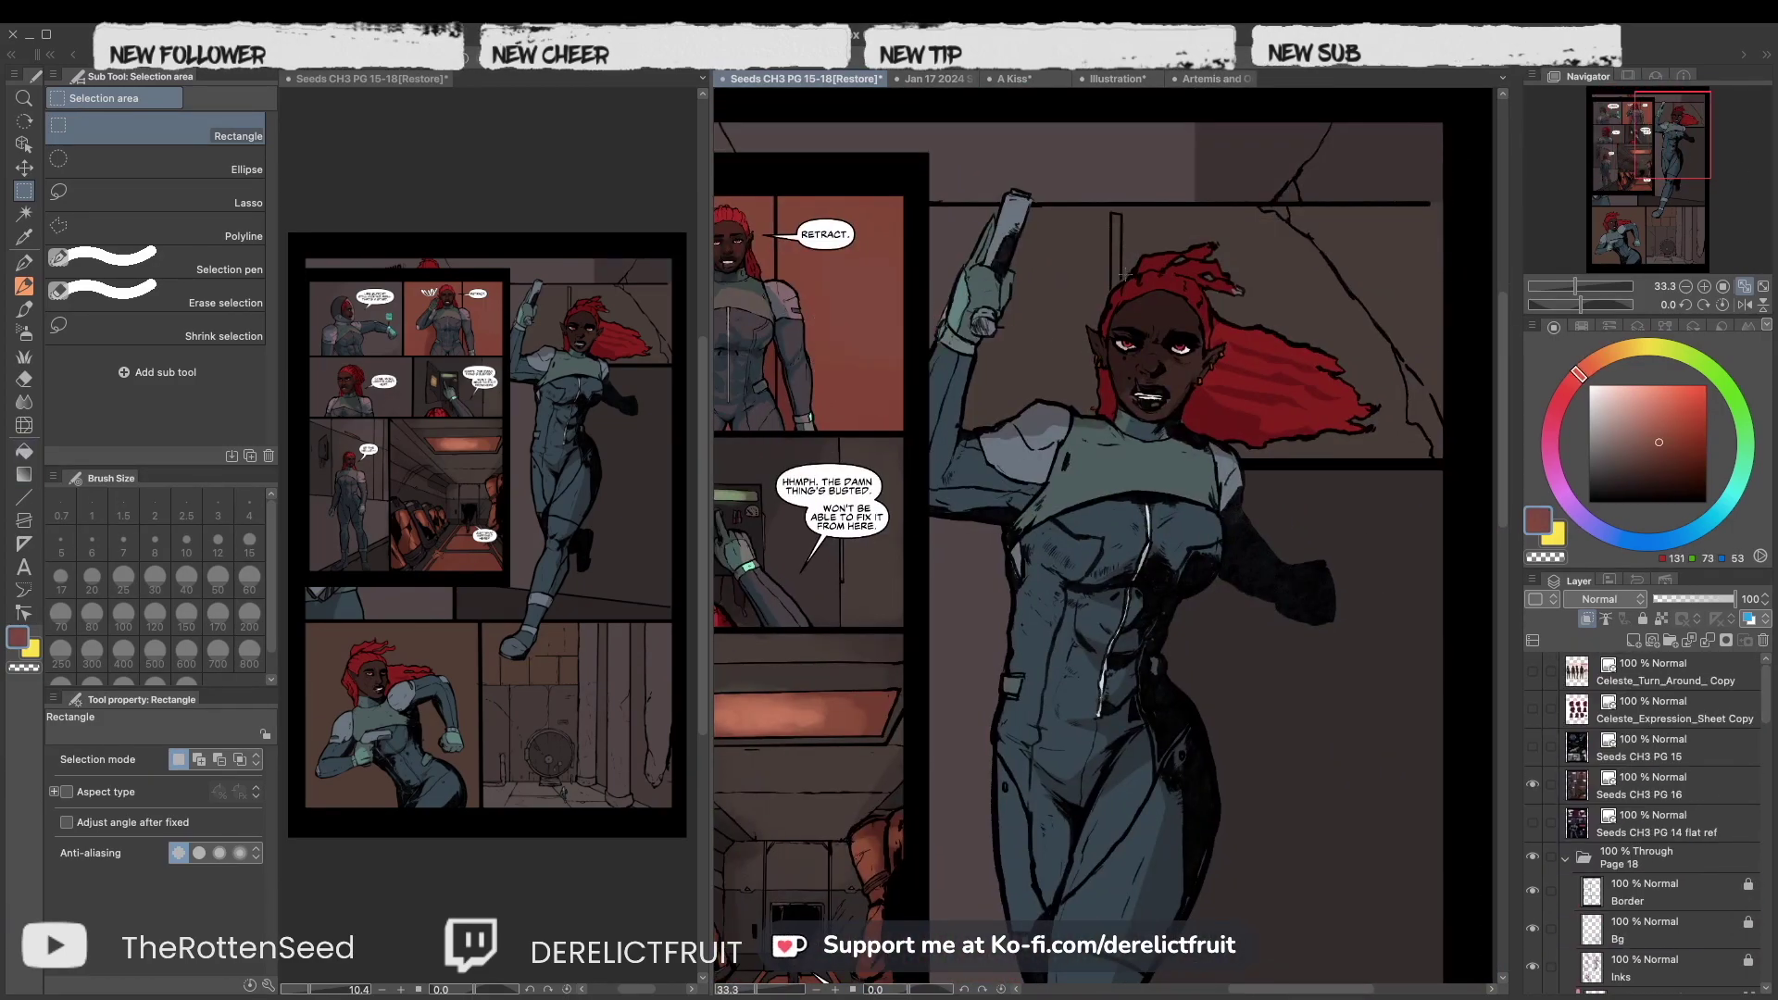
pyautogui.press('g')
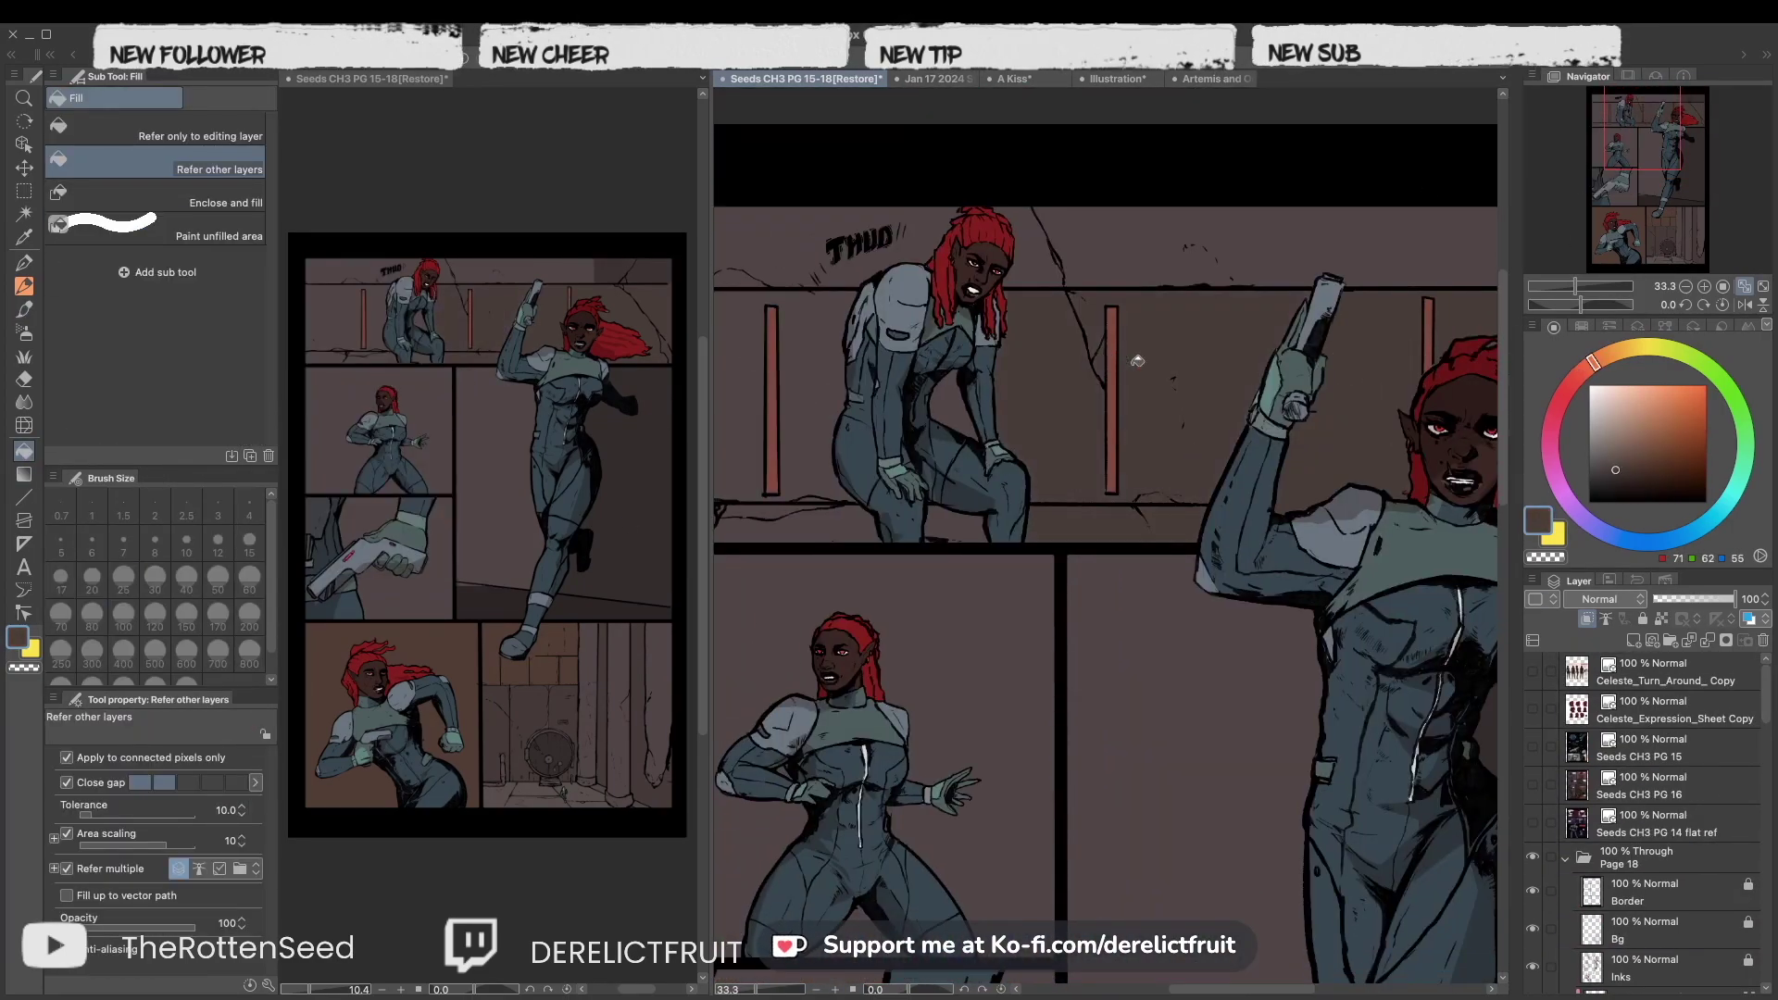
pyautogui.moveTo(1107, 356); pyautogui.dragTo(816, 449)
pyautogui.press('m')
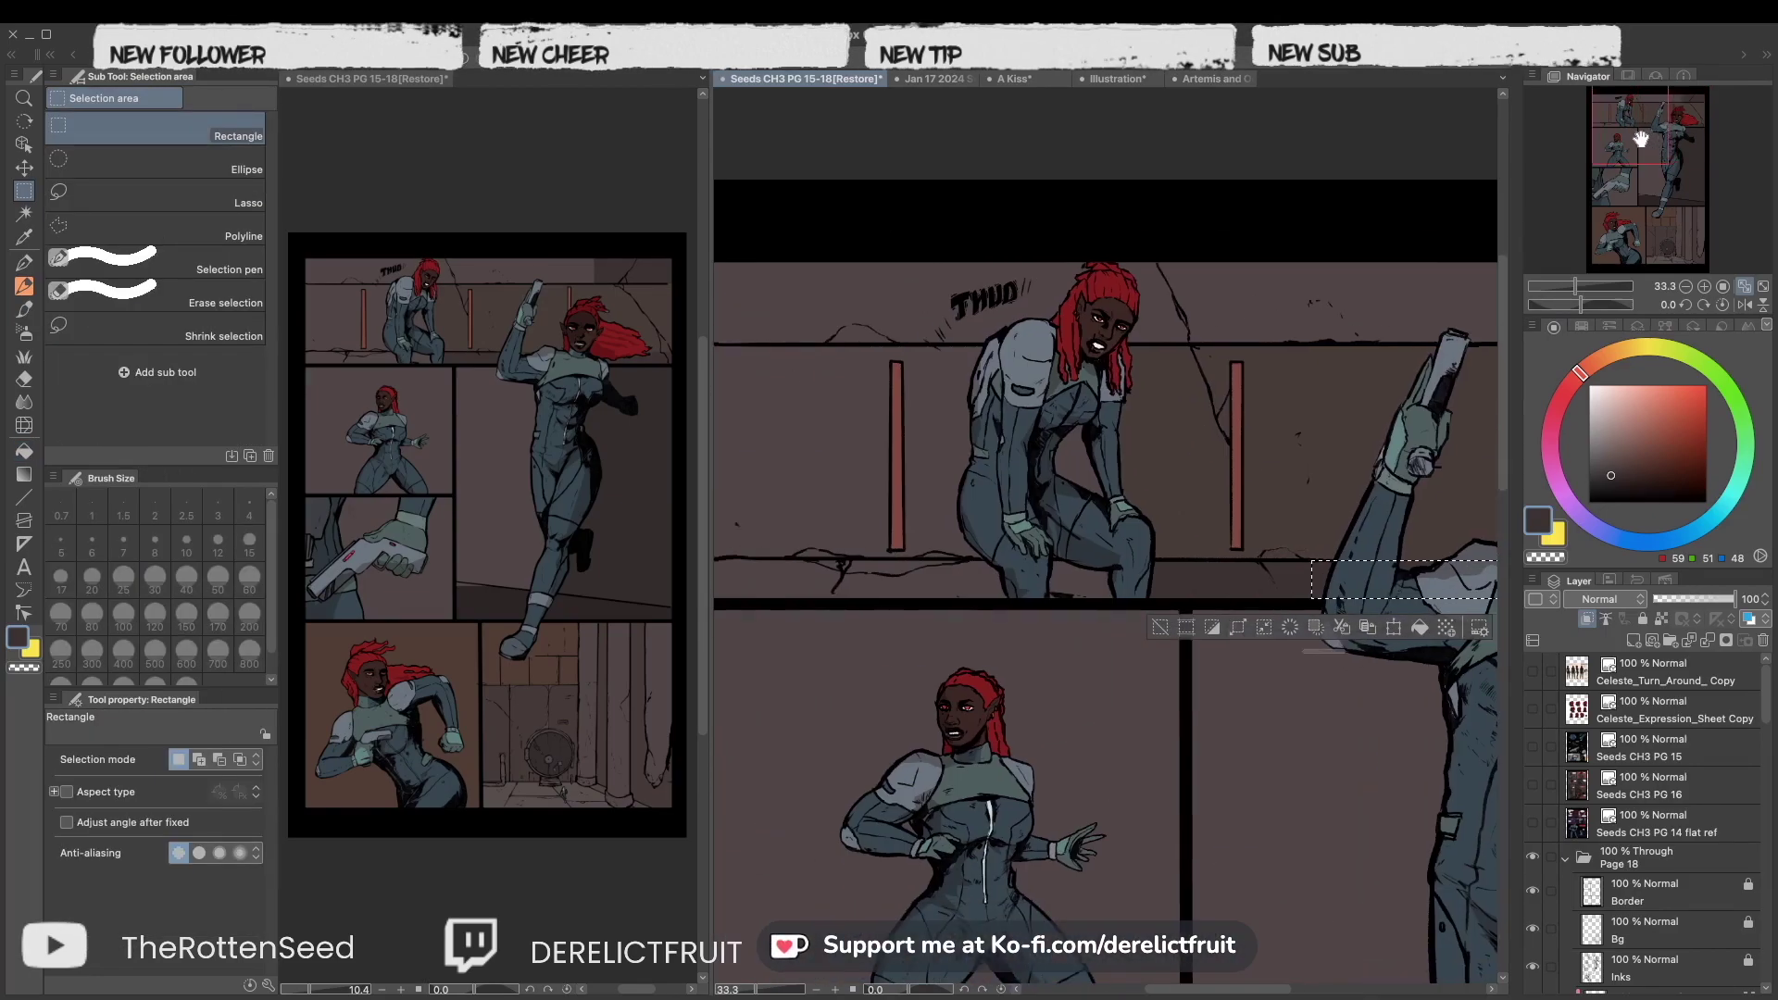
pyautogui.press('g')
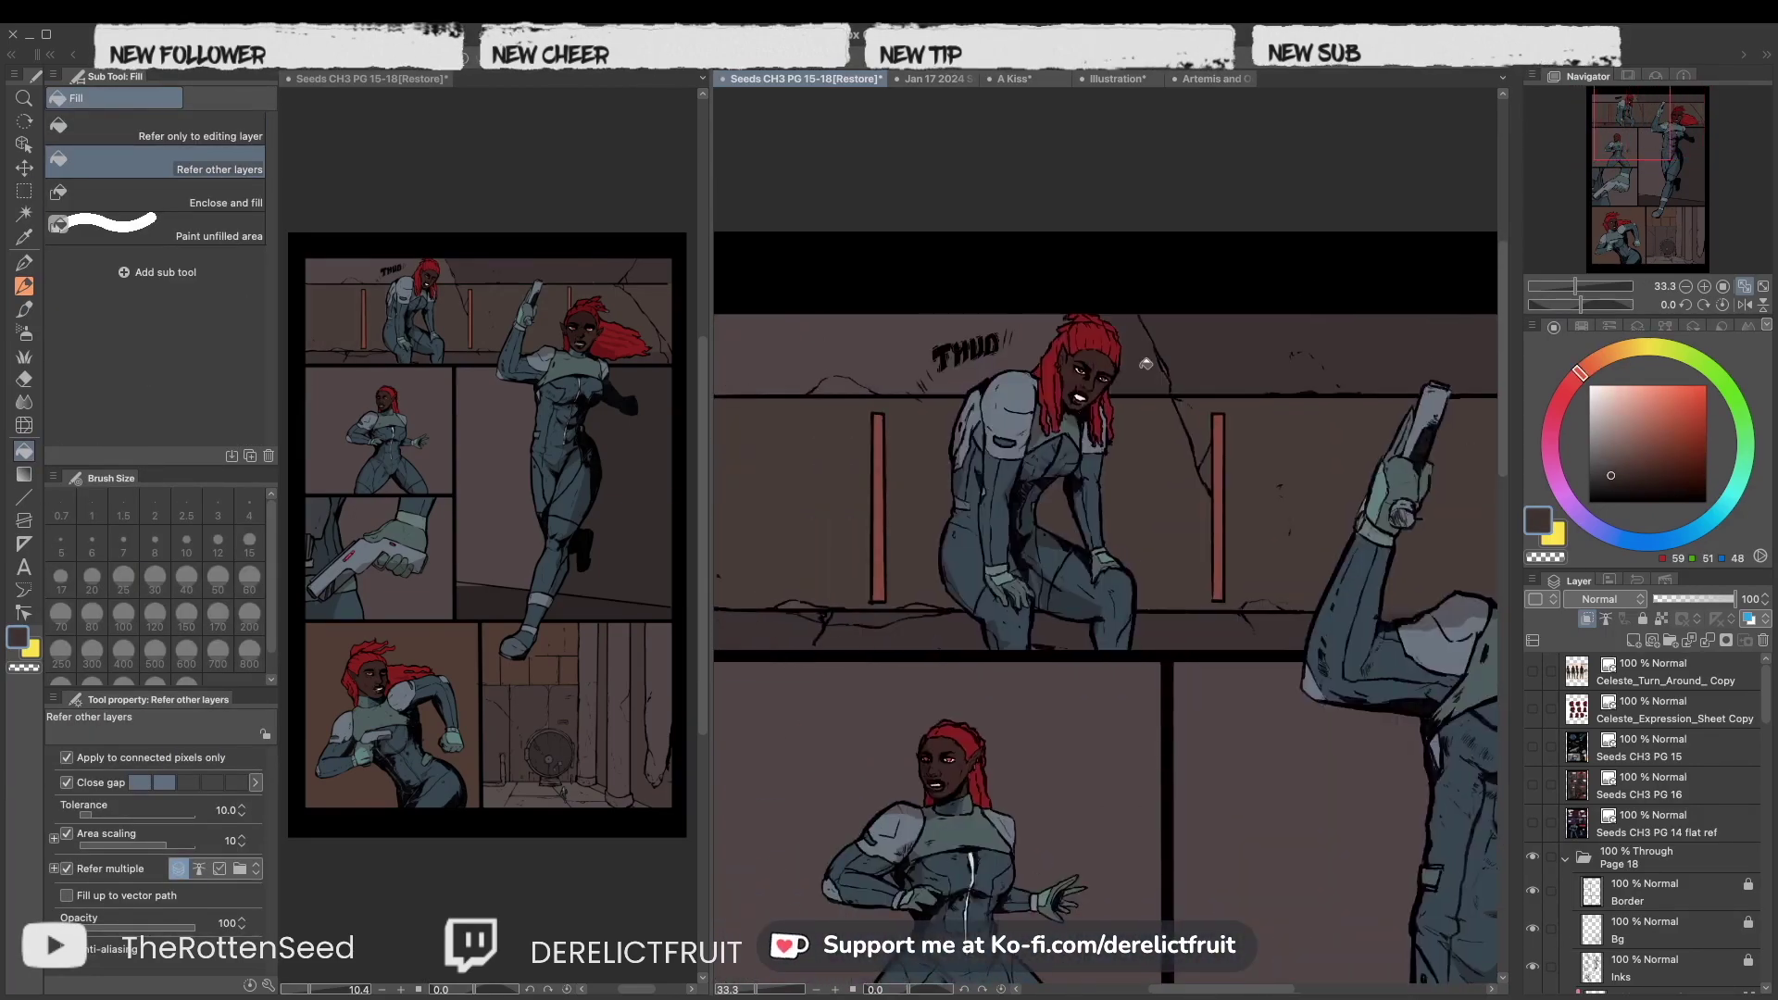
# Recolour the leaping figure's wall dark brown and fill its floor strip and the door panel's floor with a lighter brown.
pyautogui.moveTo(1657, 122); pyautogui.dragTo(1660, 201)
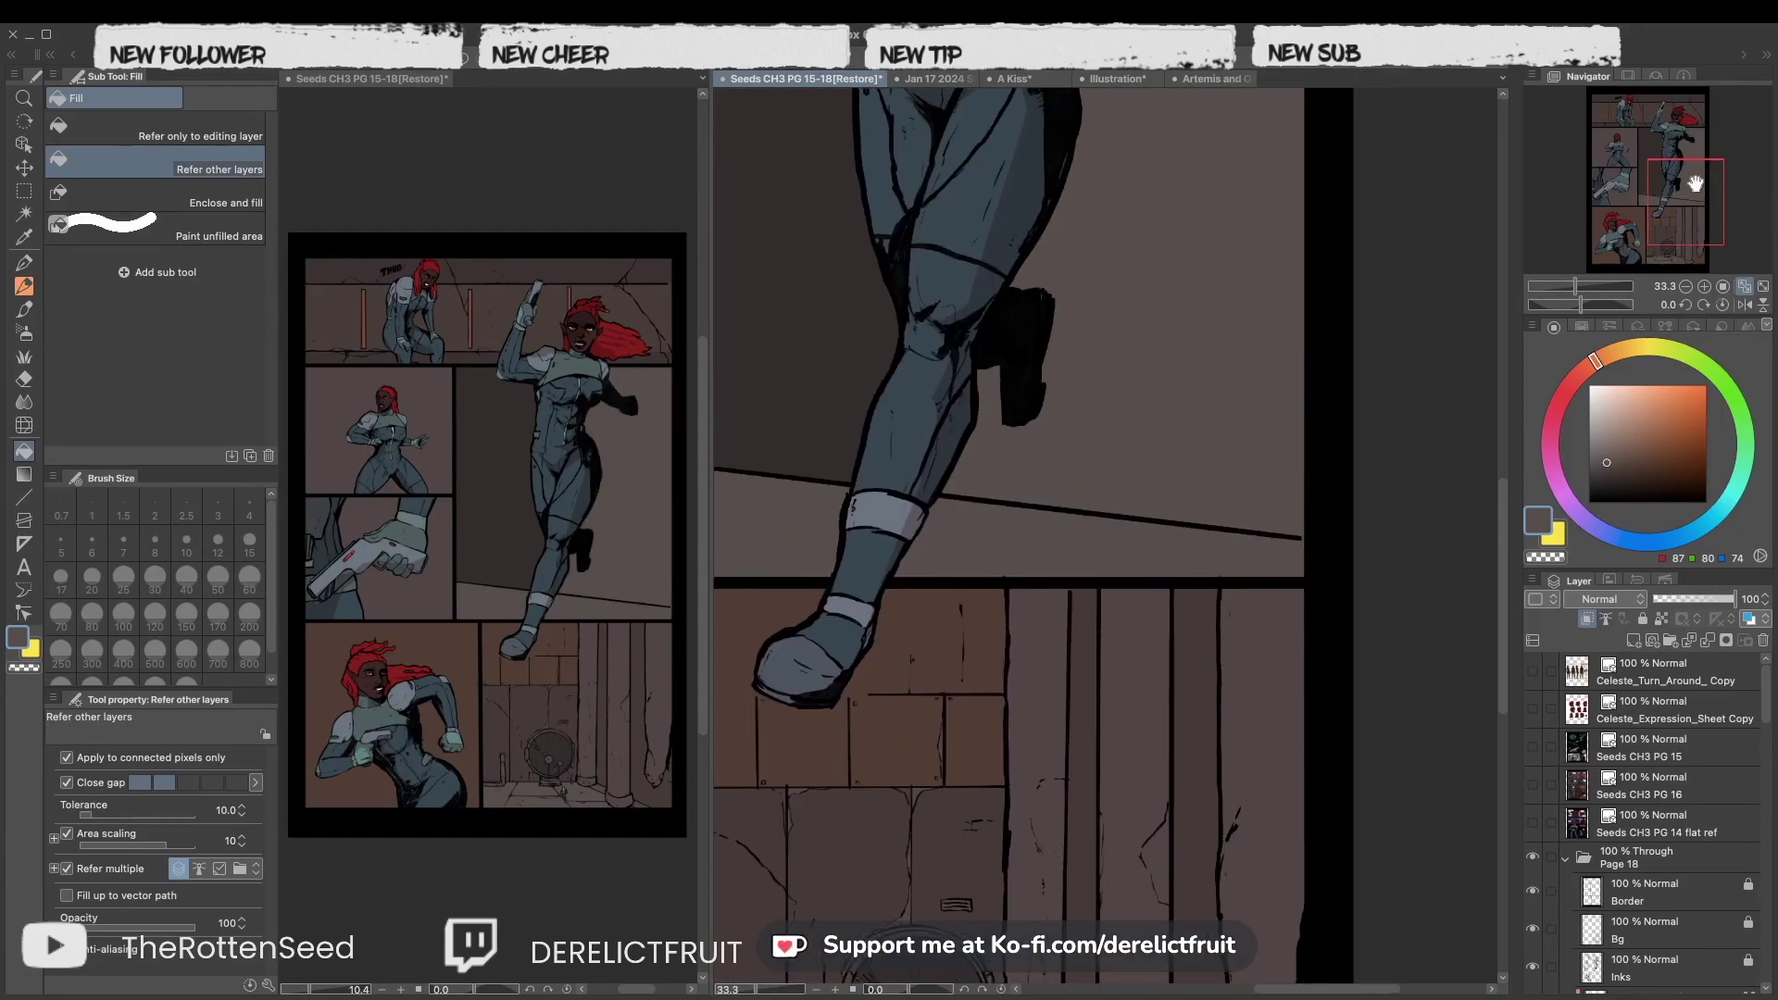
pyautogui.moveTo(1615, 267)
pyautogui.mouseDown()
pyautogui.moveTo(1609, 236)
pyautogui.moveTo(1601, 259)
pyautogui.mouseUp()
pyautogui.press('b')
pyautogui.moveTo(1151, 408); pyautogui.dragTo(731, 503)
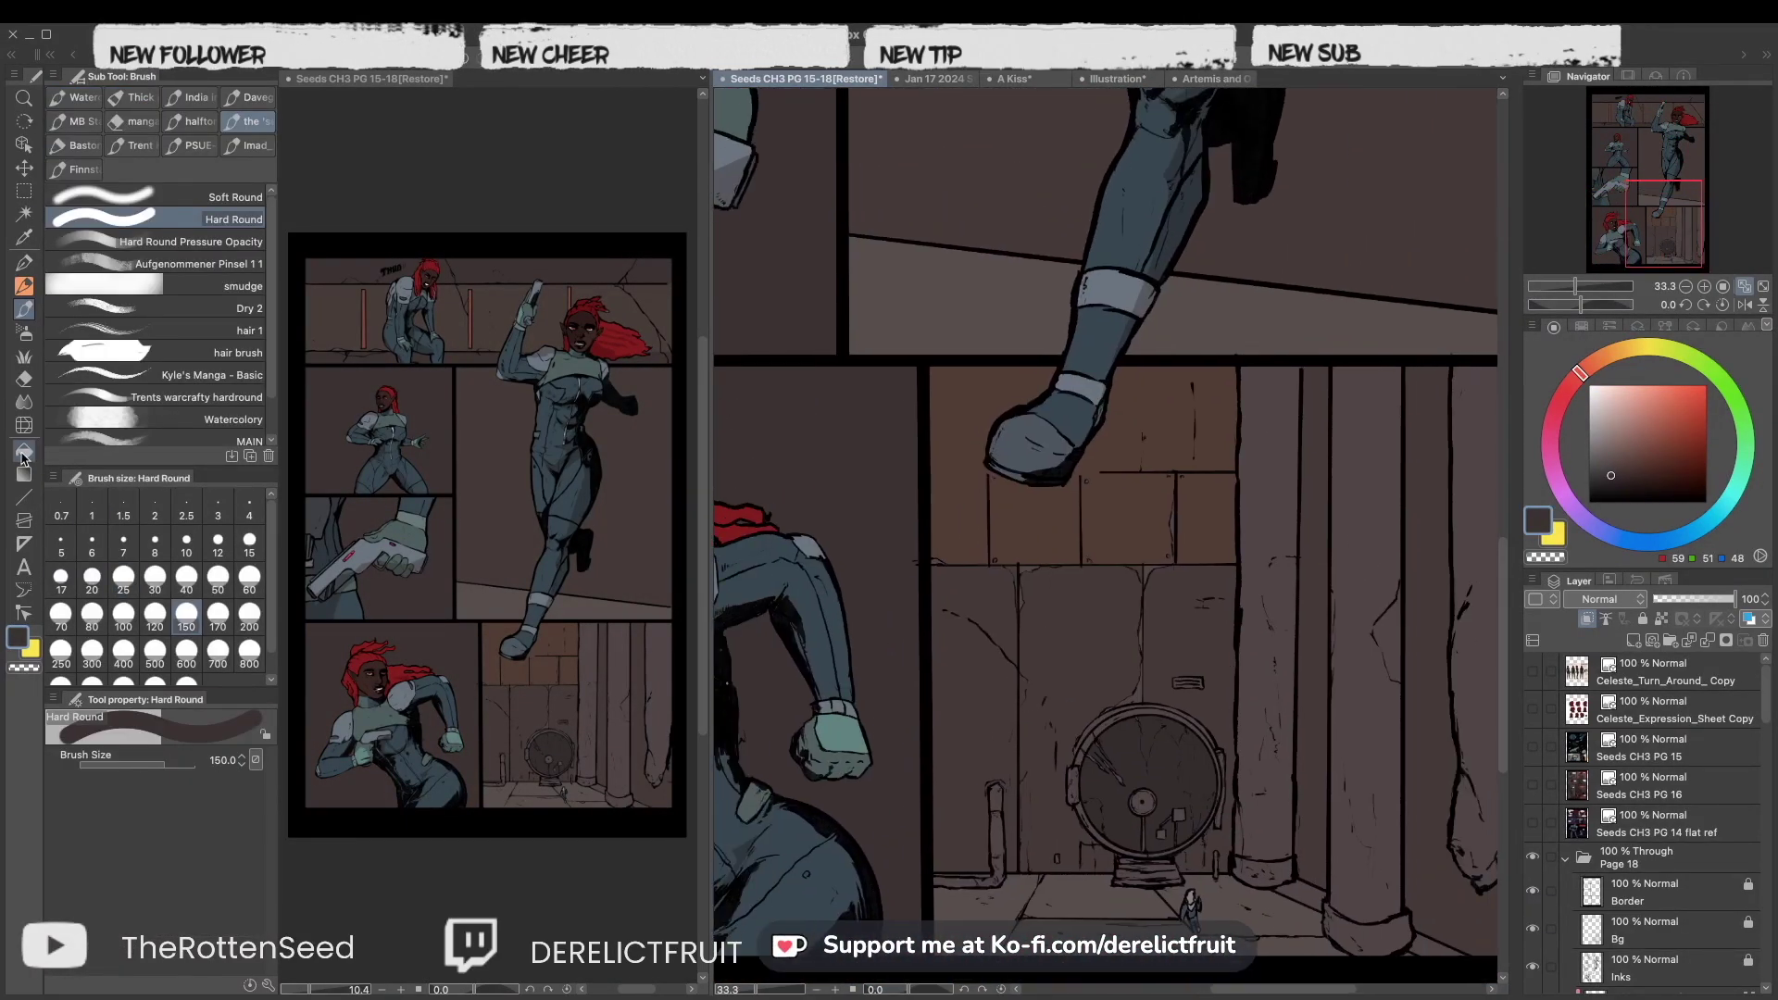
pyautogui.press('g')
pyautogui.moveTo(1130, 910)
pyautogui.mouseDown()
pyautogui.moveTo(1188, 731)
pyautogui.moveTo(1141, 686)
pyautogui.mouseUp()
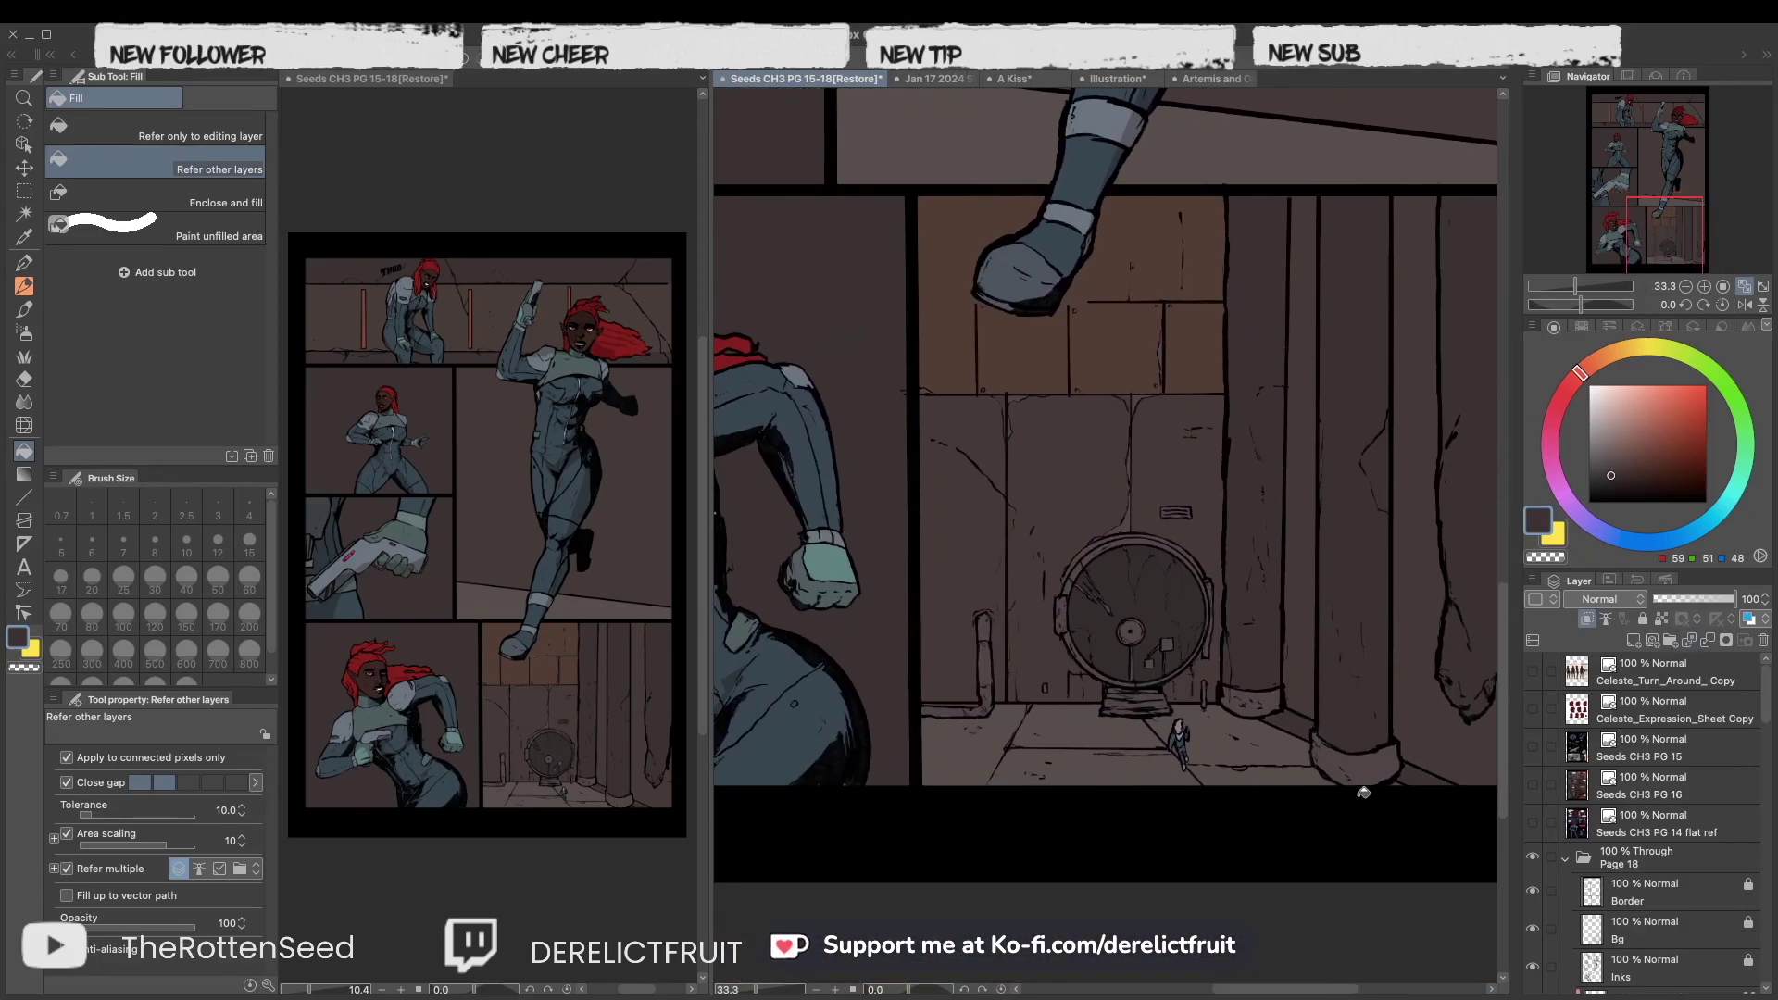
# Fill the pipe, round door rim, door fittings and wall vent in the door panel with greyish brown.
pyautogui.click(1721, 288)
pyautogui.click(1608, 436)
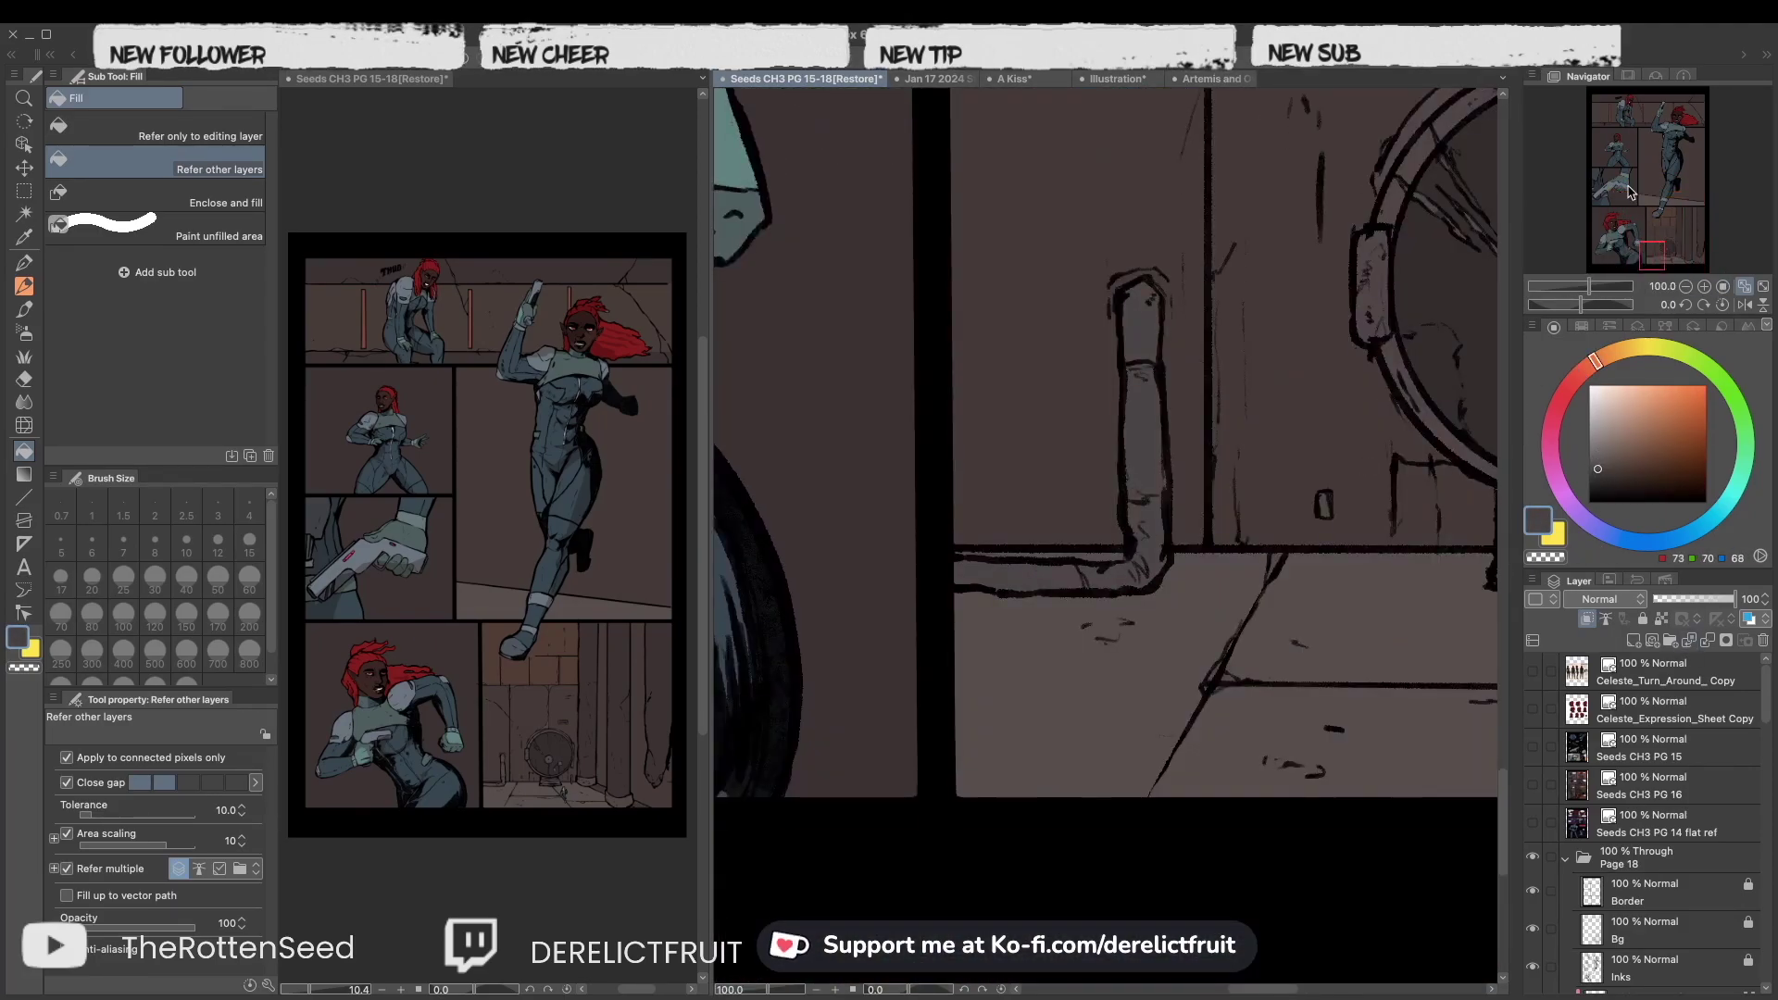
pyautogui.moveTo(1652, 255); pyautogui.dragTo(1667, 243)
pyautogui.scroll(-5, 1279, 800)
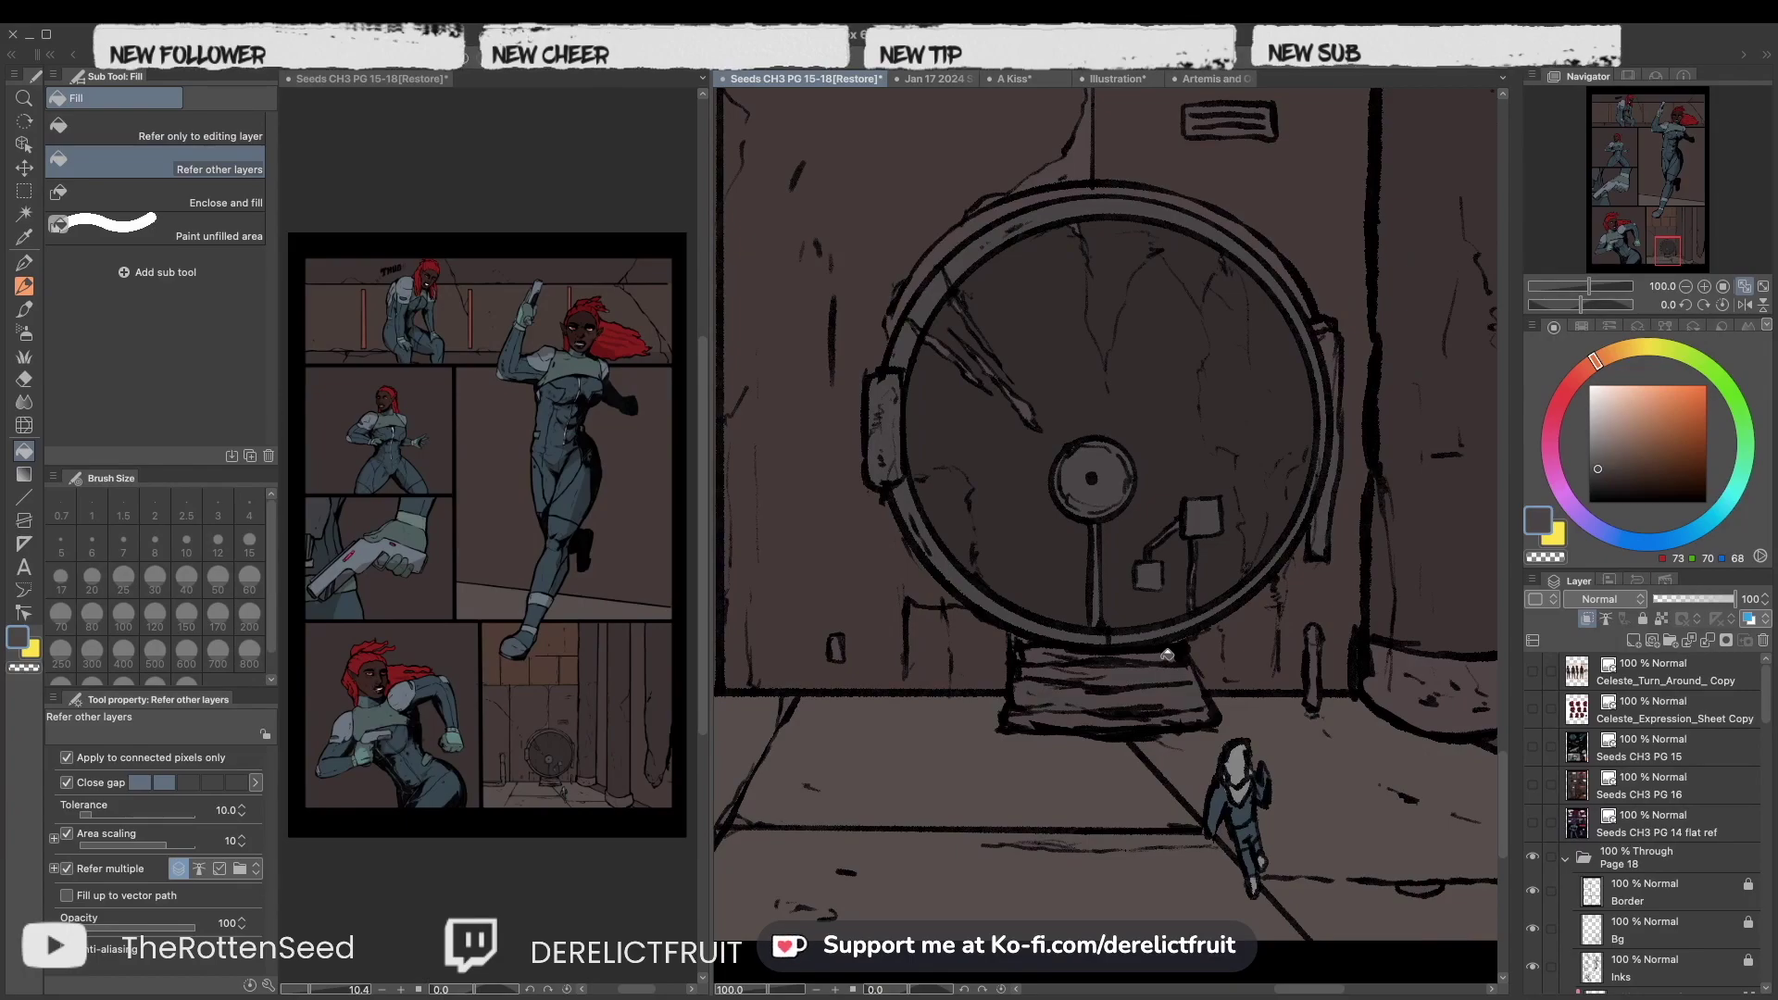
pyautogui.click(1337, 390)
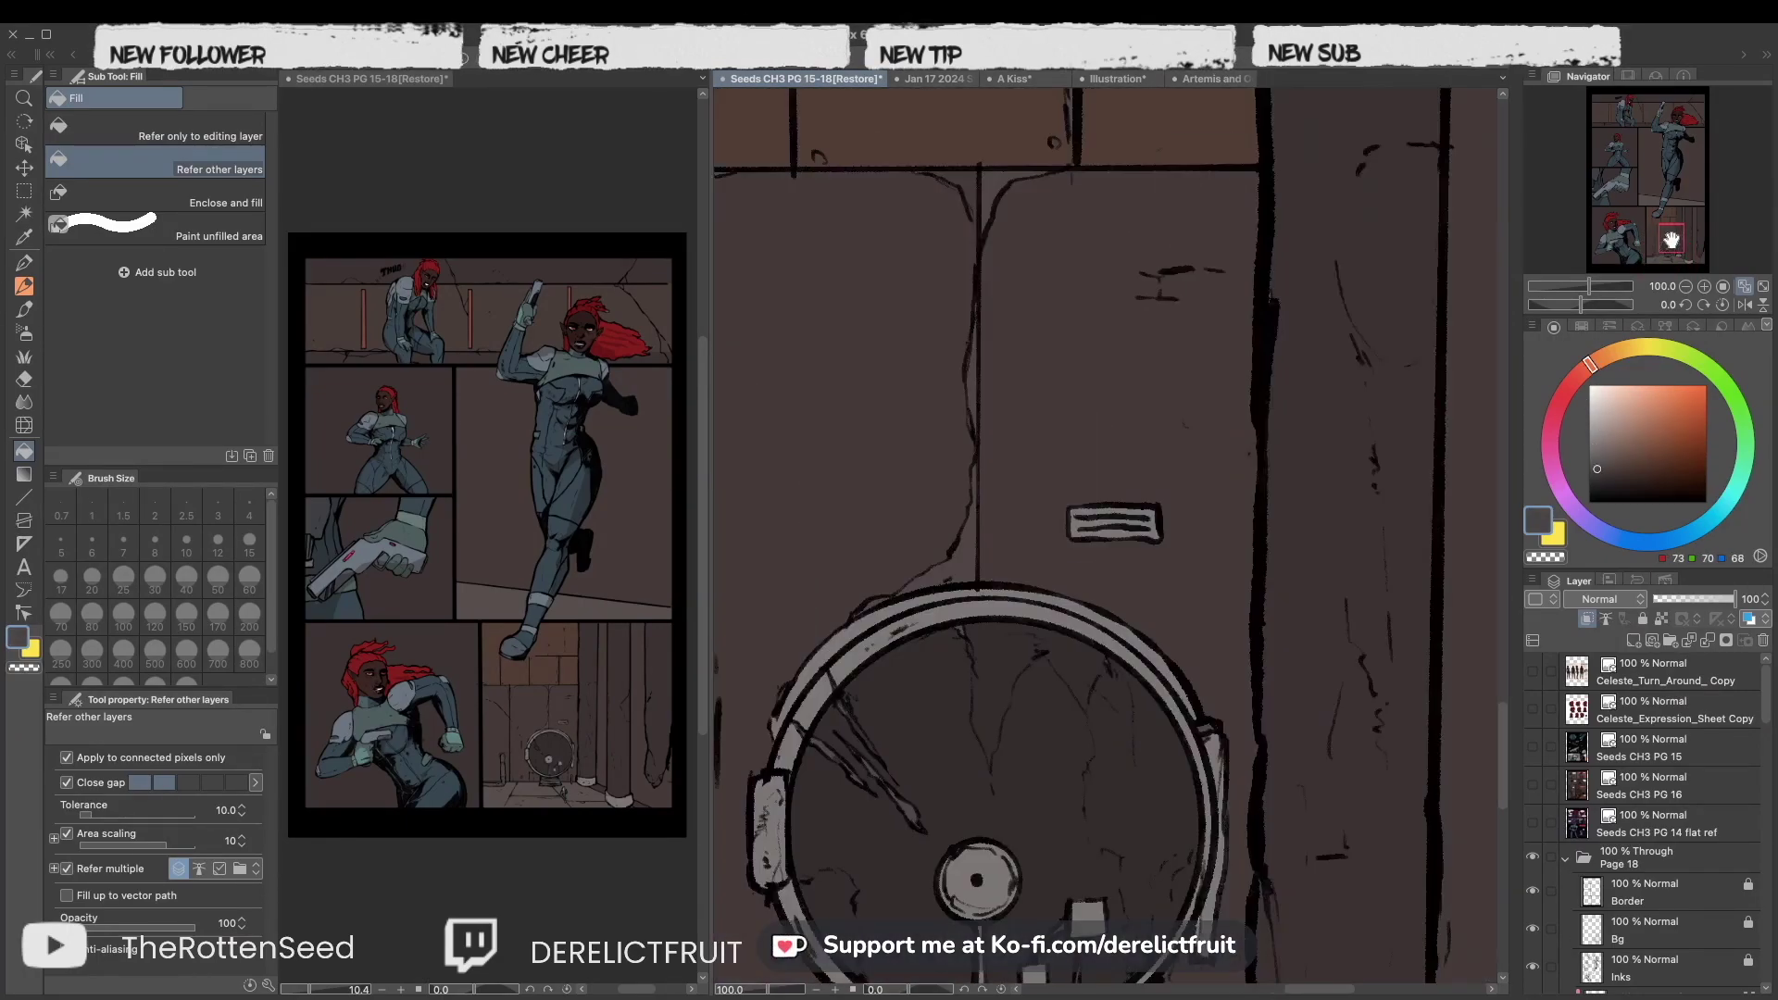
# Auto-select everything outside the shadow shapes on the Multiply layer Layer 38 Copy.
pyautogui.click(1758, 291)
pyautogui.click(1582, 326)
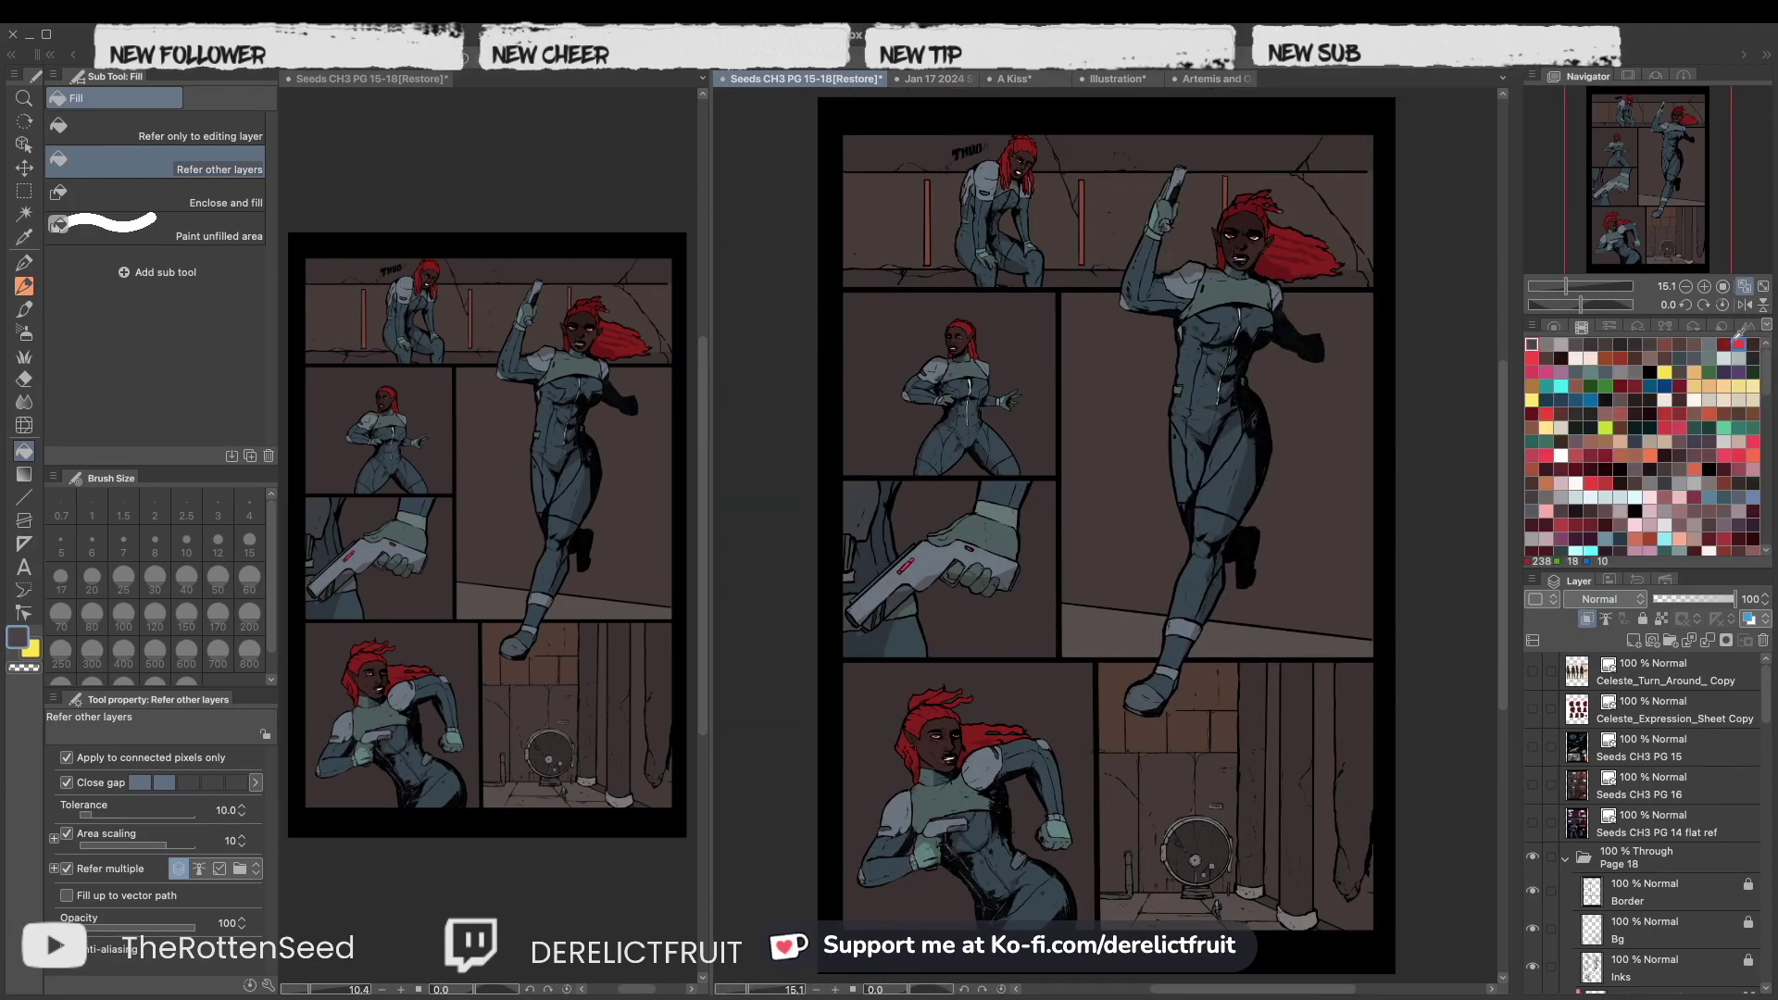
pyautogui.scroll(-5, 1706, 720)
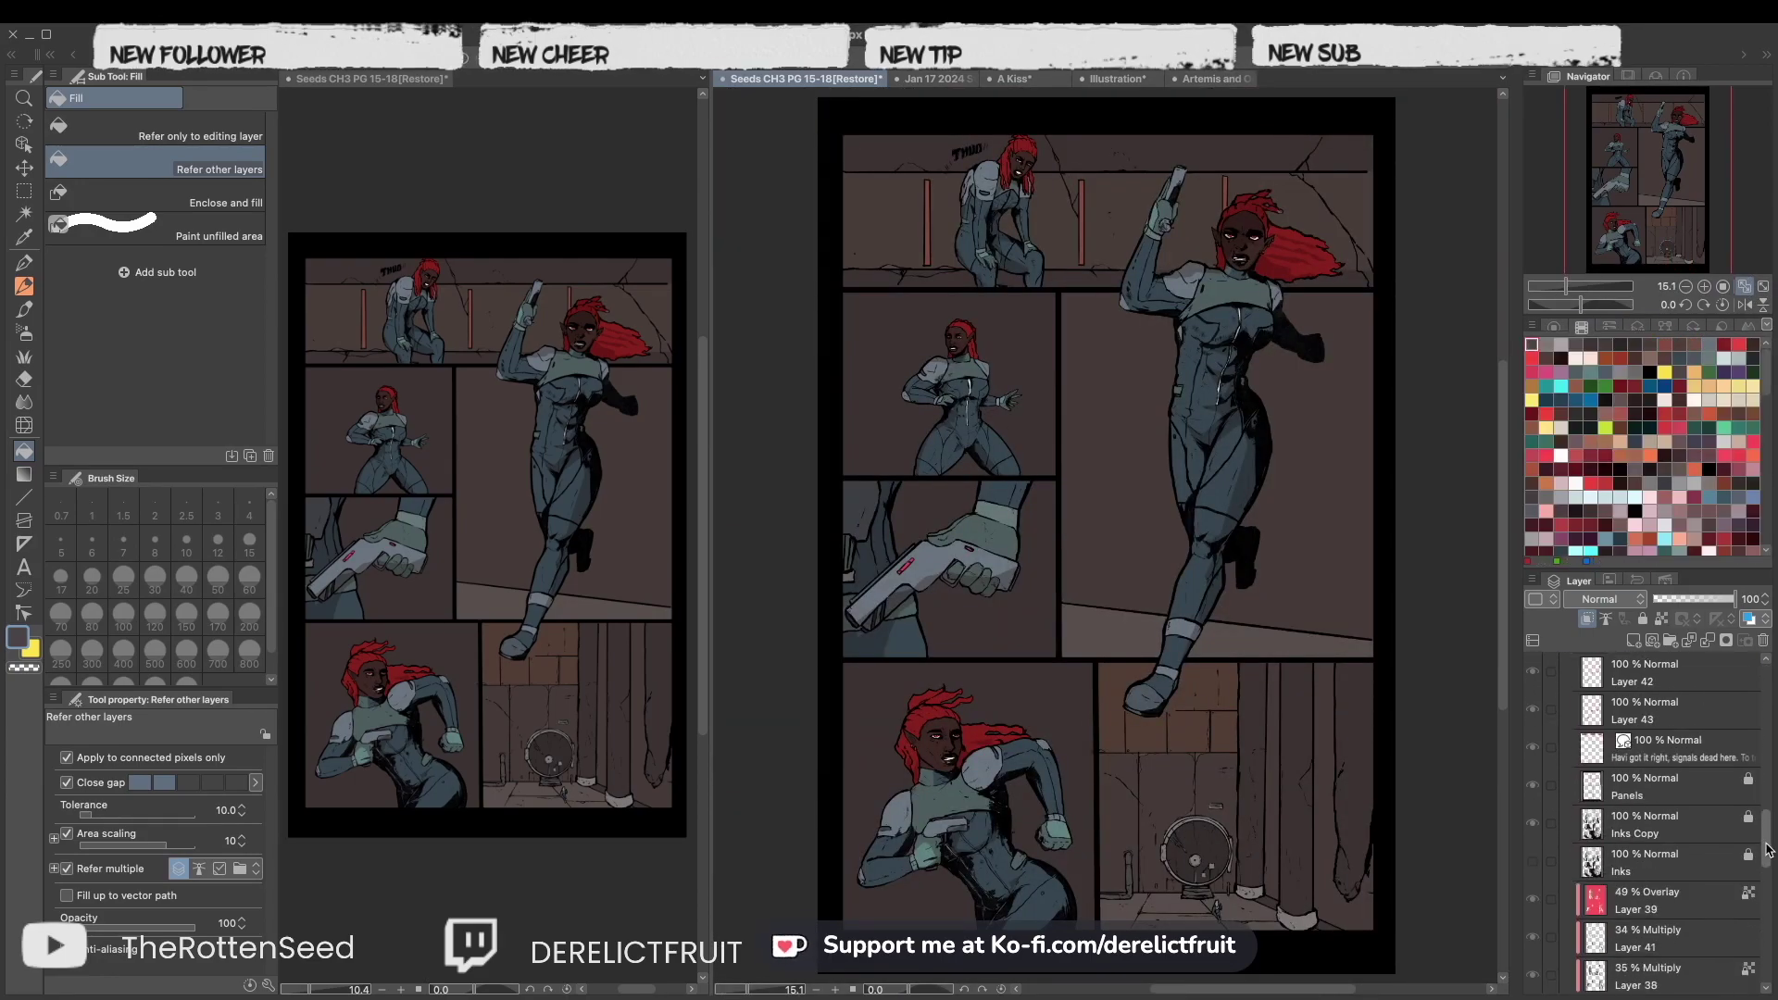
pyautogui.click(1706, 796)
pyautogui.press('w')
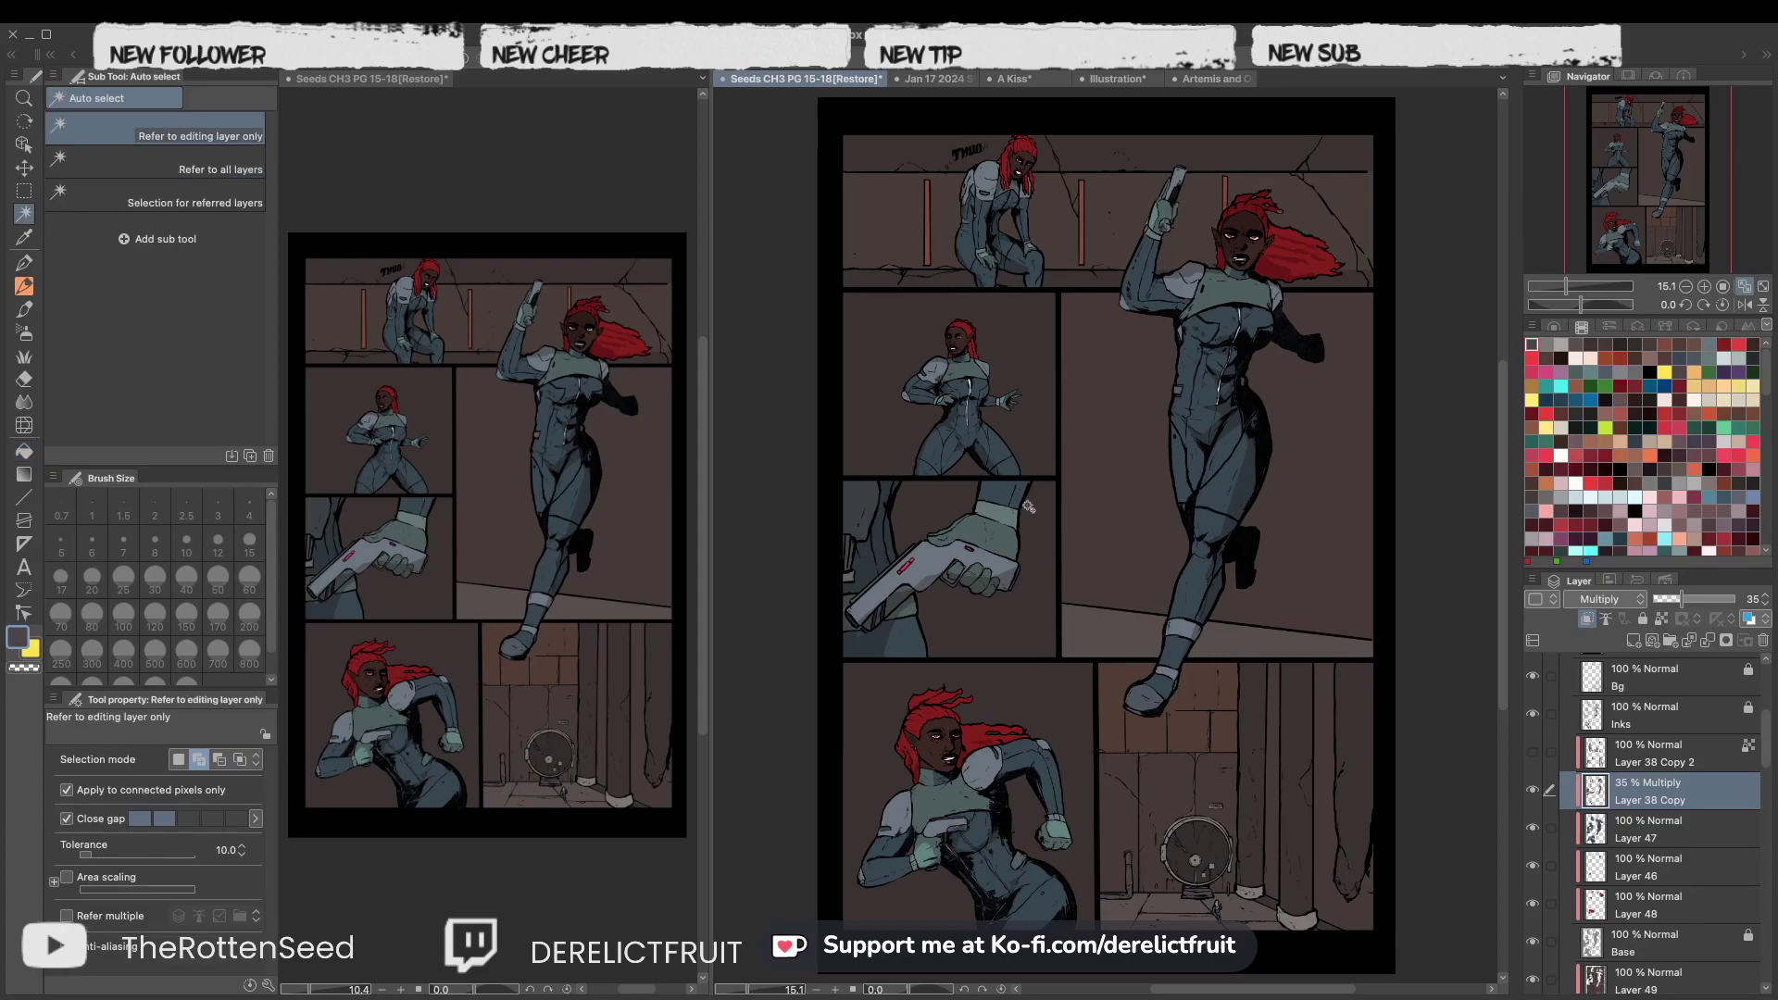
pyautogui.click(1167, 573)
# Fill the selected lit areas with orange on a new clipped Overlay layer at 49% opacity, and deselect.
pyautogui.moveTo(1765, 741); pyautogui.dragTo(1767, 905)
pyautogui.scroll(5, 1766, 906)
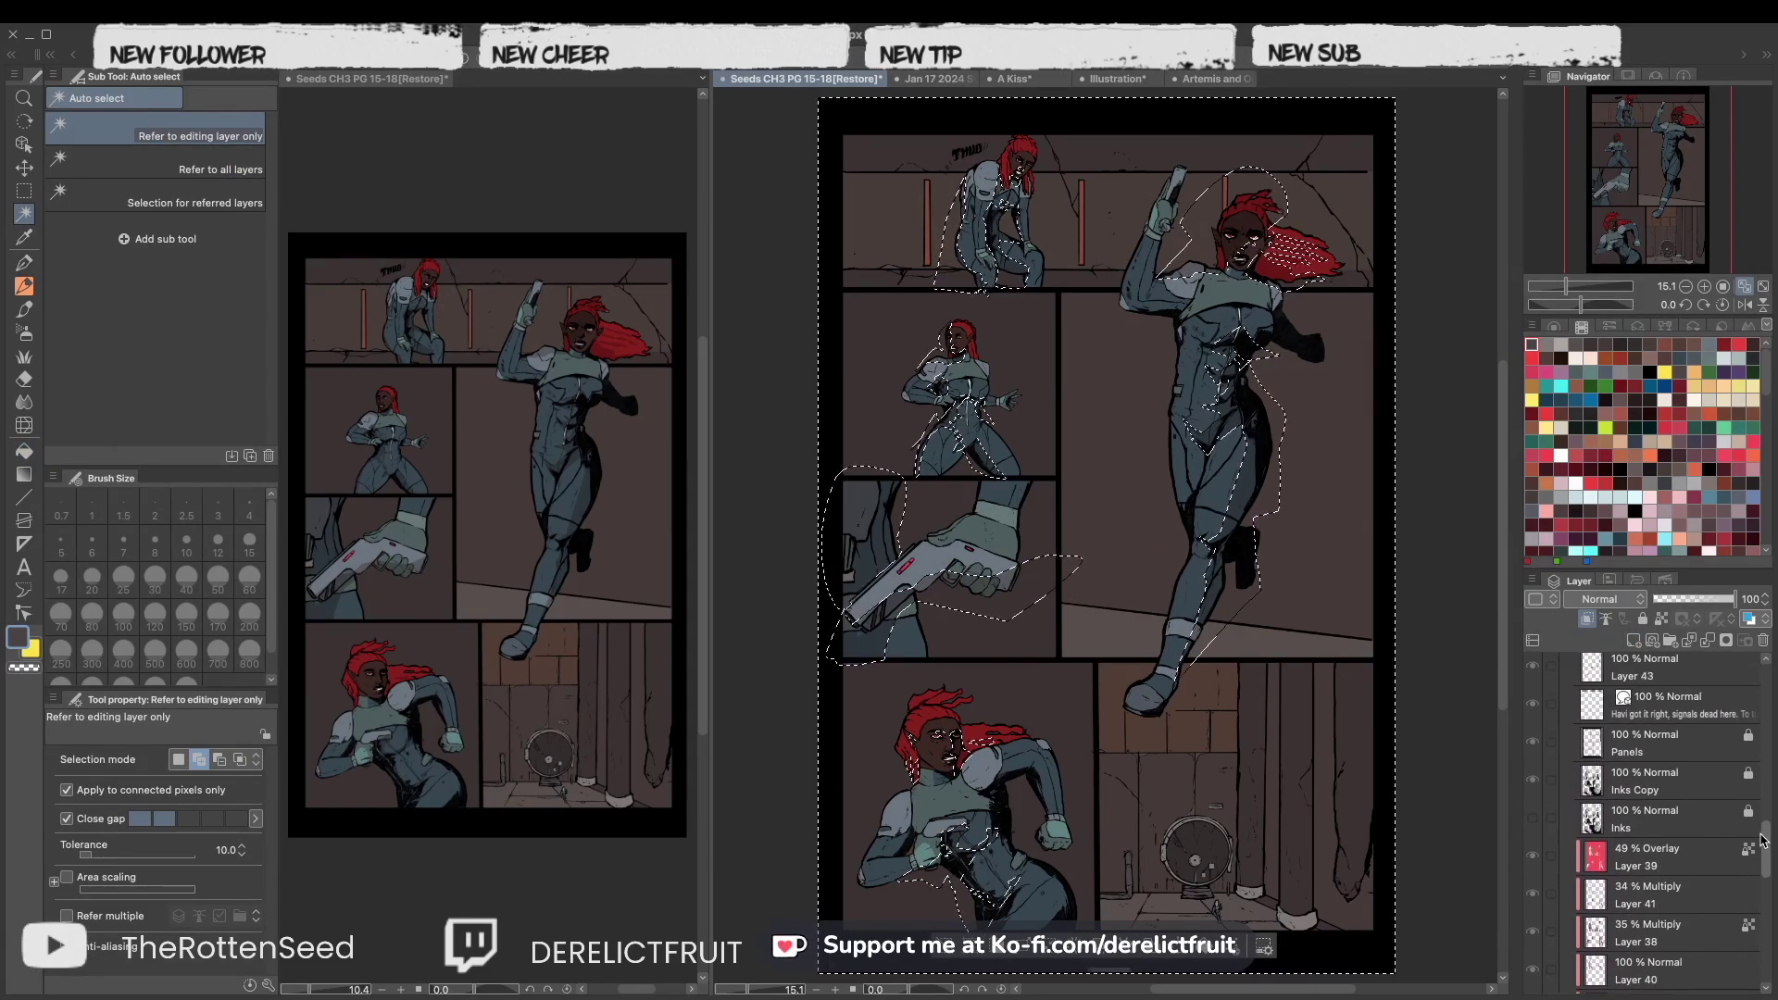
pyautogui.click(1658, 843)
pyautogui.click(1553, 326)
pyautogui.moveTo(1631, 428); pyautogui.dragTo(1686, 399)
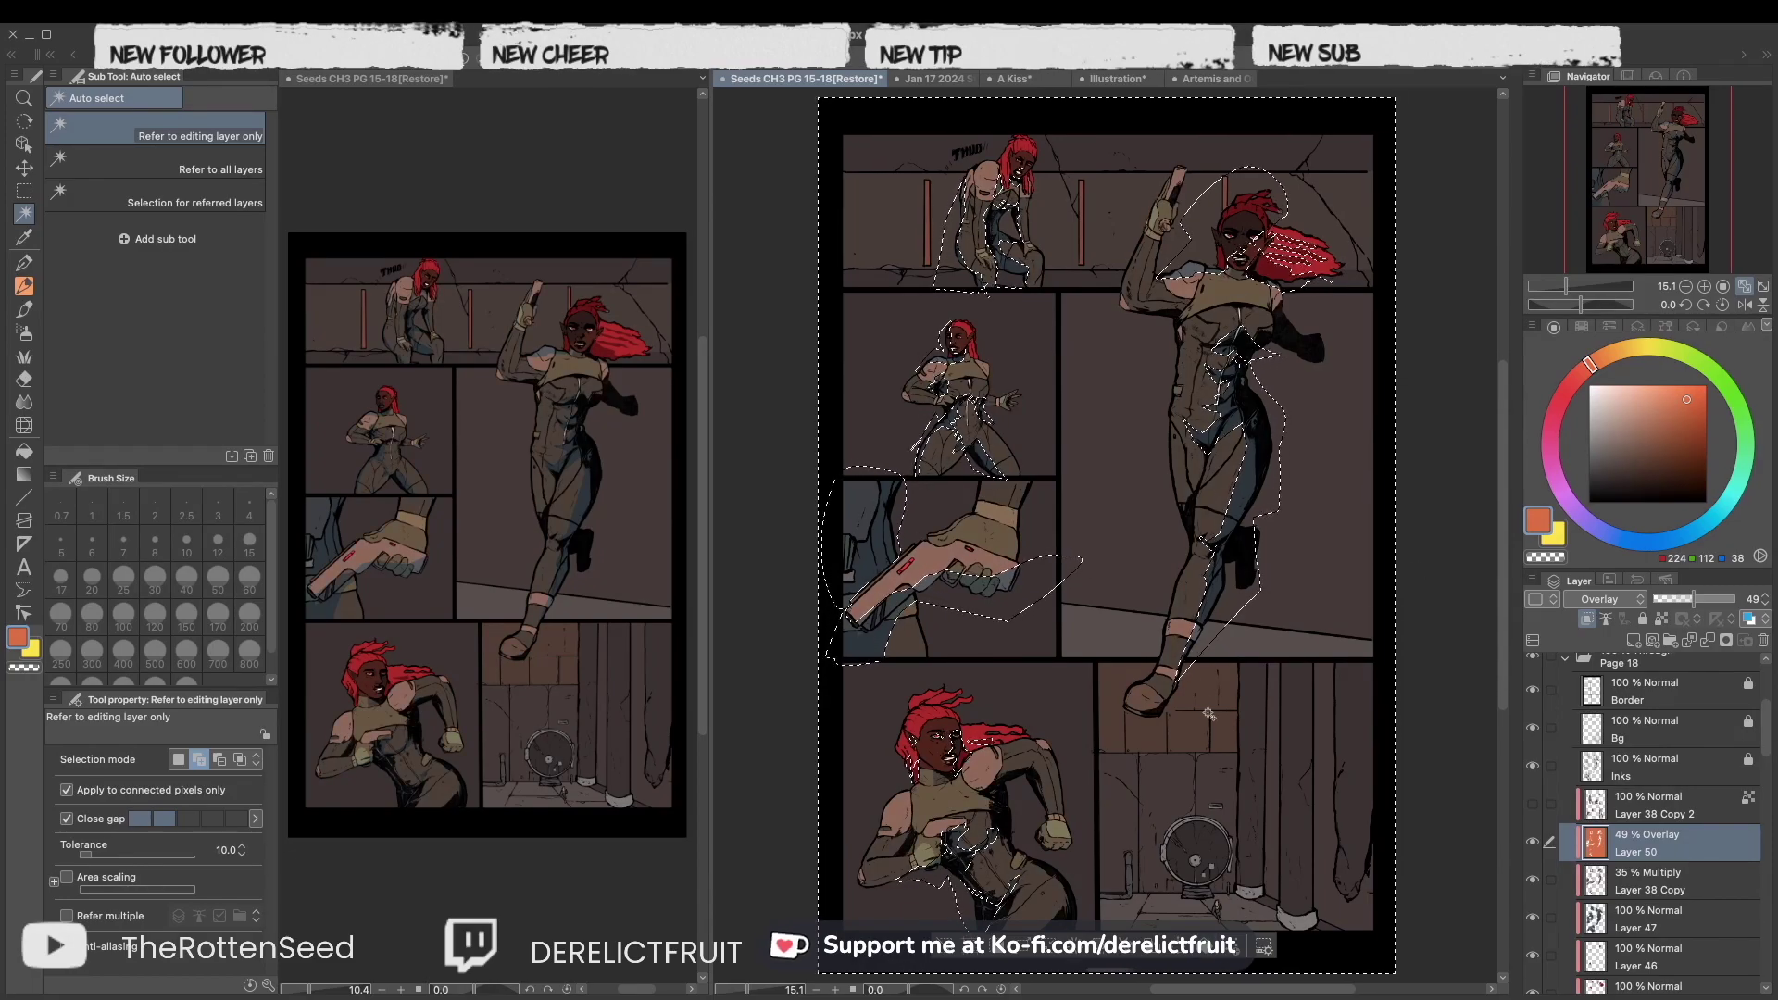
pyautogui.hotkey('ctrl', 'd')
# Paint soft orange glows around the top panel's wall lights on a new layer and erase the glow over the leaping figure's hair.
pyautogui.press('e')
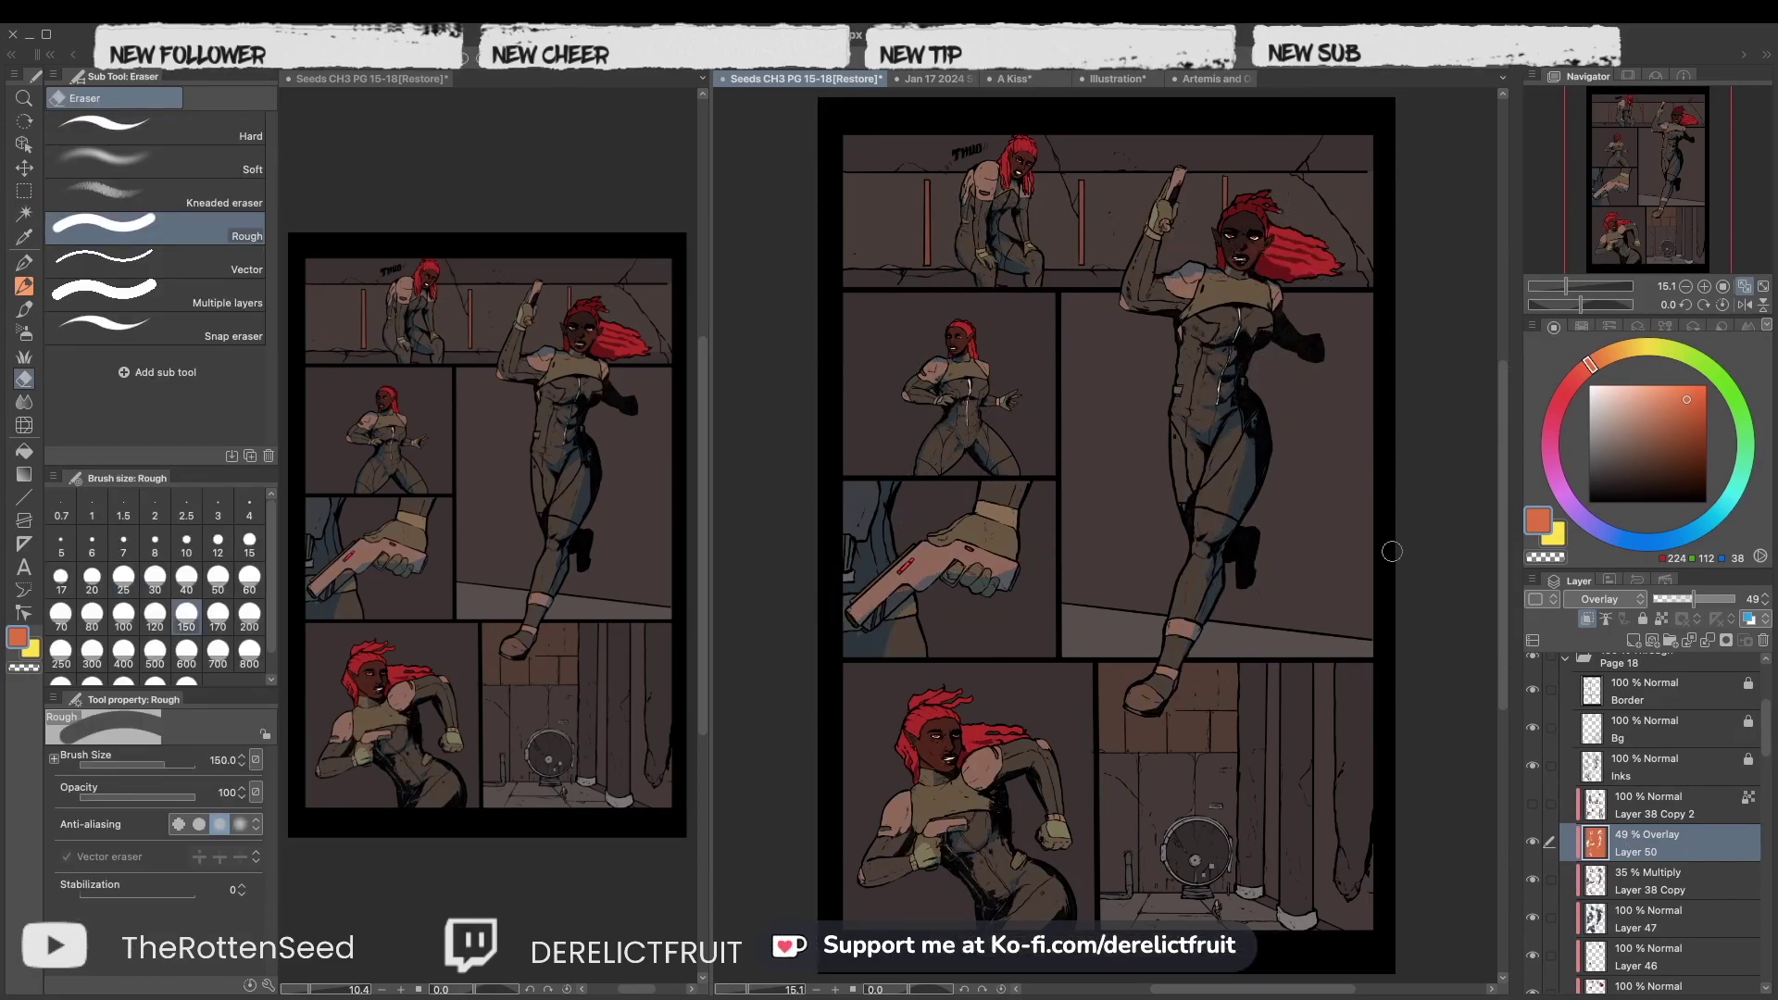
pyautogui.hotkey('ctrl', 'shift', 'n')
pyautogui.press('b')
pyautogui.moveTo(926, 185); pyautogui.dragTo(926, 268)
pyautogui.moveTo(1082, 180)
pyautogui.mouseDown()
pyautogui.moveTo(1224, 202)
pyautogui.moveTo(1163, 518)
pyautogui.mouseUp()
pyautogui.scroll(5, 1088, 181)
pyautogui.hotkey('ctrl', 'z')
pyautogui.click(249, 575)
pyautogui.scroll(-3, 1648, 815)
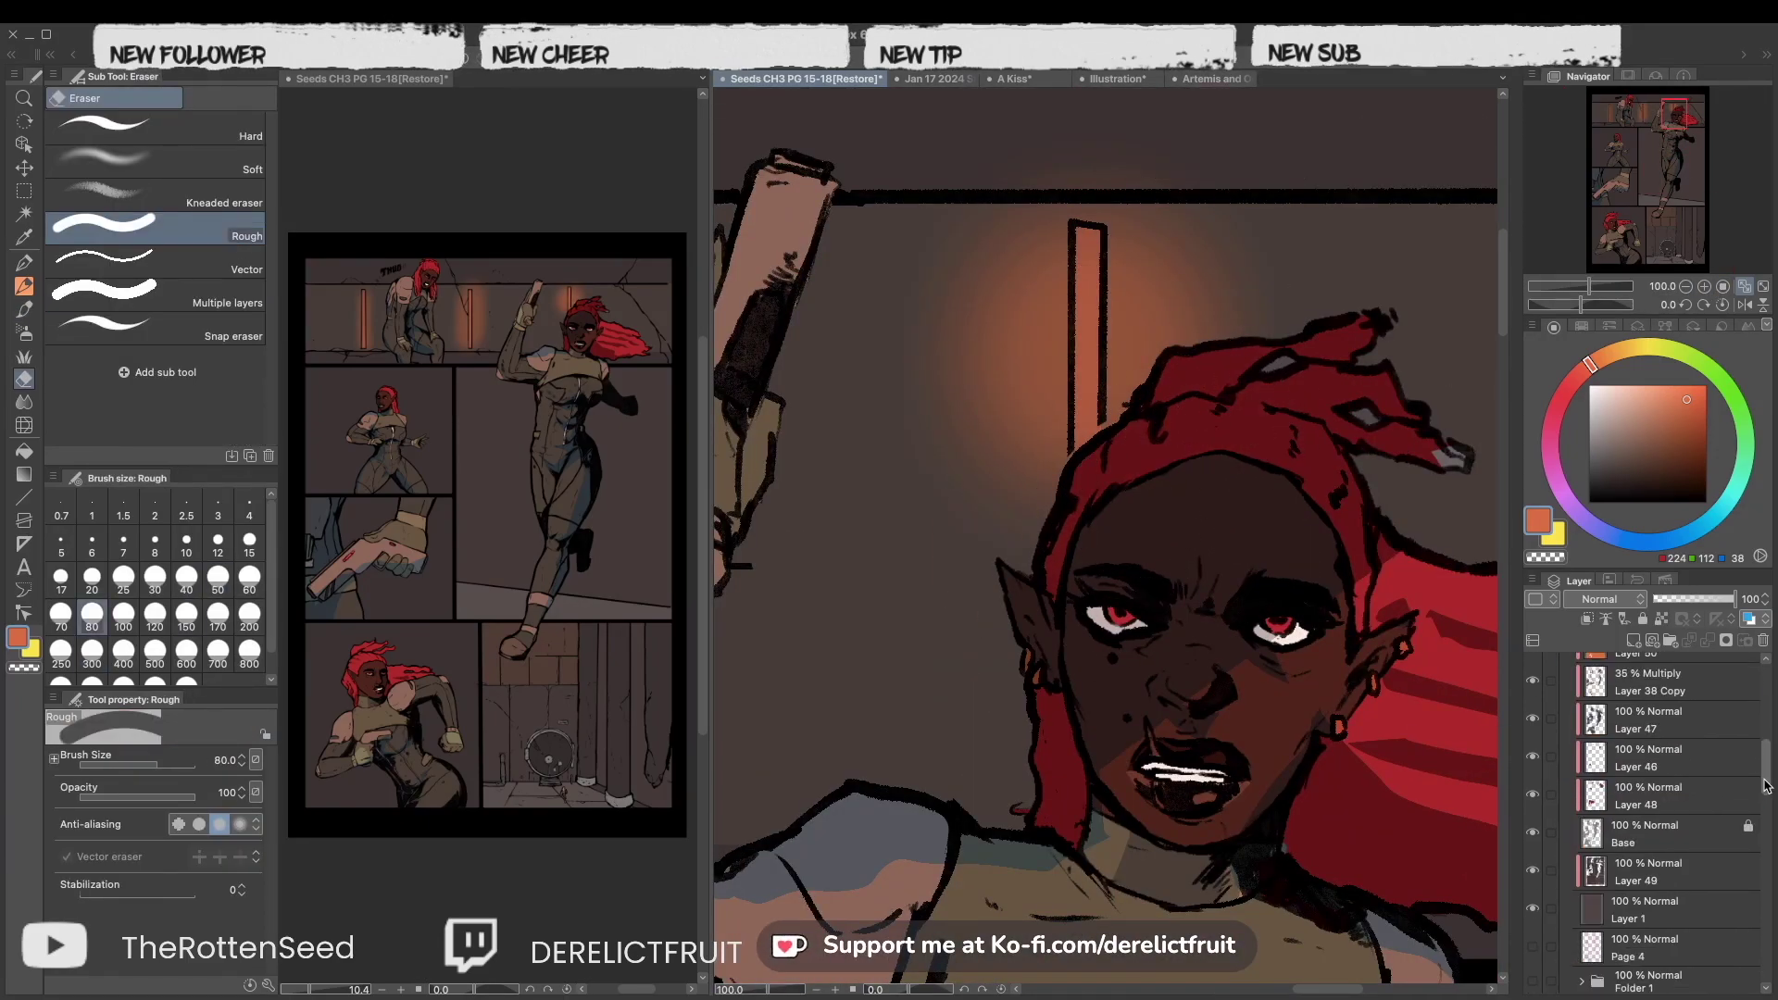
# Touch up the area around the leaping figure's head in sampled black on Layer 48 with the Hard Round brush at size 25.
pyautogui.click(1532, 737)
pyautogui.click(1648, 898)
pyautogui.keyDown('alt'); pyautogui.click(1430, 694); pyautogui.keyUp('alt')
pyautogui.moveTo(1671, 116)
pyautogui.mouseDown()
pyautogui.moveTo(1625, 227)
pyautogui.moveTo(1634, 250)
pyautogui.moveTo(1681, 120)
pyautogui.mouseUp()
pyautogui.moveTo(1056, 603); pyautogui.dragTo(1303, 378)
# Rename the hidden Layer 38 Copy 2 layer.
pyautogui.click(1744, 288)
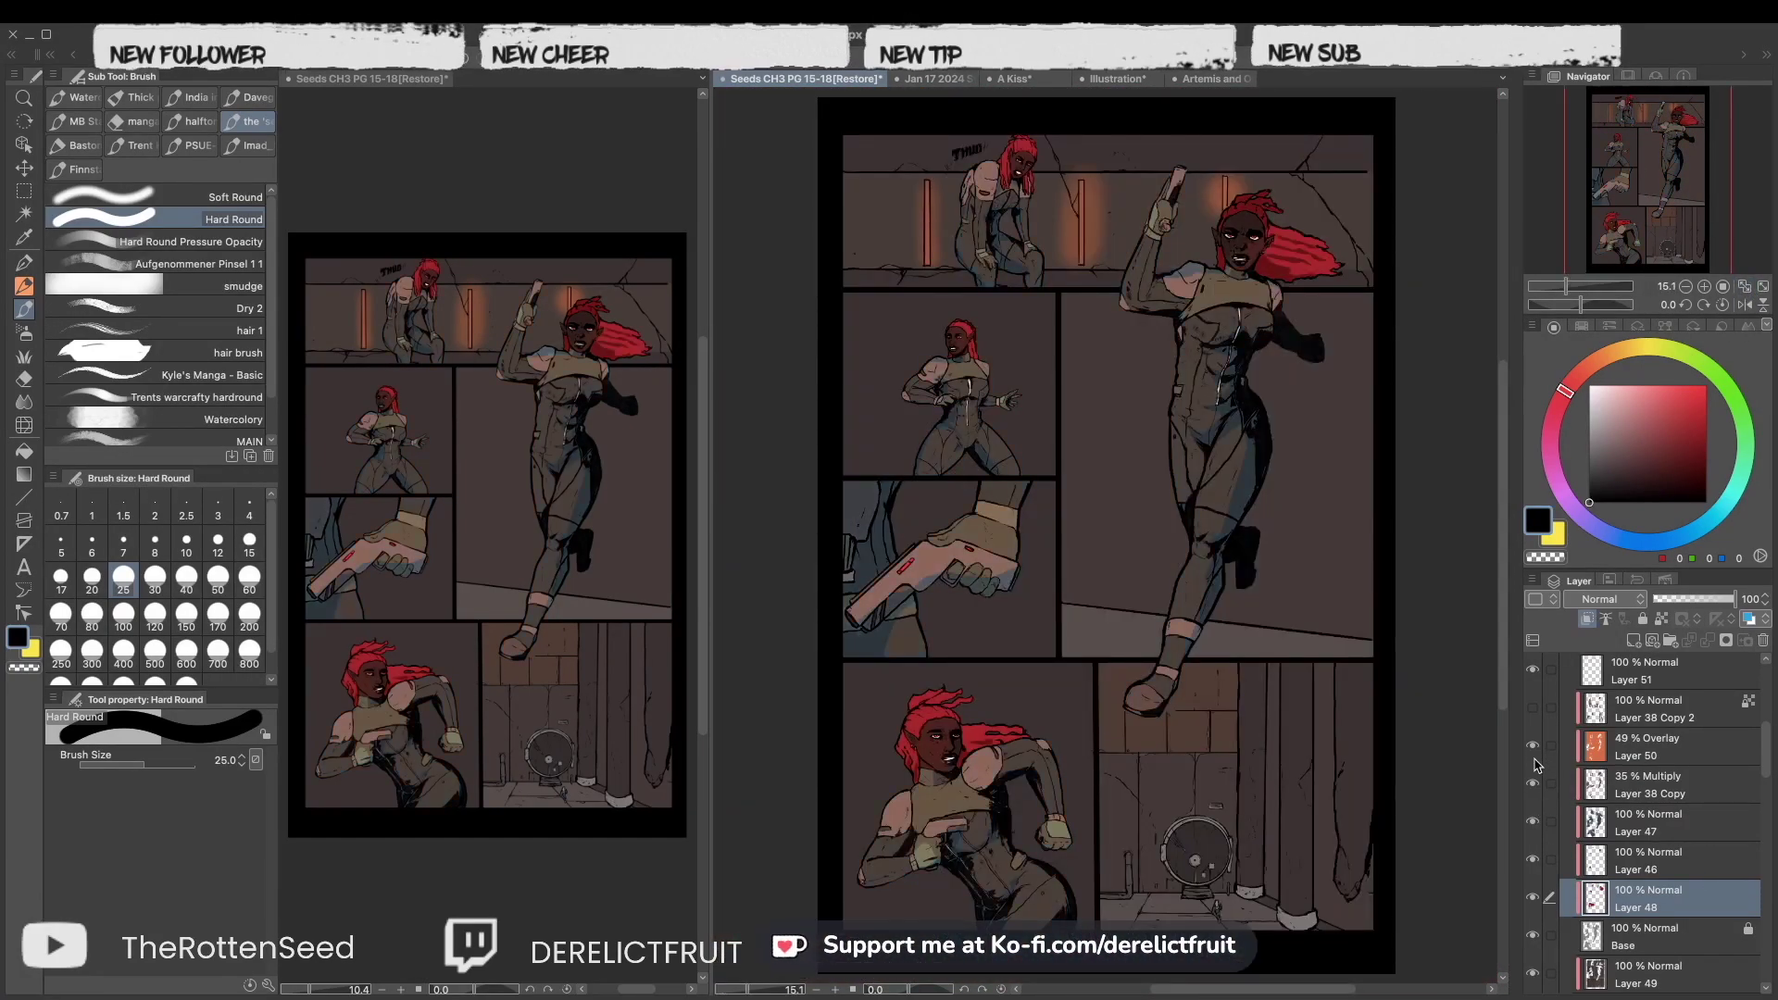
pyautogui.doubleClick(1694, 717)
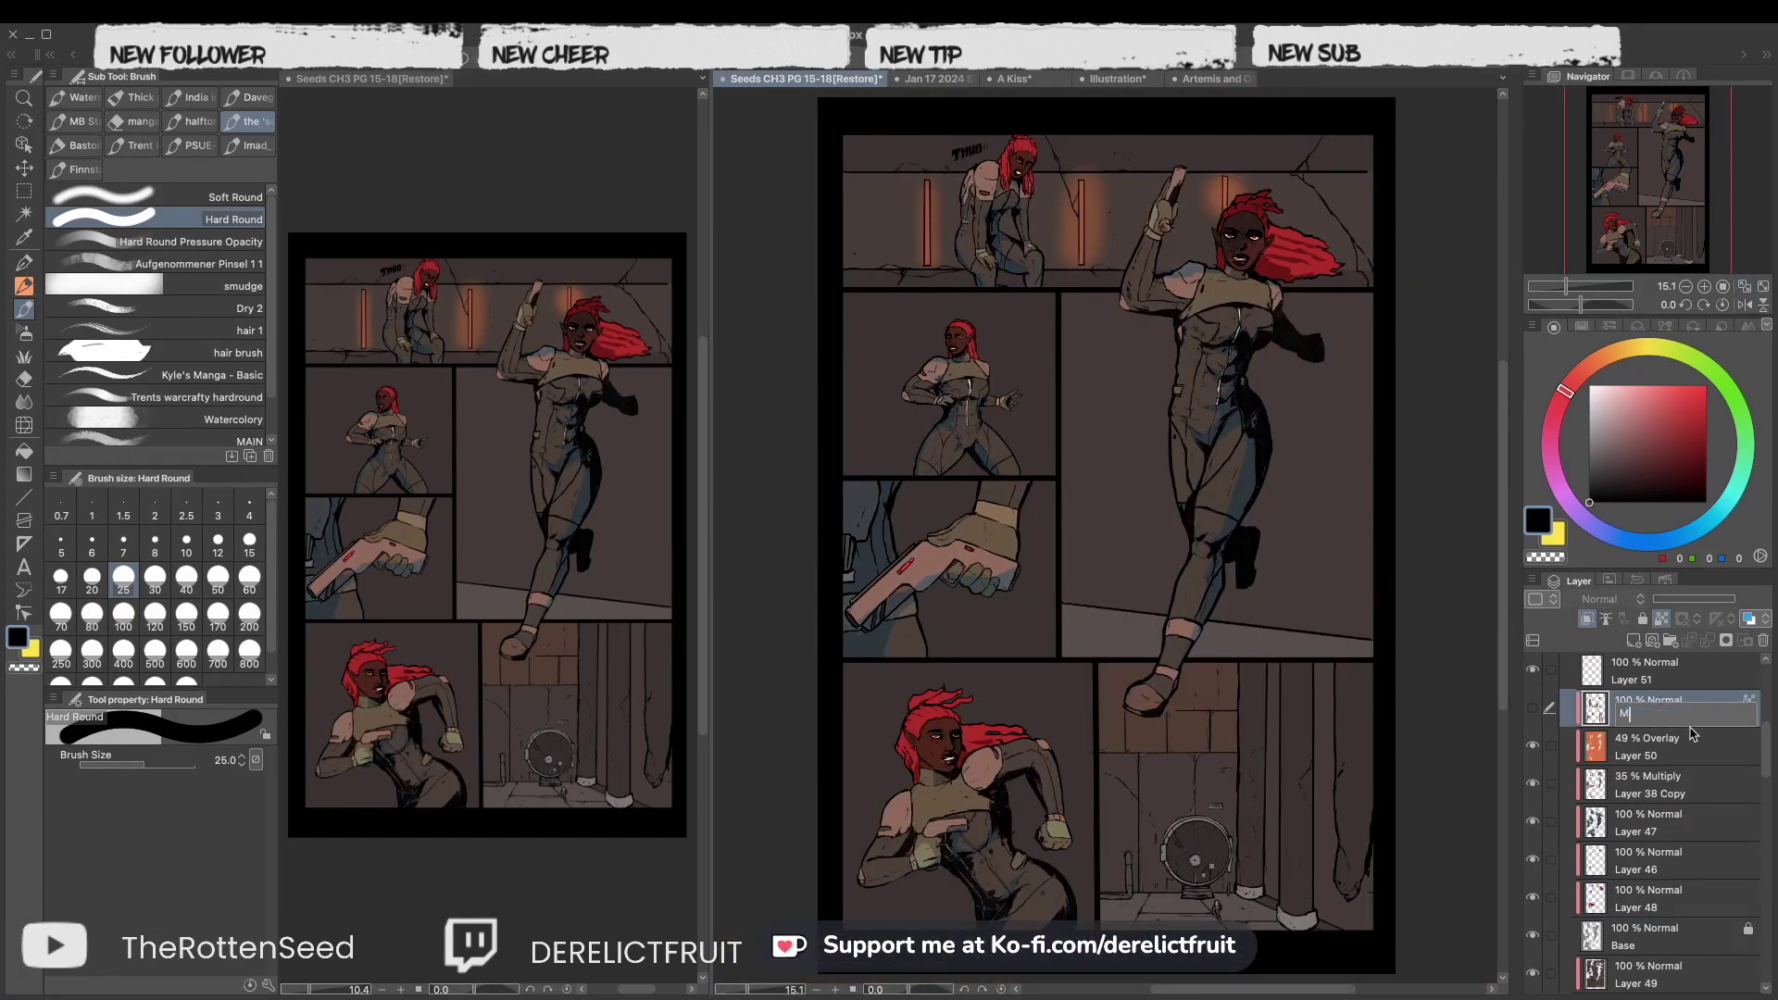